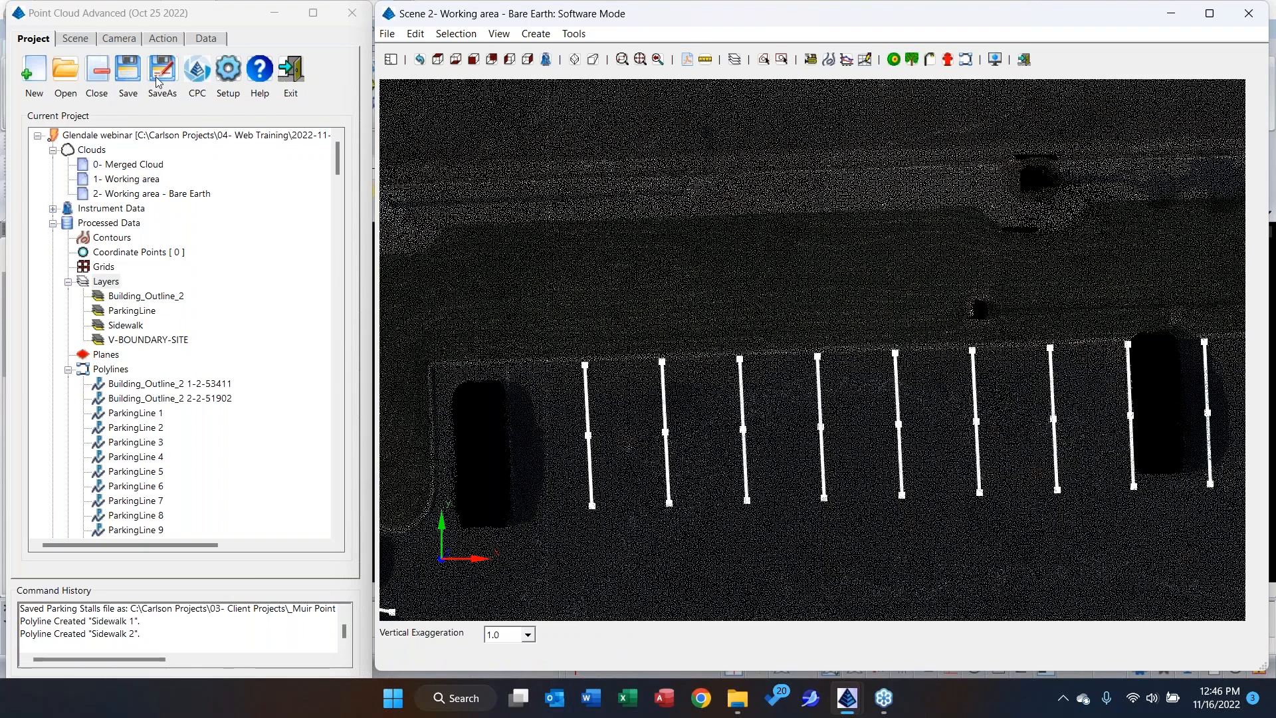
Start a Color Lines extraction in Color Edge mode and set it to find the edge between Pavement and Grass.
click(166, 39)
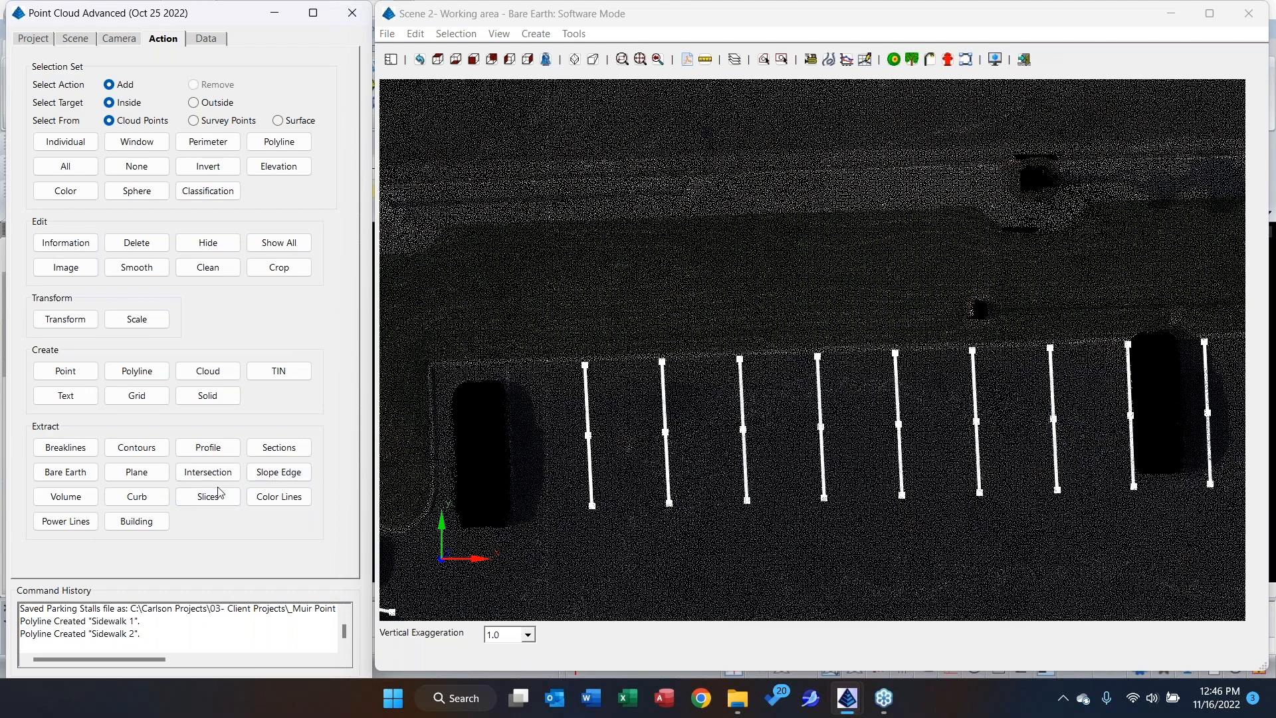
click(267, 498)
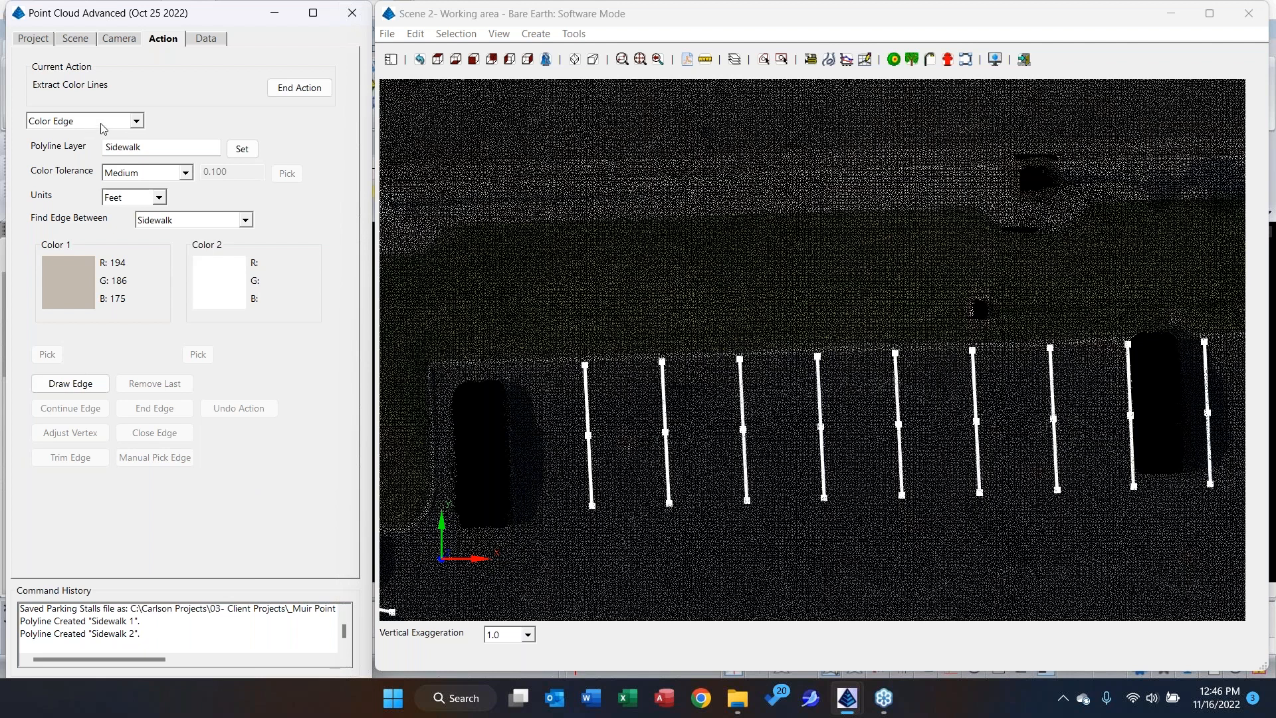
click(110, 122)
click(89, 164)
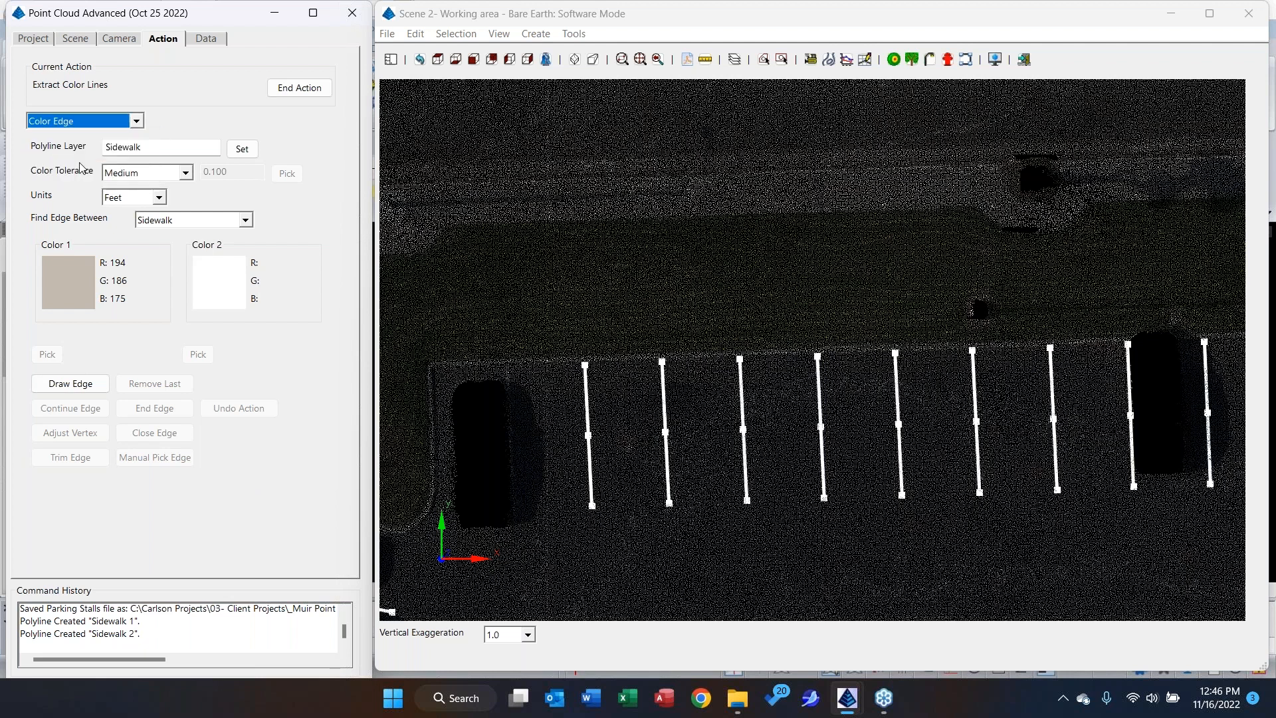
click(182, 221)
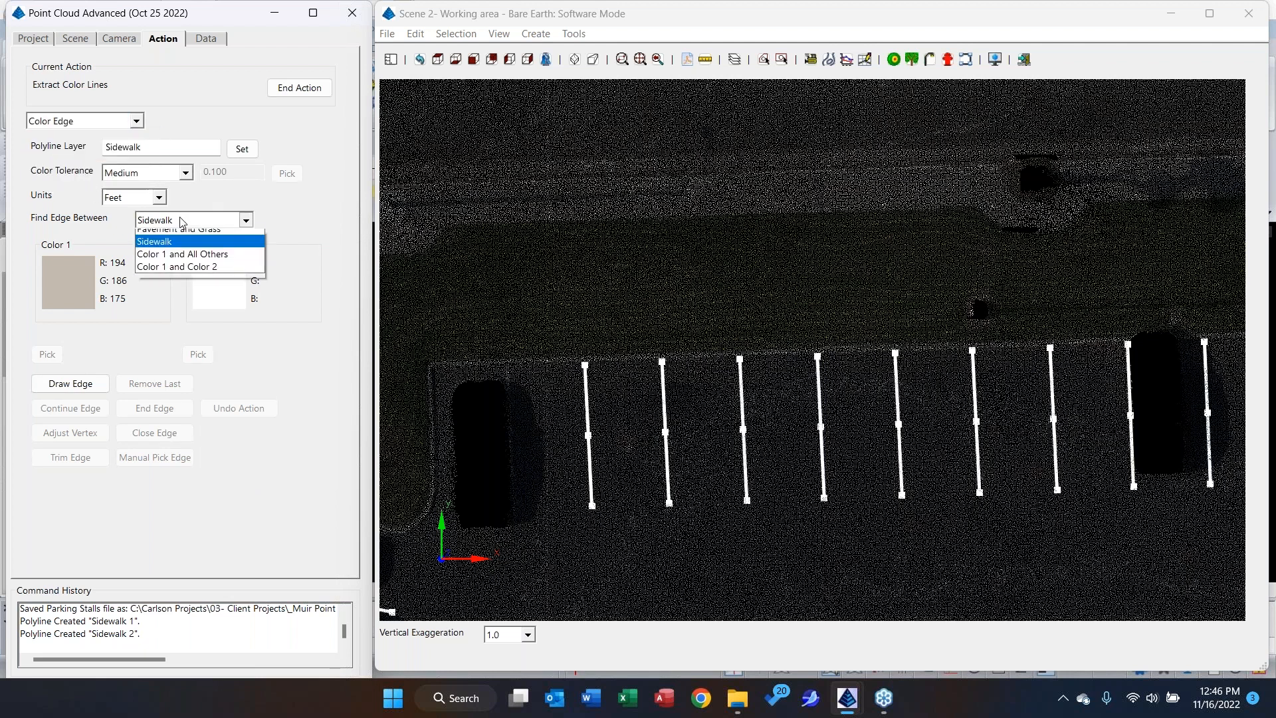
click(183, 234)
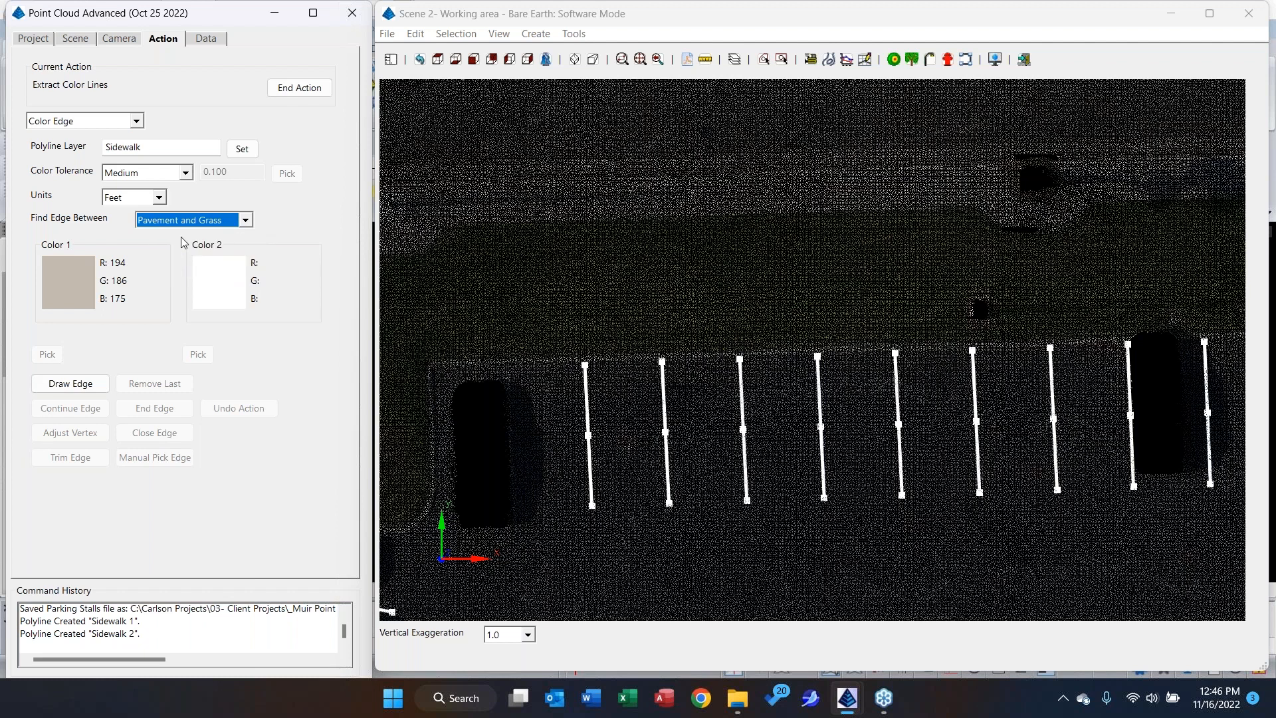
Draw a color edge from a point on the boundary between the concrete sidewalk and the grass strip above the parking stalls.
click(84, 387)
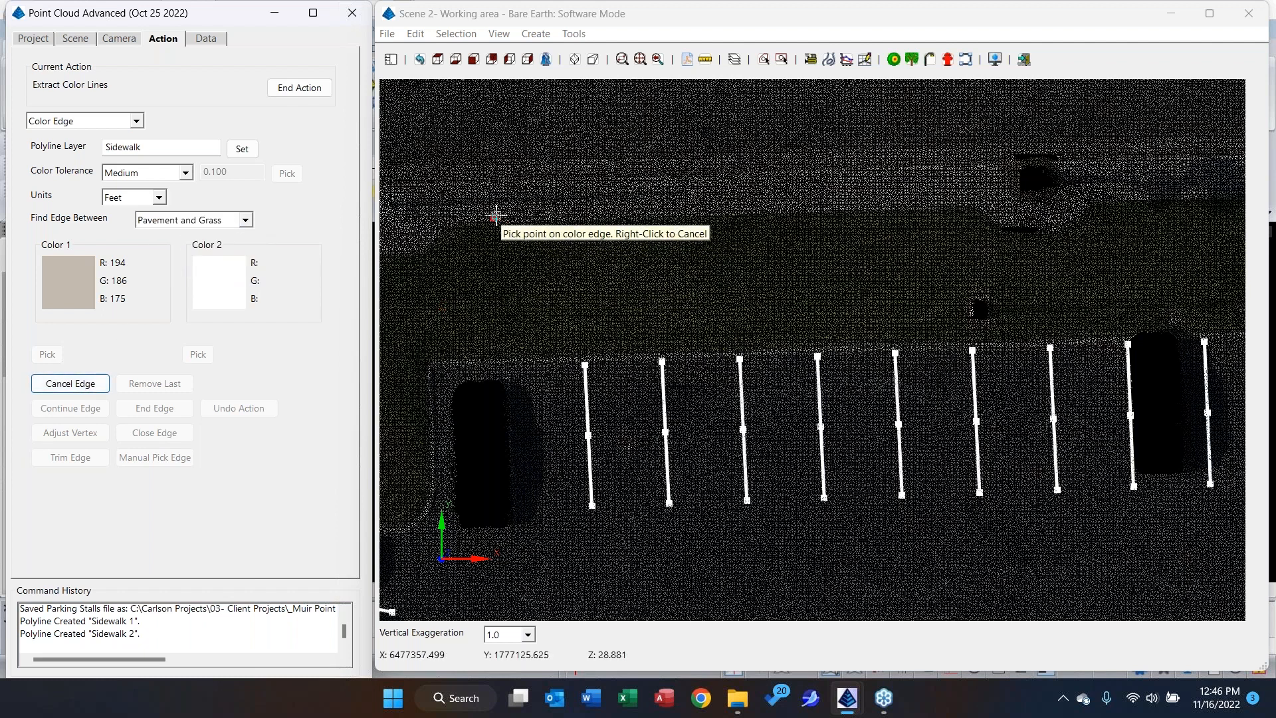
scroll(496, 215, up, 2)
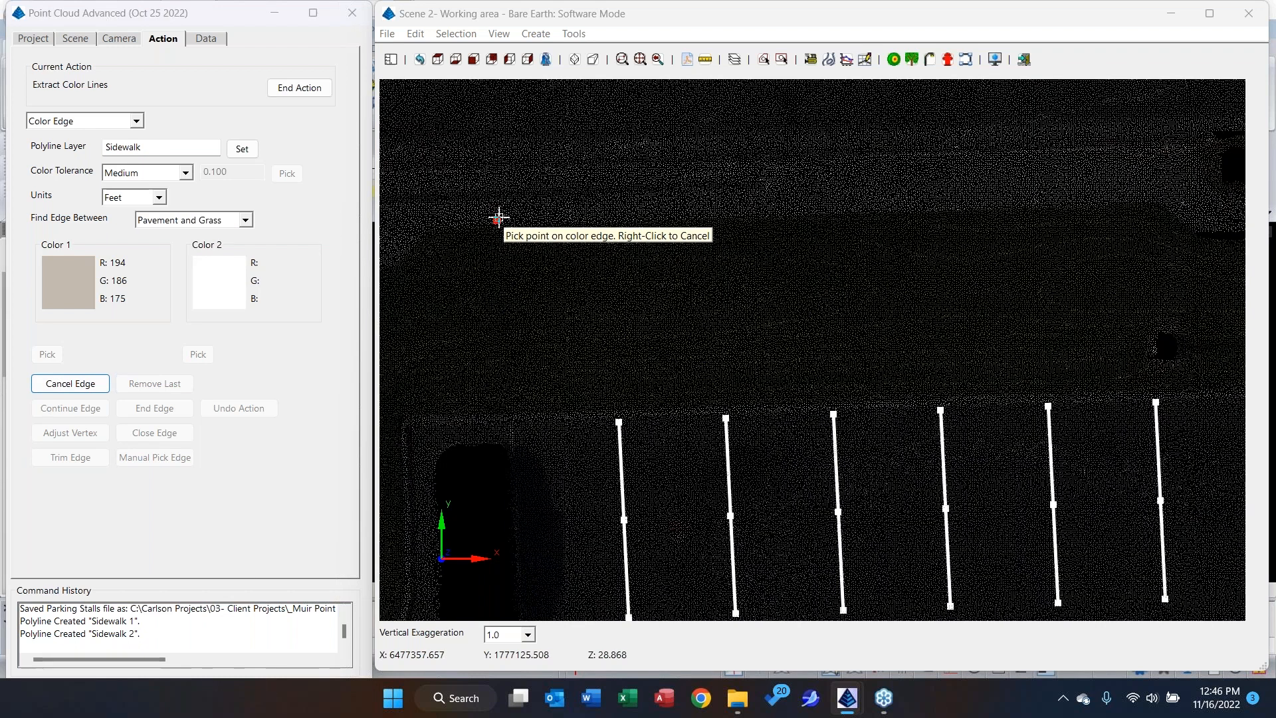
right_click(499, 217)
click(499, 218)
Trim the west end of the extracted sidewalk edge back to its first bend.
click(73, 457)
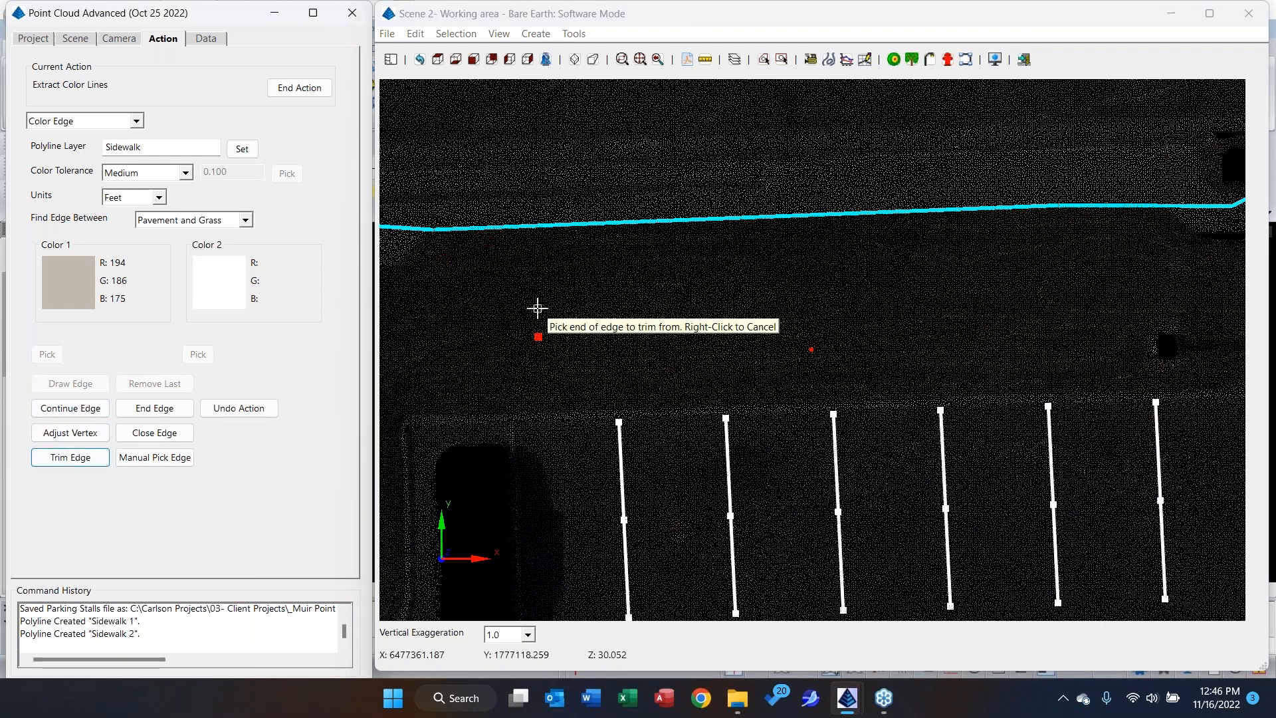
middle_drag(537, 308, 782, 296)
click(576, 217)
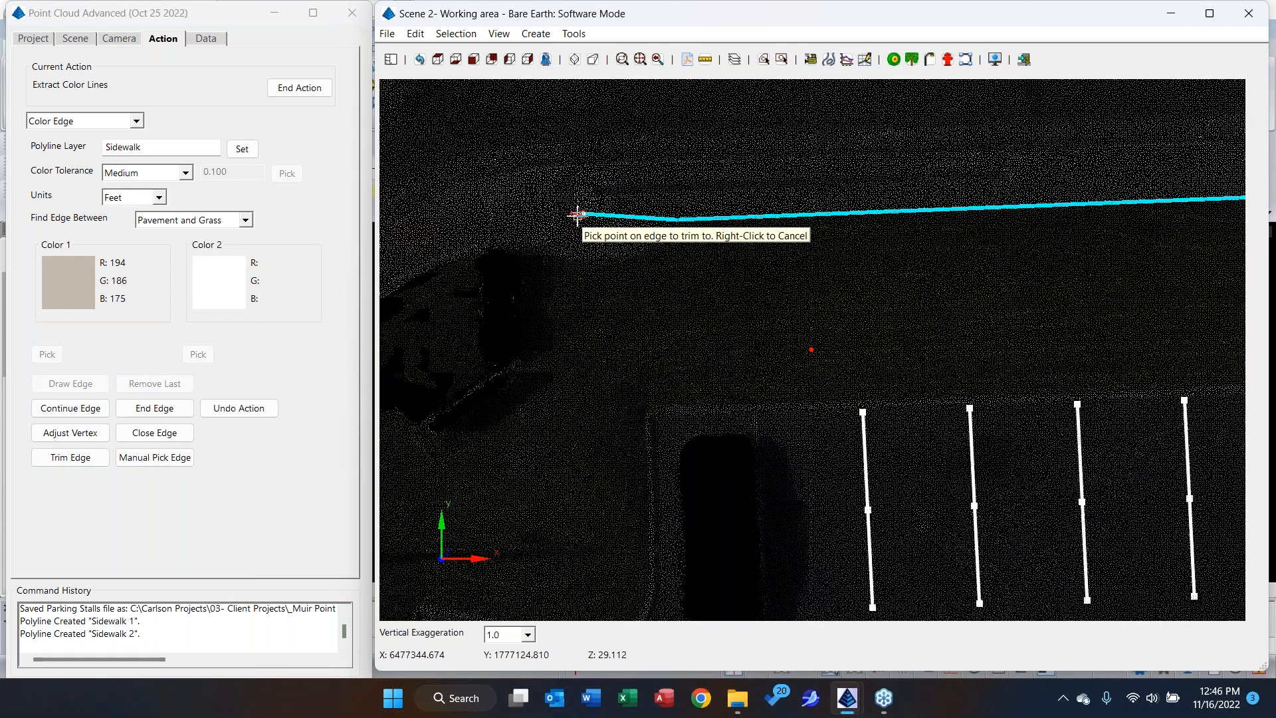
click(585, 213)
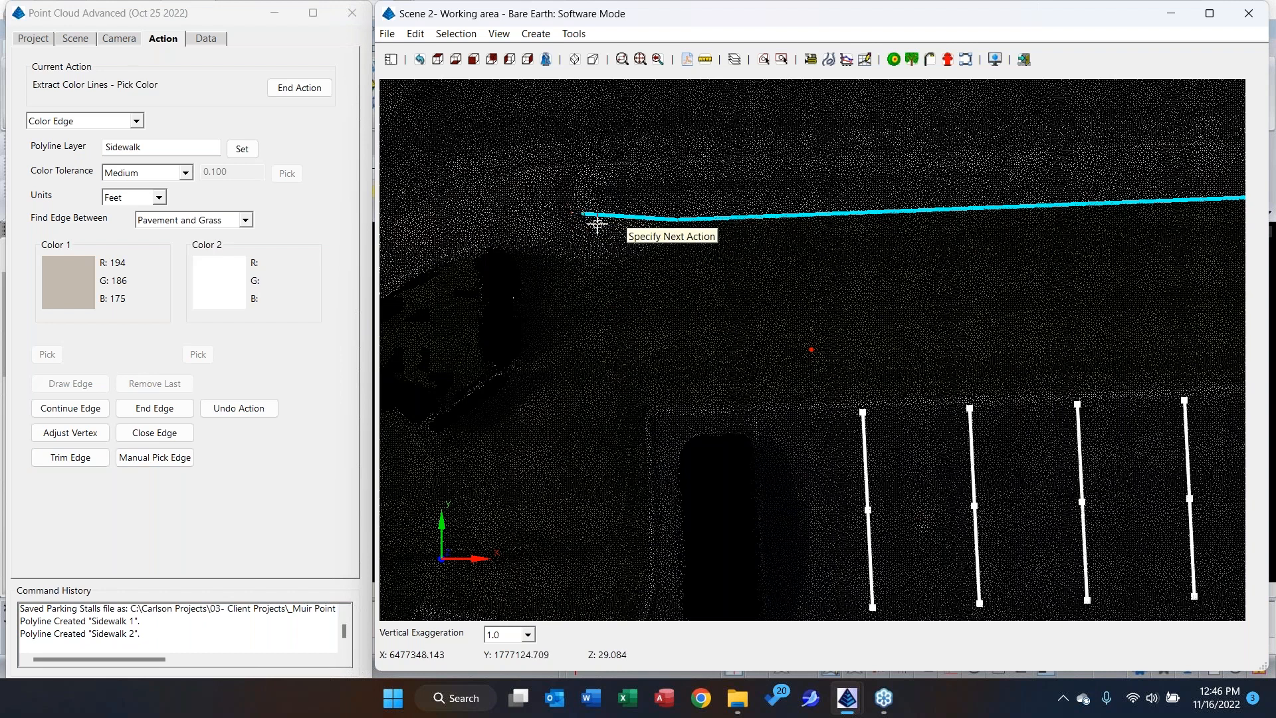
click(81, 460)
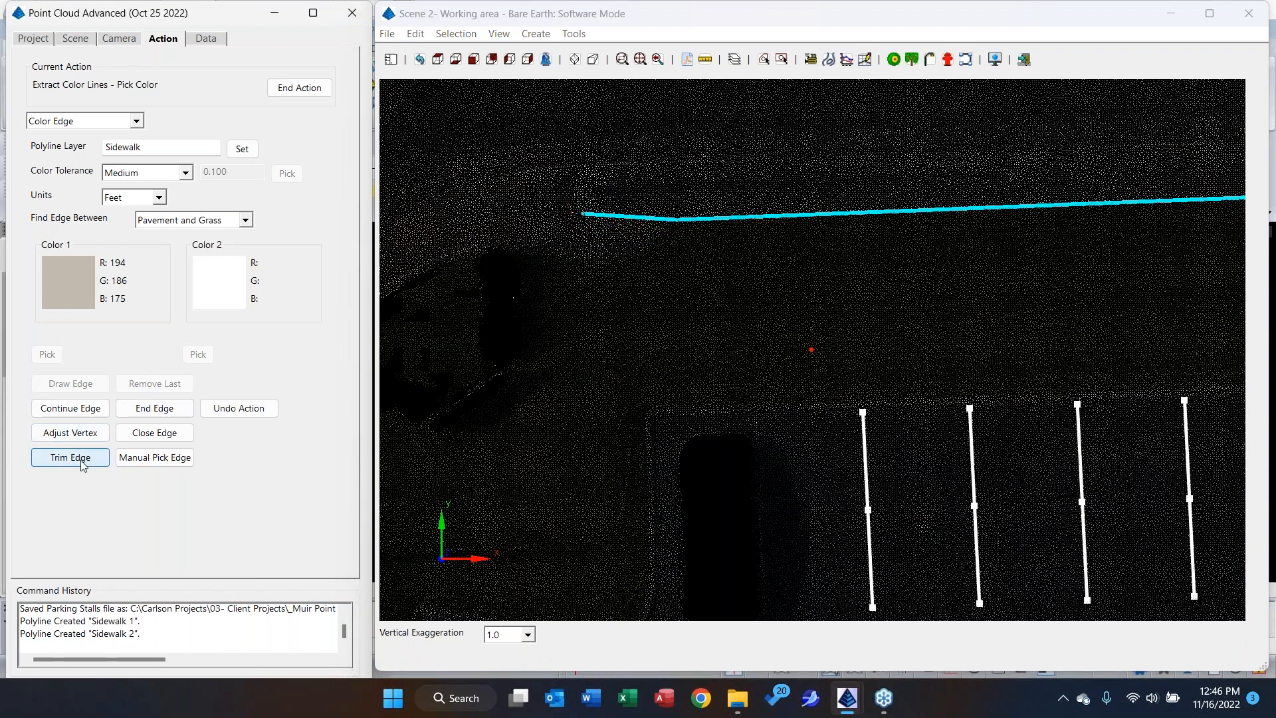
click(601, 212)
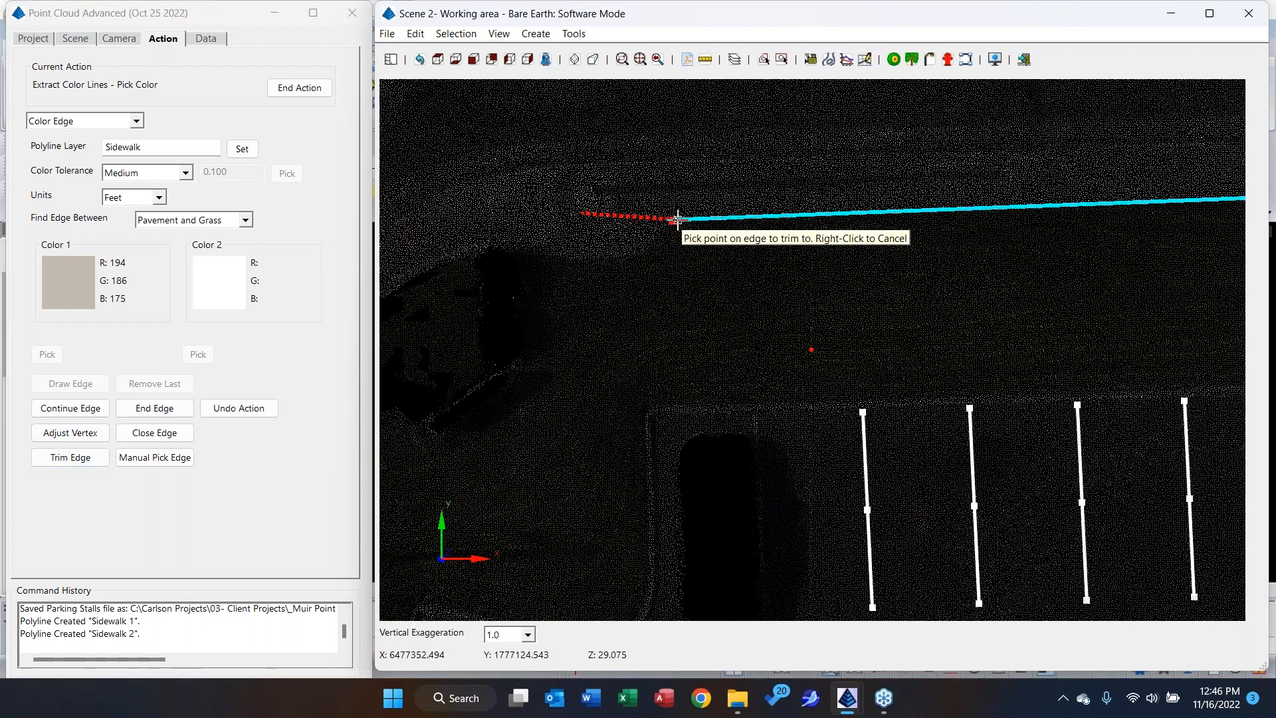
click(676, 219)
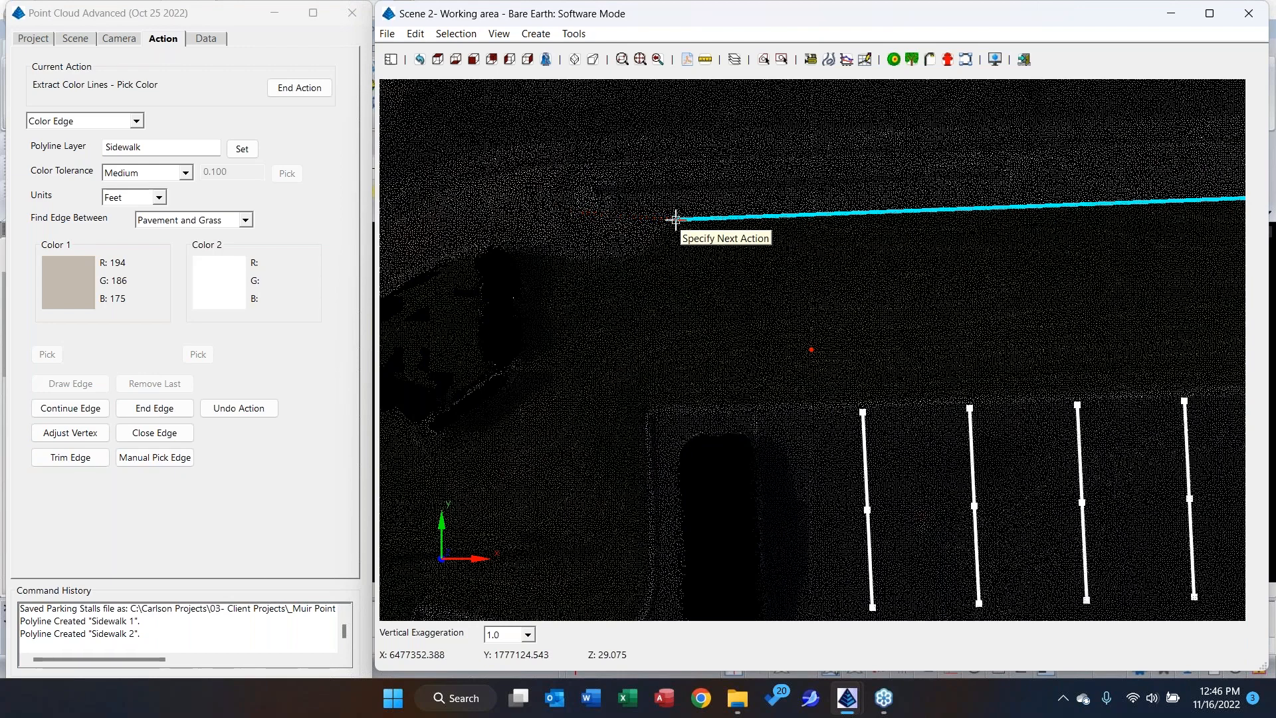
Review the full extracted edge, then end the color line extraction and save the active edge.
scroll(676, 225, down, 2)
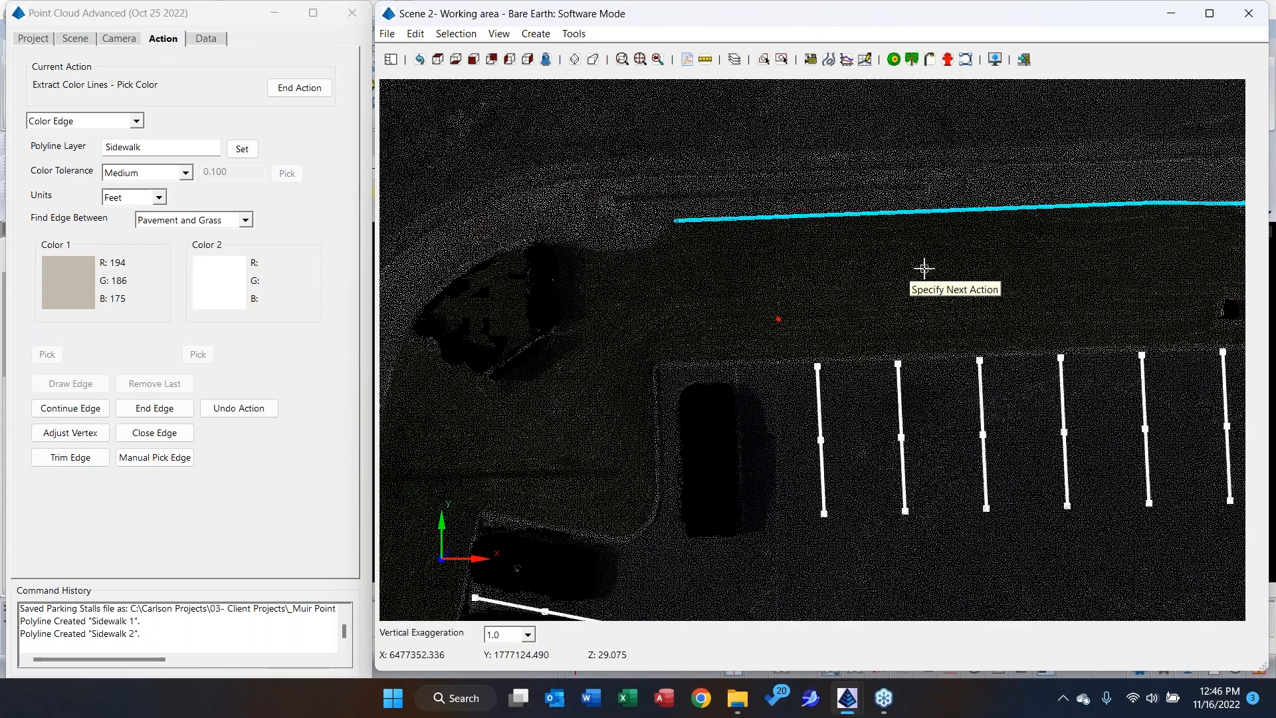
middle_drag(923, 270, 657, 337)
middle_drag(983, 281, 715, 331)
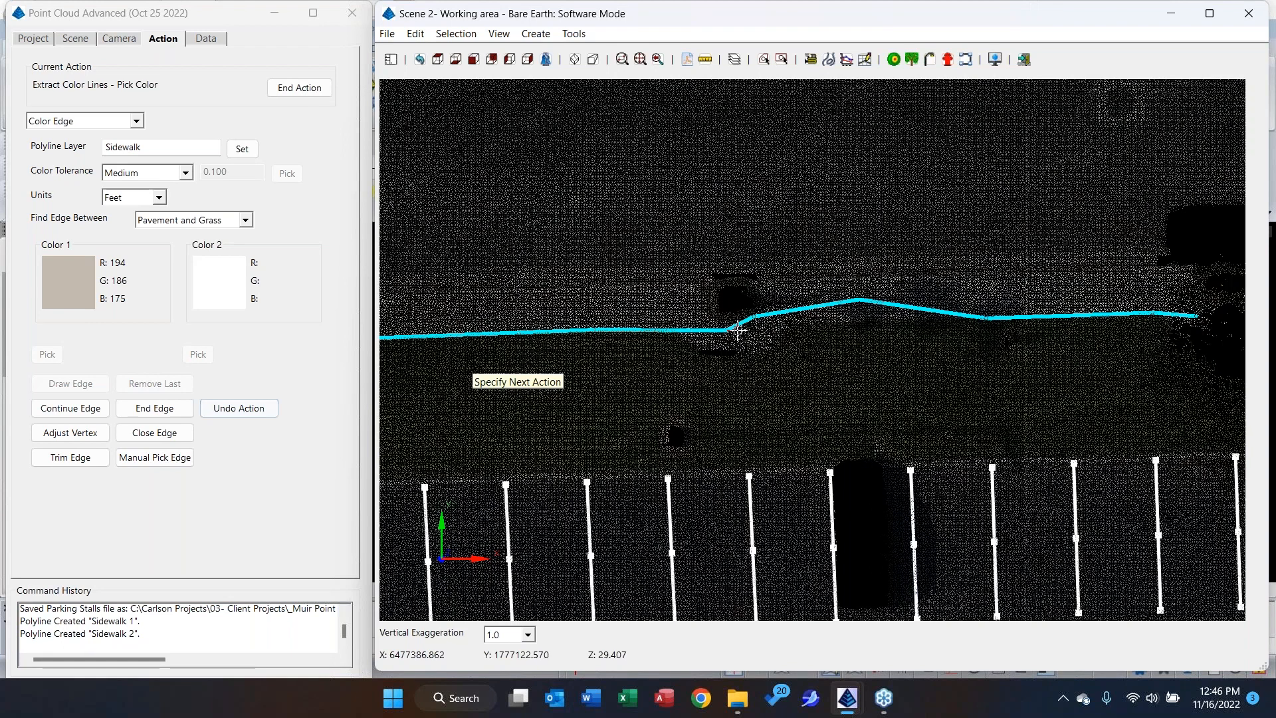
scroll(743, 346, down, 4)
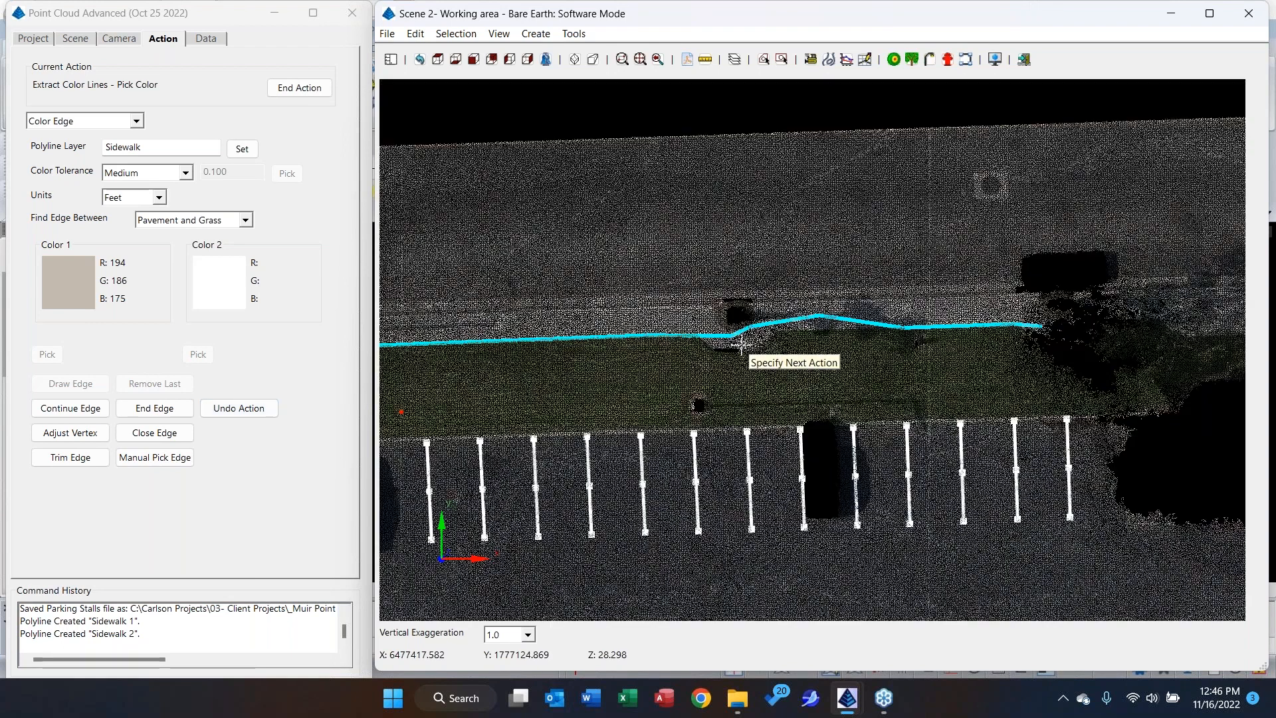
middle_drag(695, 357, 984, 236)
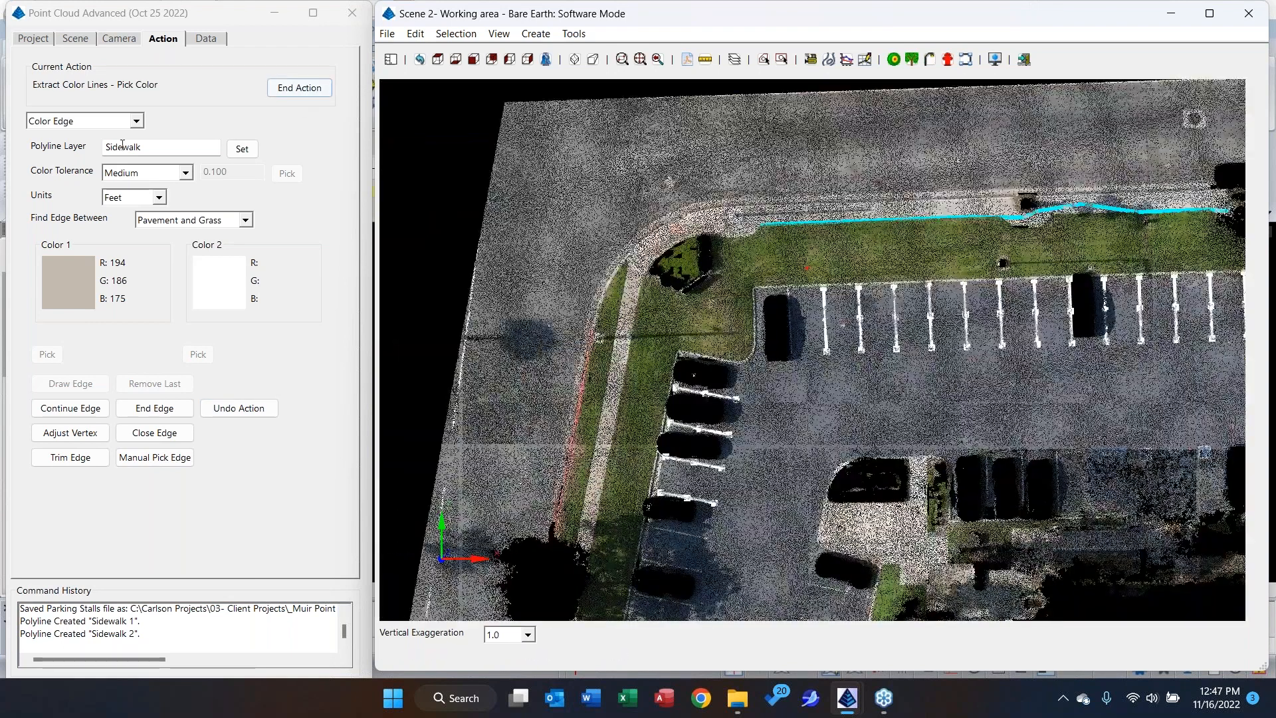
click(158, 220)
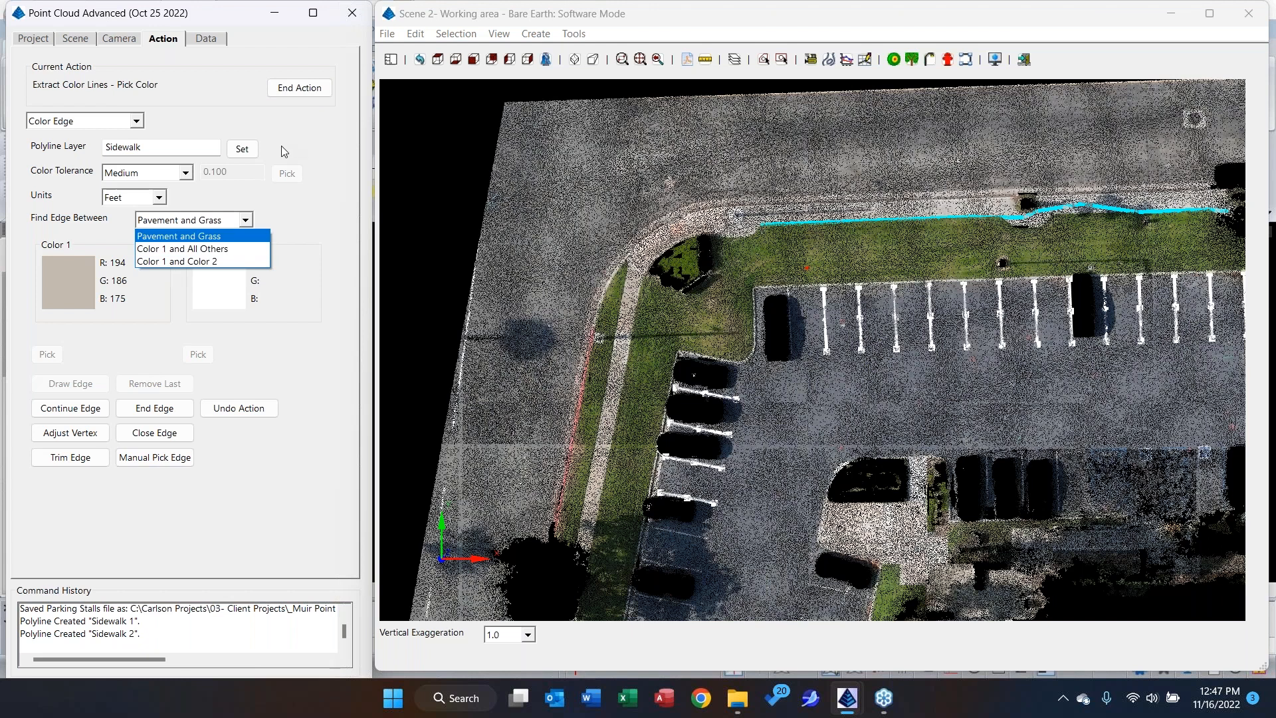
click(315, 91)
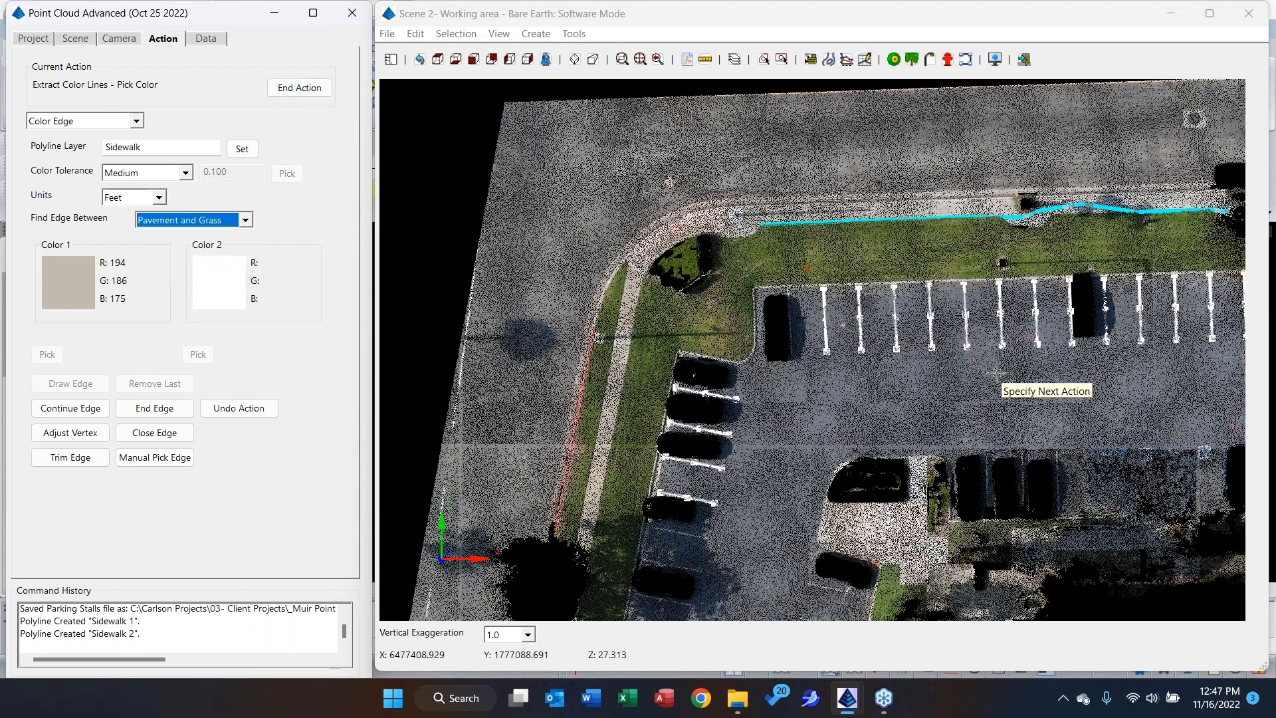
click(299, 88)
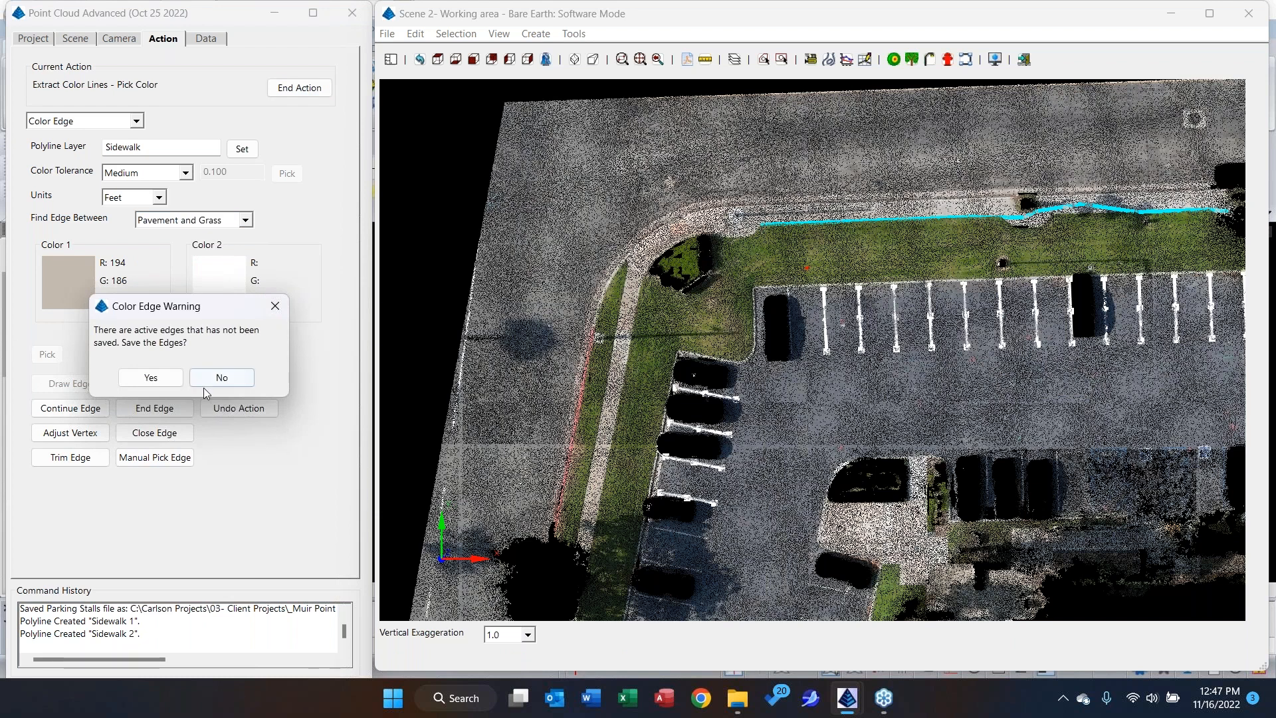
click(156, 379)
Examine the point cloud around the red-paved entrance east of the extracted sidewalk edge.
scroll(952, 381, down, 2)
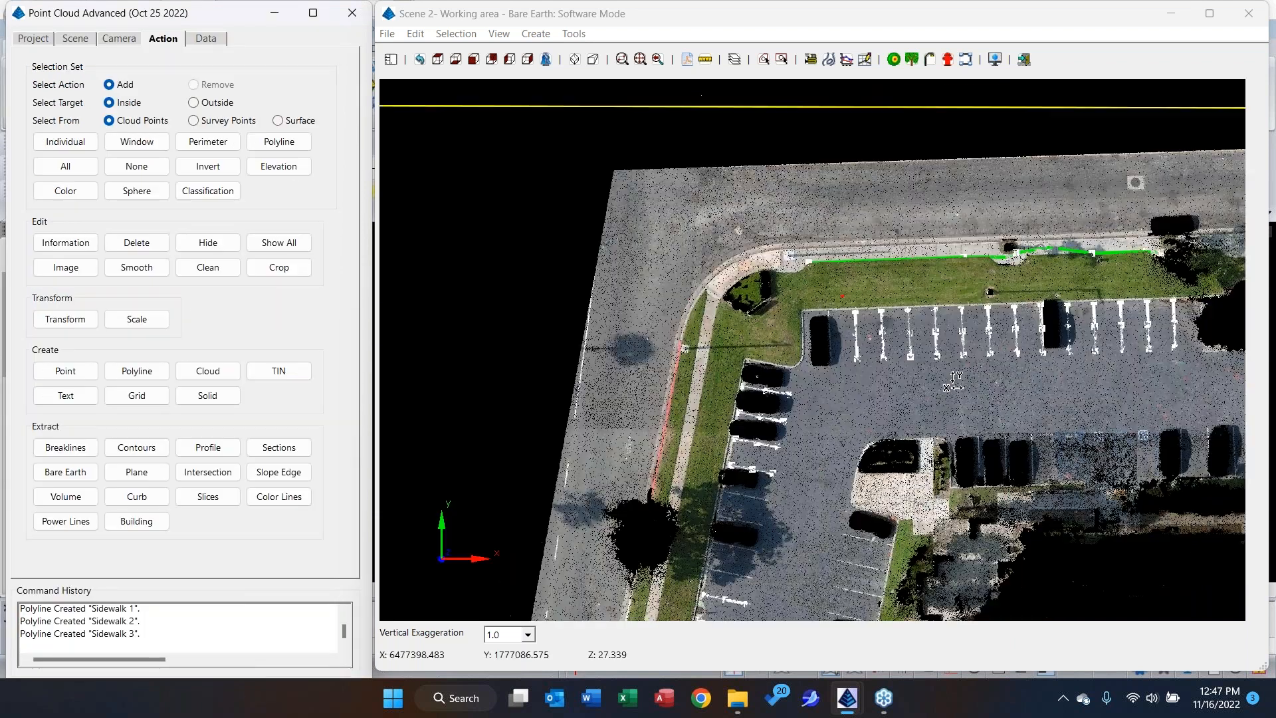
scroll(952, 381, down, 1)
middle_drag(952, 381, 503, 411)
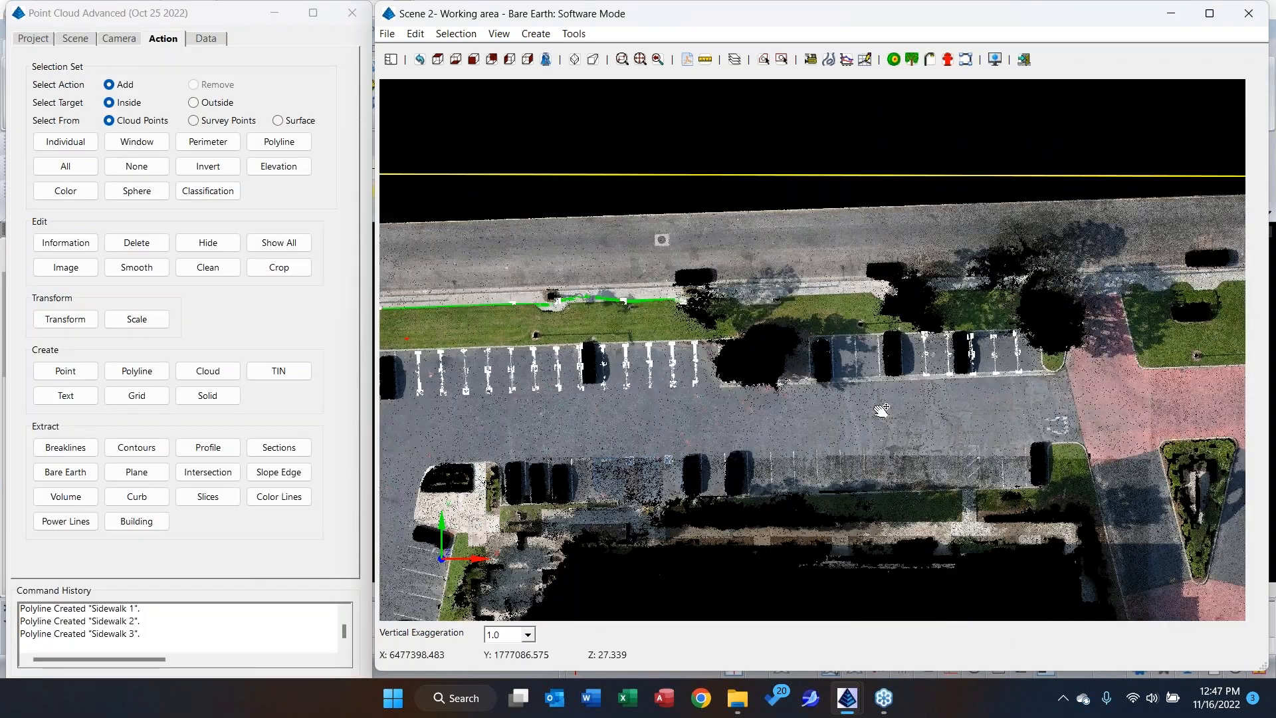
middle_drag(1014, 389, 526, 396)
scroll(644, 405, up, 2)
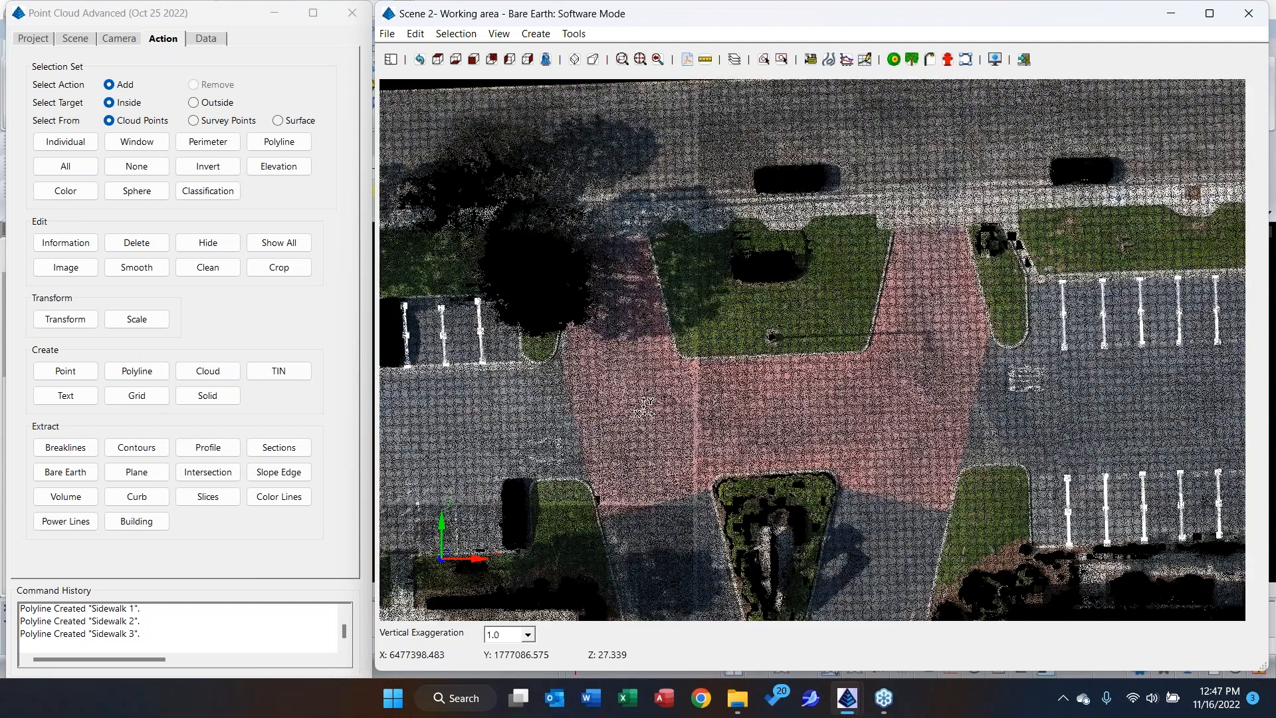
scroll(681, 386, up, 1)
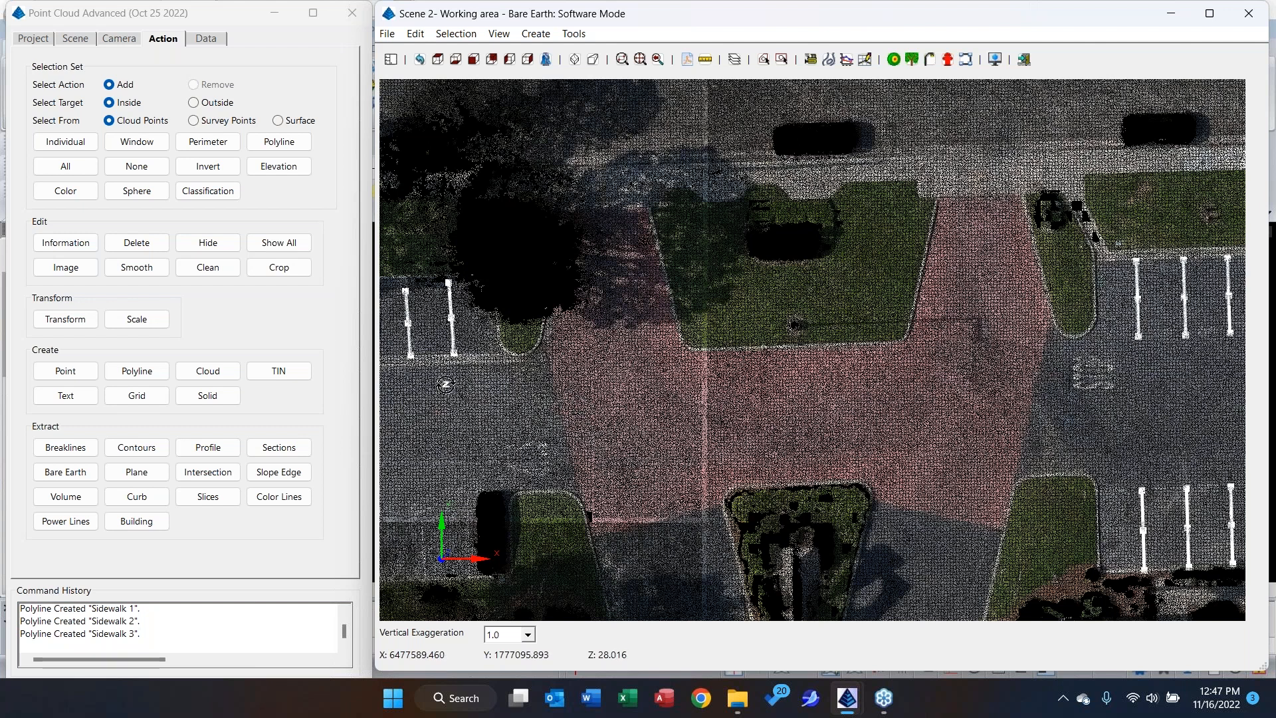
scroll(594, 418, up, 4)
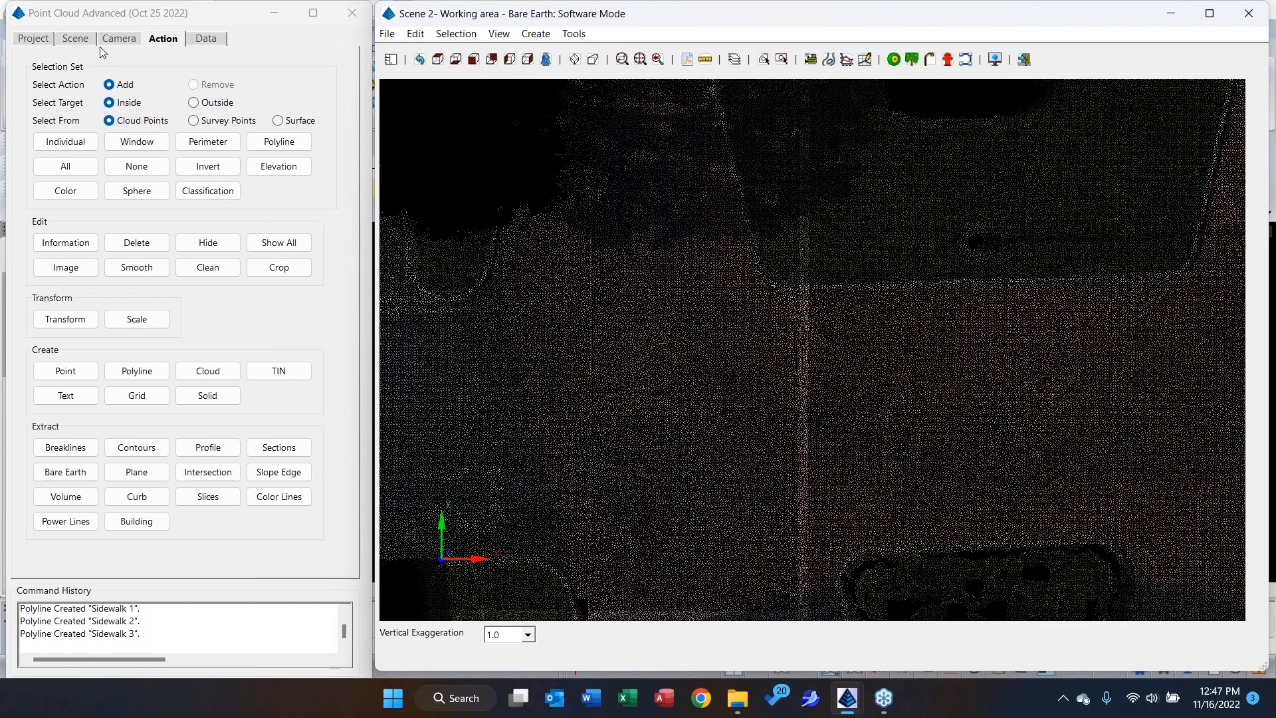
Preview the red-paved entrance up close with Smooth Points enabled for the Bare Earth cloud, and disable the option again.
click(89, 40)
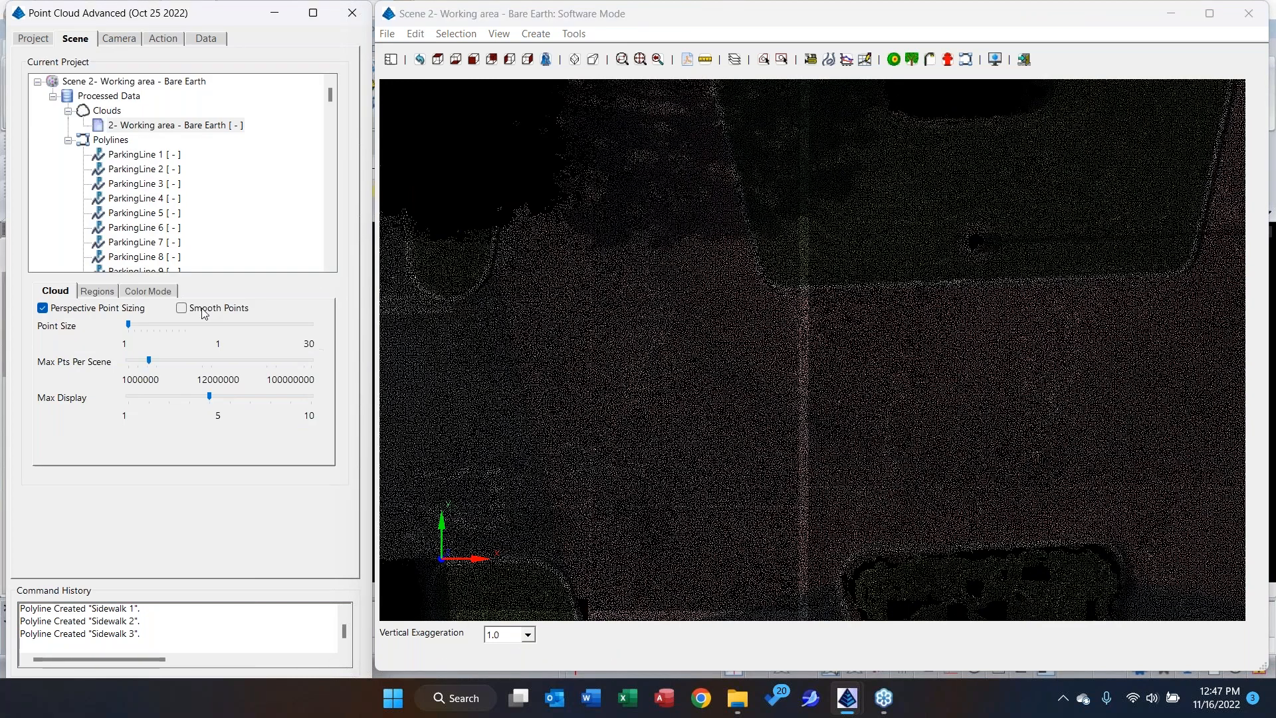
click(204, 310)
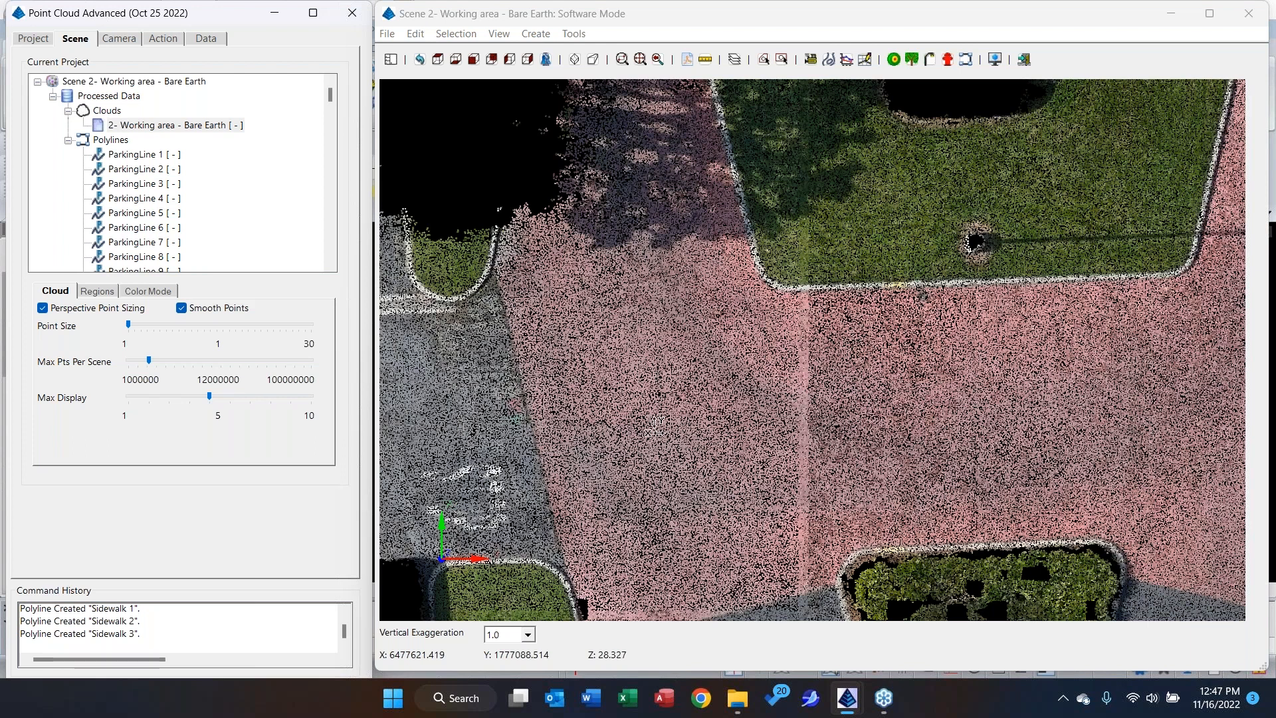
scroll(654, 426, up, 2)
scroll(650, 425, up, 2)
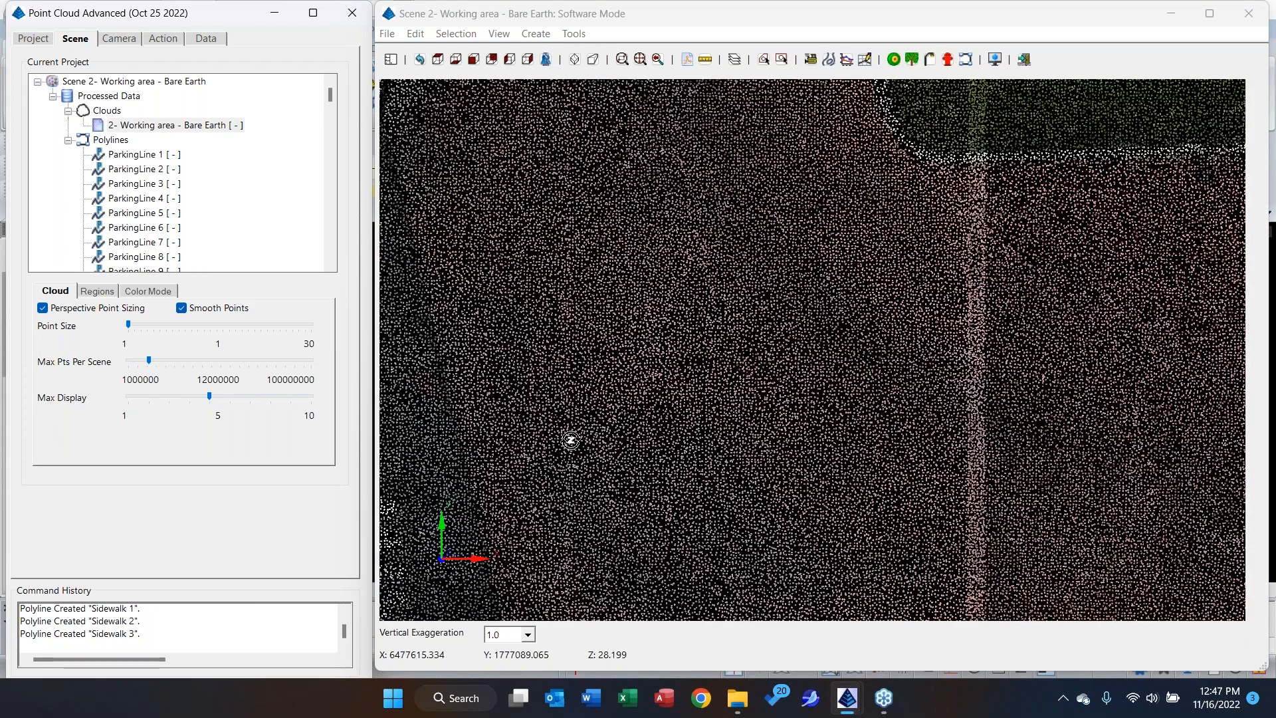
scroll(570, 441, down, 1)
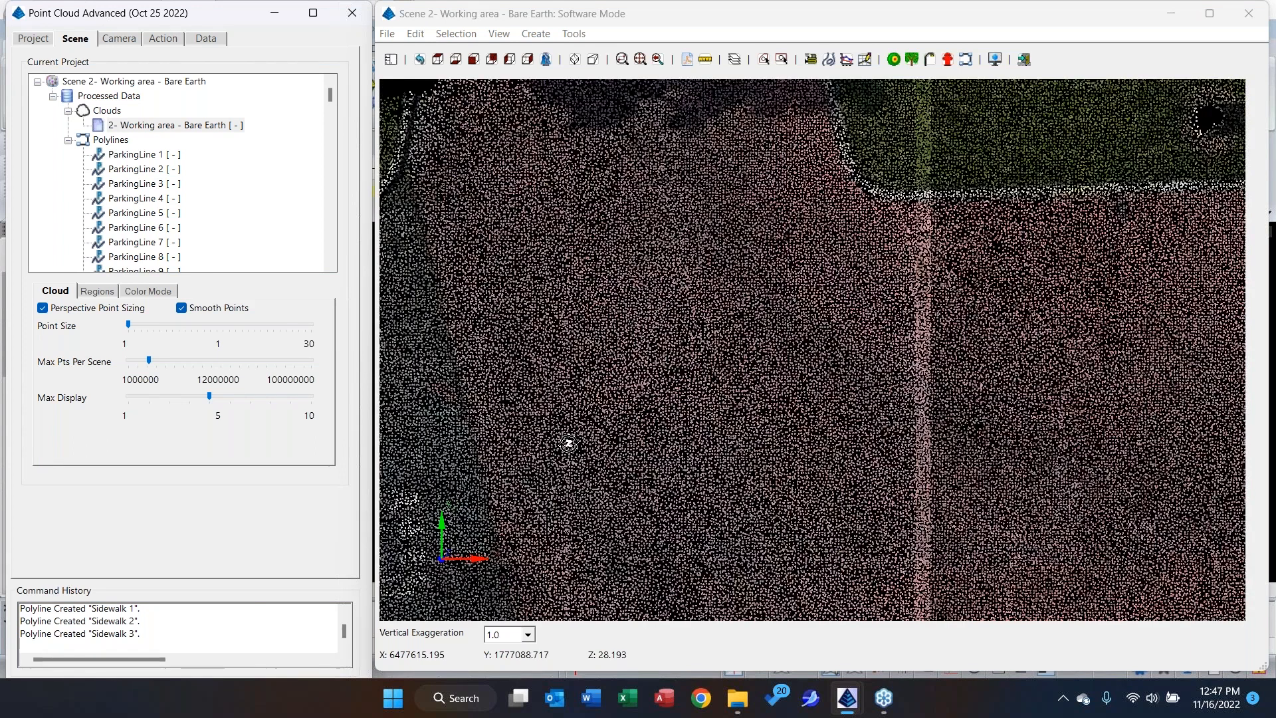
scroll(500, 357, down, 2)
scroll(498, 357, down, 3)
click(208, 309)
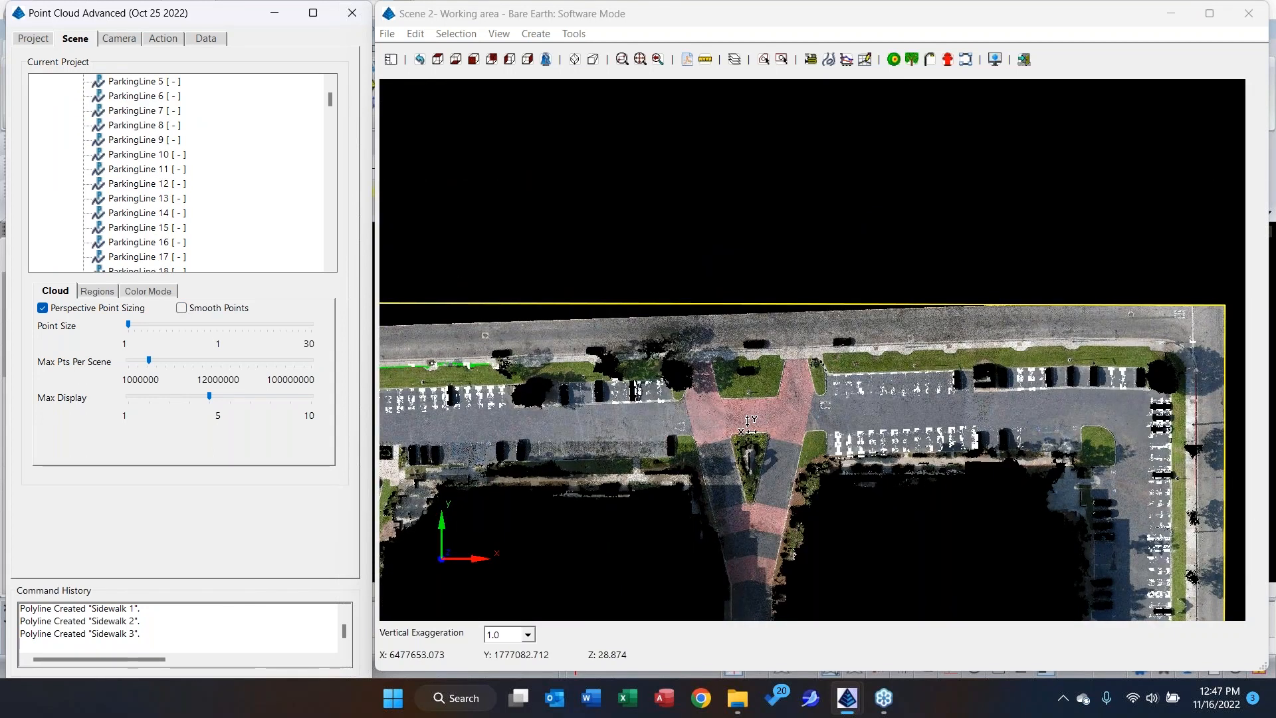
Start a Curb extraction for the parking lot beside the two western sidewalk polylines, with a minimum curb point count of 8.
middle_drag(748, 425, 1061, 304)
middle_drag(729, 345, 890, 101)
middle_drag(718, 452, 693, 401)
scroll(694, 400, up, 1)
scroll(693, 401, up, 2)
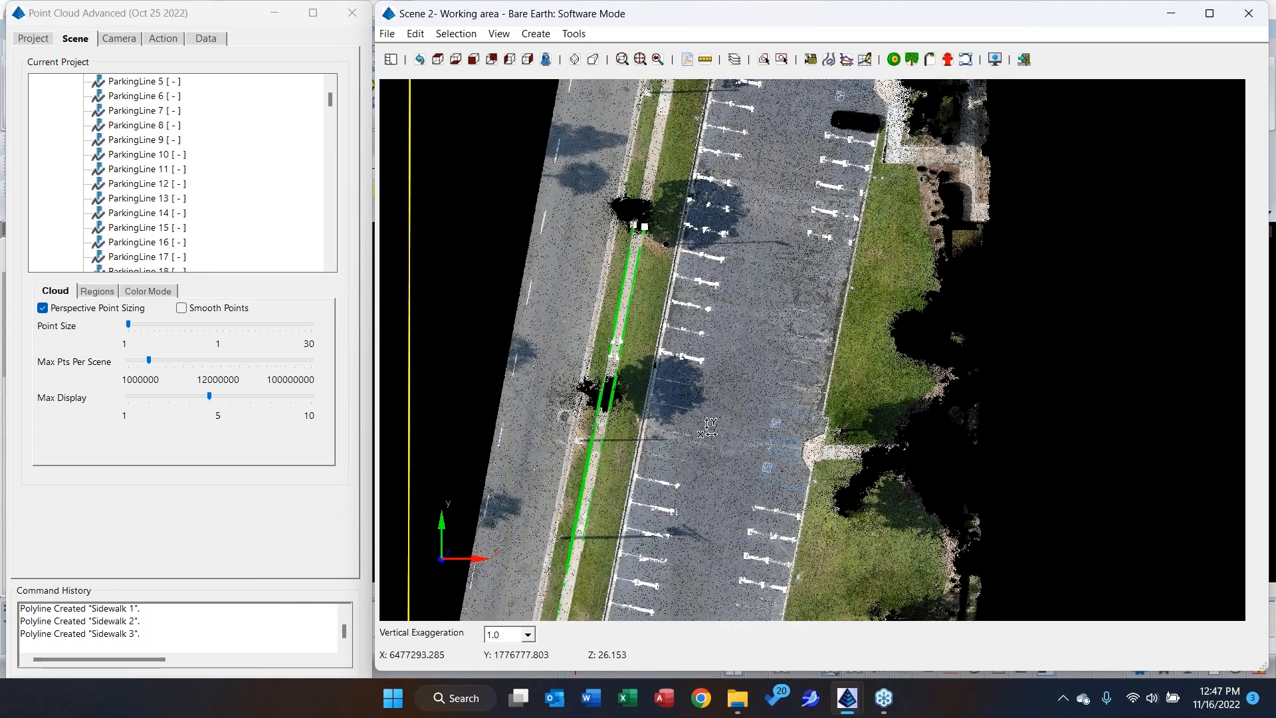
scroll(674, 466, up, 1)
scroll(673, 466, up, 1)
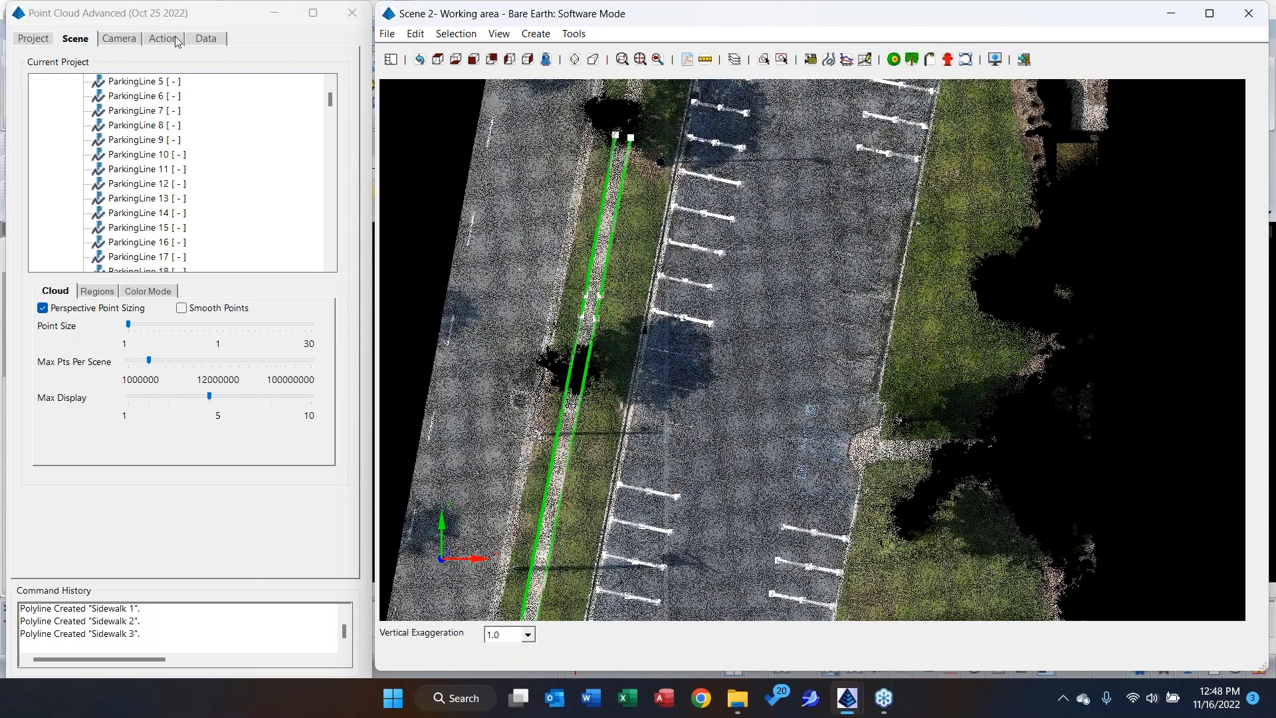
click(176, 40)
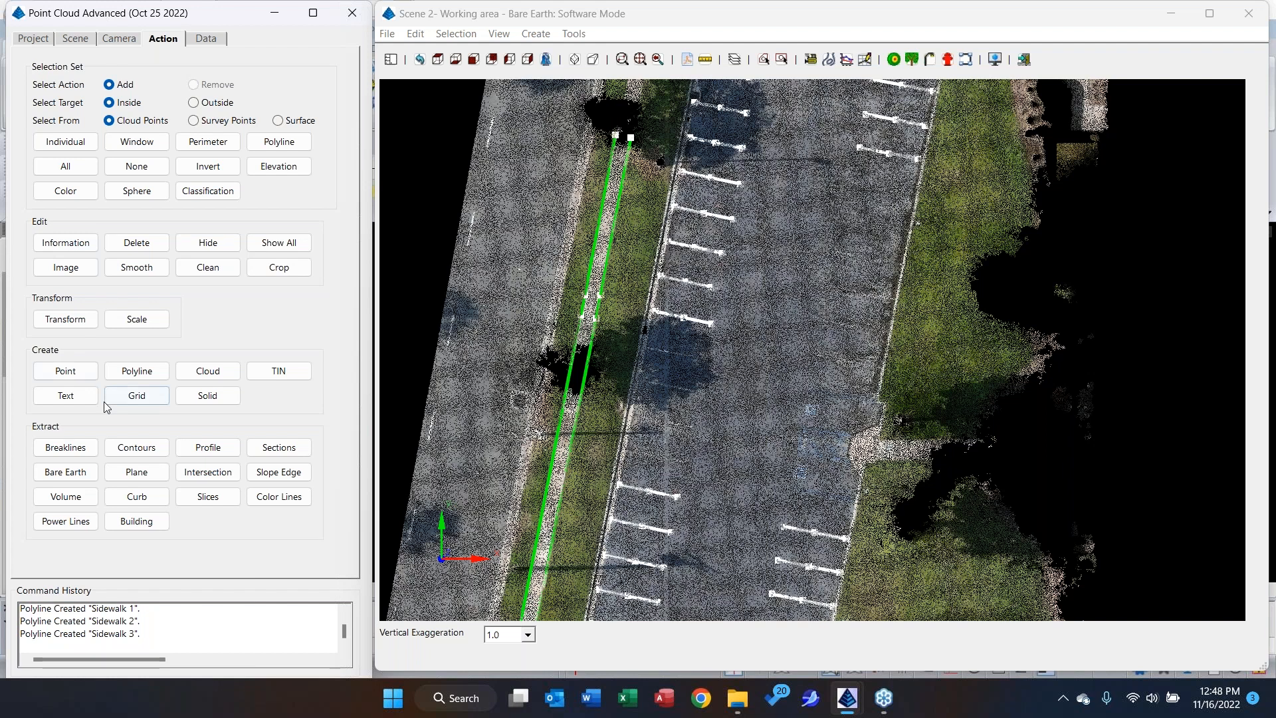
click(132, 497)
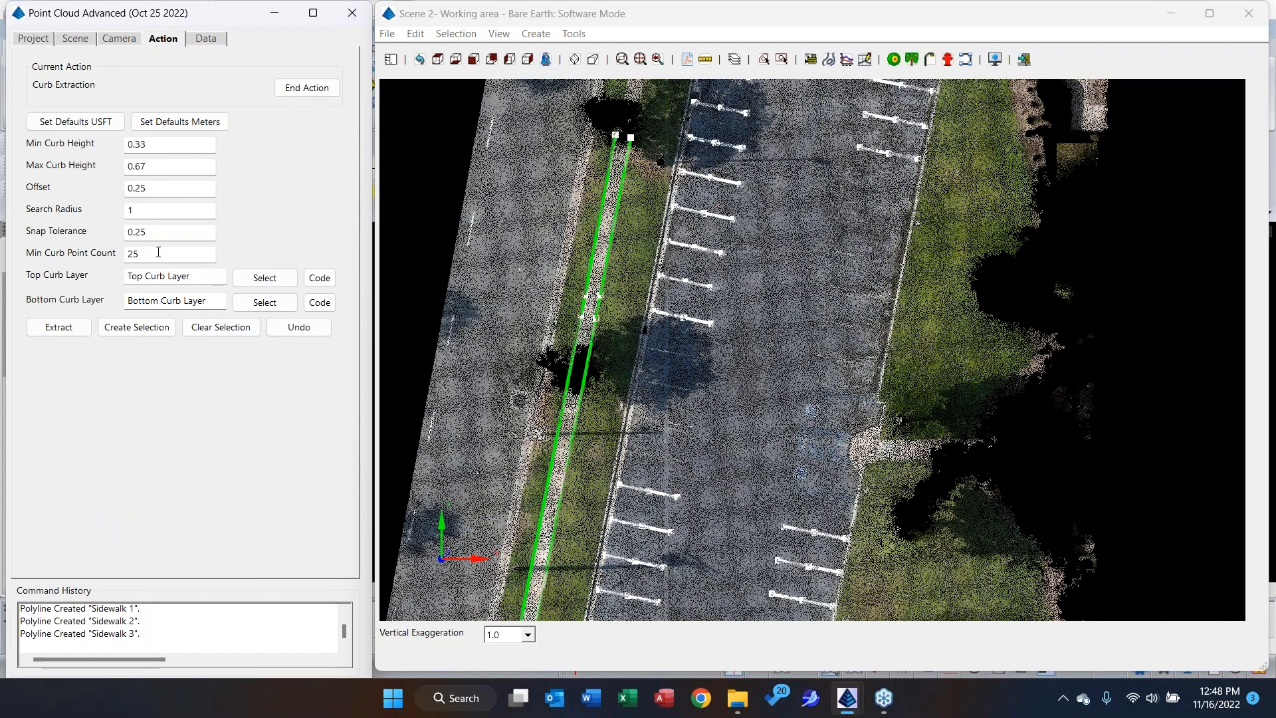
drag(159, 255, 121, 258)
text(8)
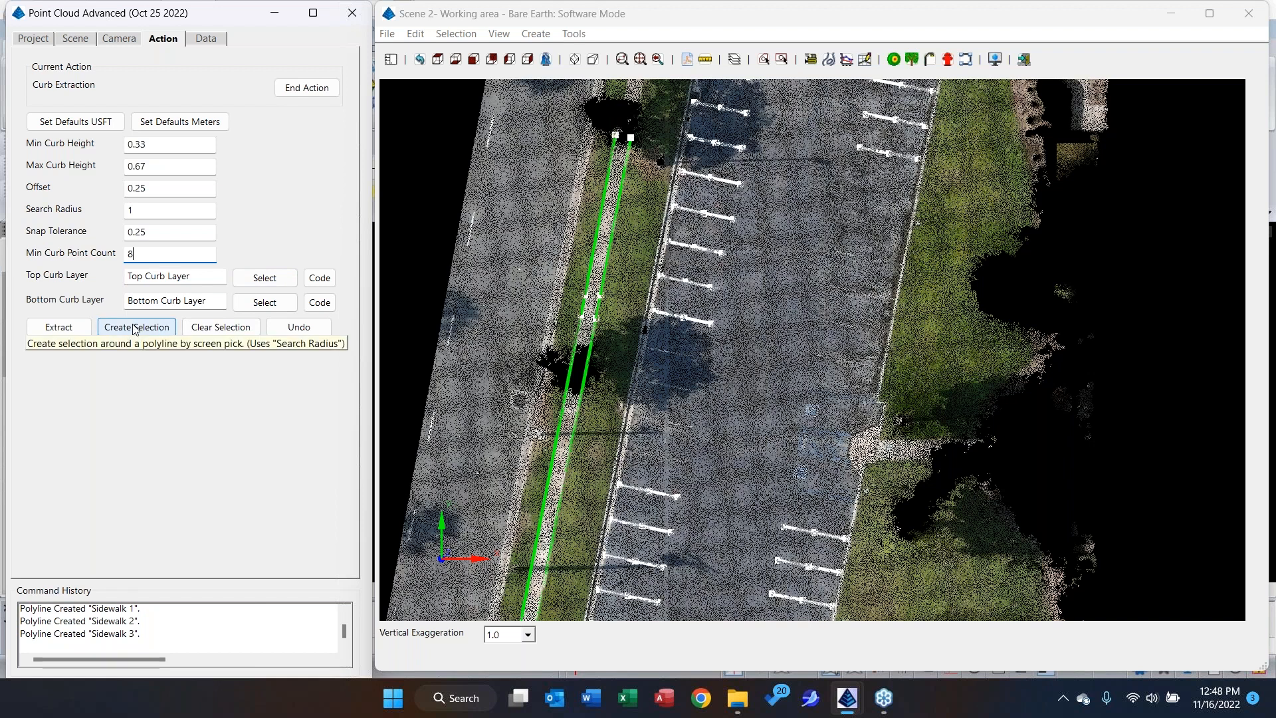
Create a selection with a search radius of 1 along the parking lot's western curb, beside the stall lines.
double_click(136, 208)
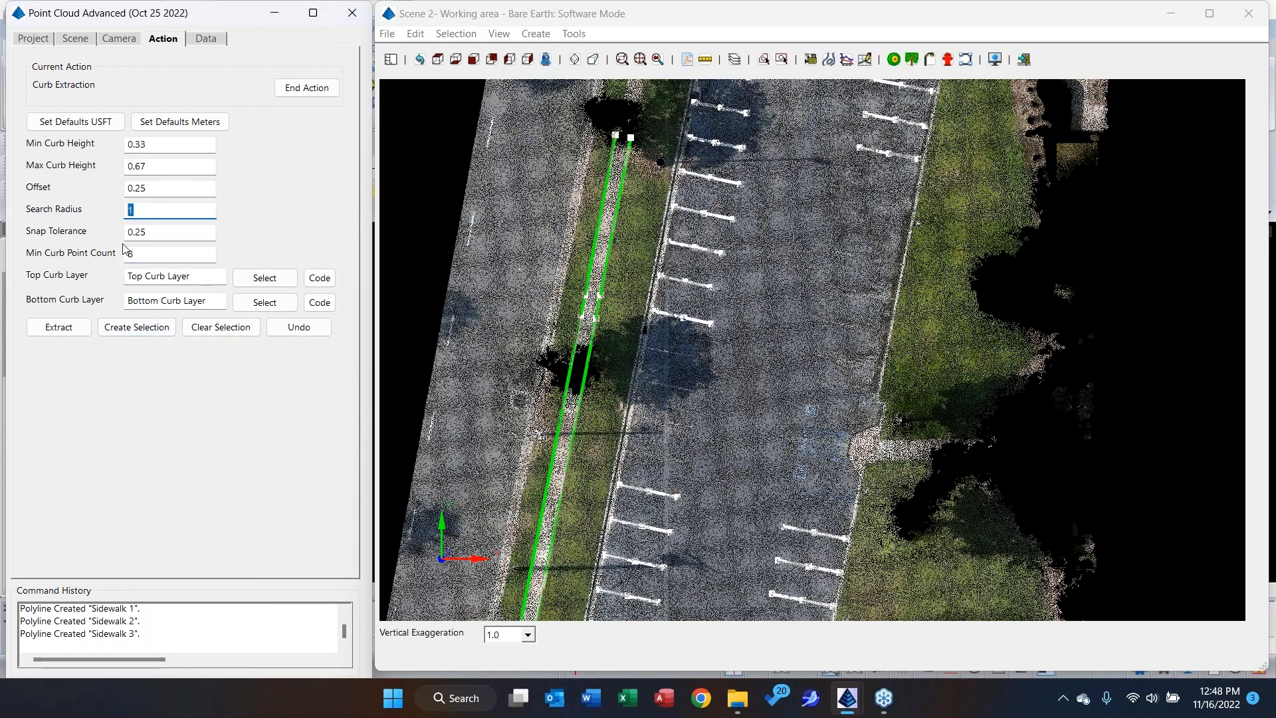
click(149, 330)
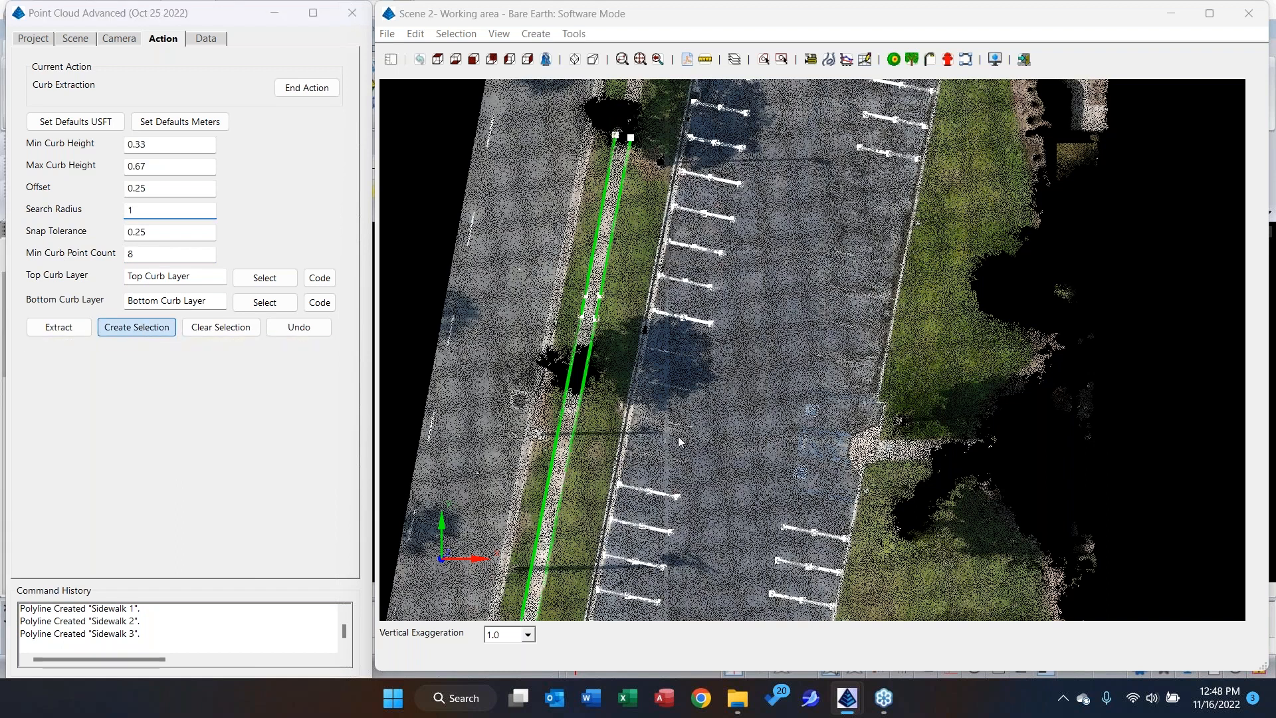
click(593, 580)
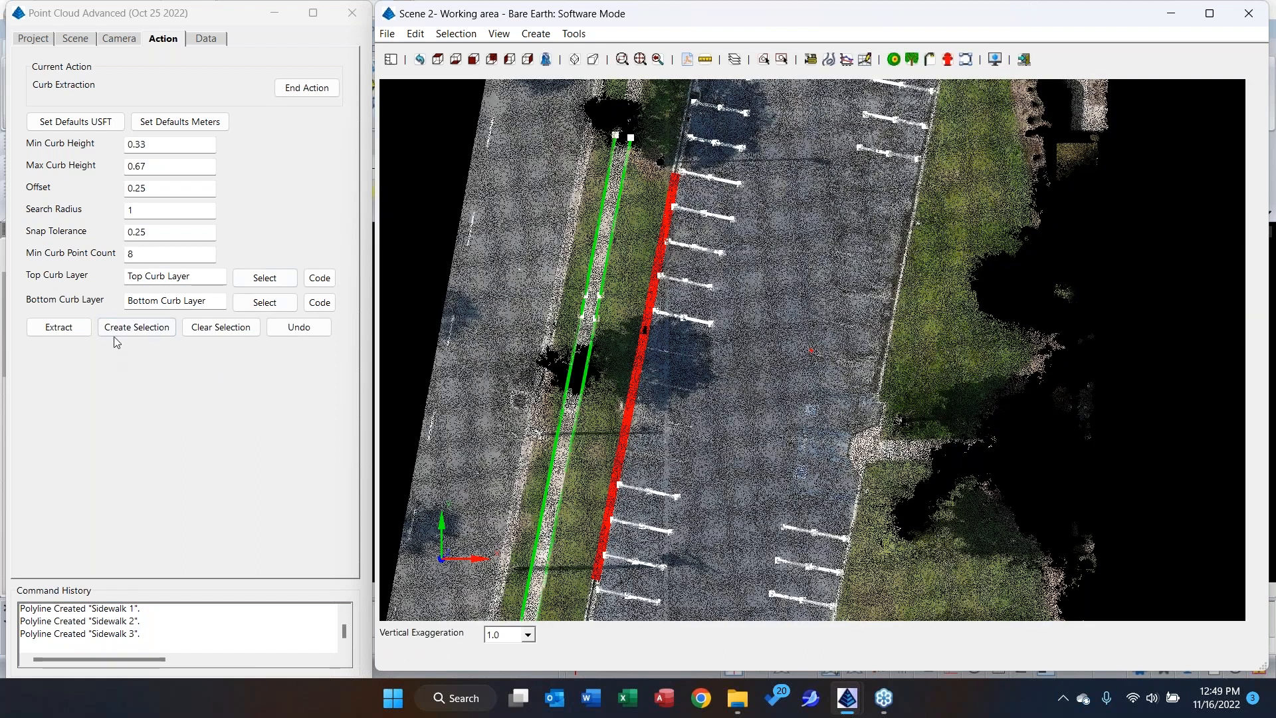
Extract the top and bottom curb polylines from the selected curb points, then end the curb extraction.
click(135, 329)
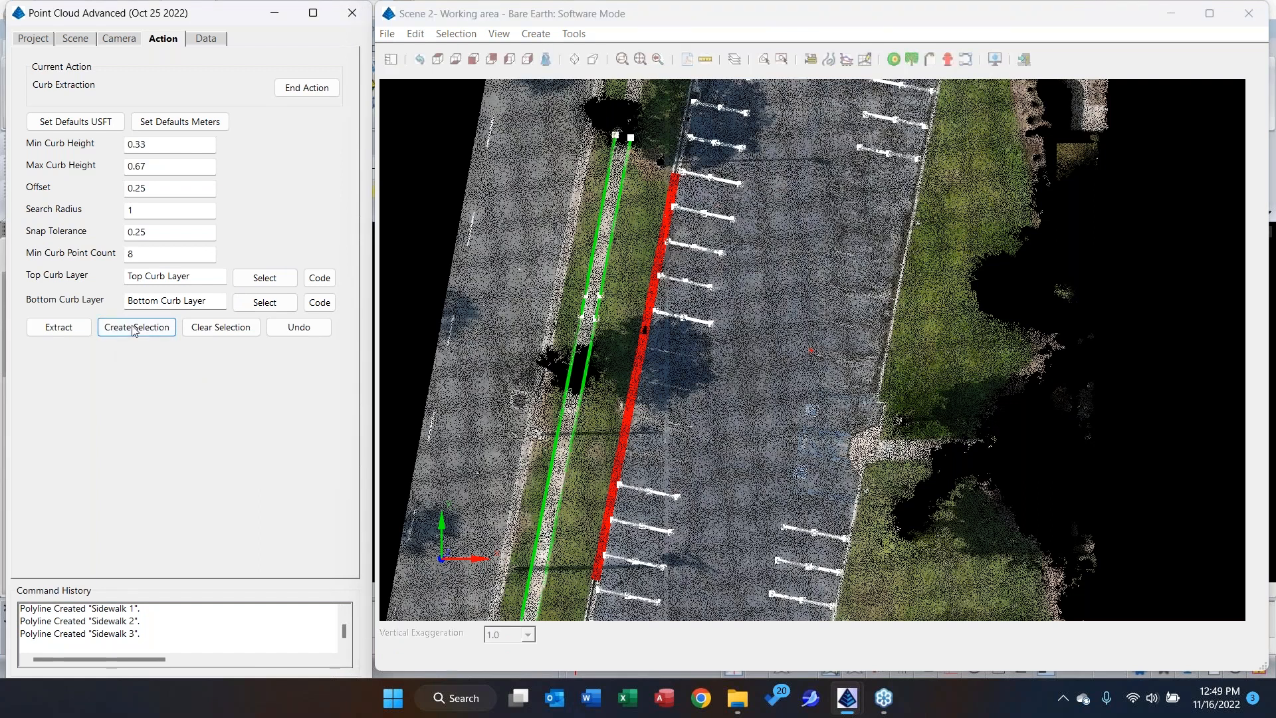
click(58, 328)
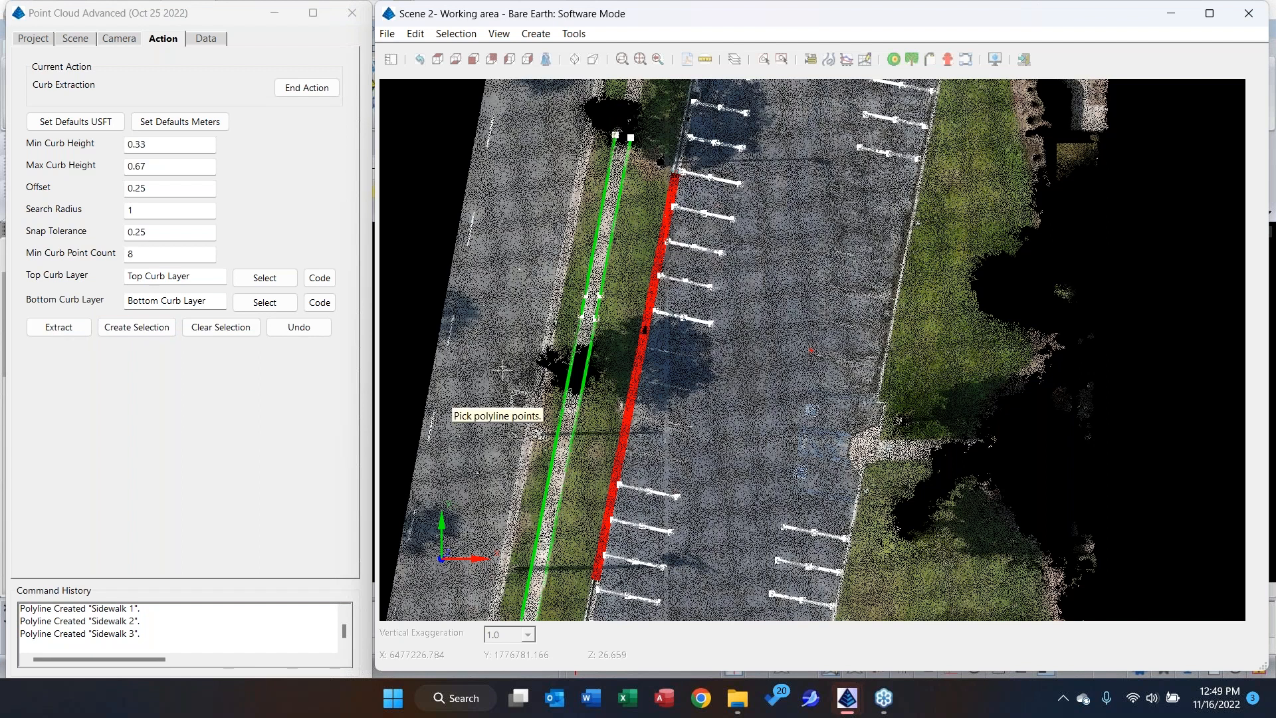
click(234, 331)
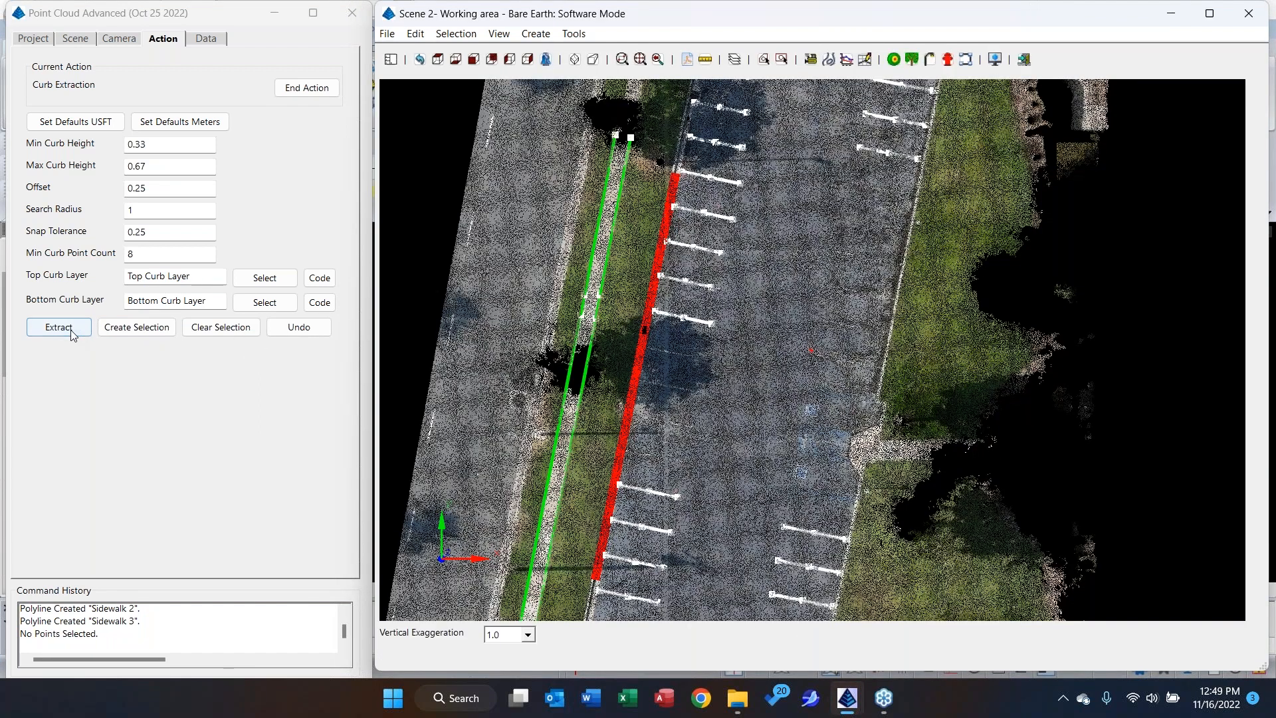
click(70, 331)
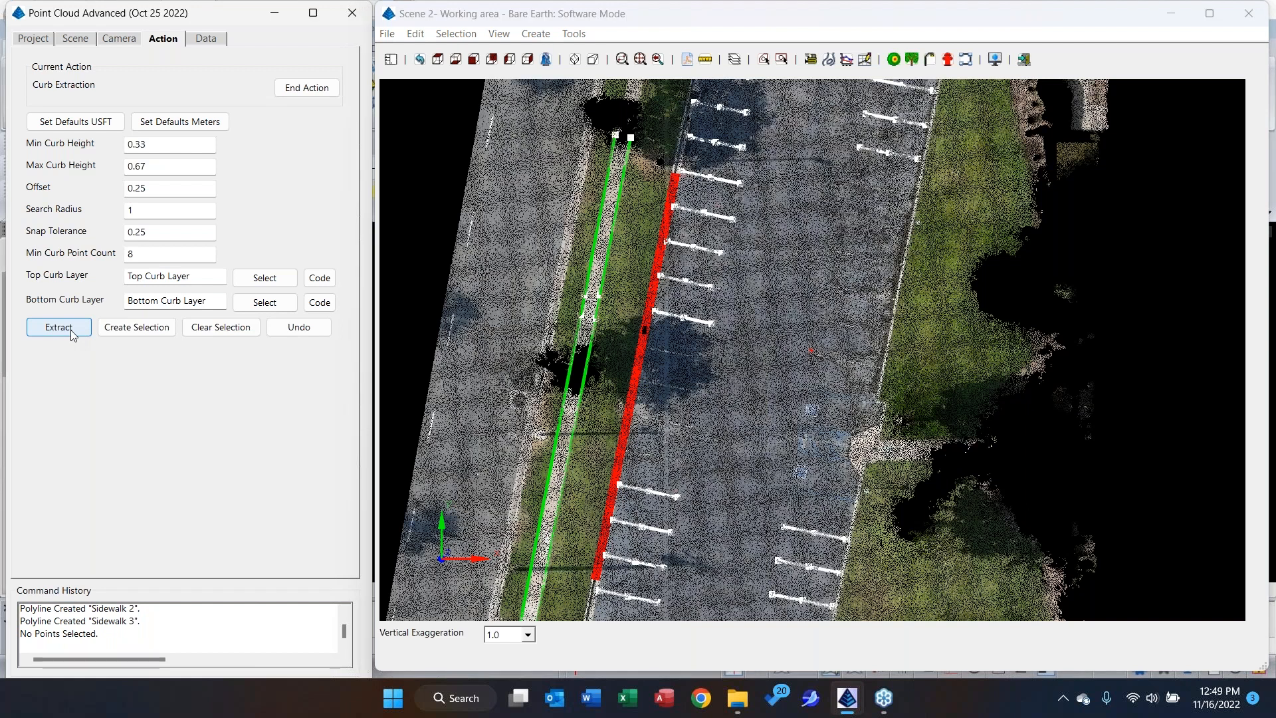
click(72, 330)
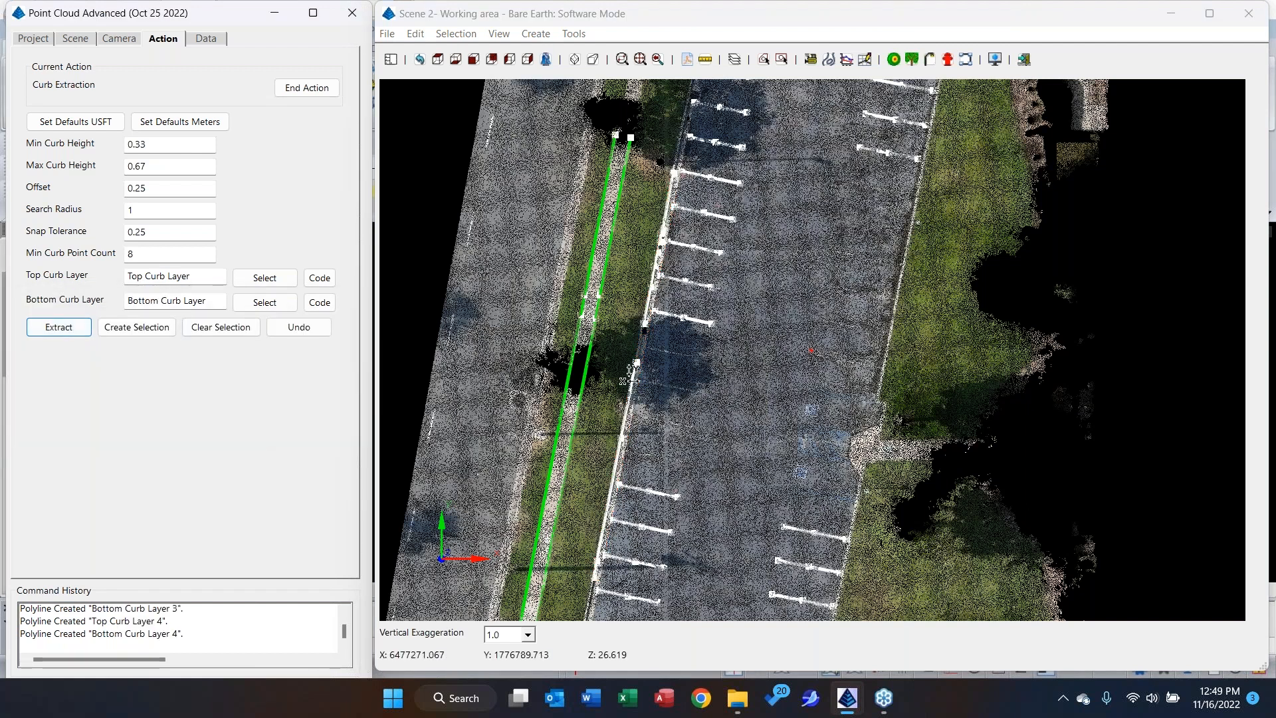
click(661, 474)
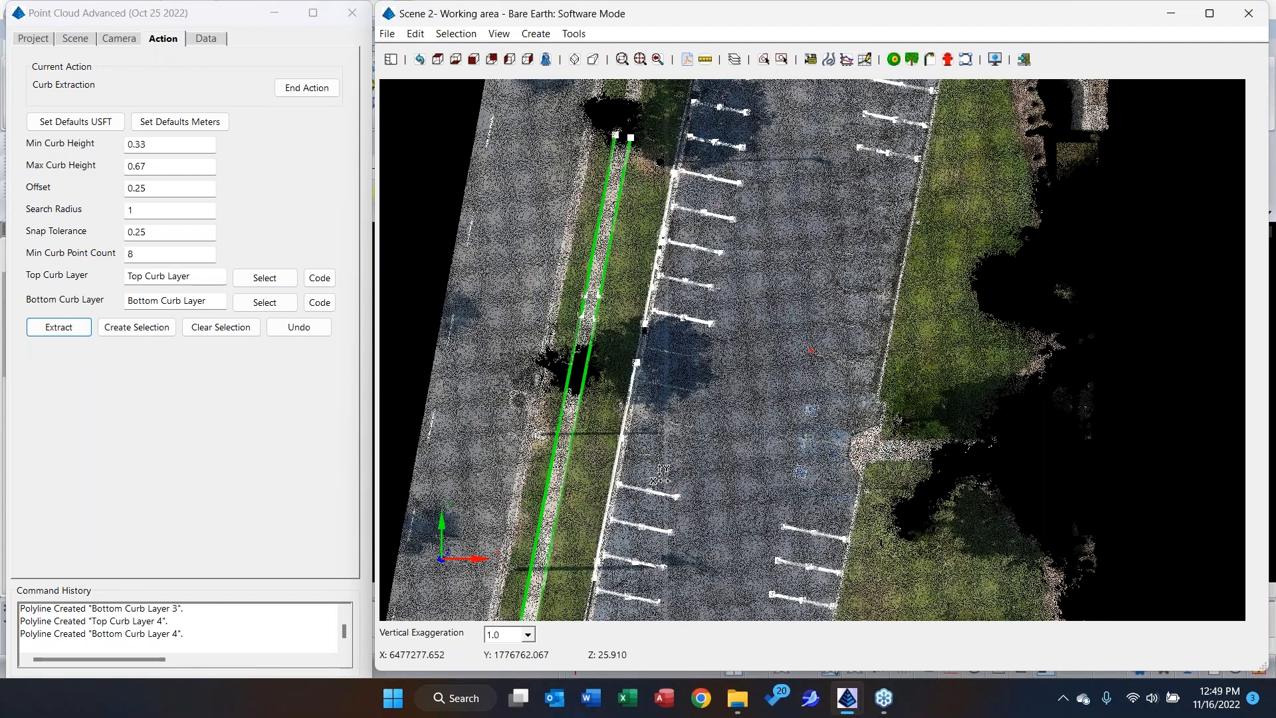
middle_drag(661, 474, 742, 337)
click(328, 94)
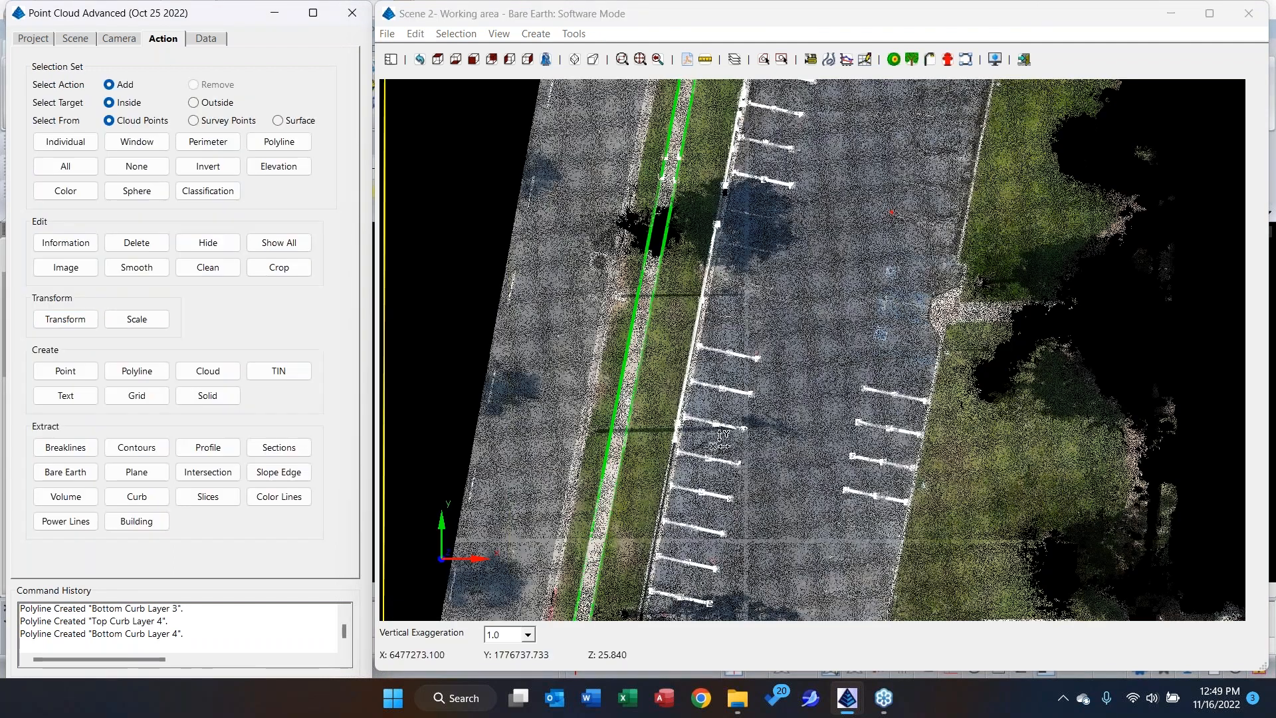
Examine the extracted curb polylines along the western parking stalls from an oblique angle and in plan view.
scroll(719, 440, up, 5)
drag(649, 400, 685, 474)
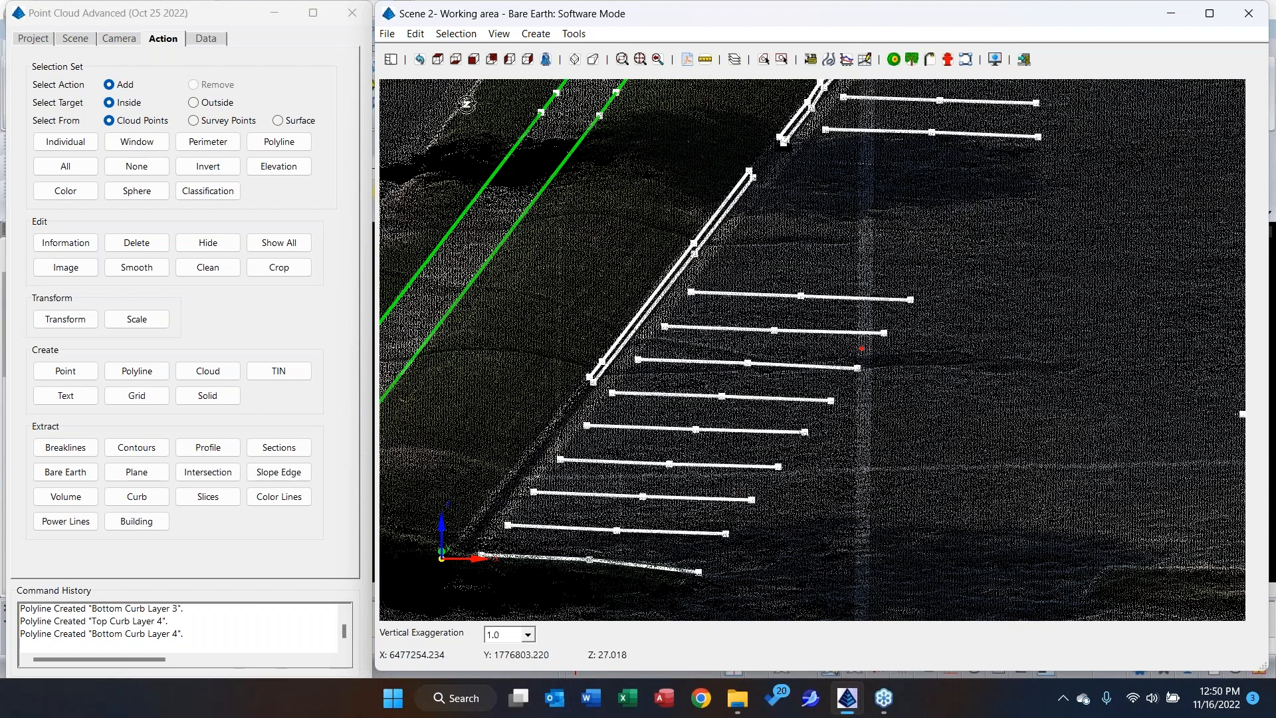
click(438, 60)
scroll(631, 275, down, 1)
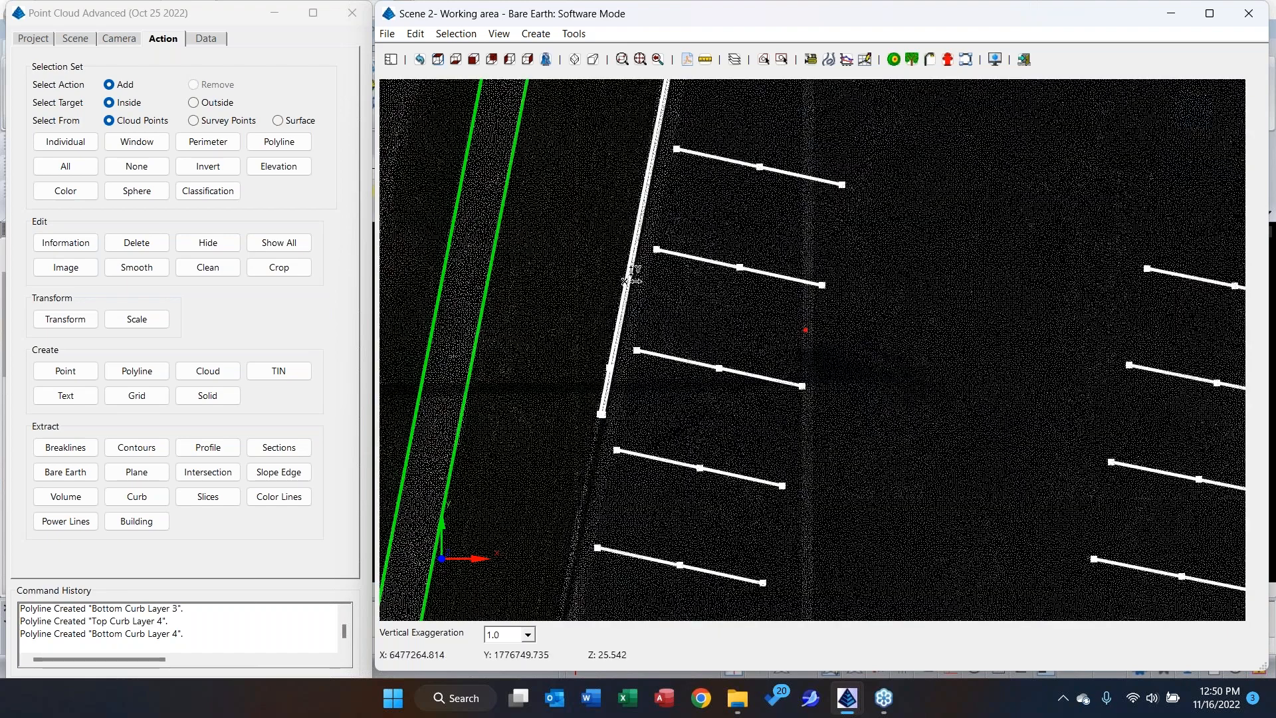
scroll(631, 276, down, 1)
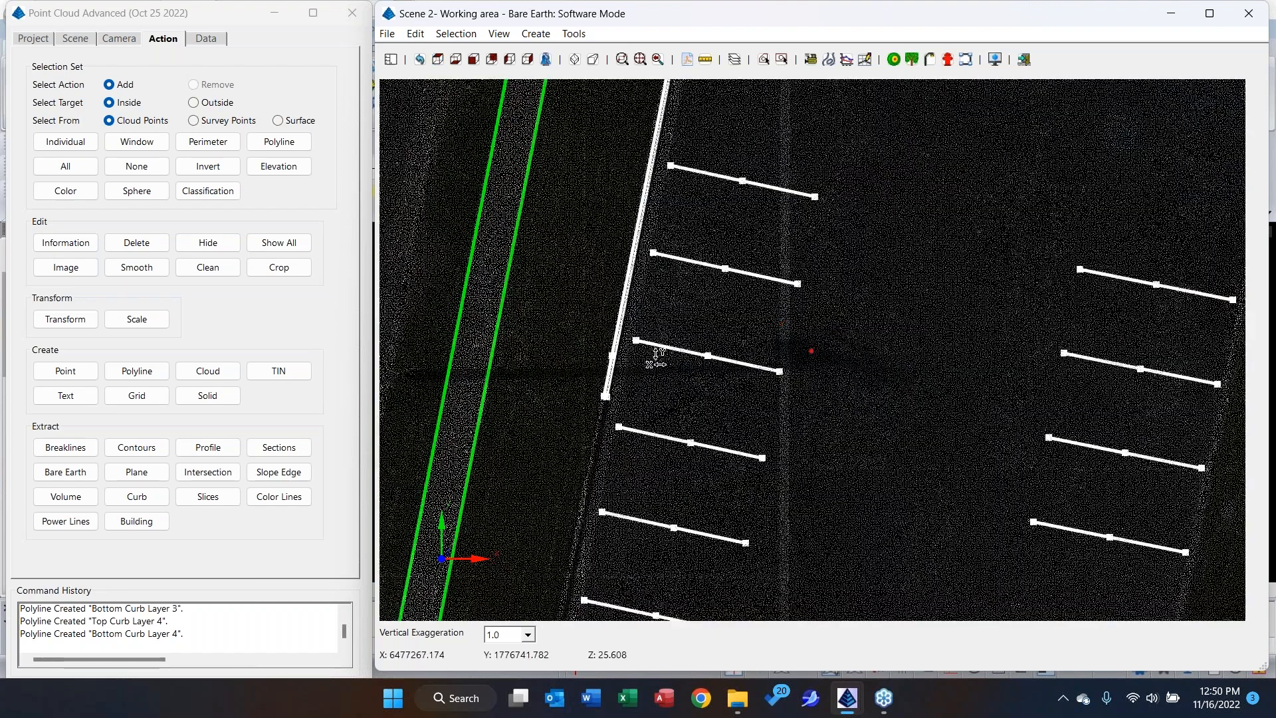
middle_drag(784, 357, 1090, 245)
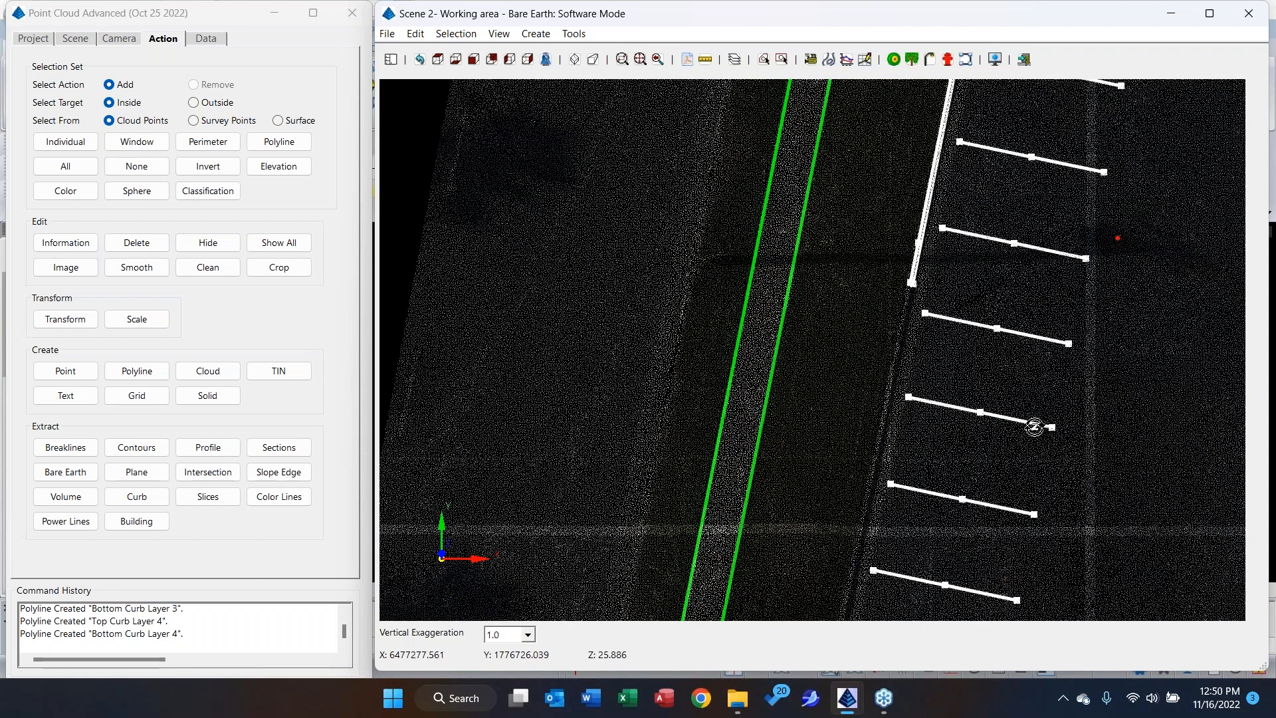
scroll(784, 282, down, 2)
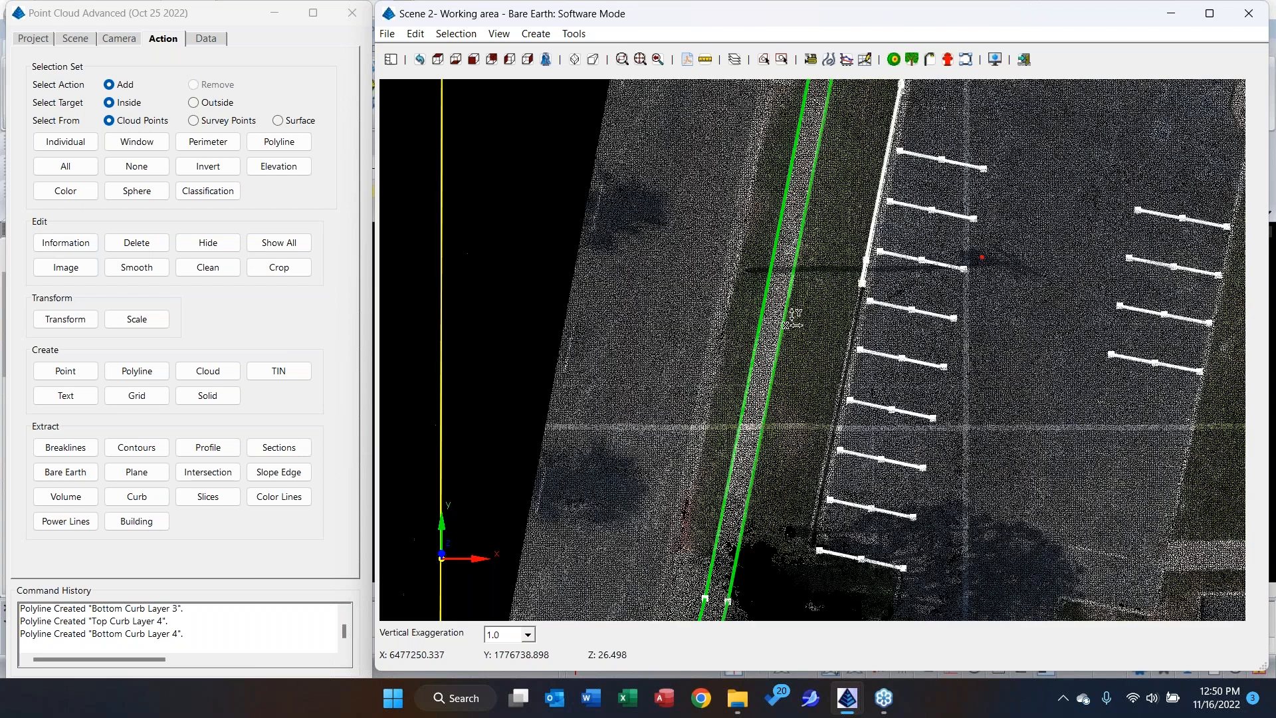
scroll(792, 319, down, 1)
drag(811, 247, 598, 578)
middle_drag(598, 578, 601, 578)
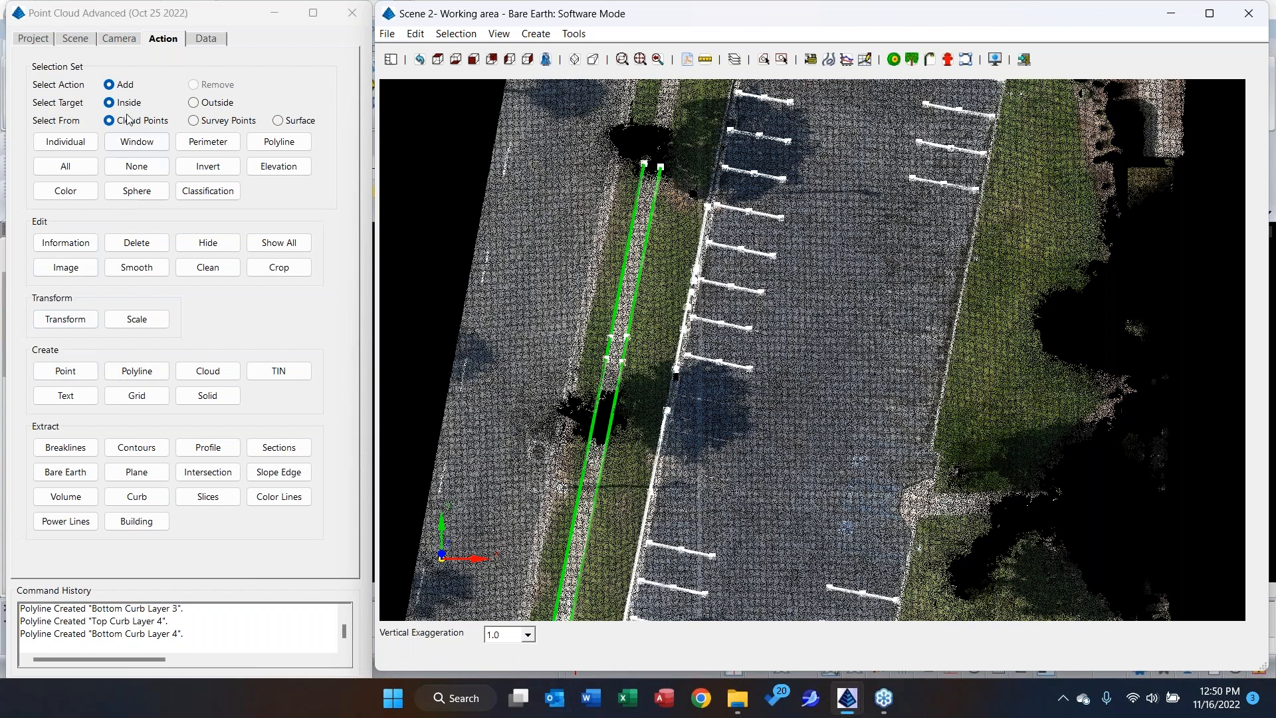
Start creating points, check the code table without choosing a code, and set the point description to mh.
click(62, 374)
click(224, 187)
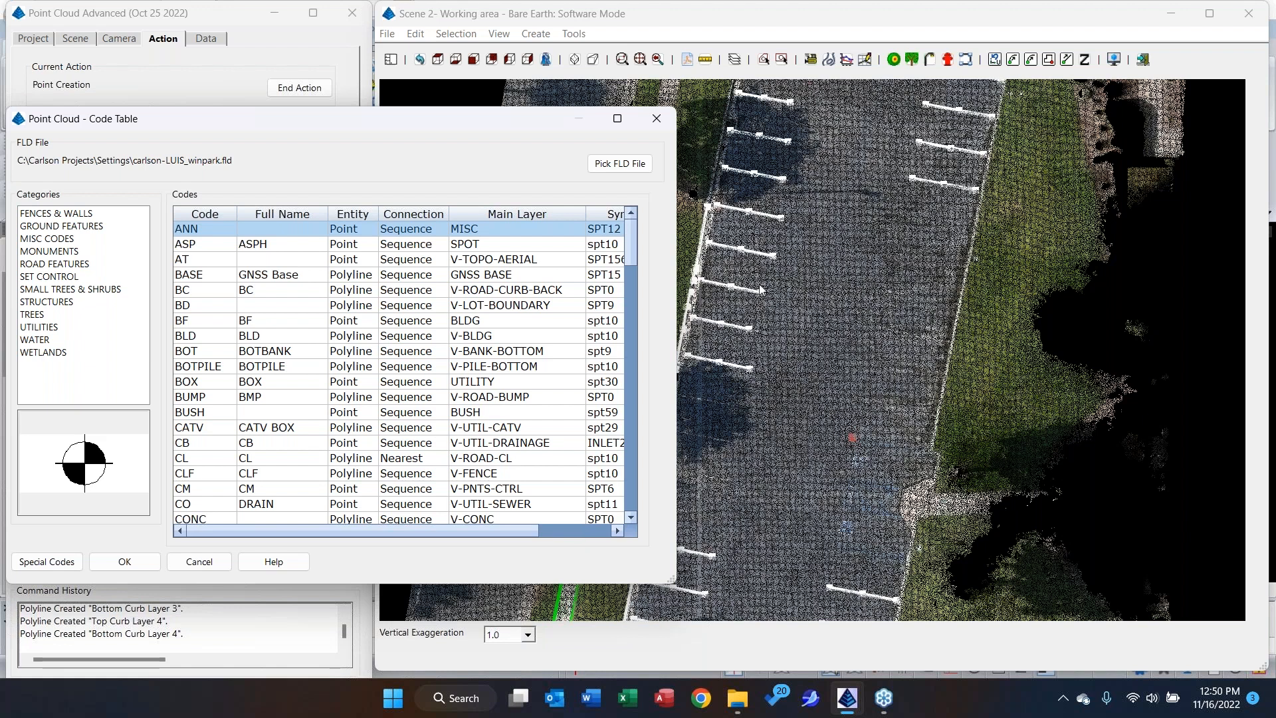
click(213, 563)
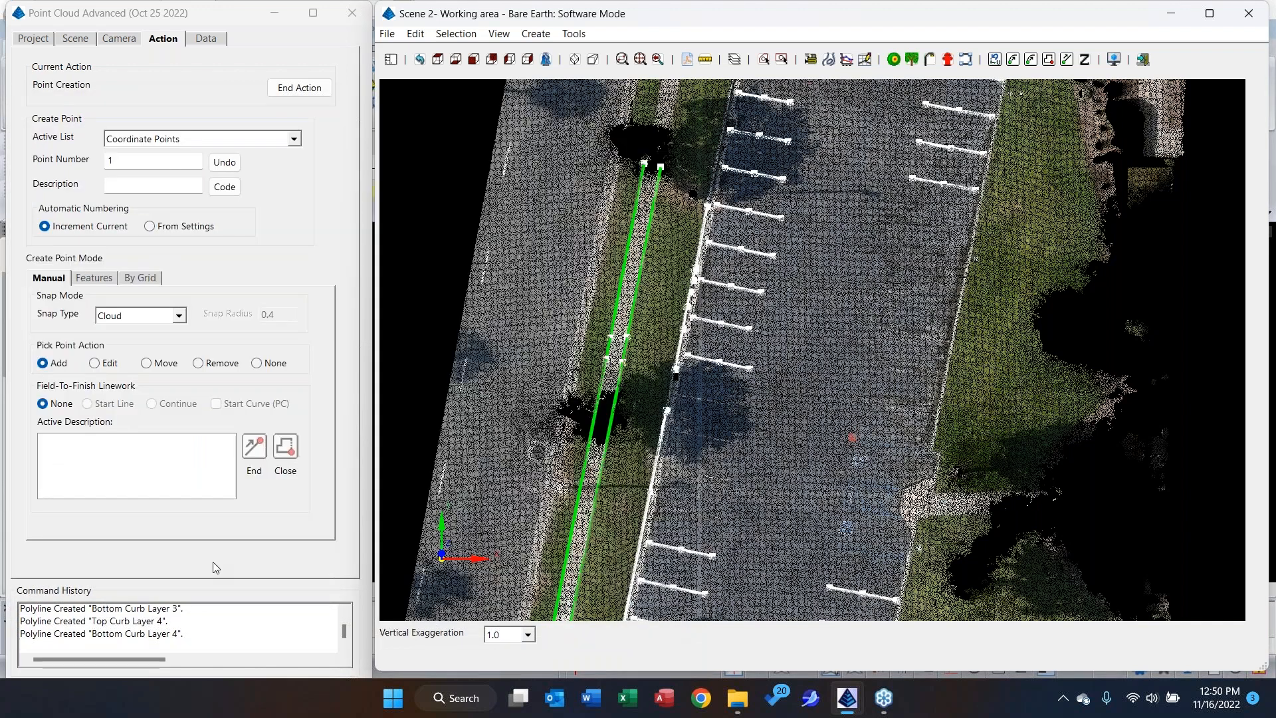
click(139, 190)
text(mh)
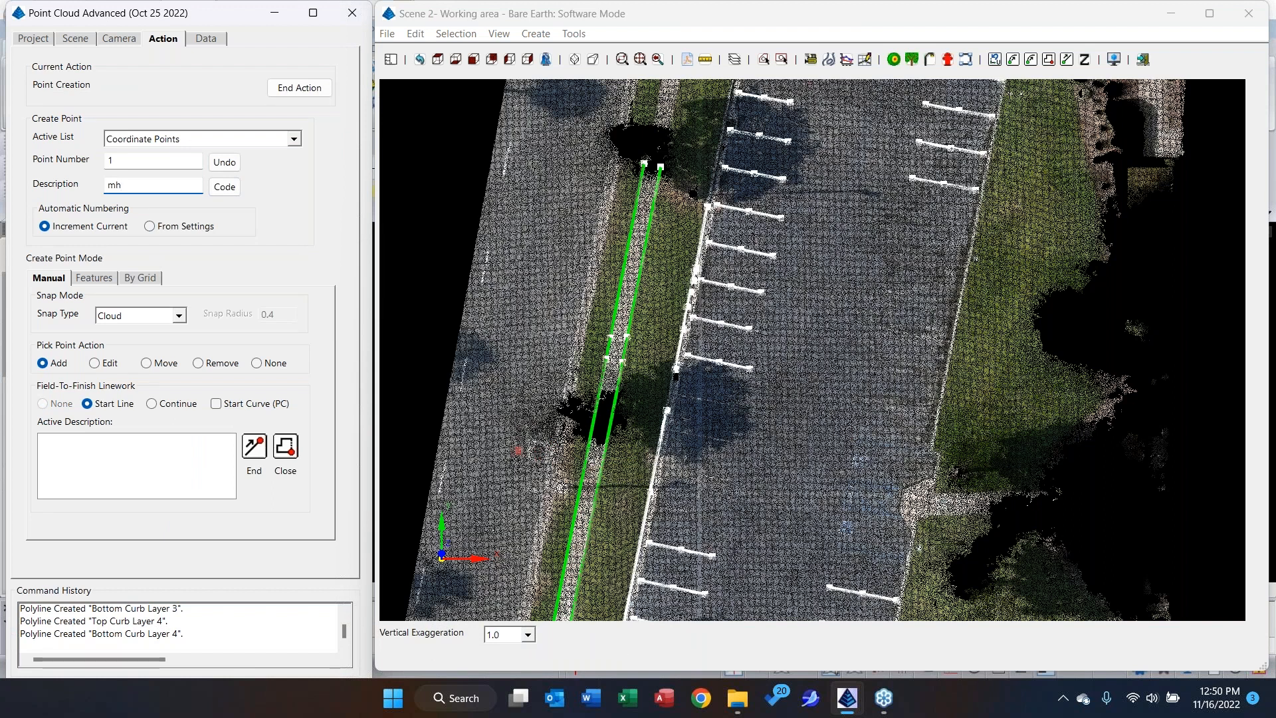
Set the snap type to Low Point and place the first mh point on the road, west of the sidewalk near the tree gap.
click(137, 315)
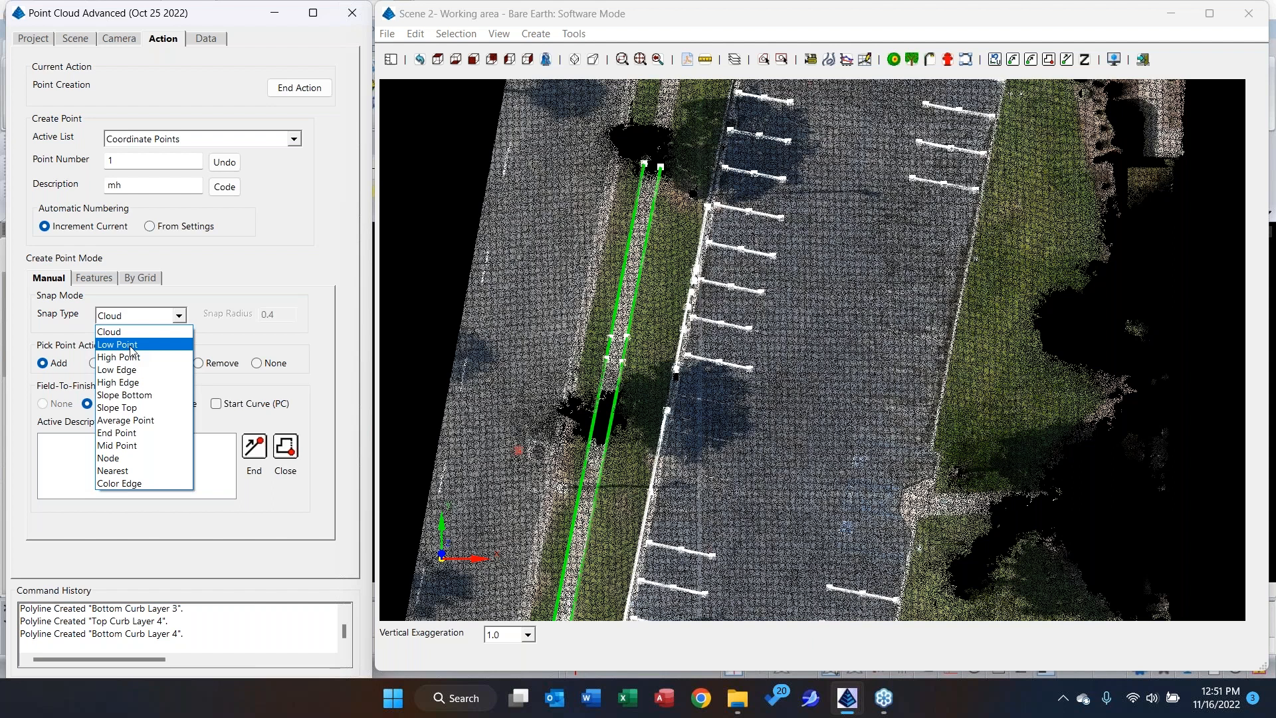
click(131, 346)
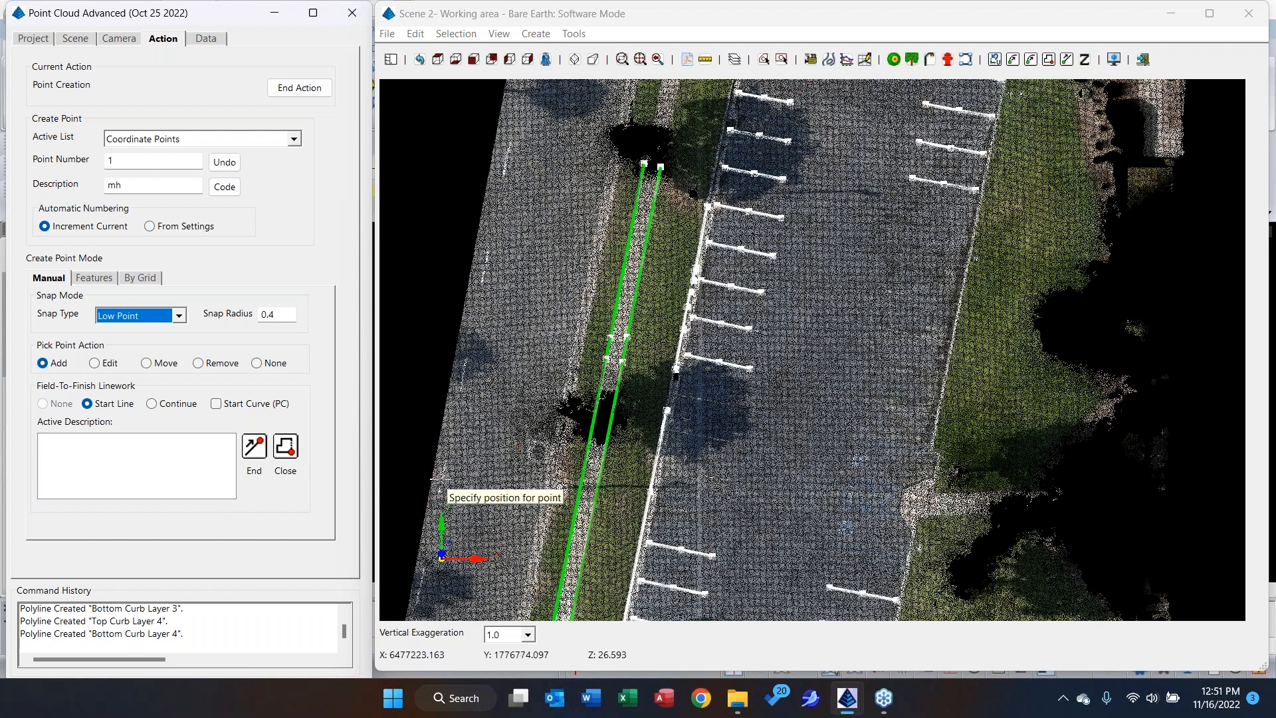
click(178, 315)
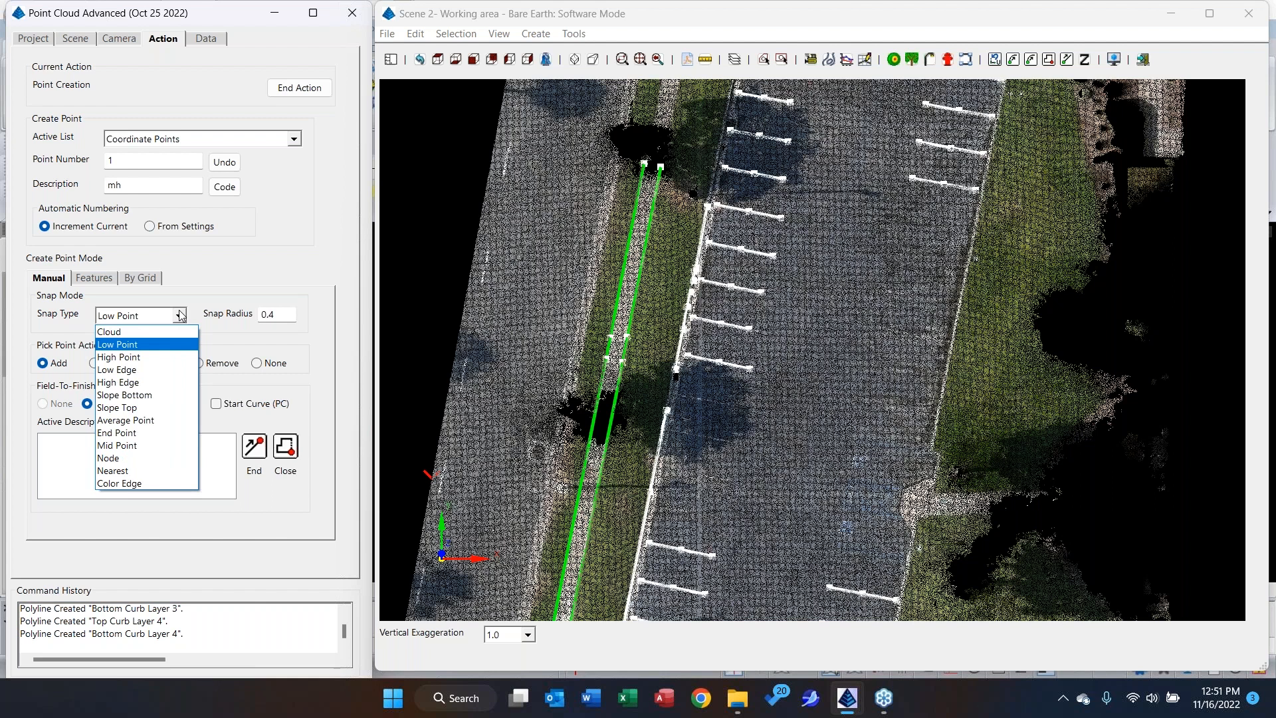
click(181, 316)
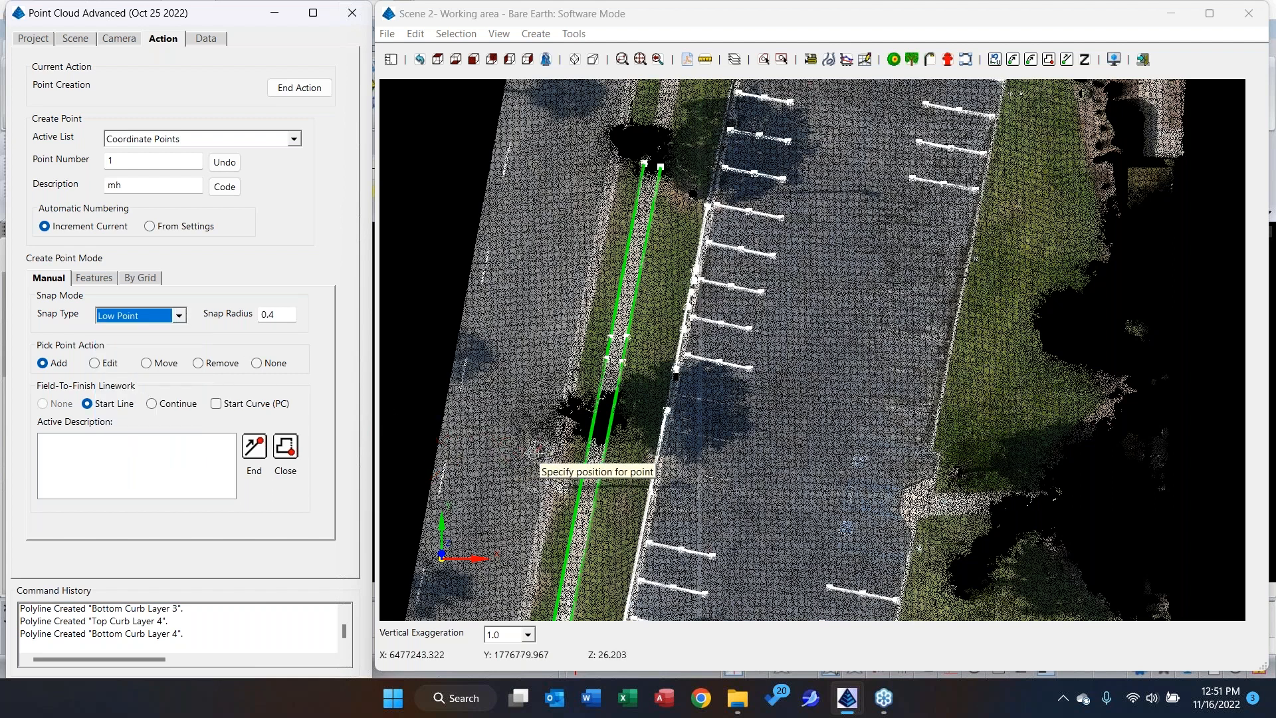
scroll(534, 454, up, 1)
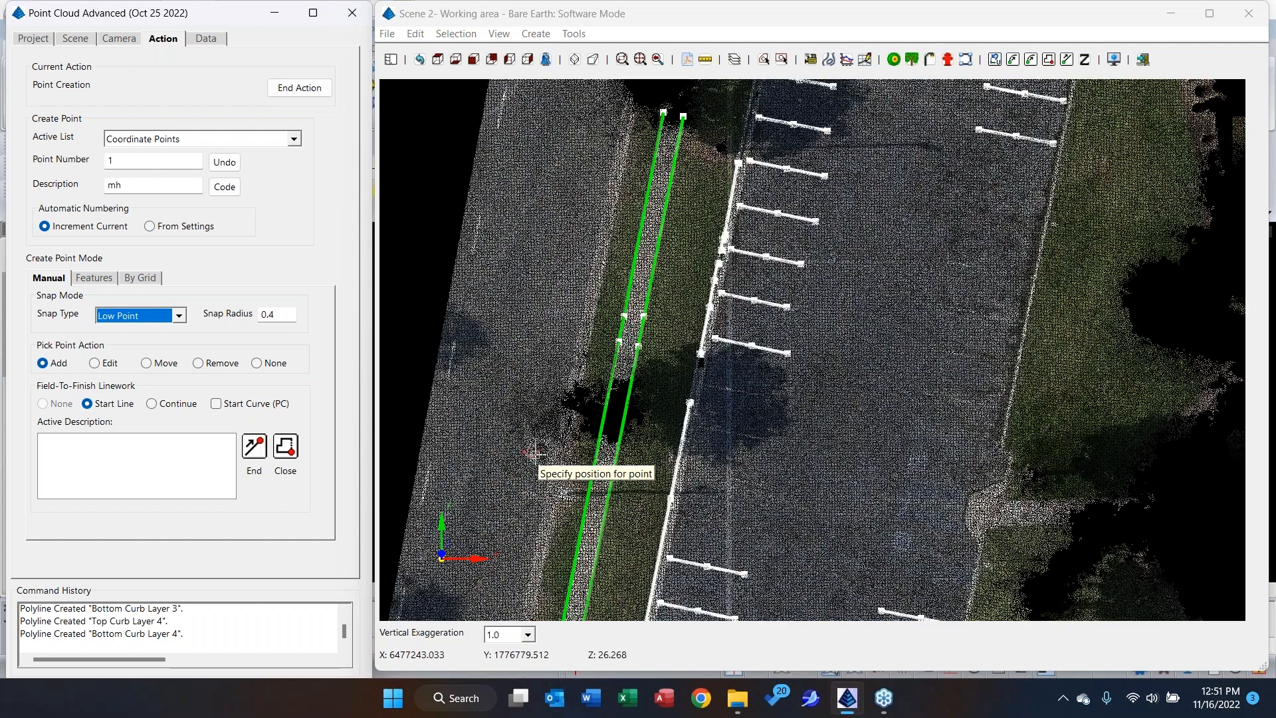
scroll(534, 453, up, 6)
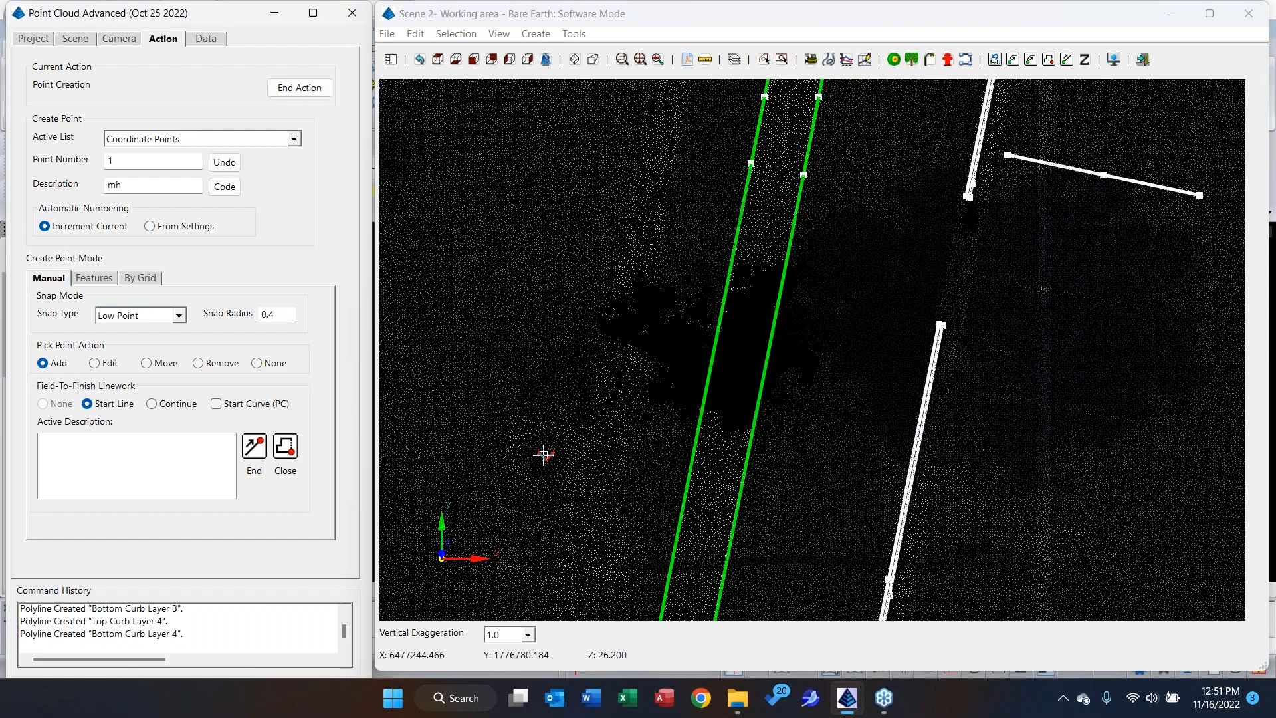
click(544, 454)
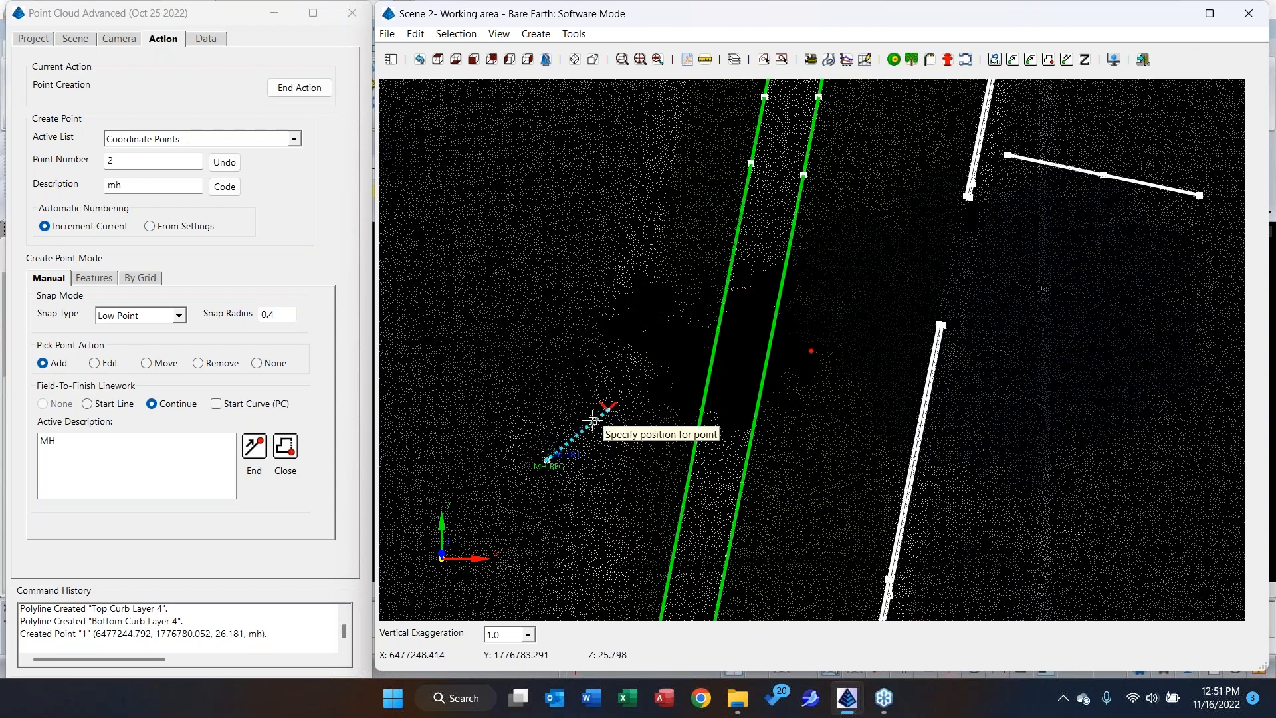
Place a second mh point farther north along the road, end the current linework, and check the point editing options without applying any.
scroll(588, 394, down, 2)
middle_drag(588, 393, 531, 648)
scroll(612, 335, down, 3)
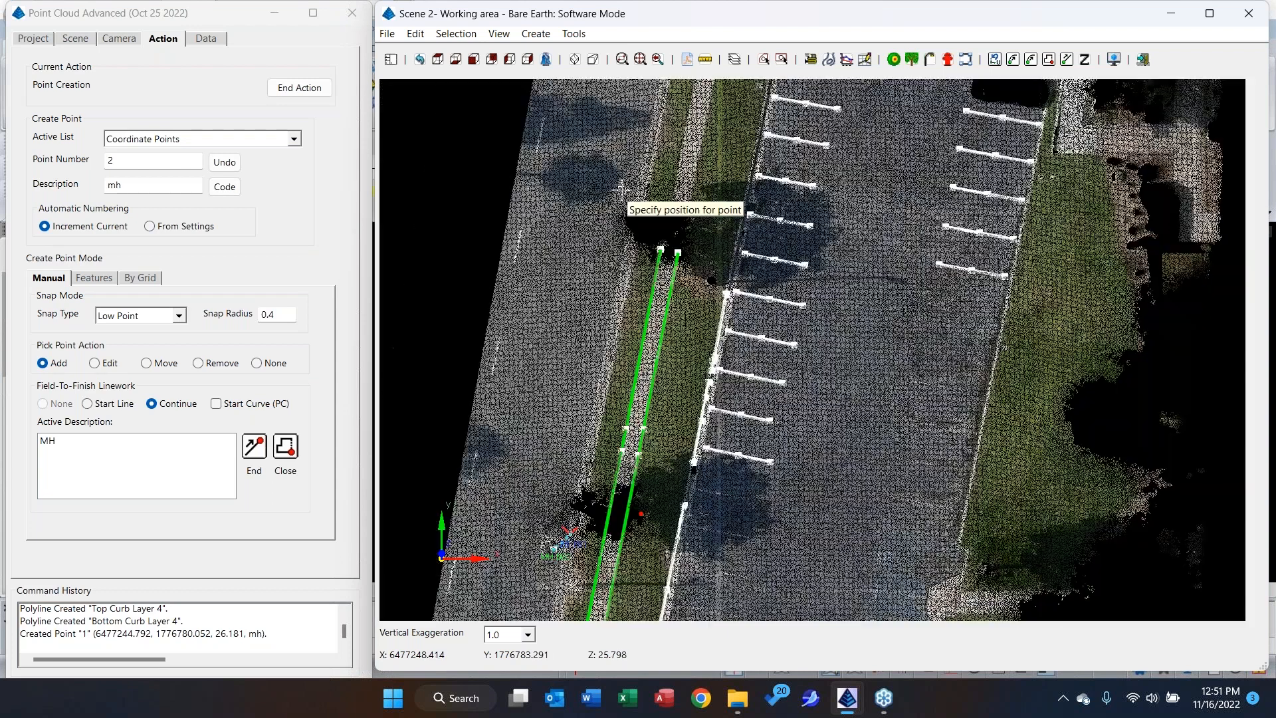
click(639, 105)
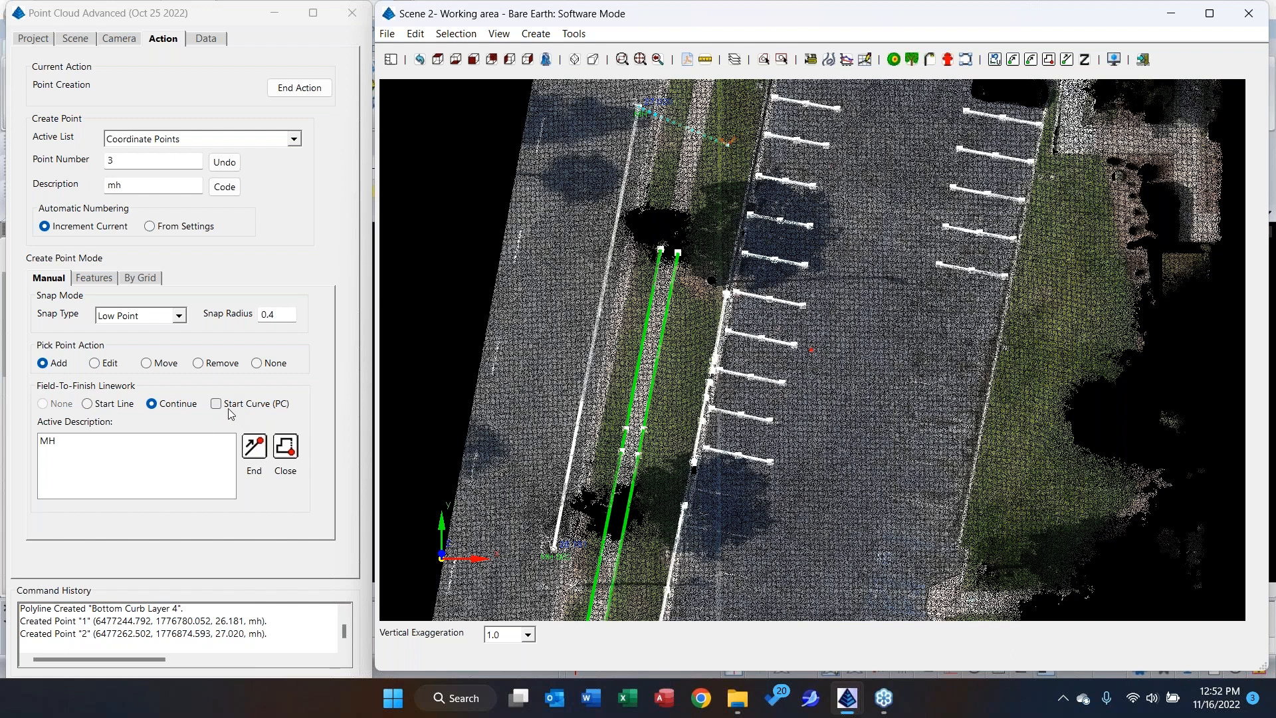
click(259, 452)
click(259, 451)
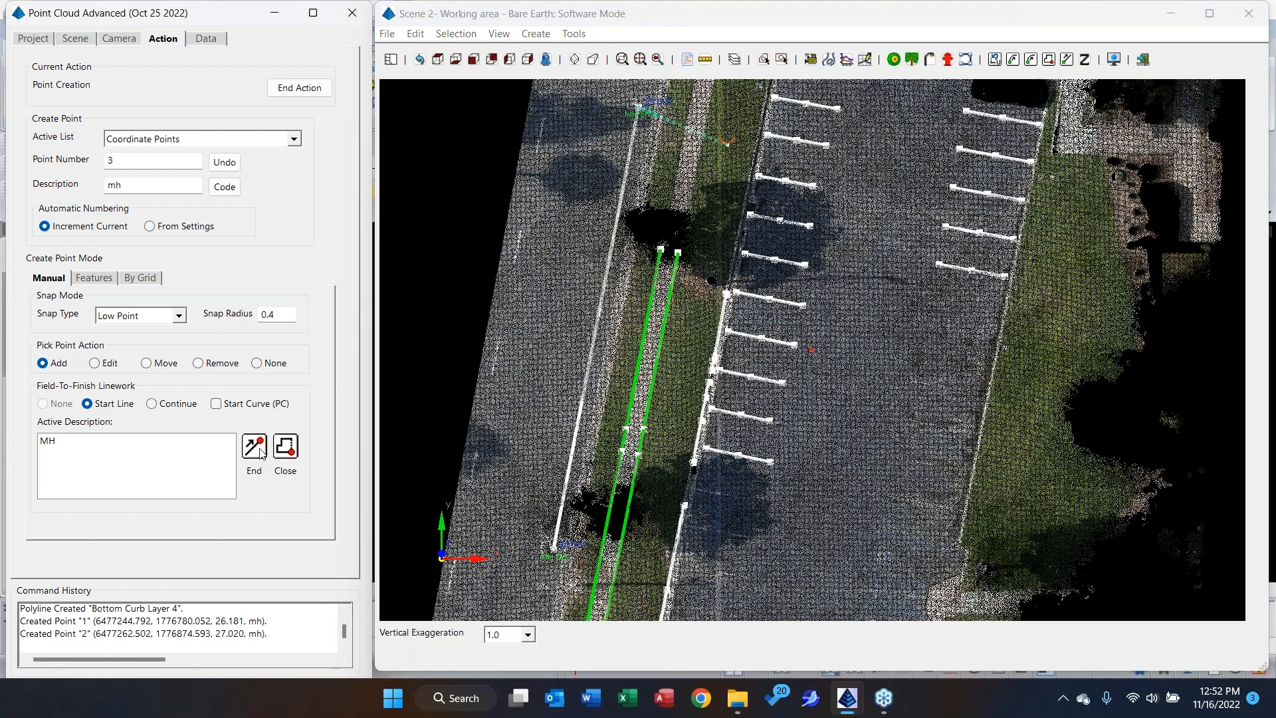
right_click(693, 178)
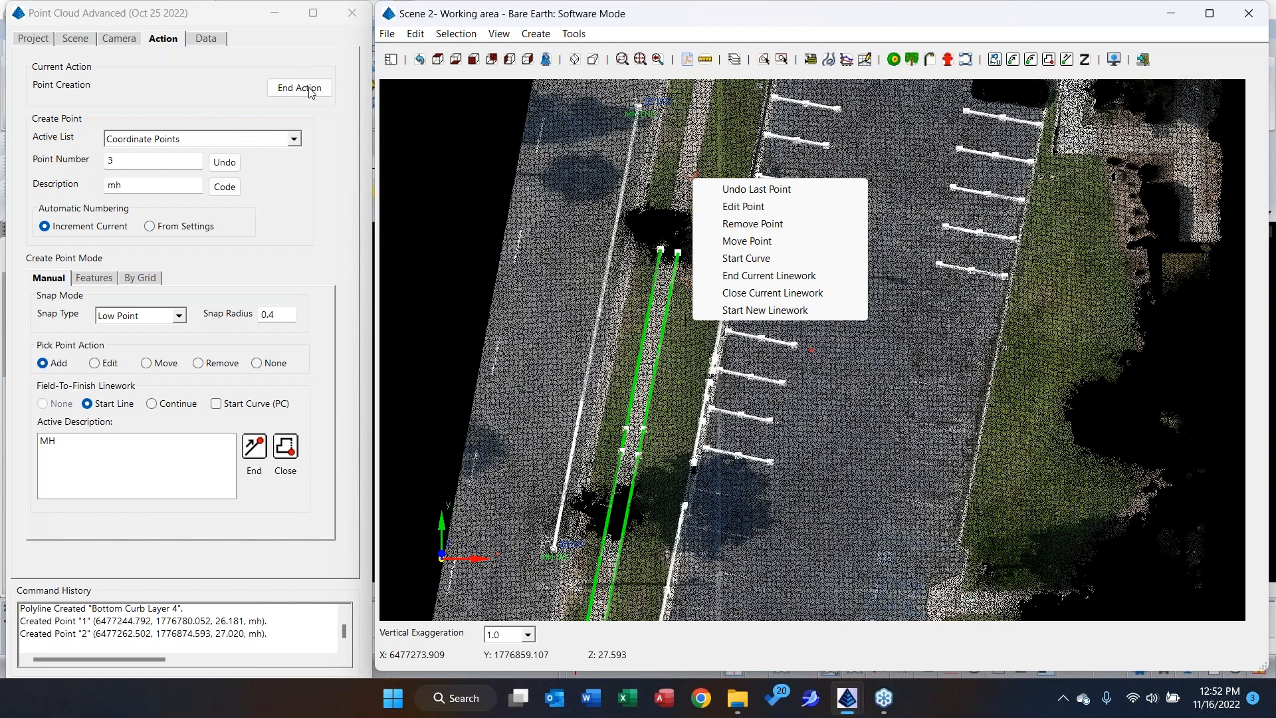
click(526, 173)
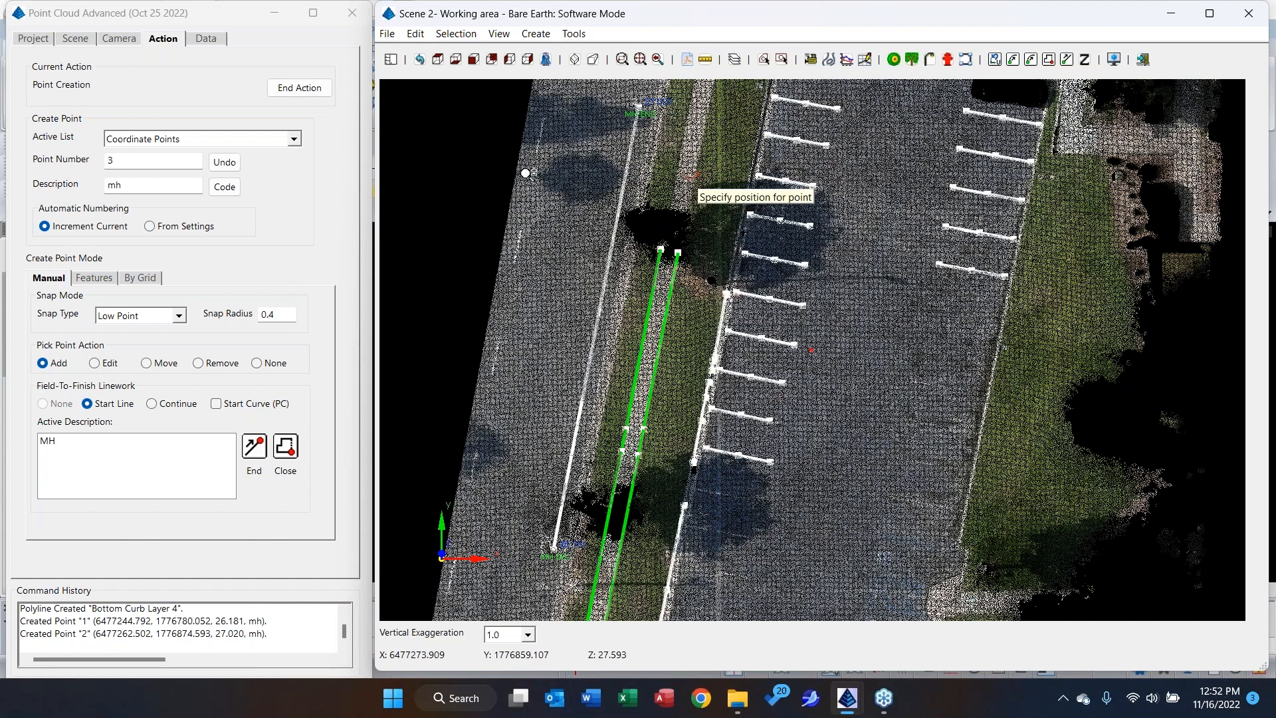
Start a Survey by Grid for point creation and set its starting point number to 5001.
click(157, 282)
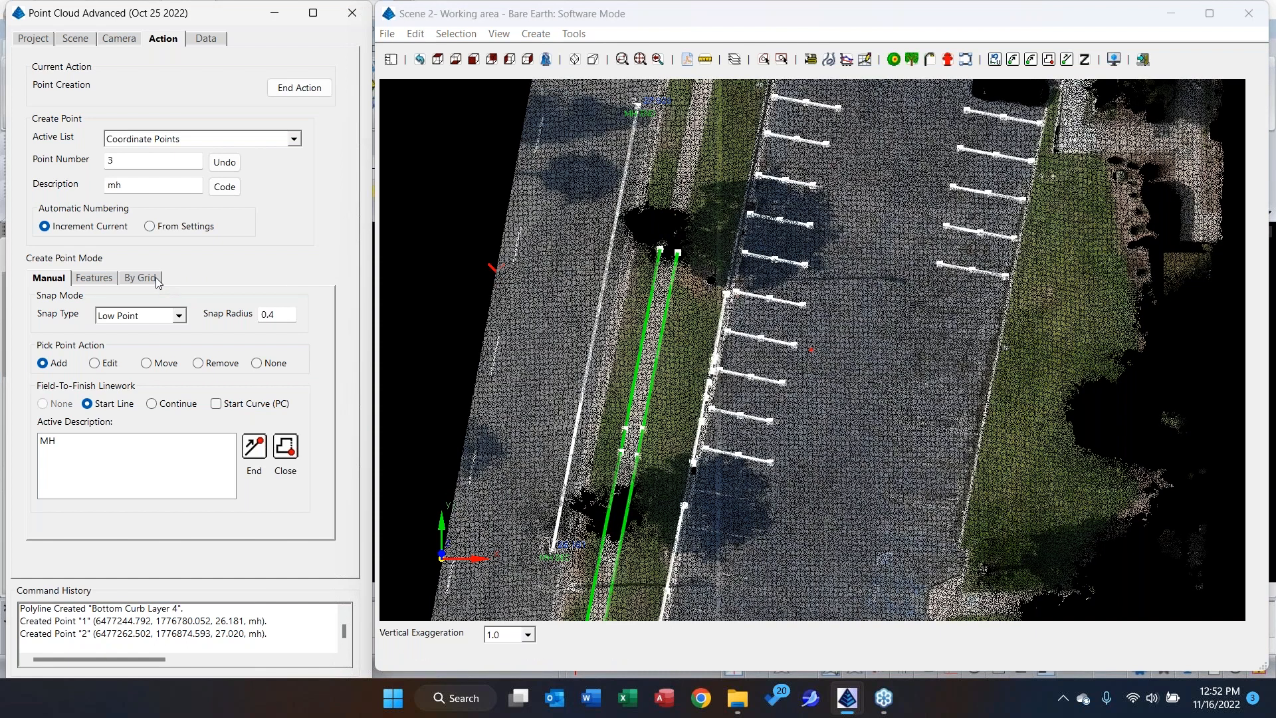
click(153, 279)
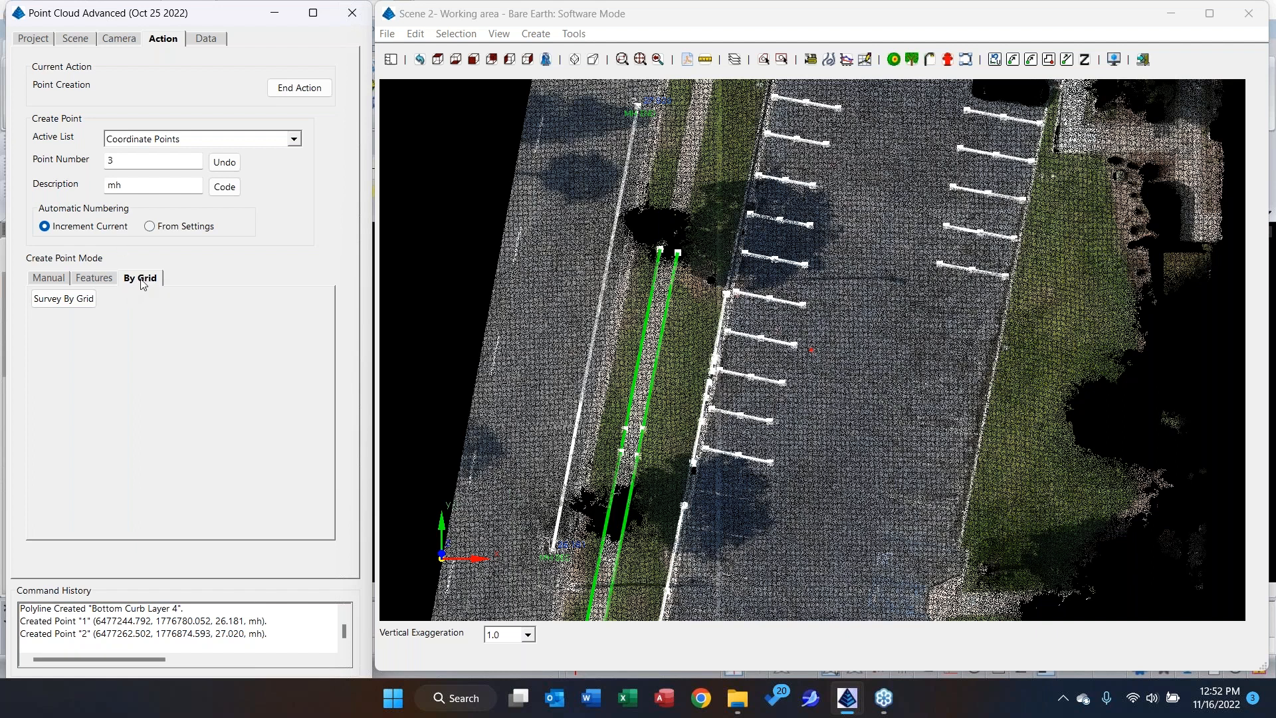
click(80, 299)
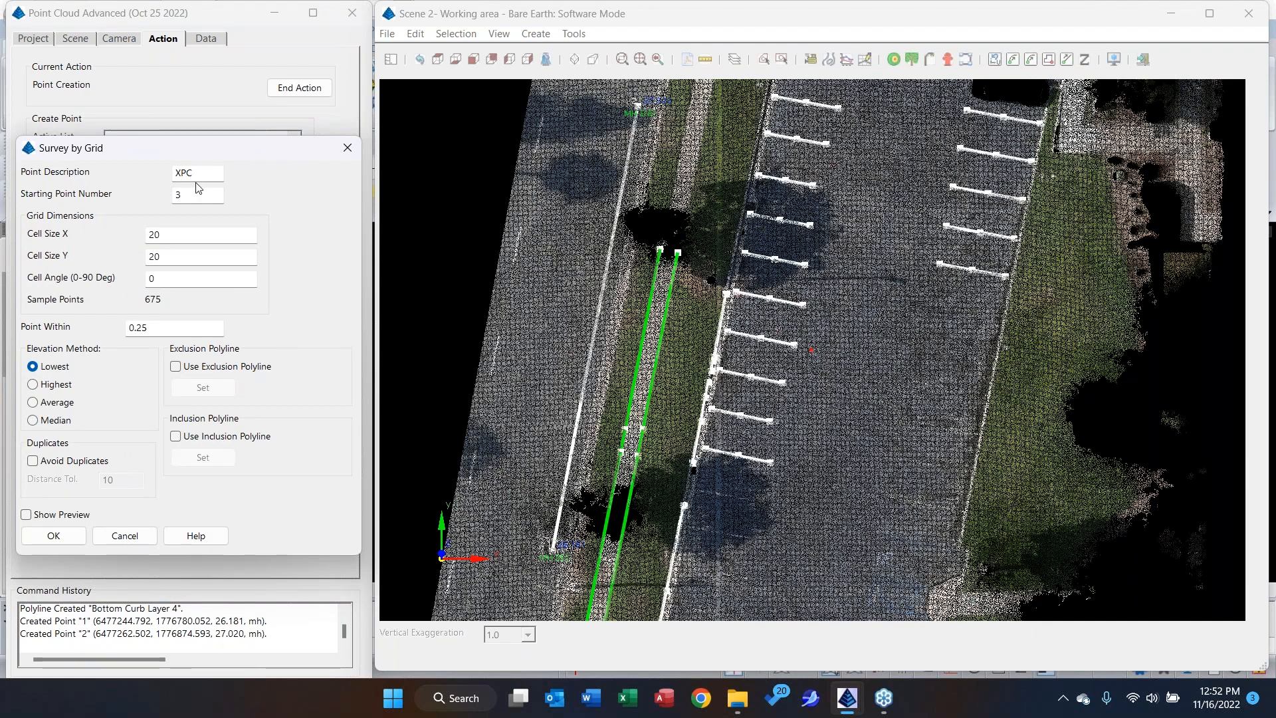
double_click(194, 194)
text(5000)
key(BackSpace)
text(1)
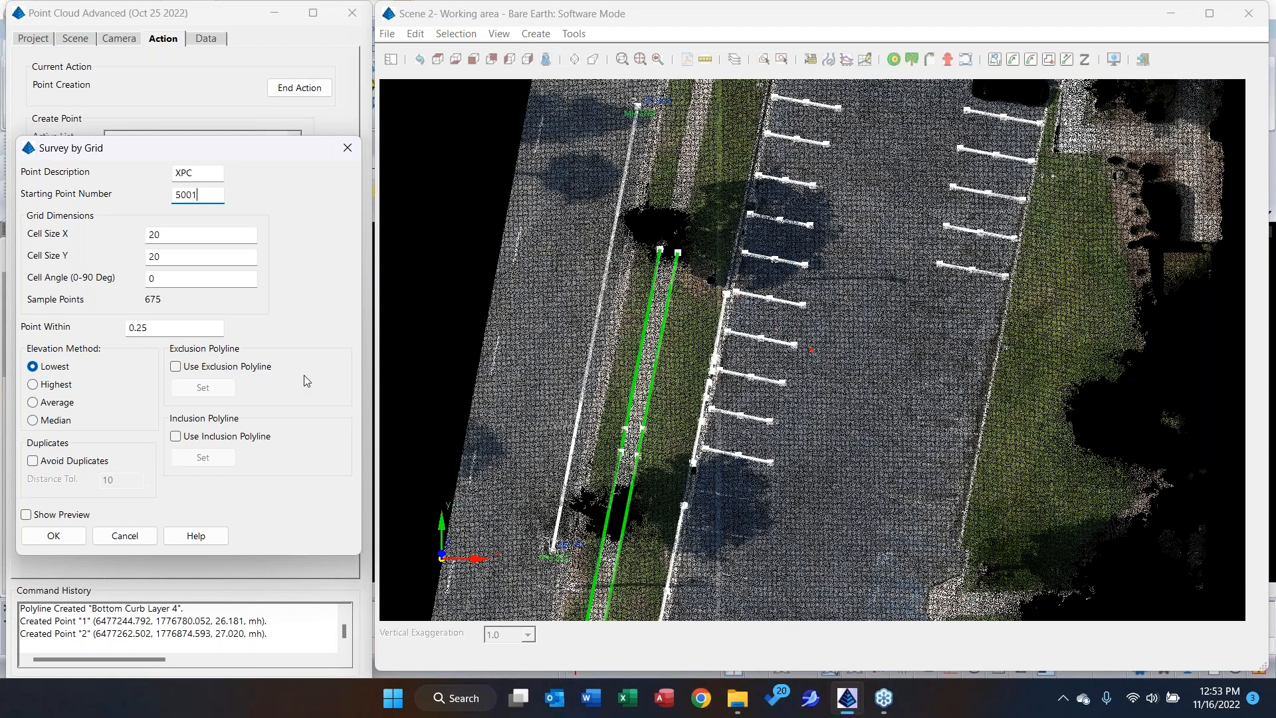
Create the XPC grid survey points with a 20 by 20 cell size and lowest elevations, and finish point creation.
click(69, 541)
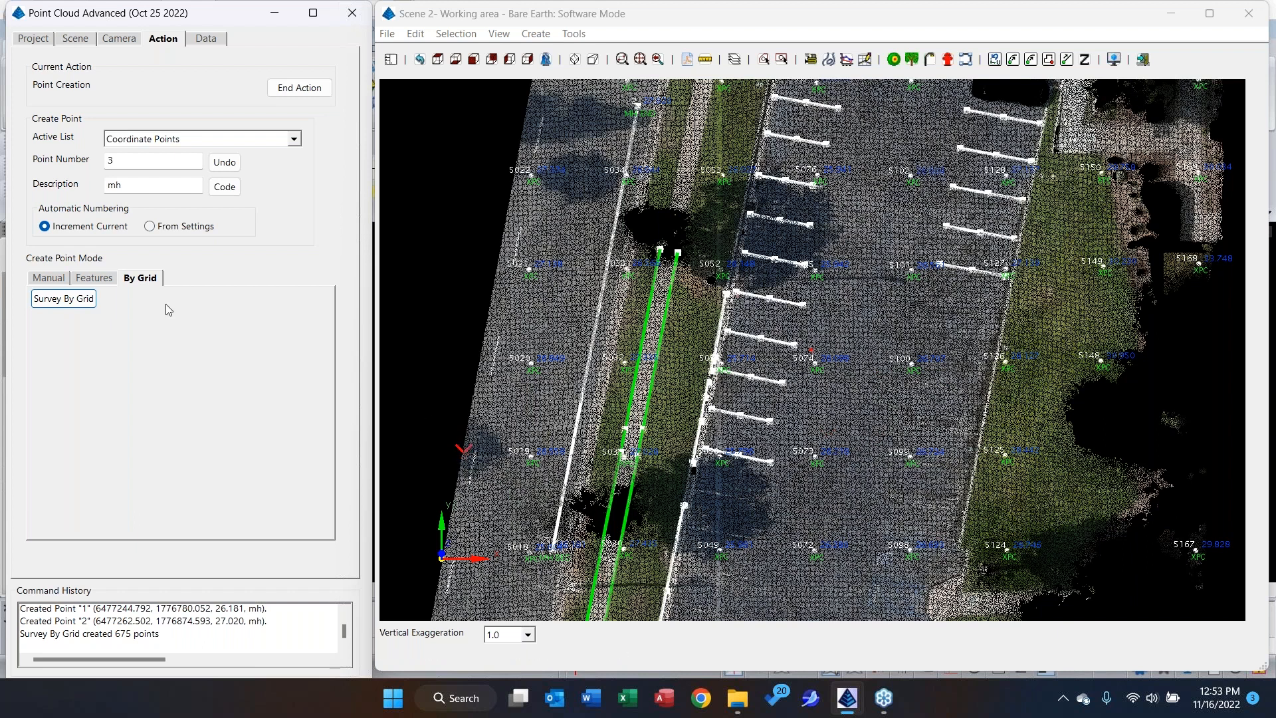
click(291, 96)
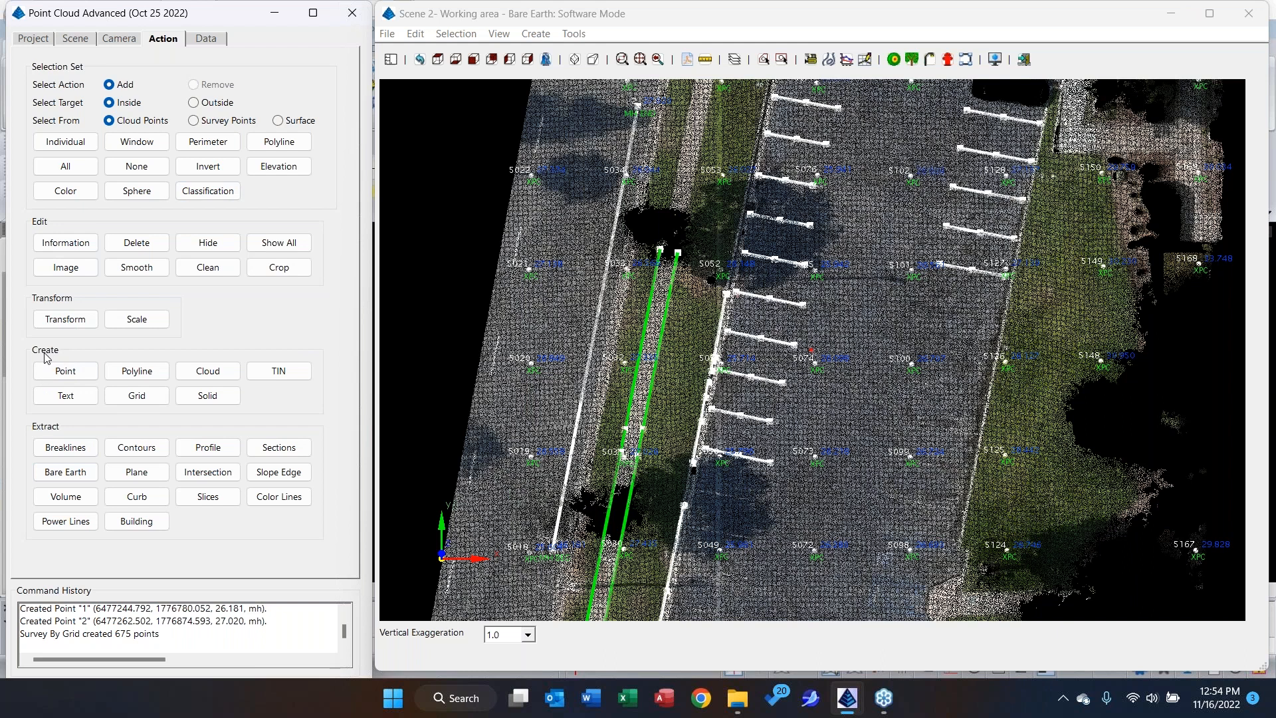
Start creating a polyline with the Low Point snap type and enable curb drawing.
click(136, 382)
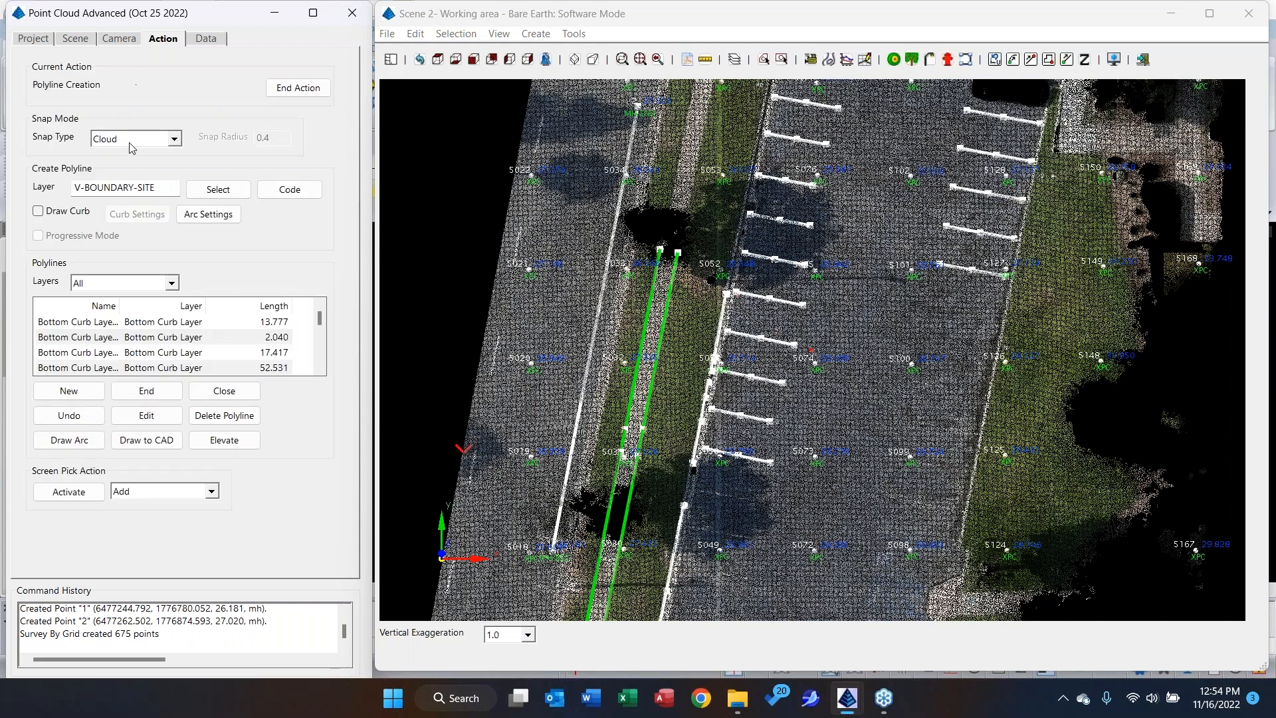
click(126, 139)
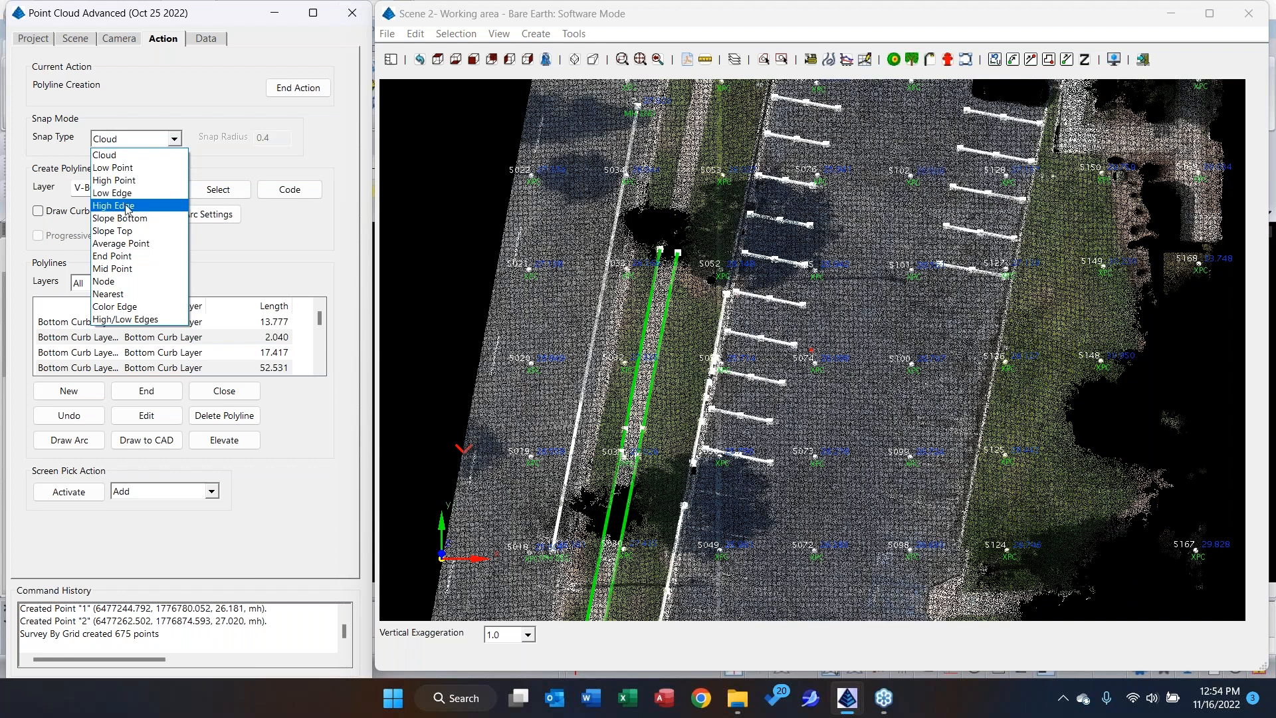
click(133, 171)
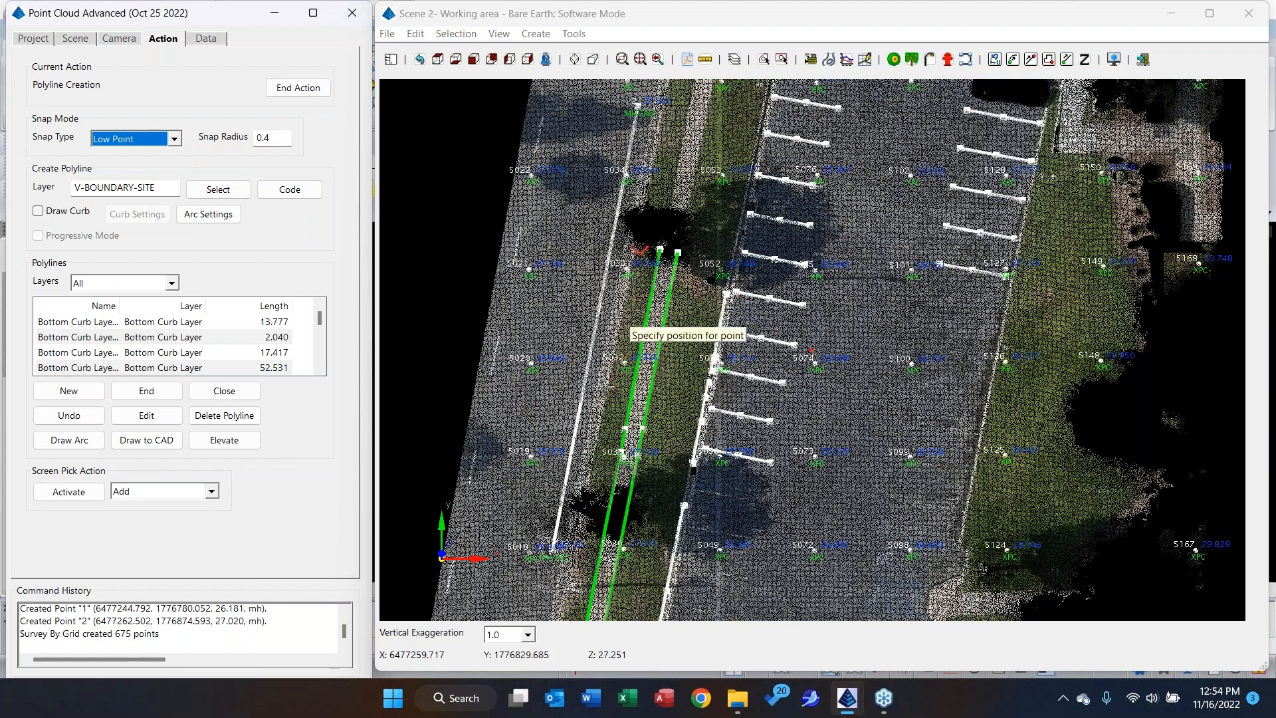
click(49, 215)
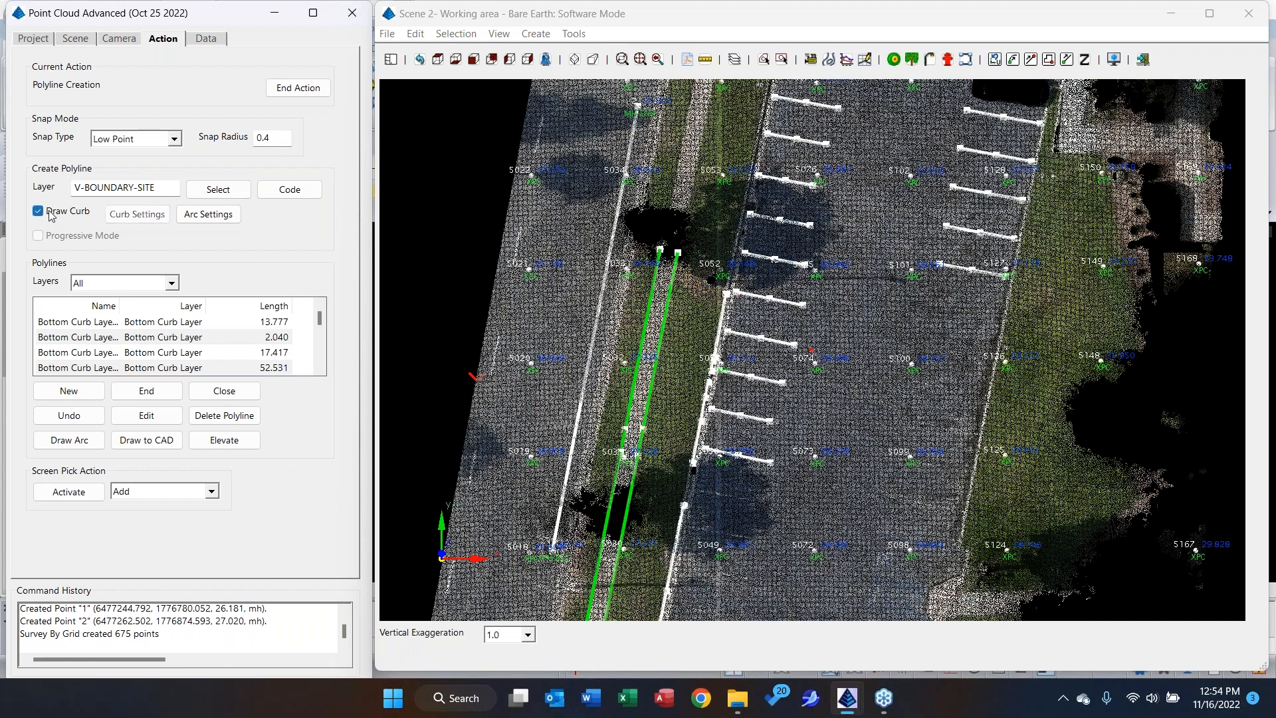
click(130, 220)
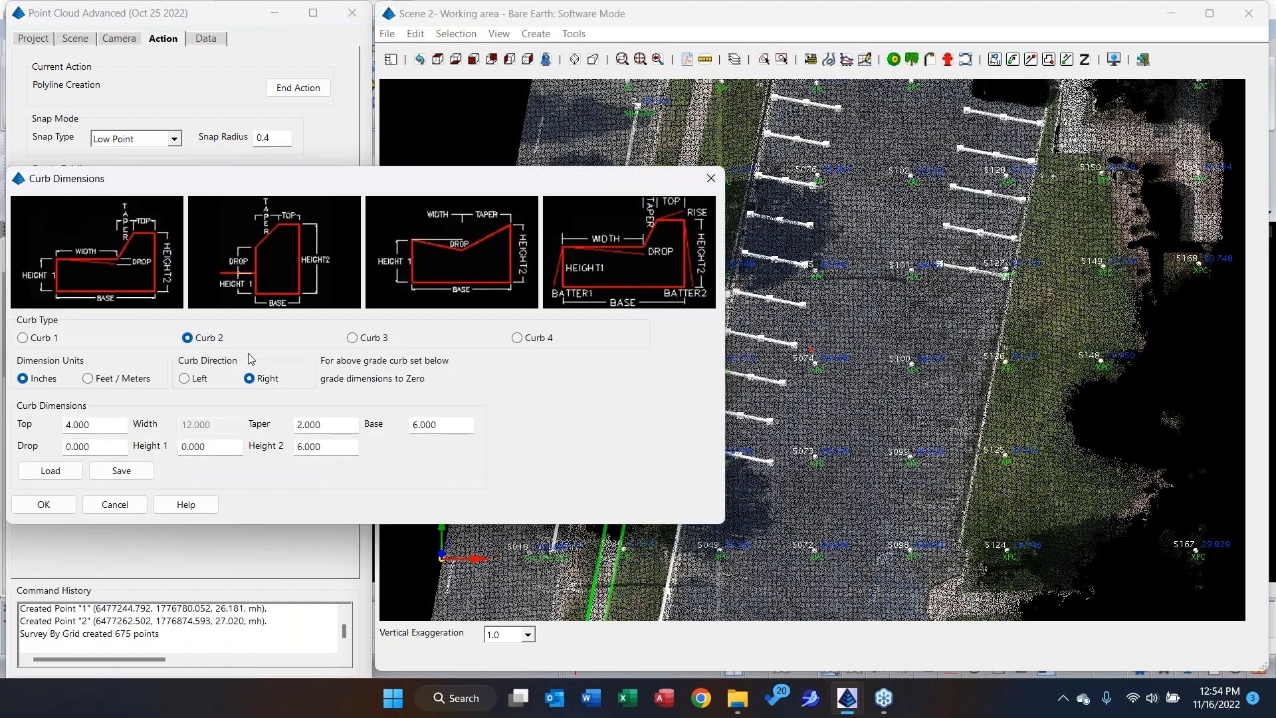
click(195, 383)
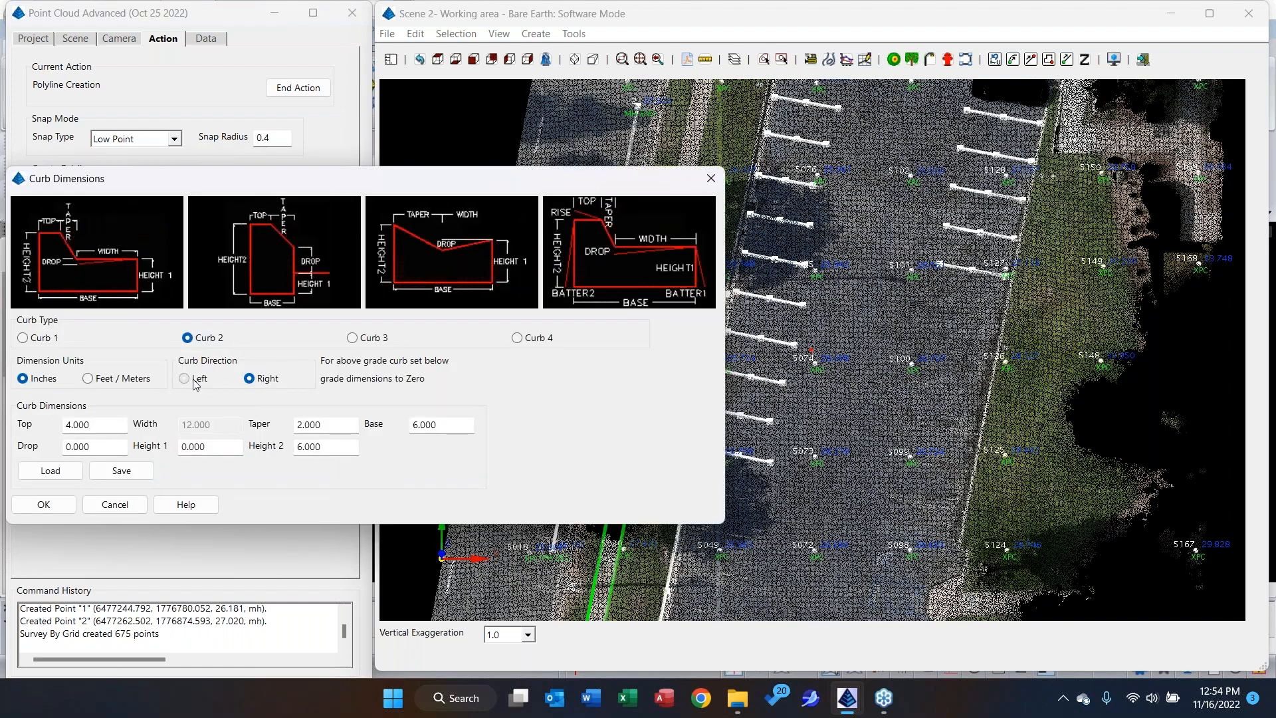
click(256, 385)
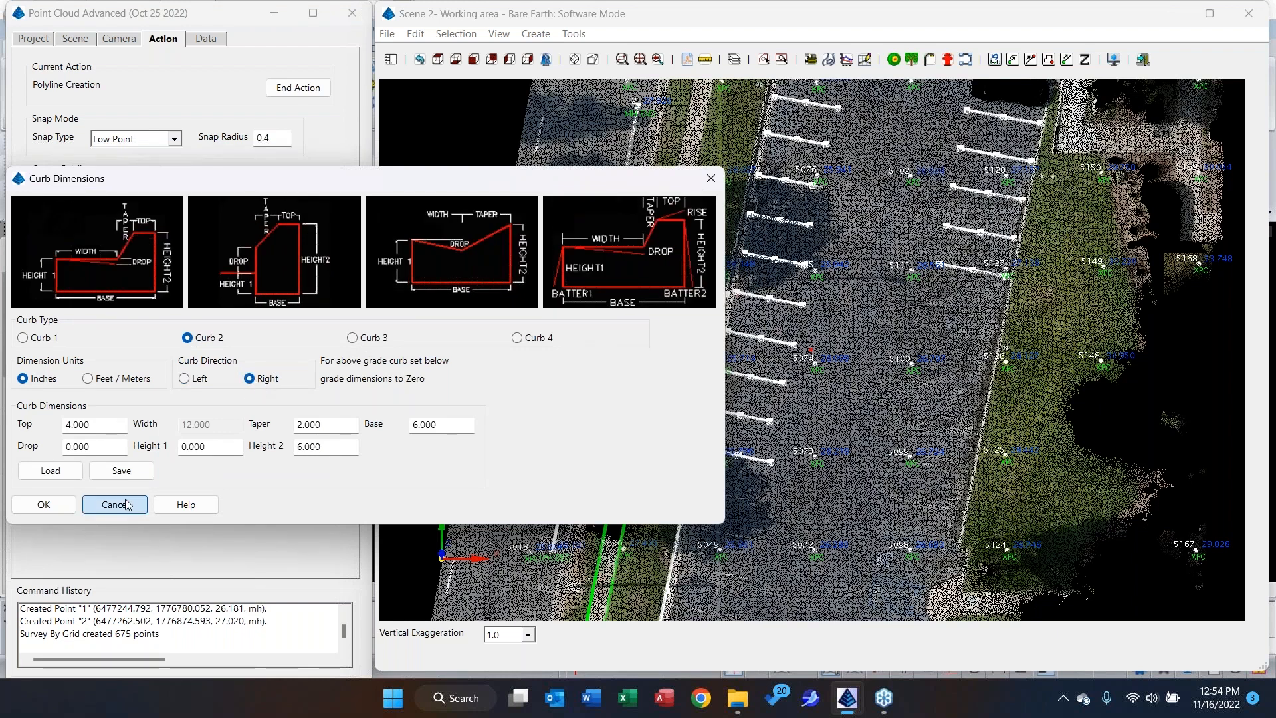
click(127, 504)
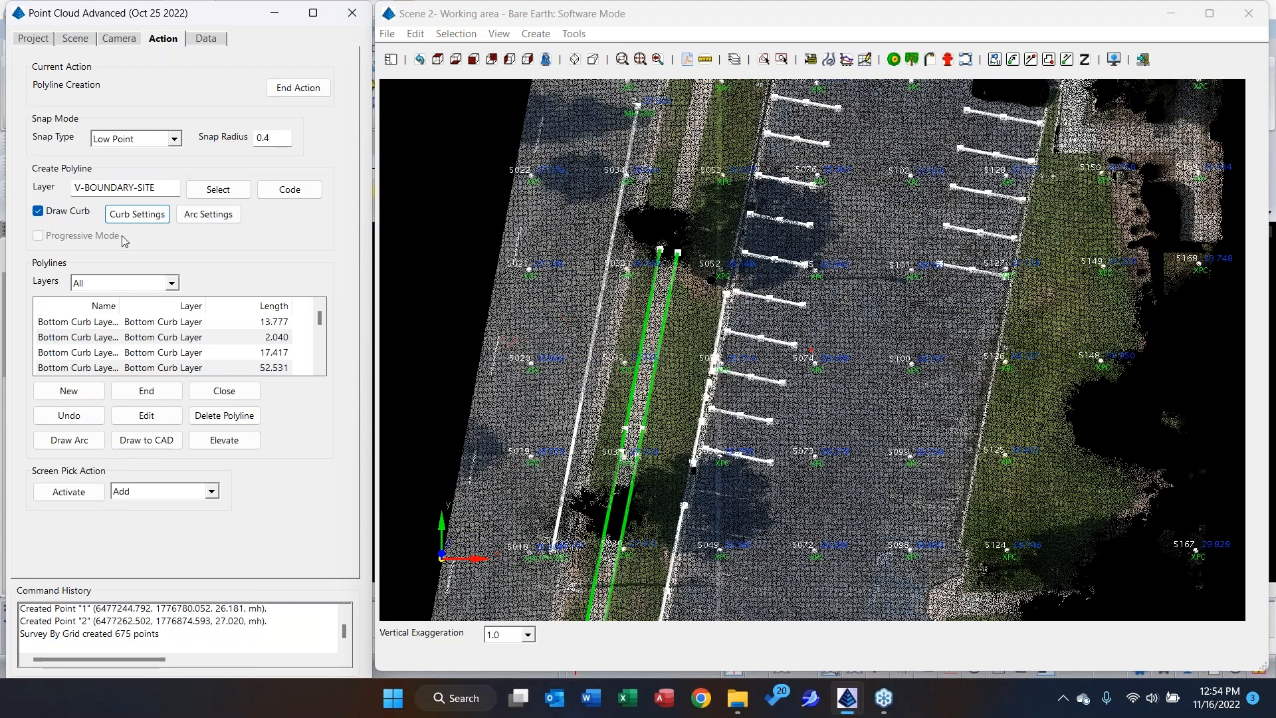
Compare the left and right curb directions for Curb 2 and accept the curb settings with the direction set to Right.
click(138, 214)
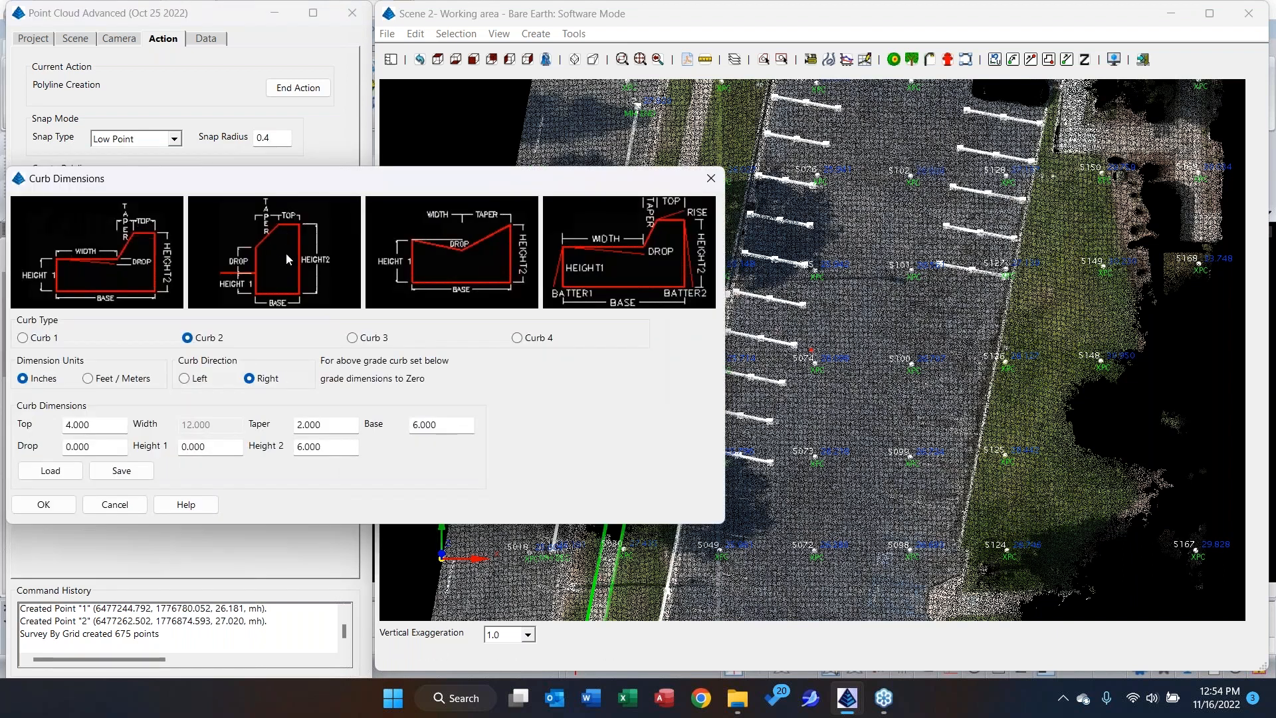
click(196, 378)
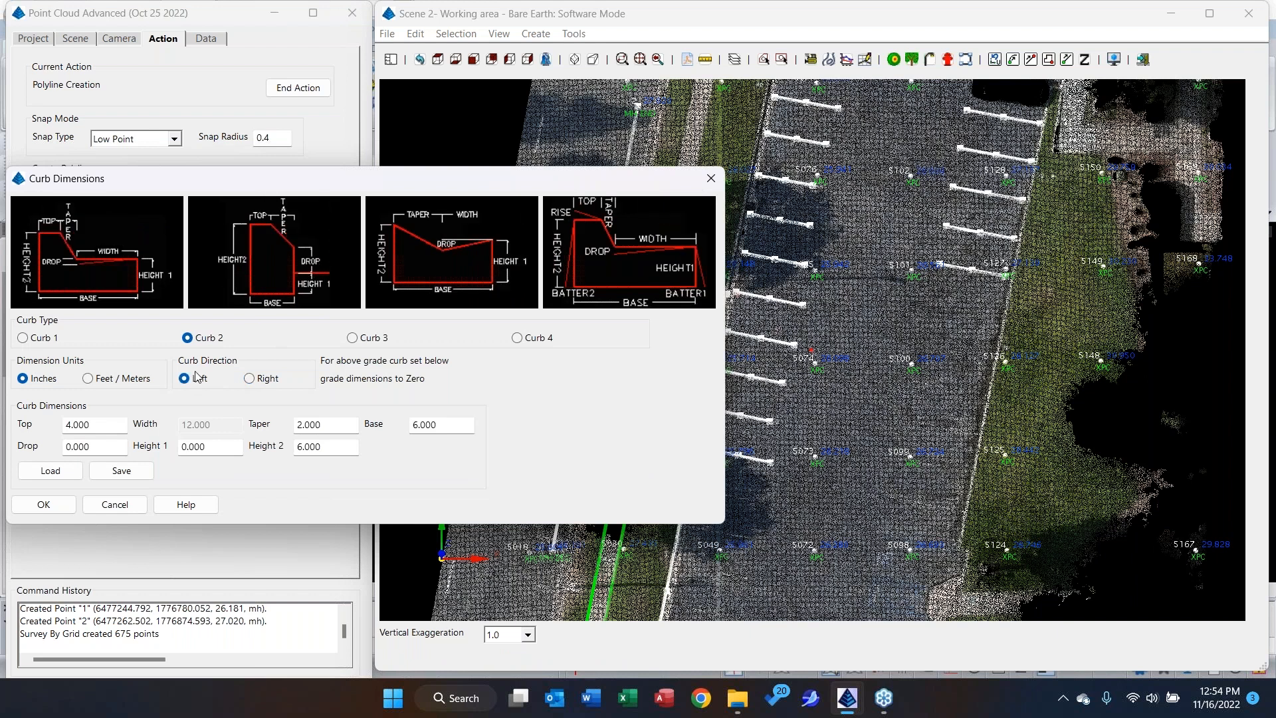
click(250, 379)
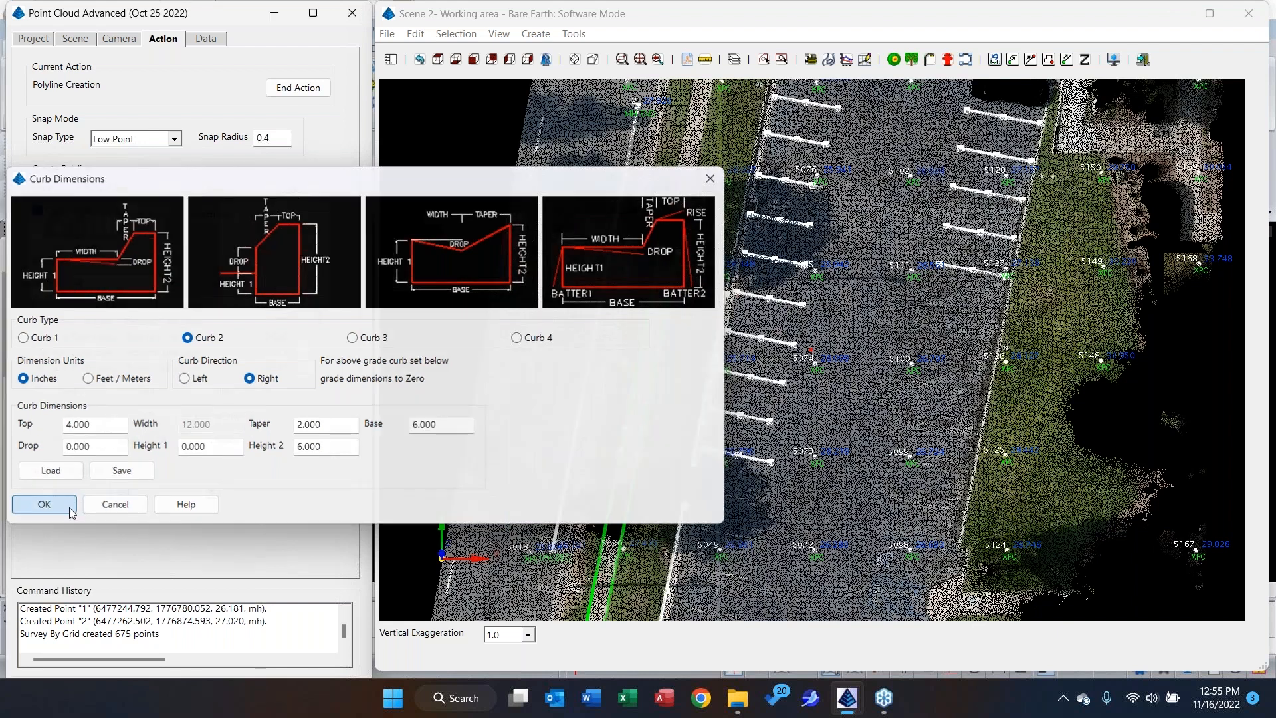
click(44, 504)
Draw a curb polyline about 23.5 units long northward along the road edge west of the sidewalk, and end polyline creation.
scroll(603, 459, up, 2)
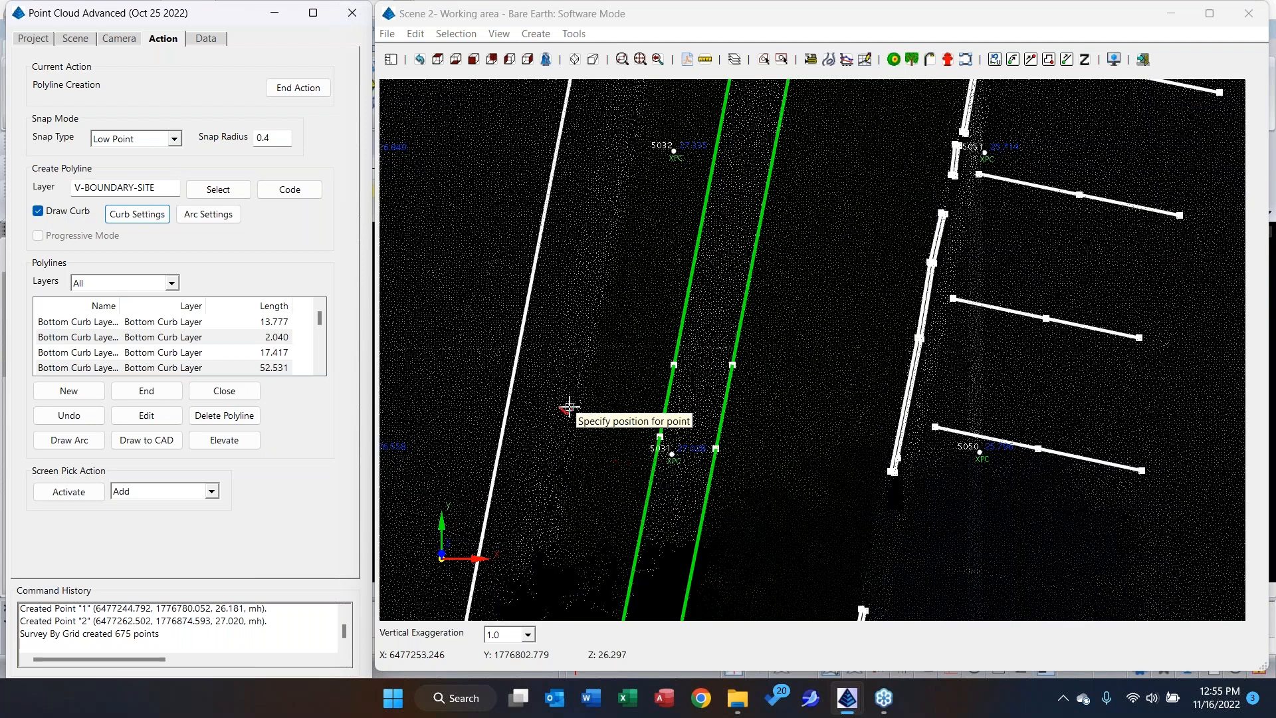
click(568, 440)
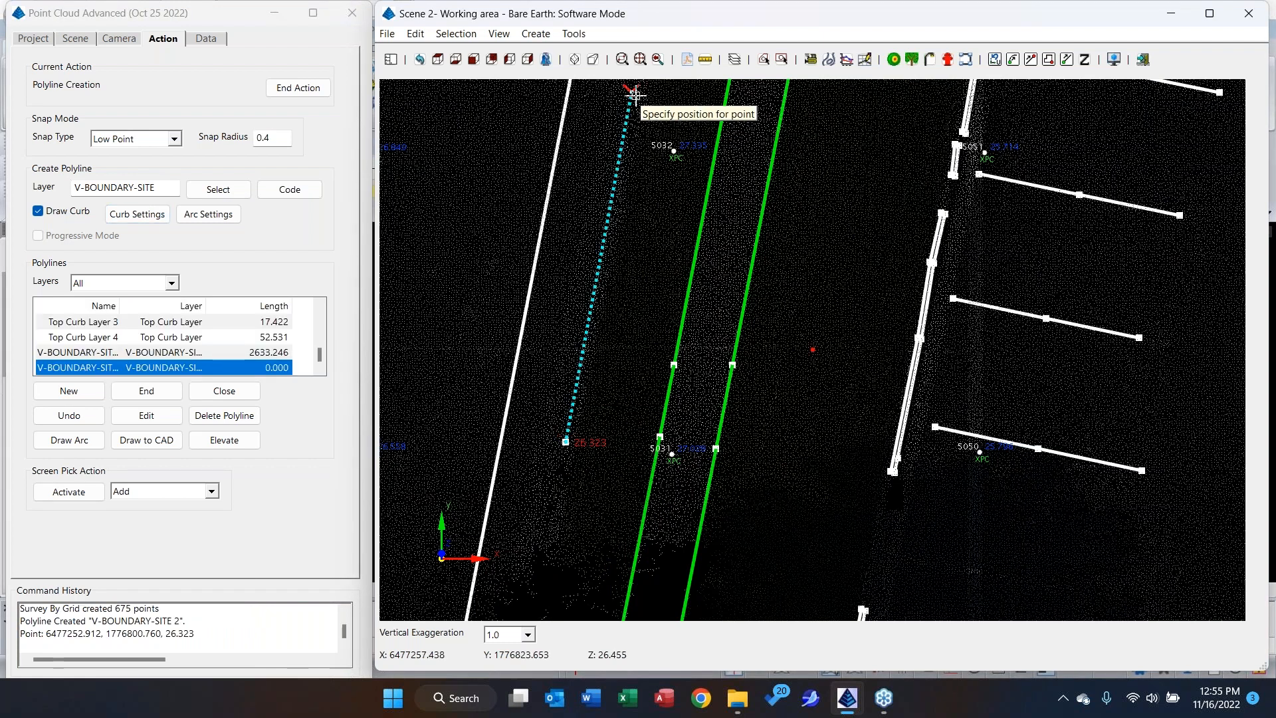
click(634, 93)
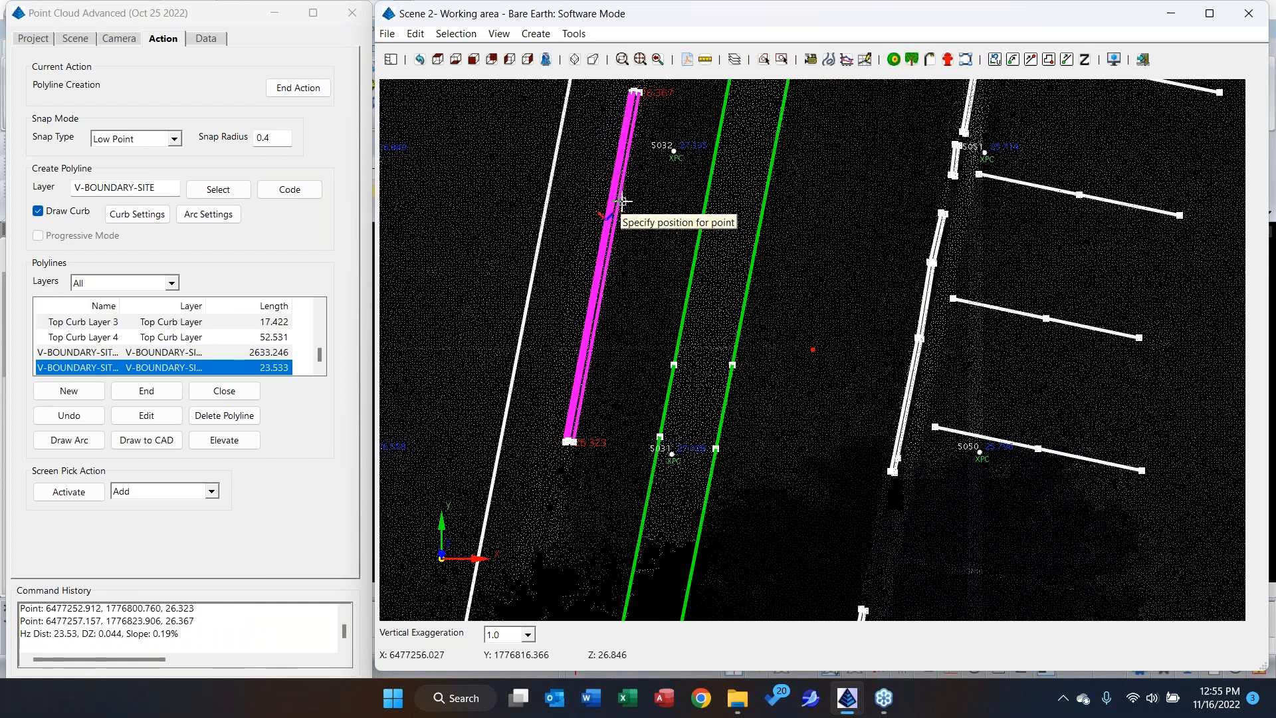
right_click(602, 130)
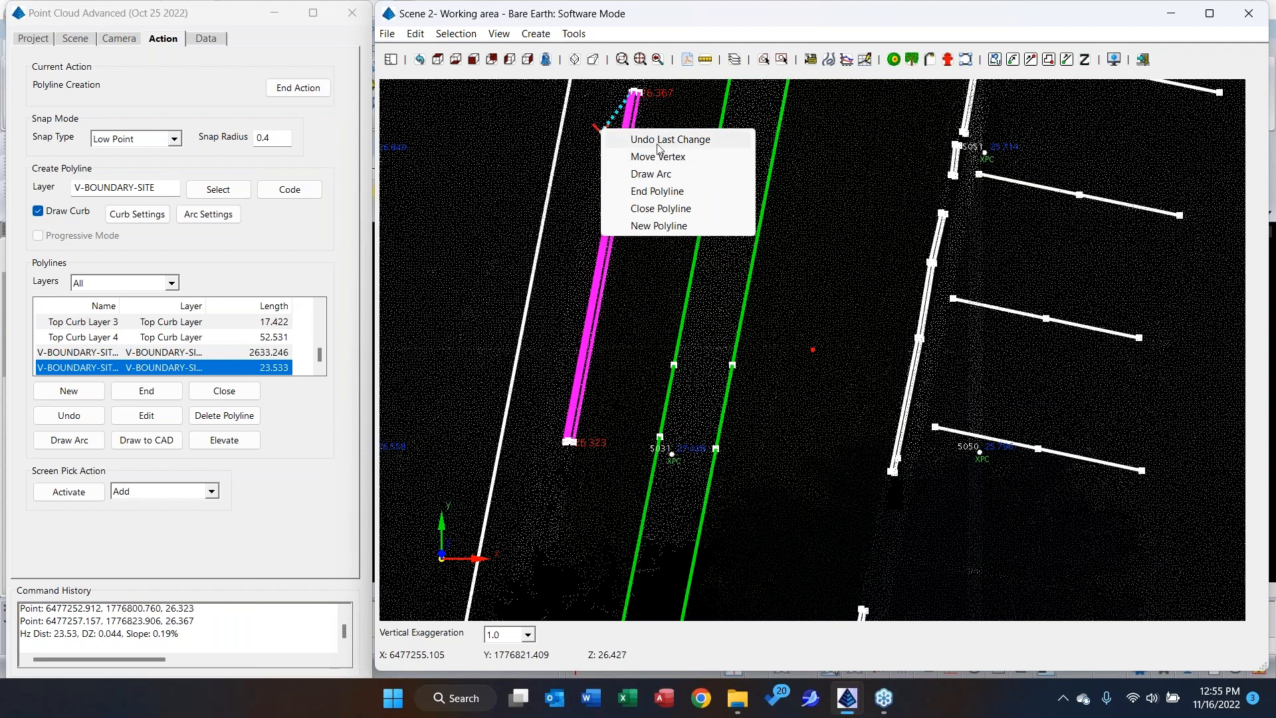
click(309, 94)
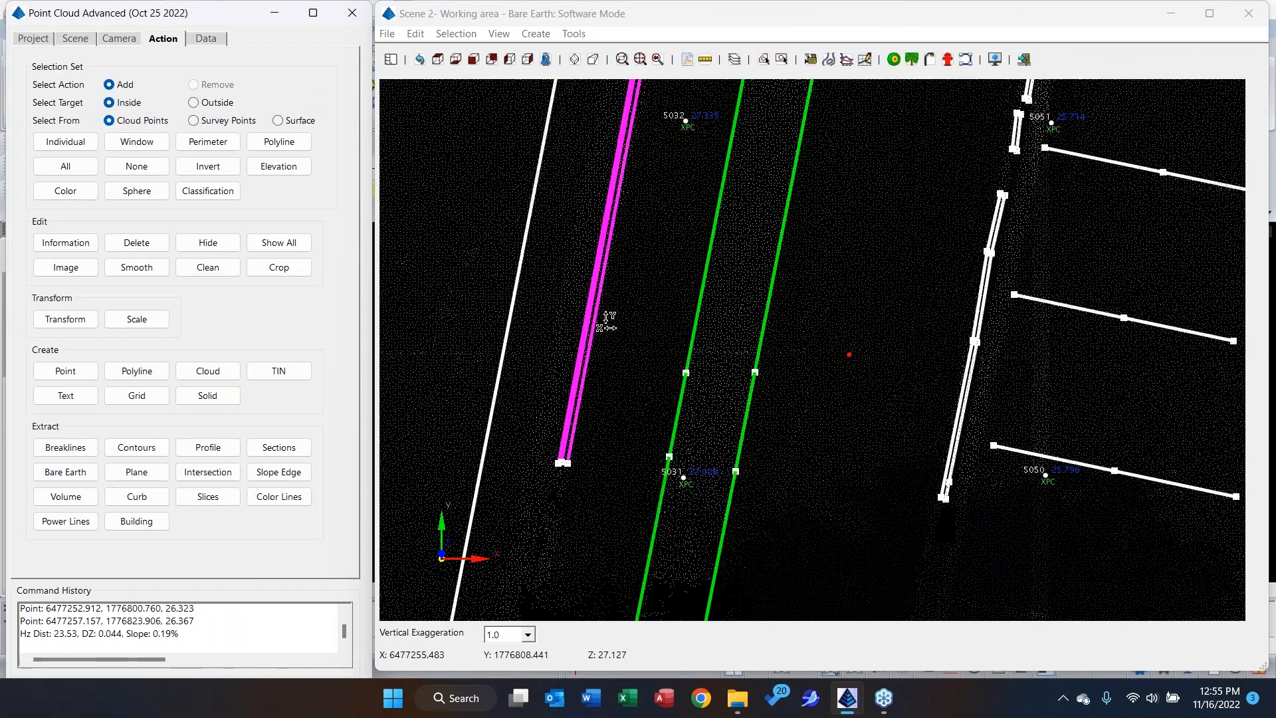
Examine the new curb's parallel lines in a tilted 3D view, close up and against the surrounding parking lot.
scroll(608, 325, down, 2)
scroll(608, 326, down, 1)
drag(582, 288, 804, 436)
scroll(764, 439, up, 2)
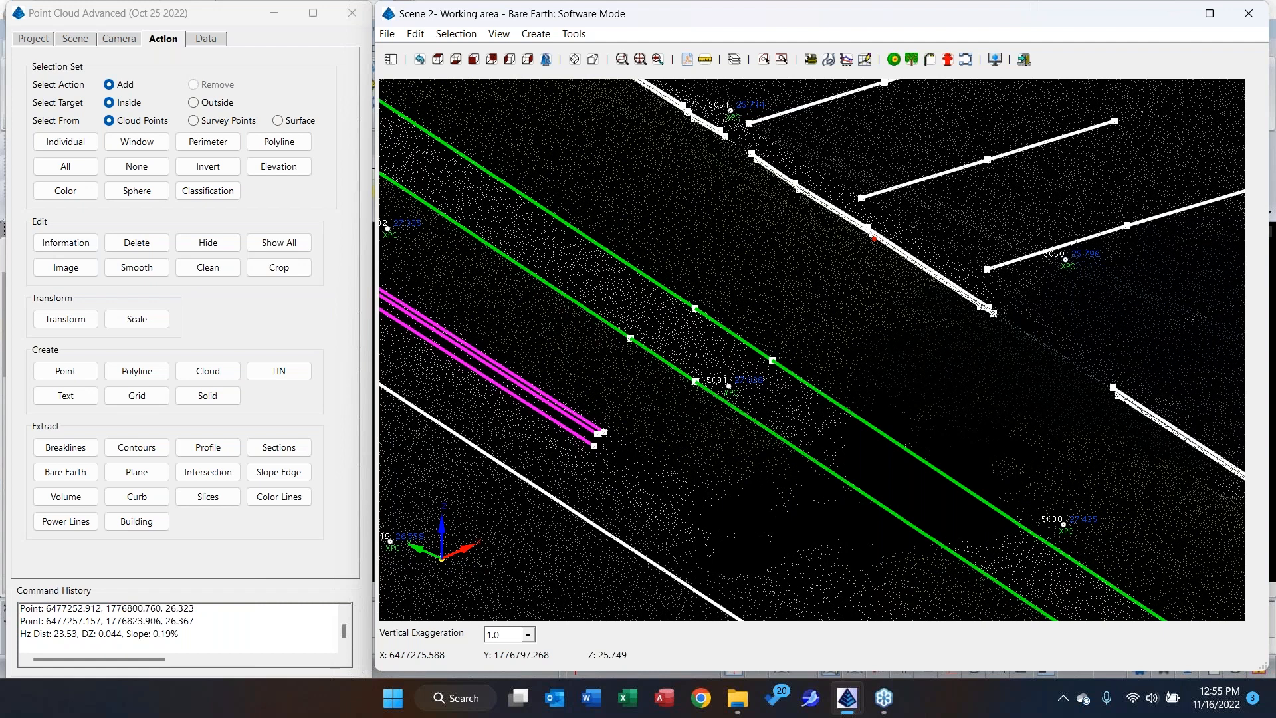
scroll(738, 326, down, 1)
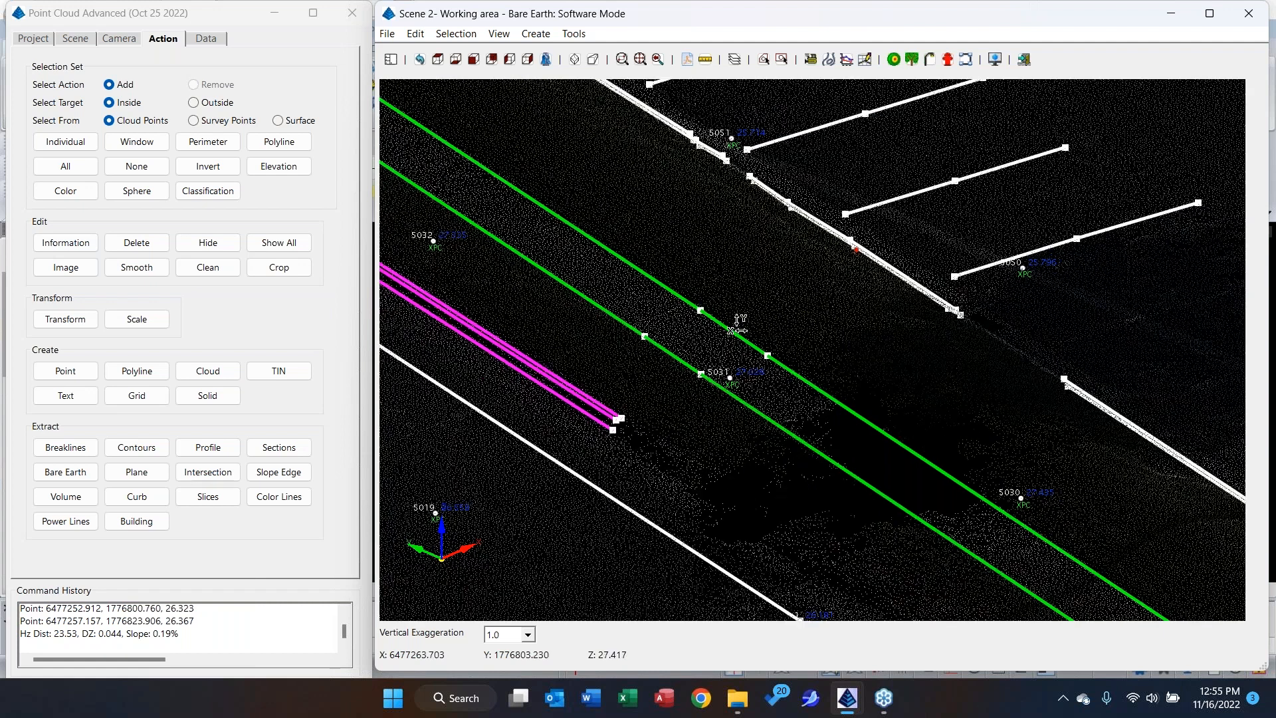
scroll(737, 325, down, 3)
middle_drag(866, 363, 792, 392)
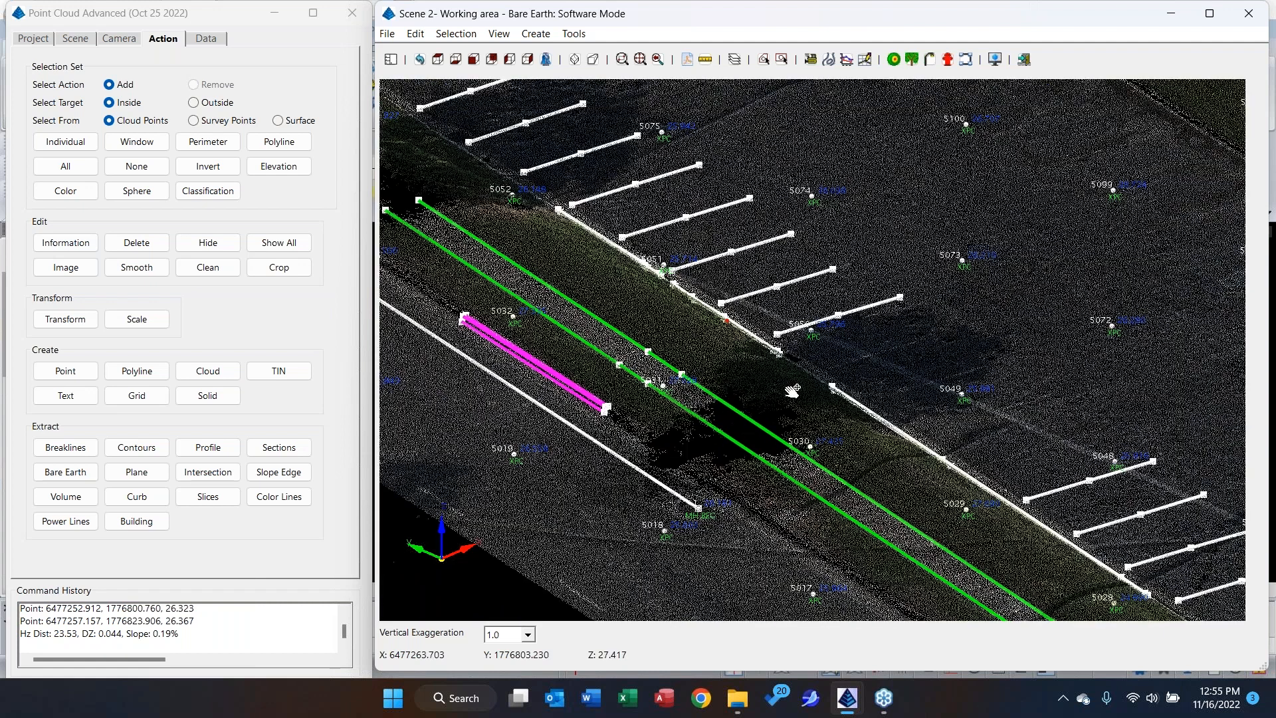
scroll(792, 392, down, 3)
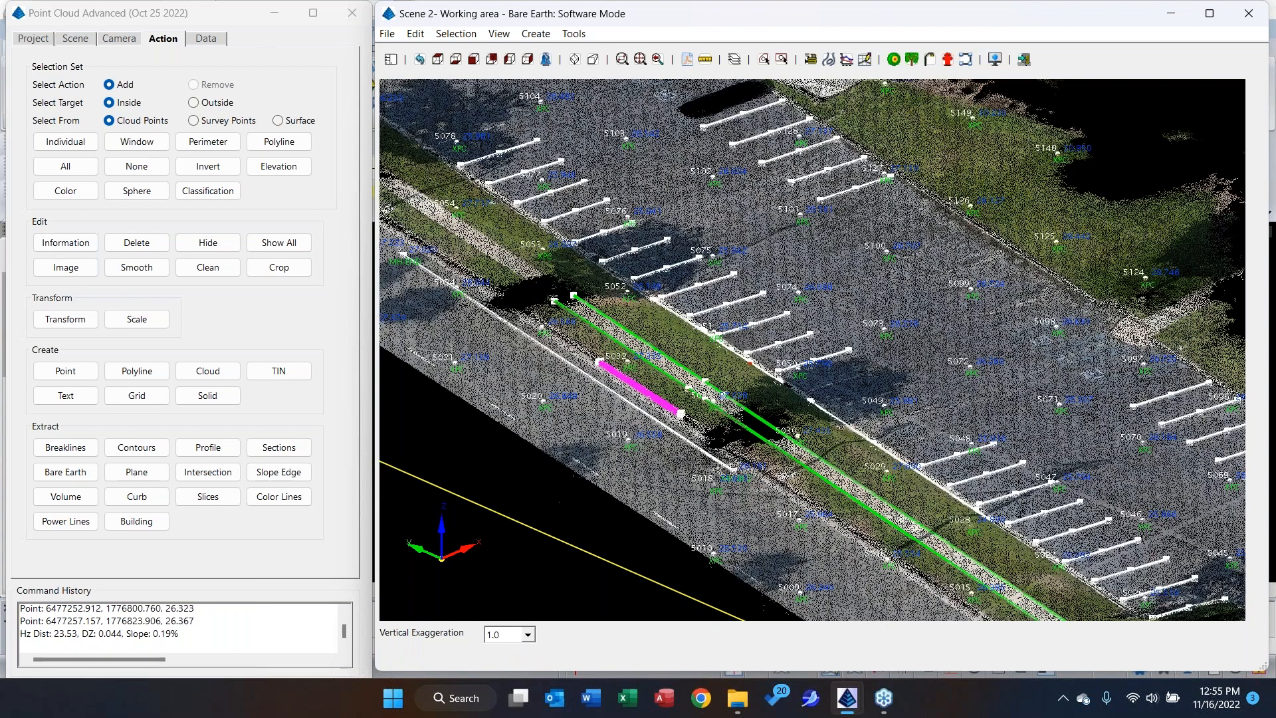
Save the point cloud project.
click(45, 41)
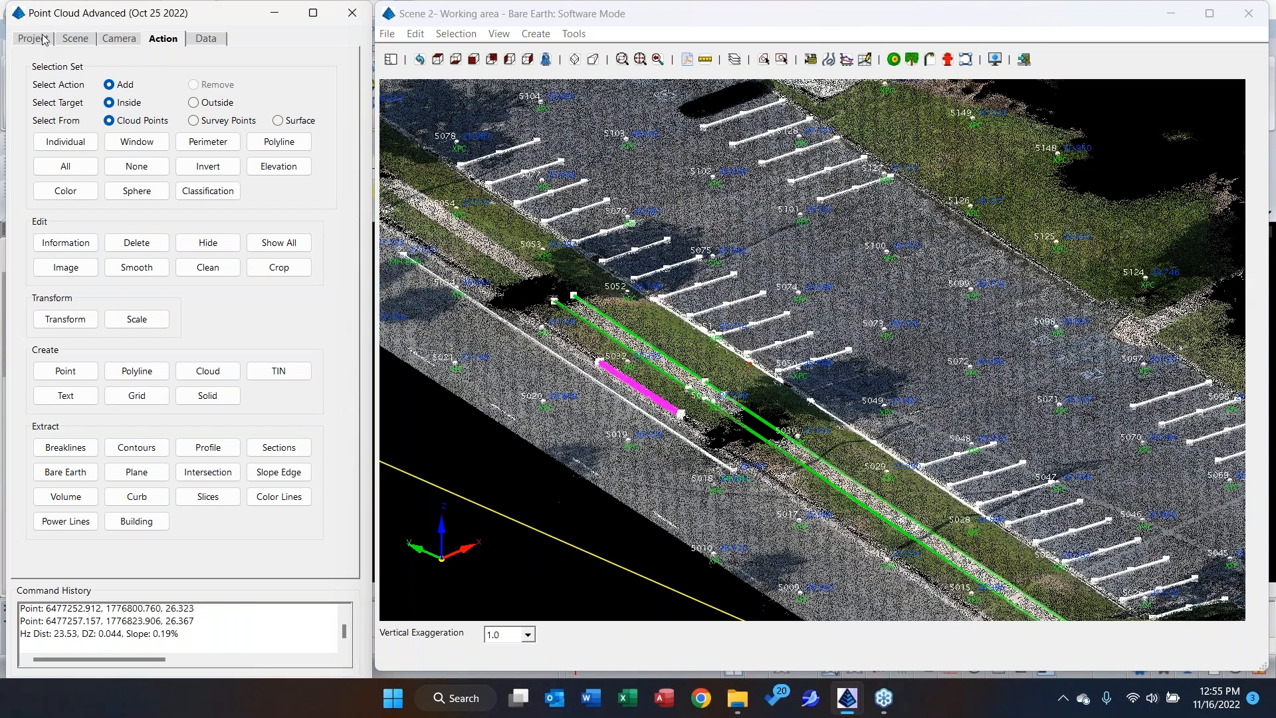
click(45, 40)
click(131, 73)
click(133, 82)
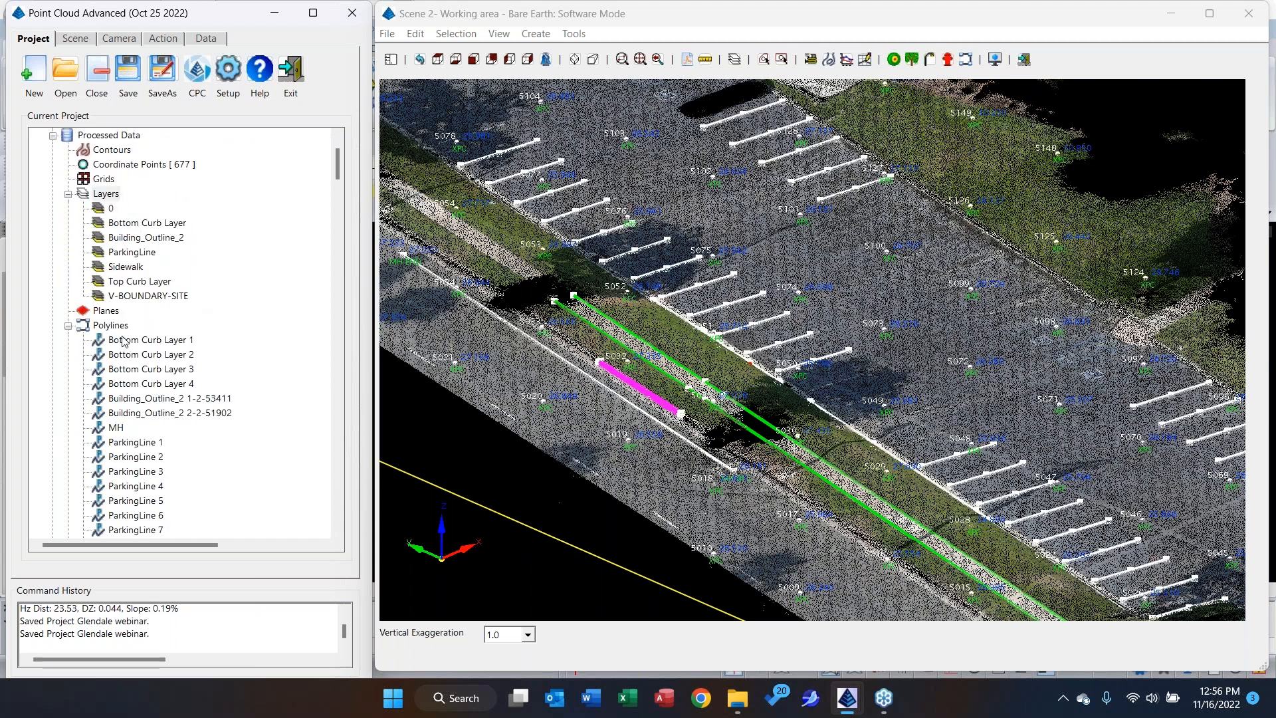
Draw all project polylines to CAD, replacing existing ones, thawing frozen layers and skipping Field to Finish autogenerated polylines.
right_click(119, 333)
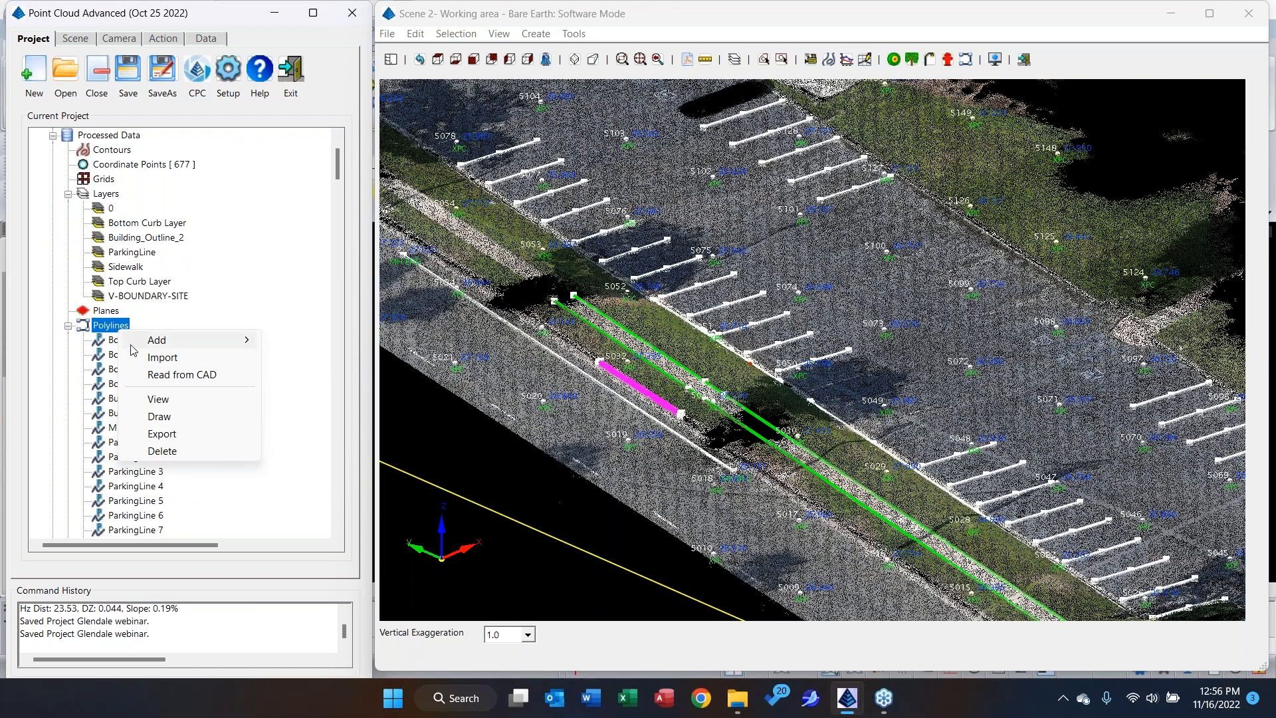
click(160, 416)
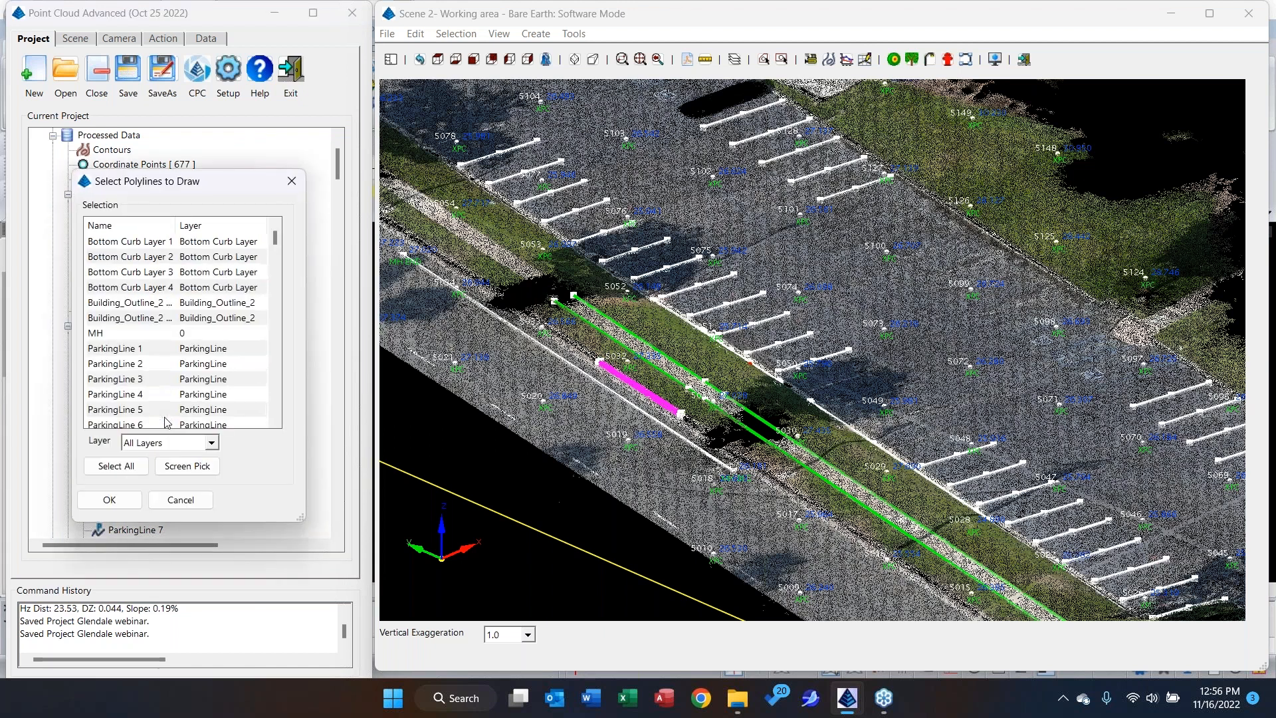
click(116, 466)
click(109, 500)
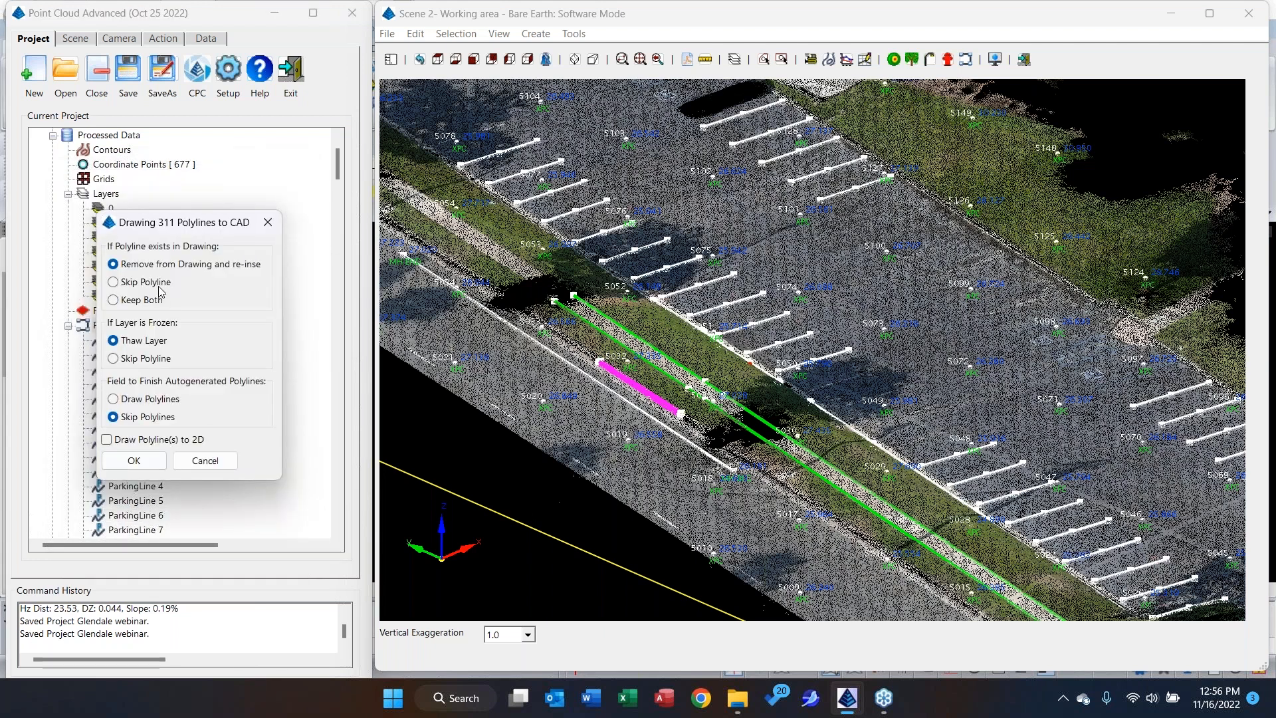
click(137, 461)
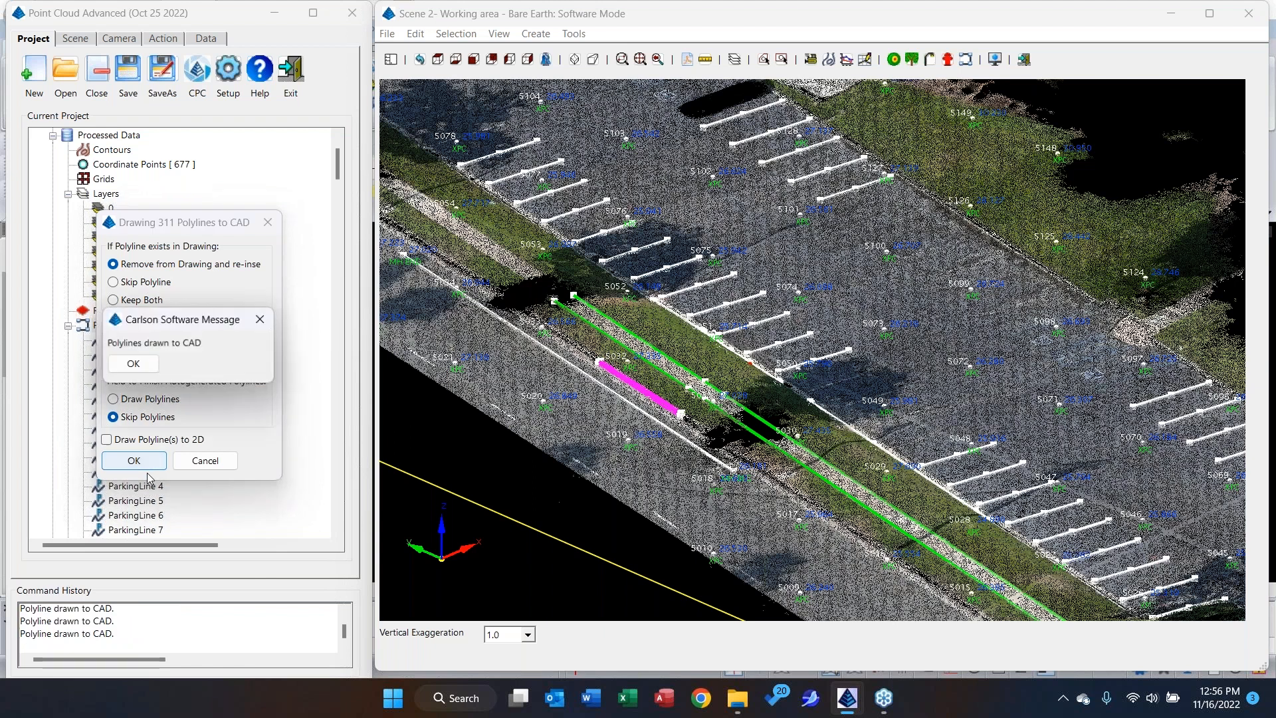
click(129, 366)
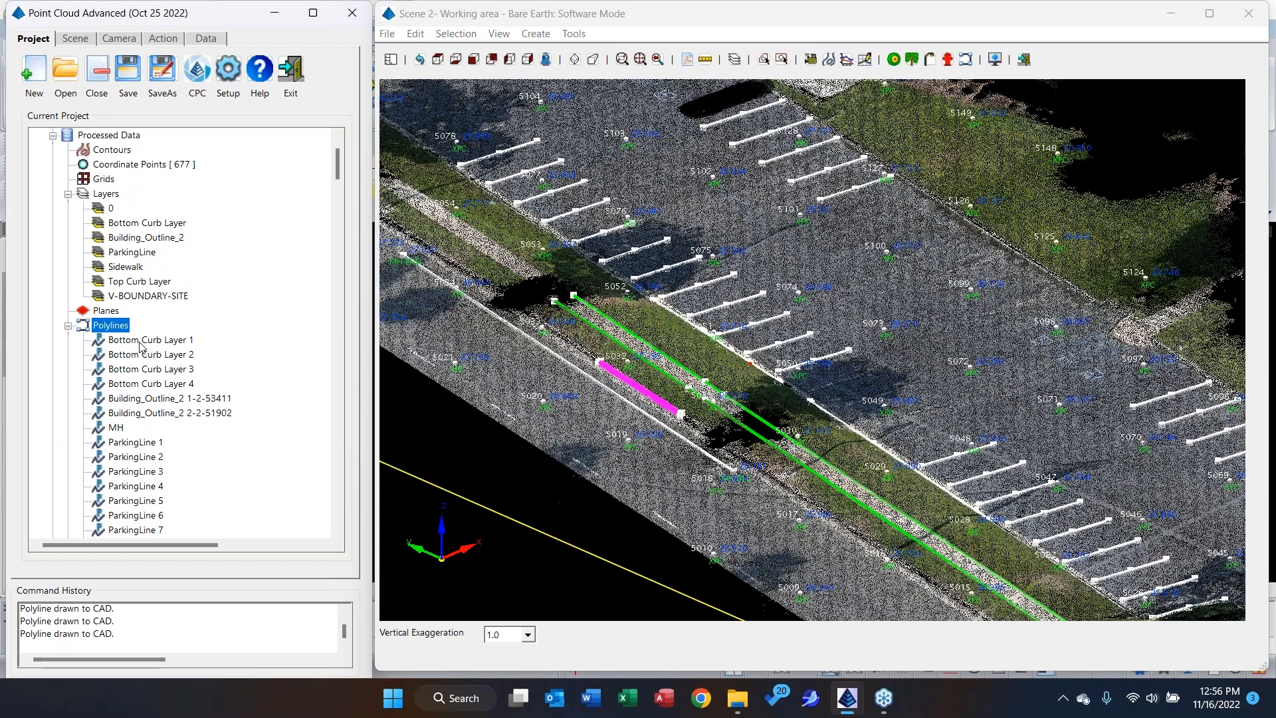
Switch to the CAD drawing, freeze the GEO_IMAGE layer, and inspect the drawn curb, sidewalk and parking lines on the site's west side.
click(1174, 11)
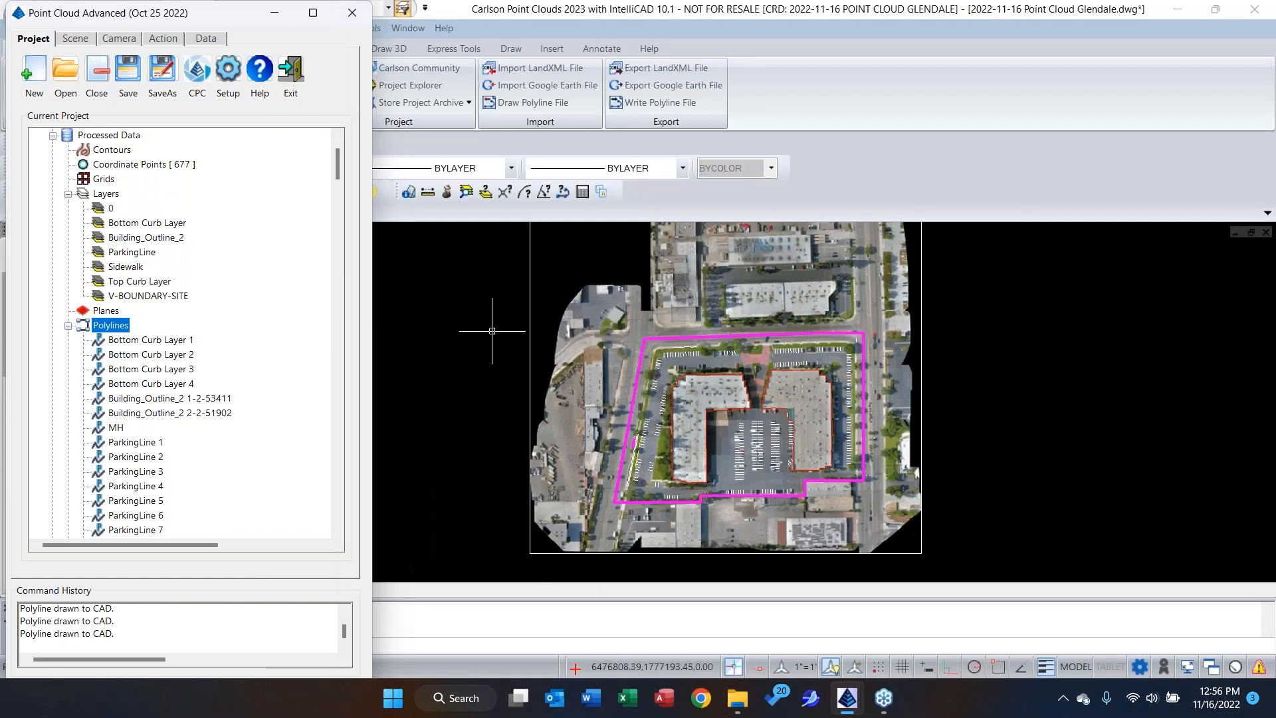
click(341, 6)
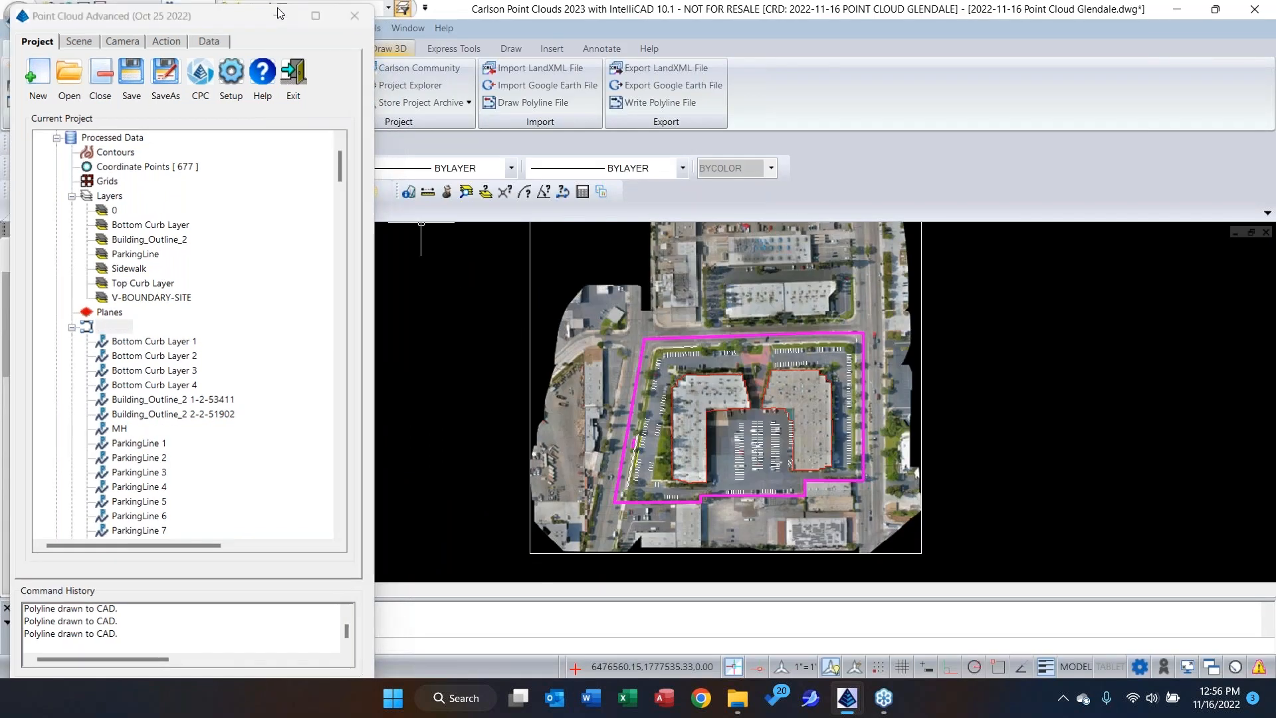
click(134, 171)
click(73, 288)
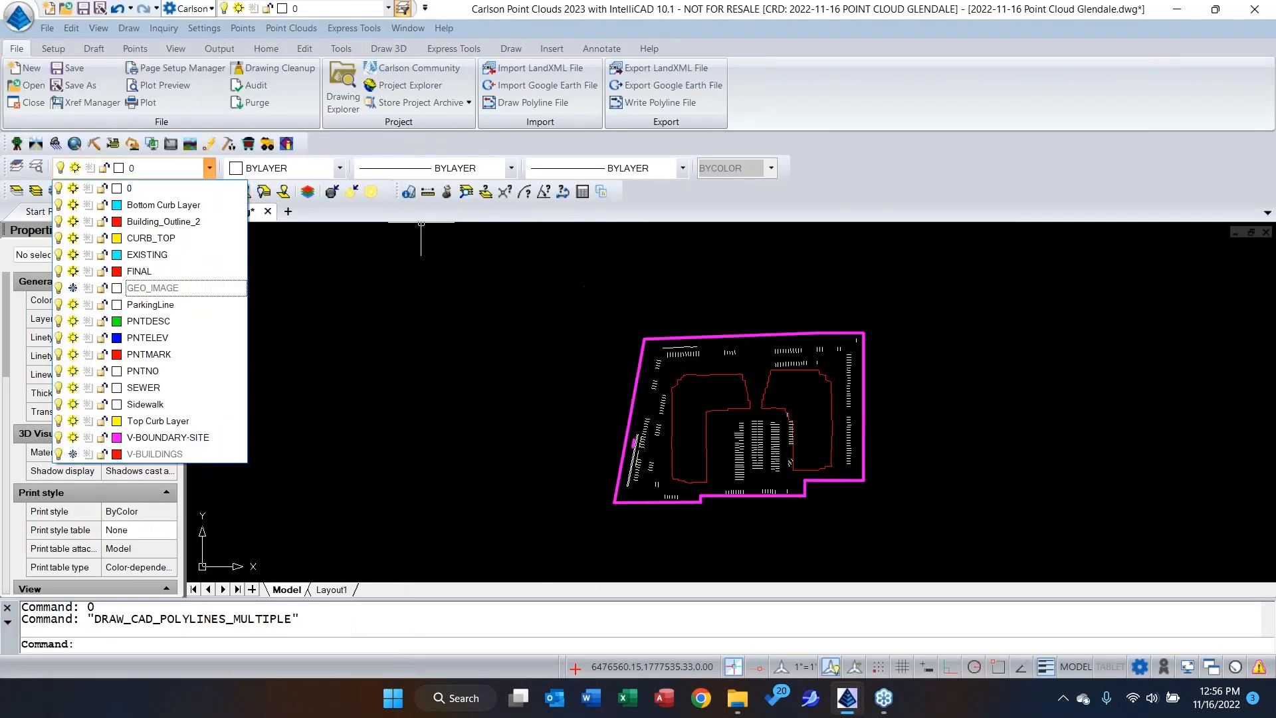
click(593, 389)
scroll(688, 405, up, 3)
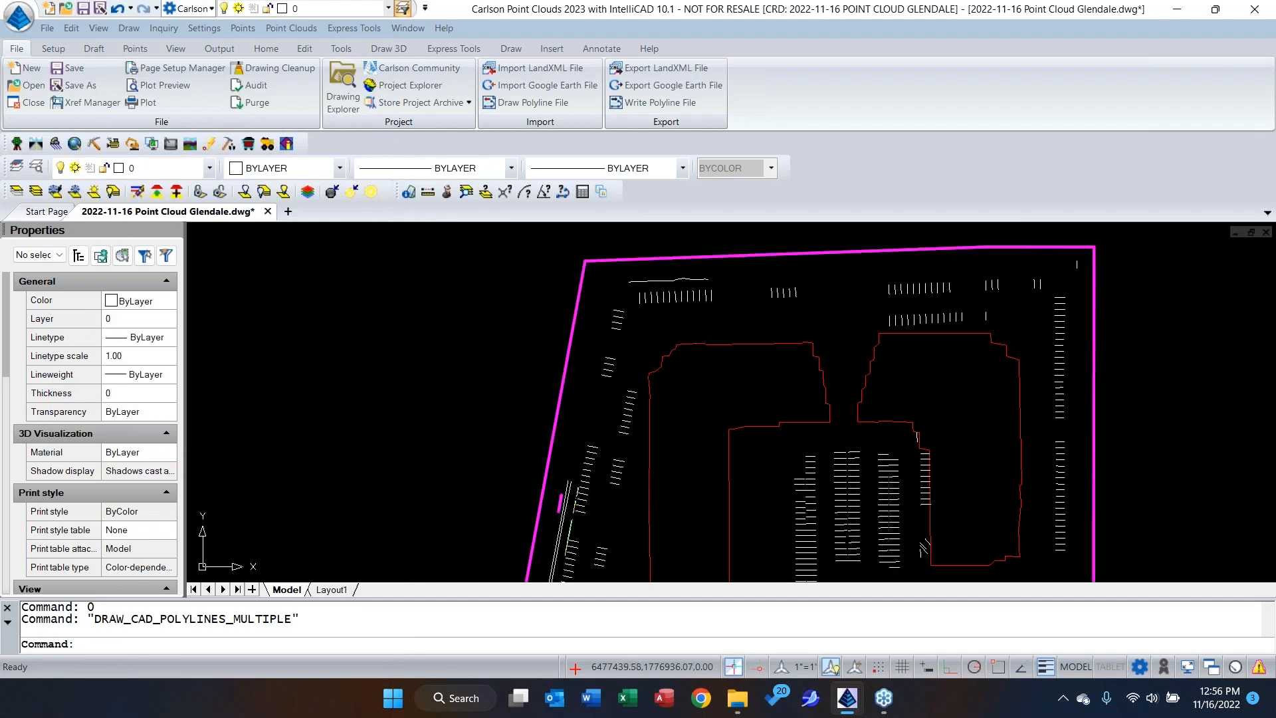
mouse_move(692, 413)
middle_down()
mouse_move(673, 315)
mouse_move(569, 398)
middle_up()
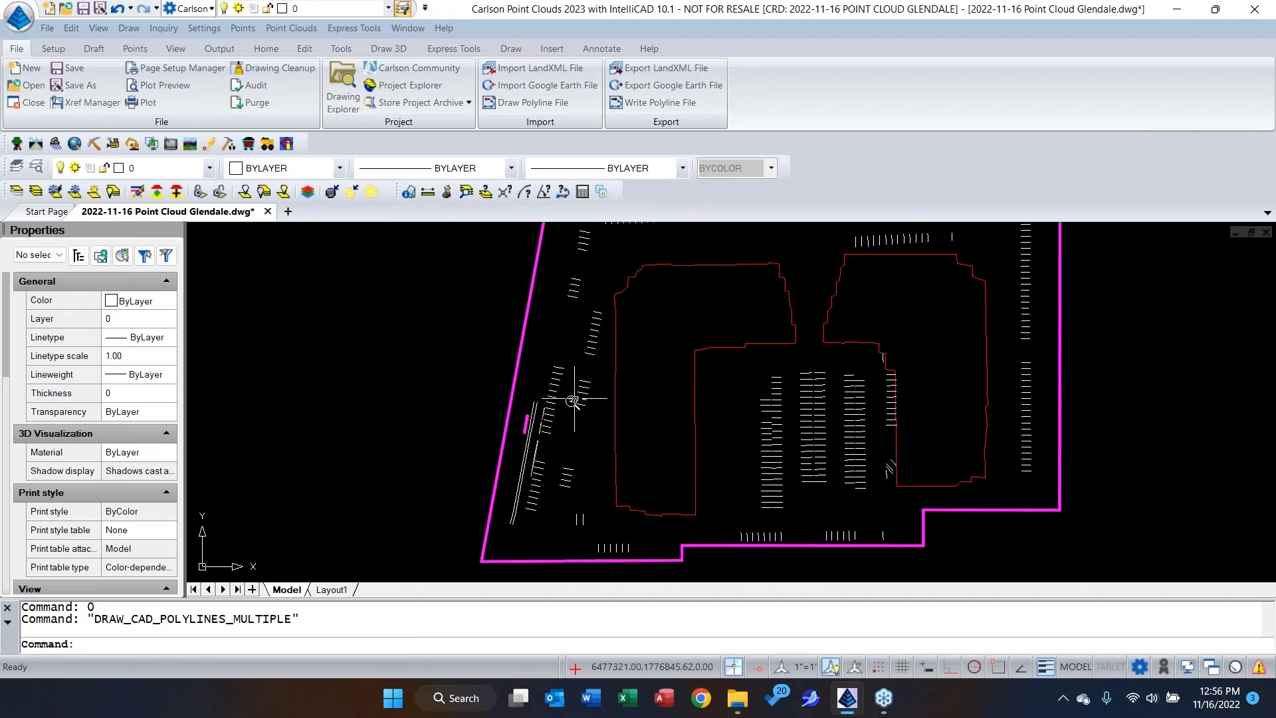
scroll(570, 398, up, 3)
scroll(526, 441, up, 3)
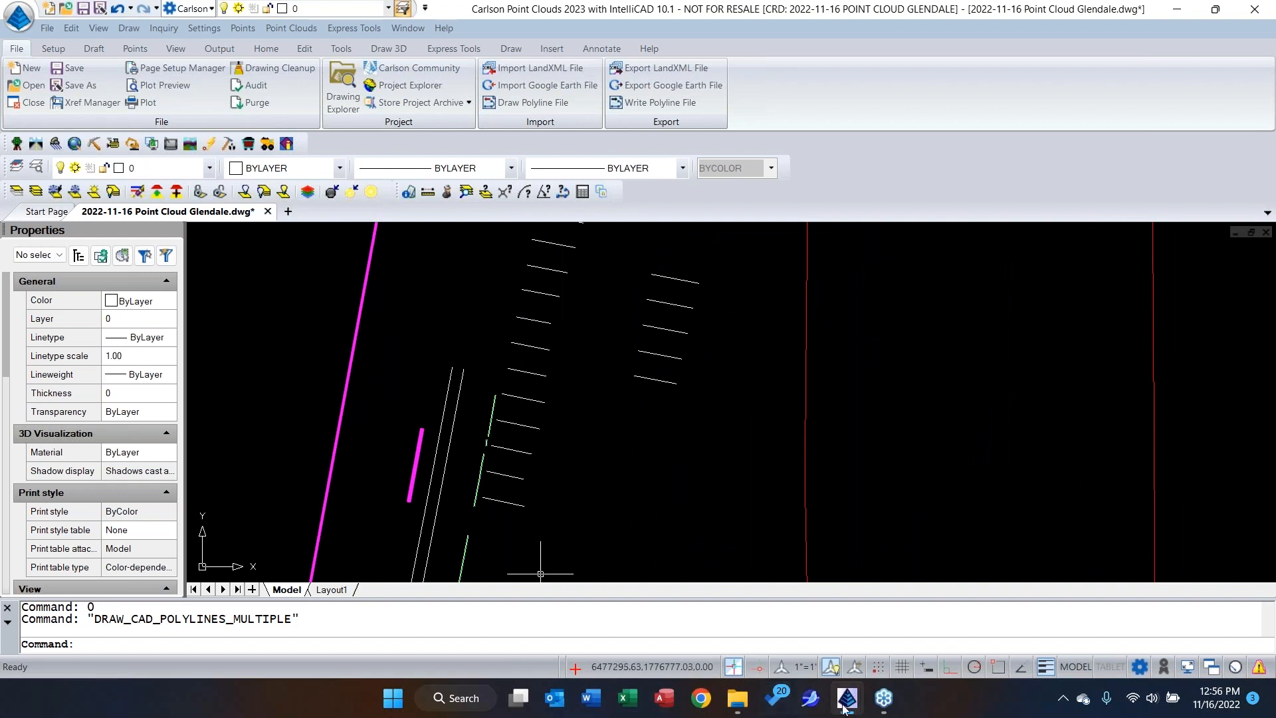
Switch to the point cloud project window, open the project's coordinate points list, and review the points and their descriptions.
mouse_move(845, 709)
click(1012, 619)
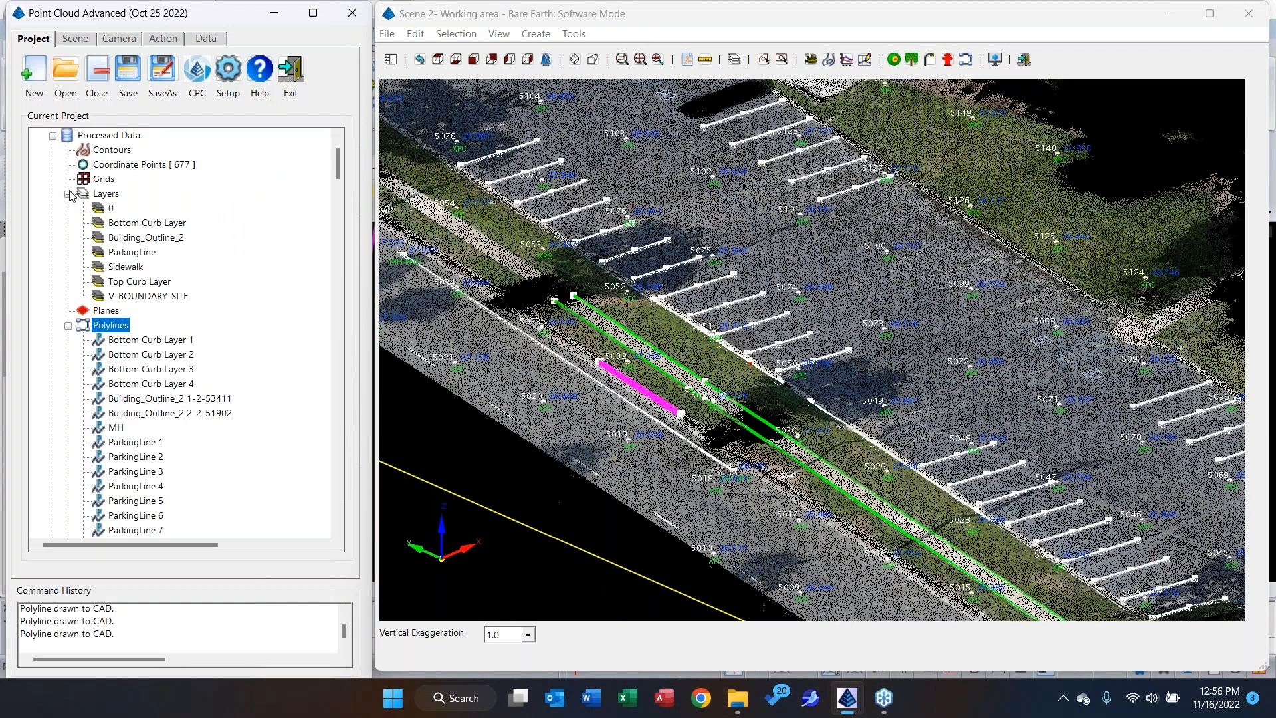
click(121, 166)
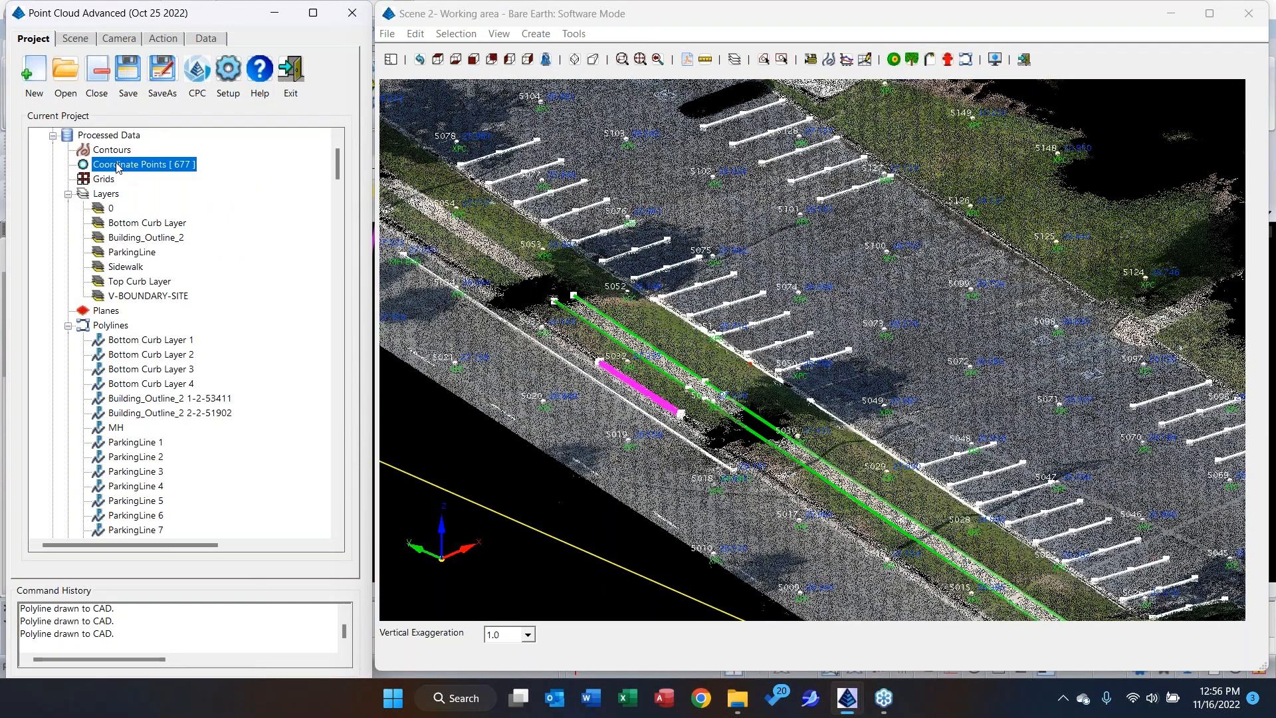
double_click(117, 167)
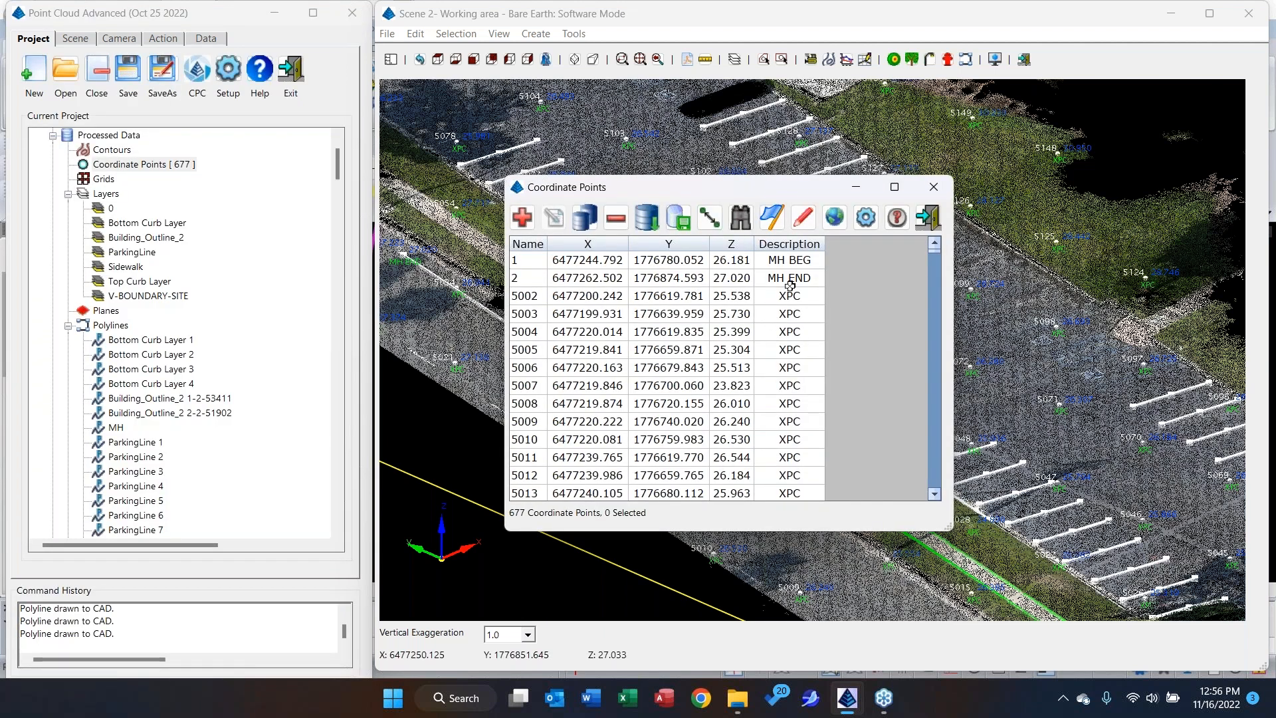
scroll(794, 312, down, 7)
scroll(795, 331, up, 7)
Run Field to Finish on all coordinate points, range 1-5676, drawing points, lines, symbols and 3D faces and erasing existing Field to Finish entities.
click(772, 226)
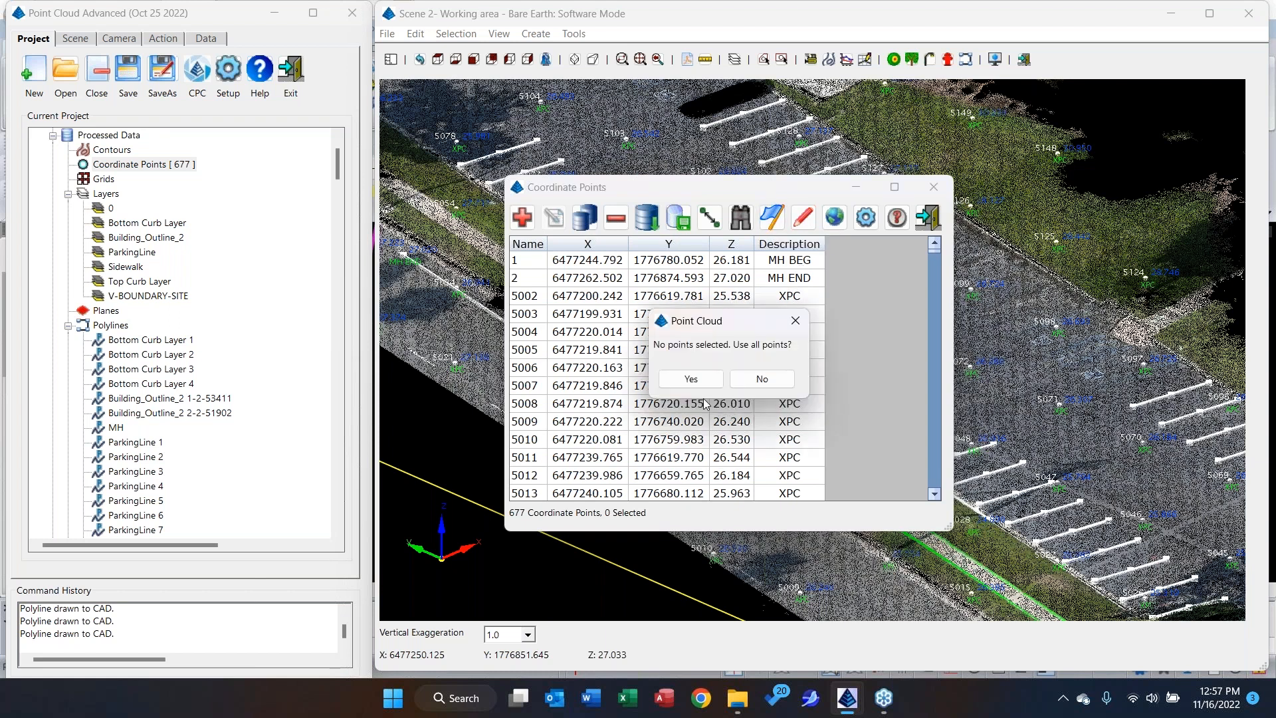
click(692, 380)
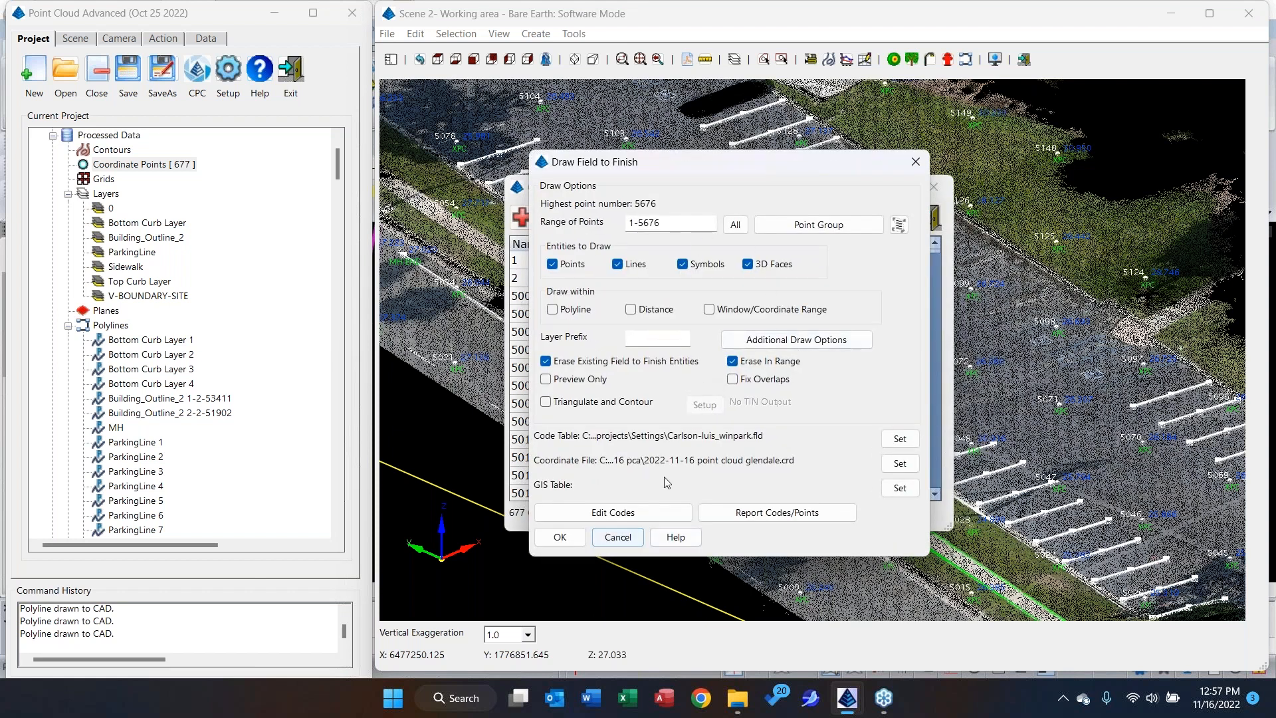
click(560, 537)
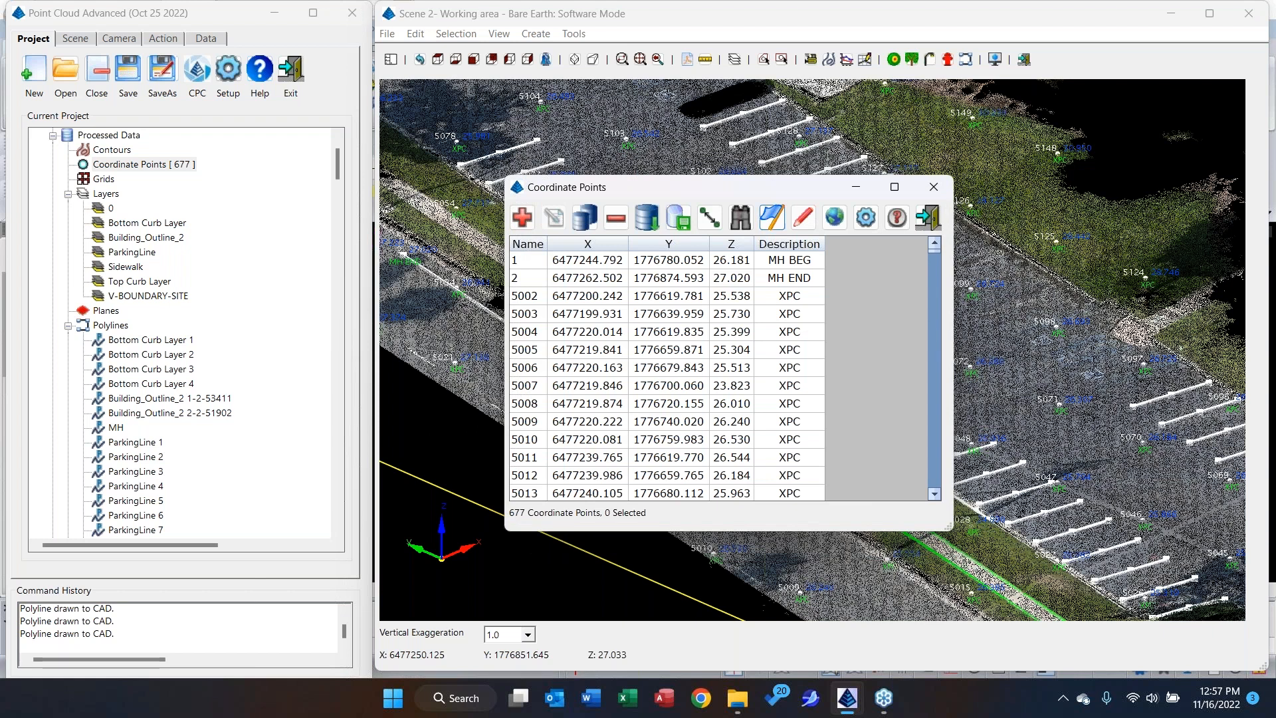
click(929, 220)
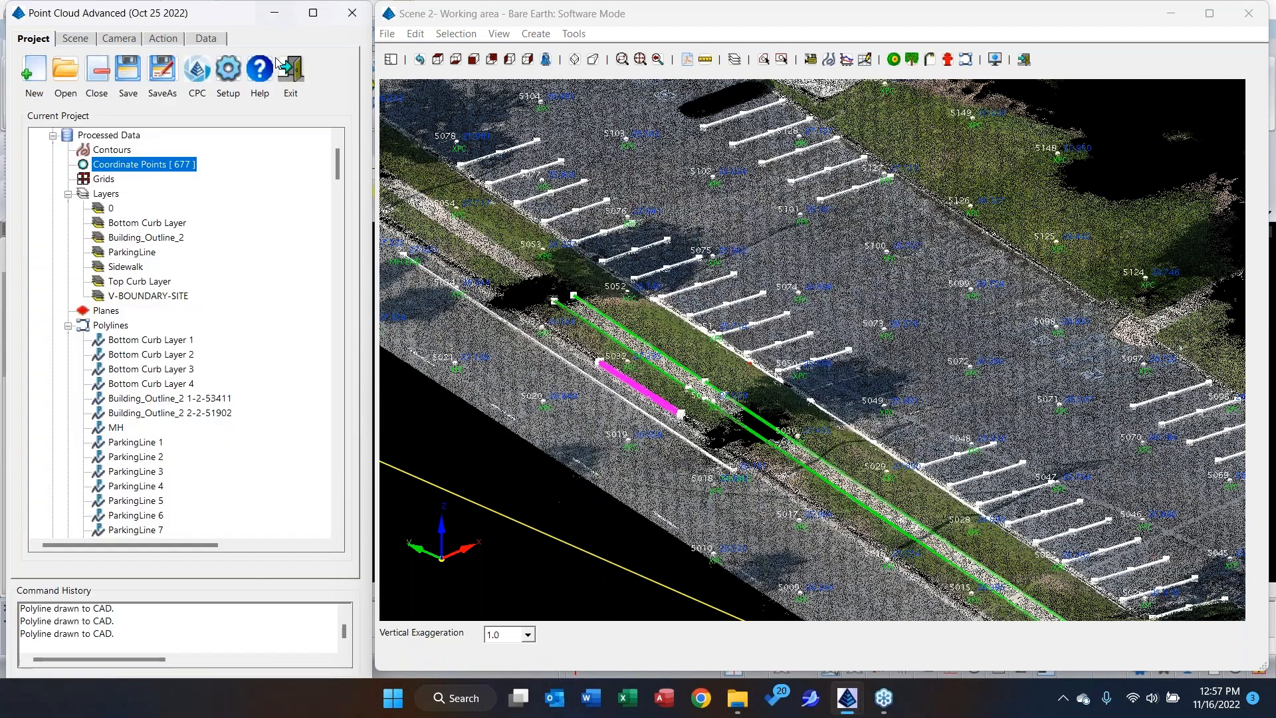
Close the bare-earth scene and inspect the points drawn across the whole site in the CAD drawing.
click(1250, 16)
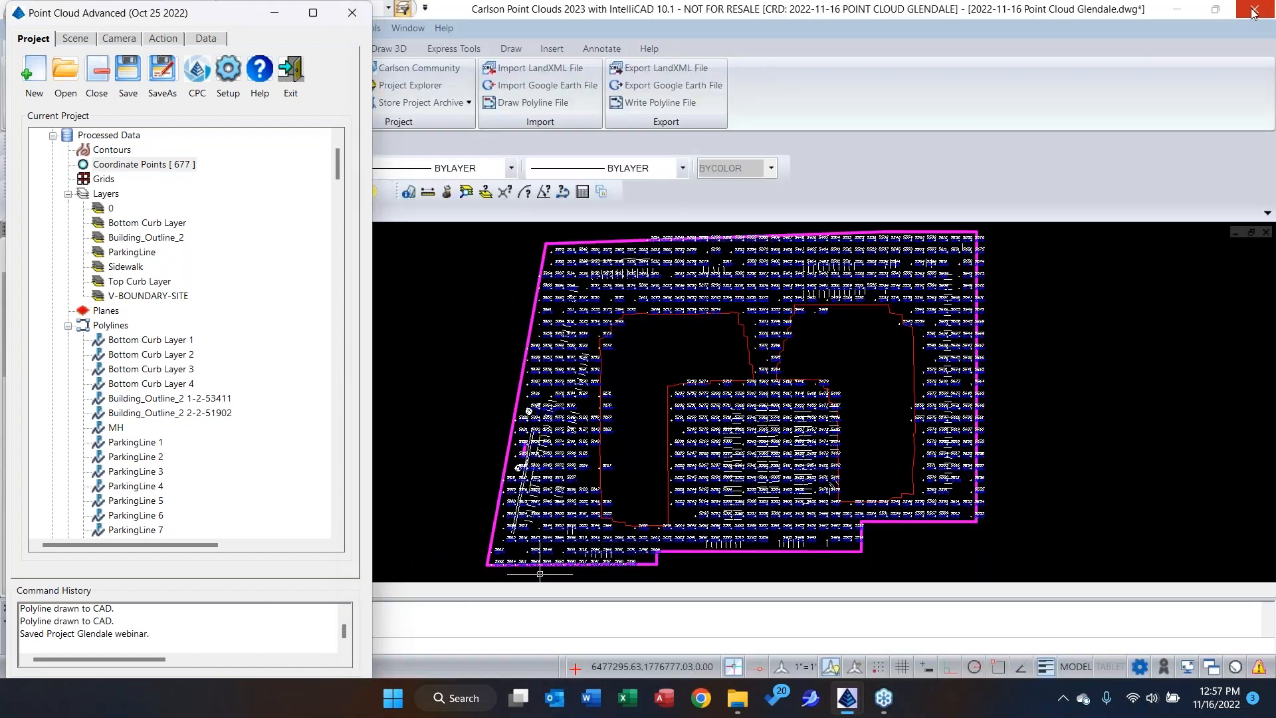
scroll(763, 462, up, 1)
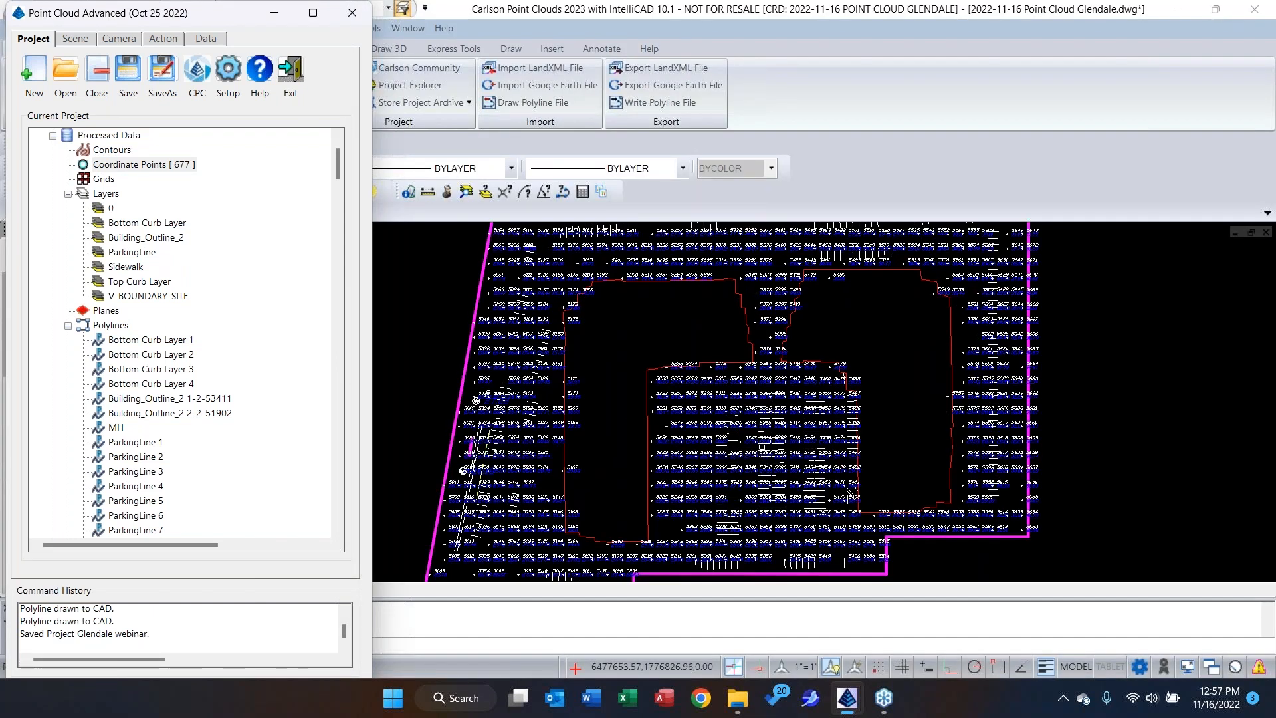
mouse_move(679, 409)
middle_down()
mouse_move(792, 384)
mouse_move(761, 400)
middle_up()
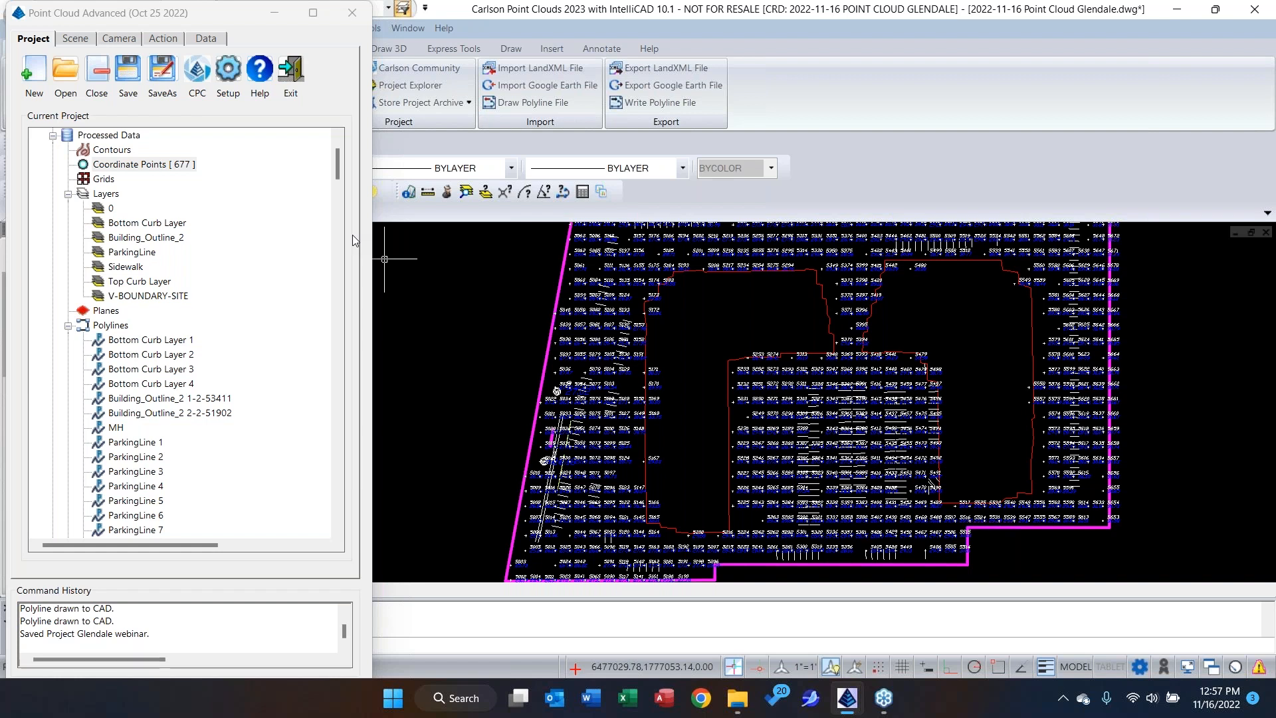
scroll(715, 342, down, 3)
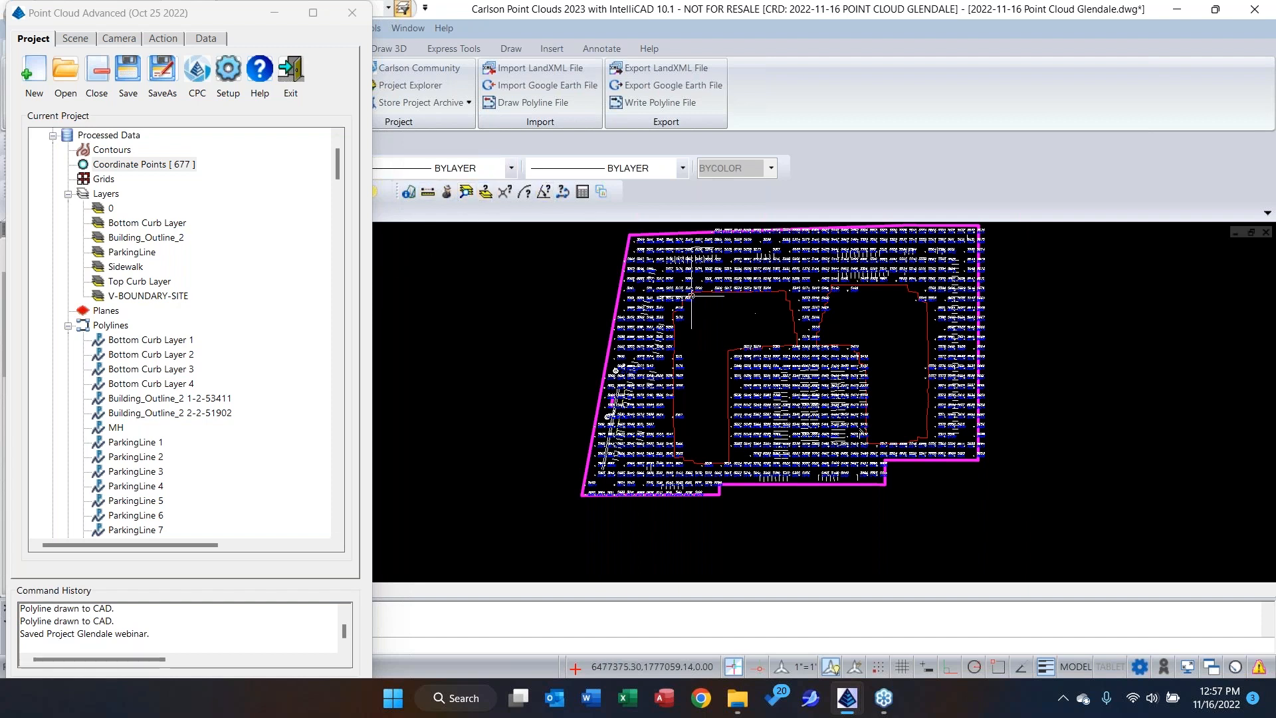
Load the Survey module in the CAD drawing and set up Triangulate & Contour to write triangulation file EG, accepting the contour settings.
click(281, 84)
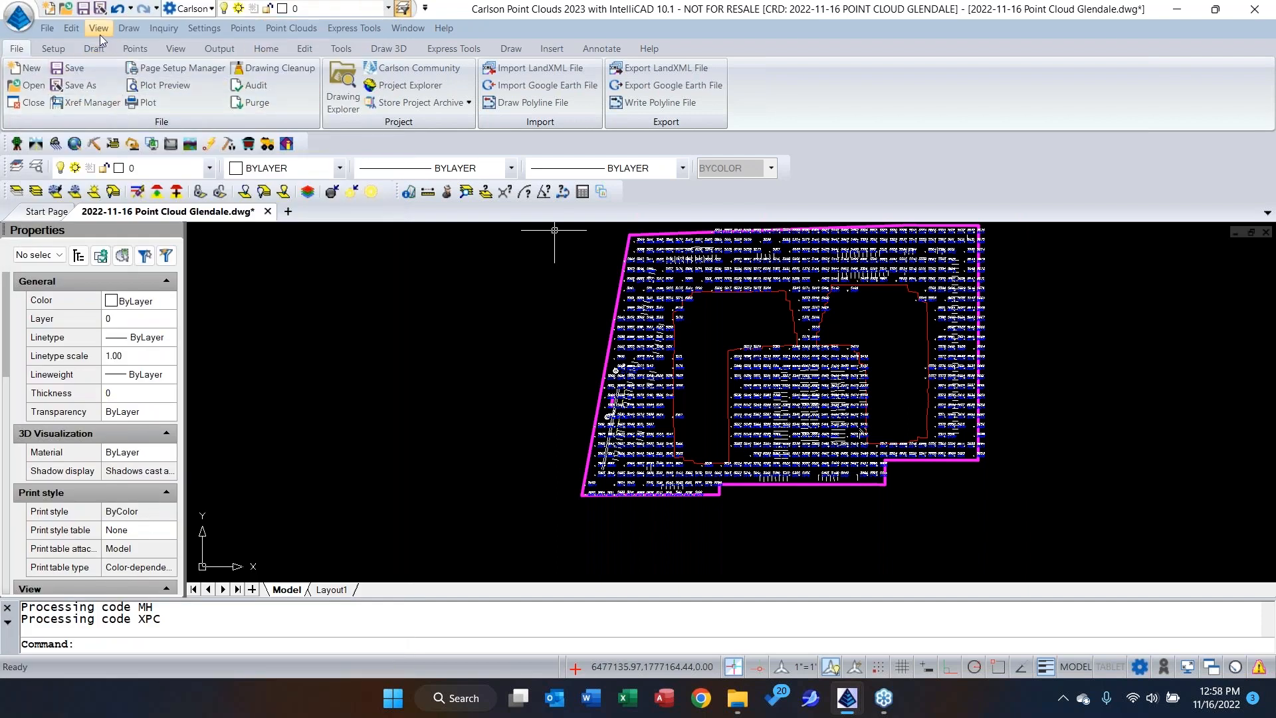
click(17, 144)
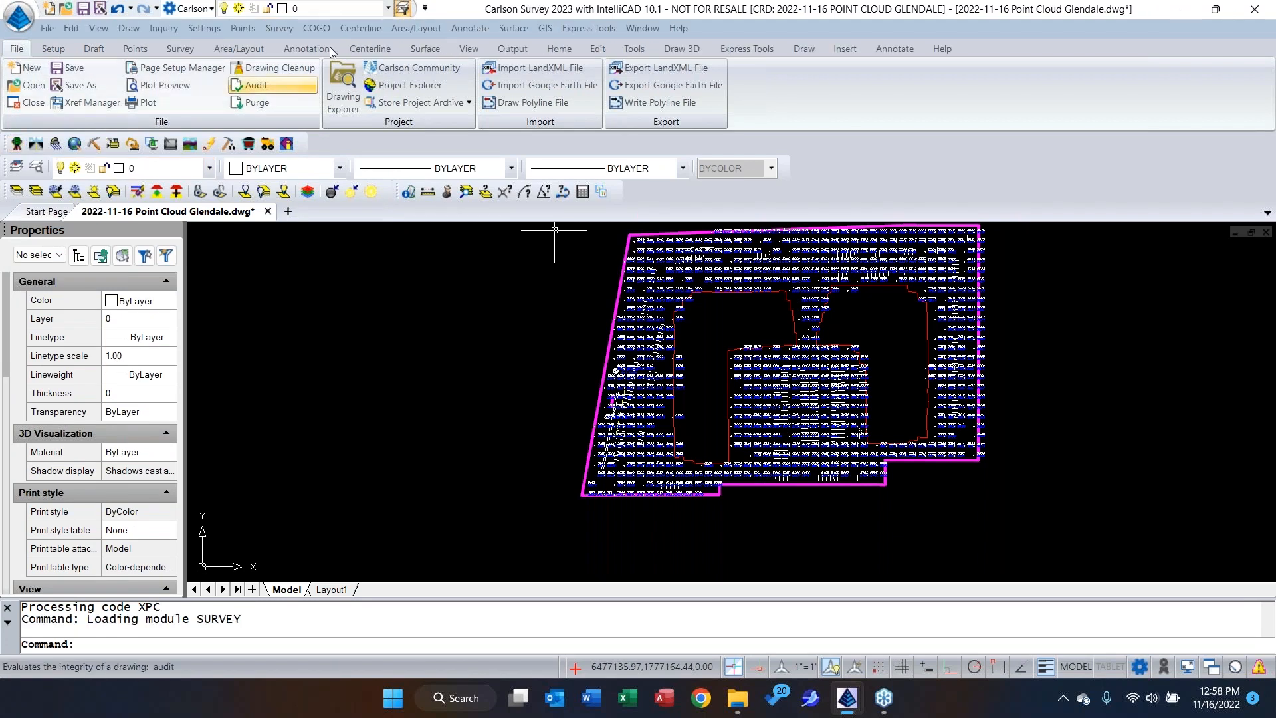
click(513, 28)
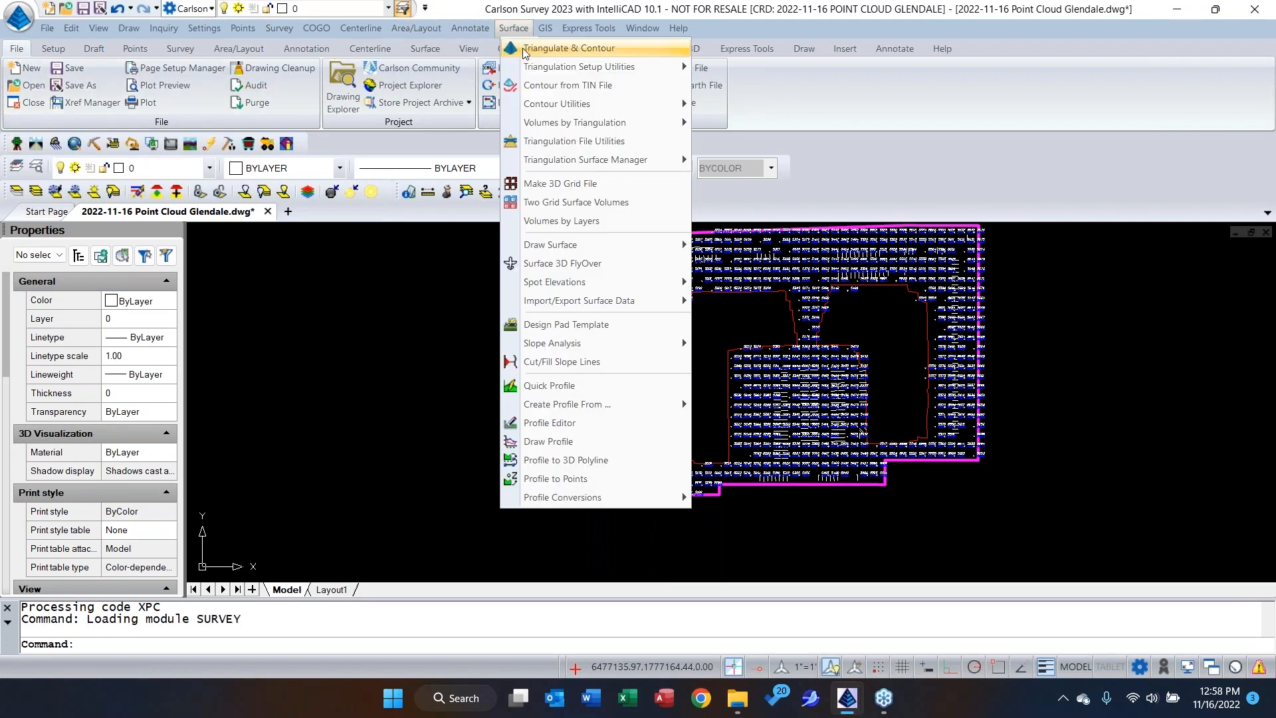
click(525, 50)
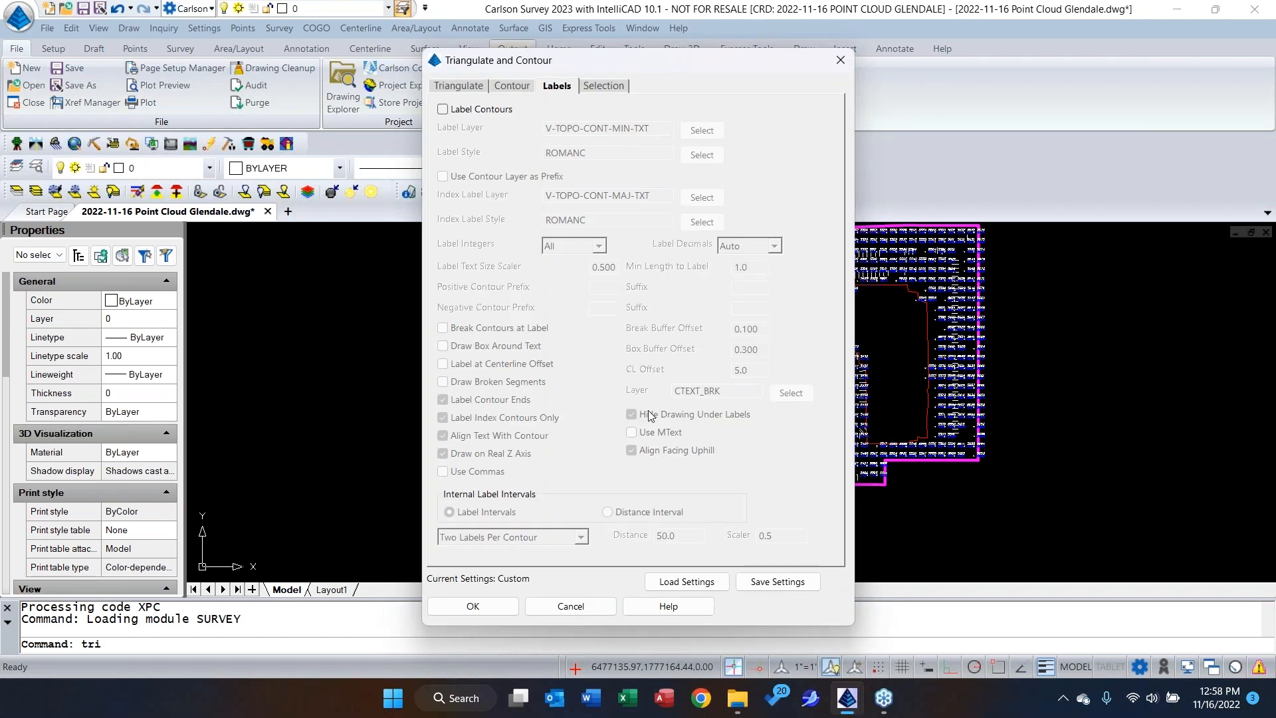
click(469, 87)
click(654, 214)
text(EG)
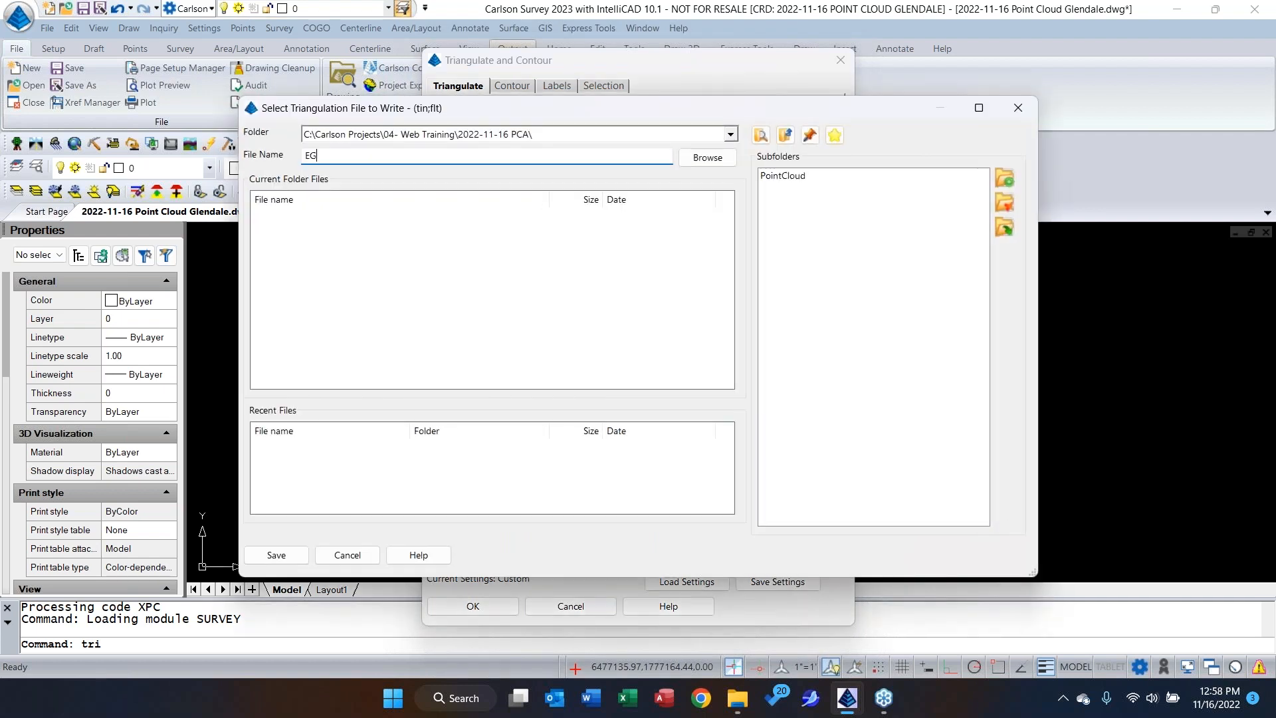
click(286, 556)
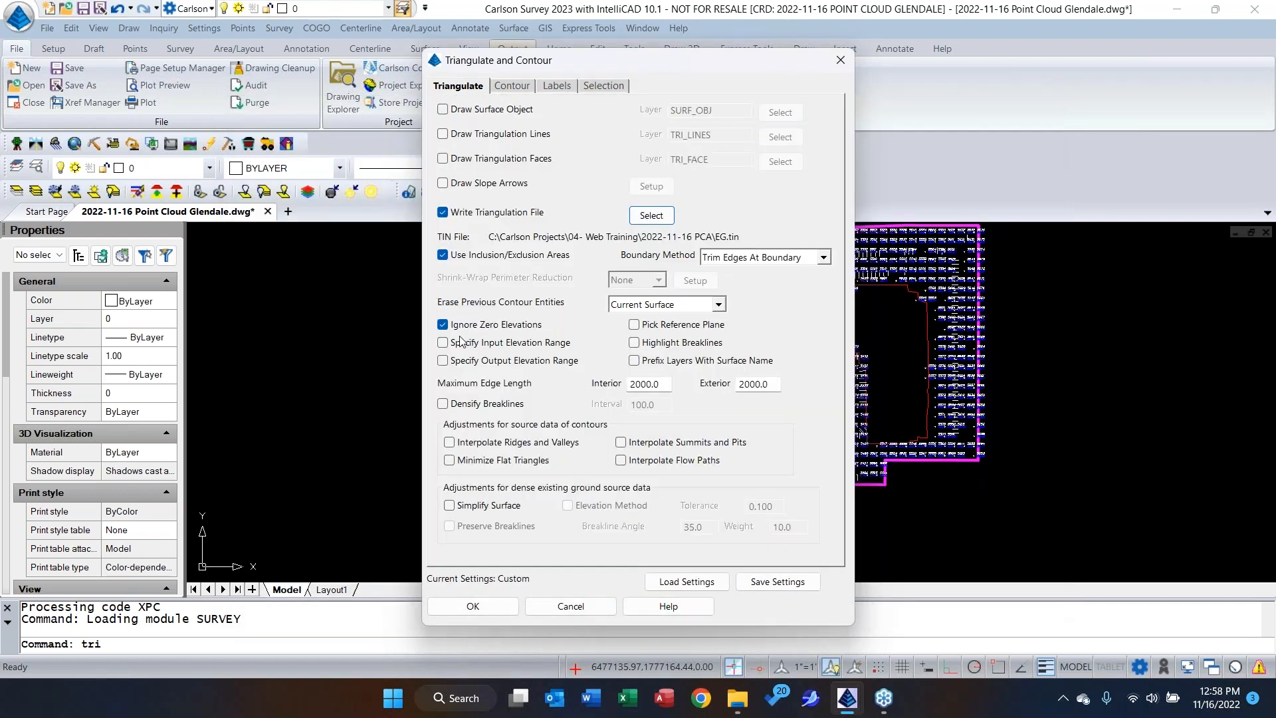
click(515, 86)
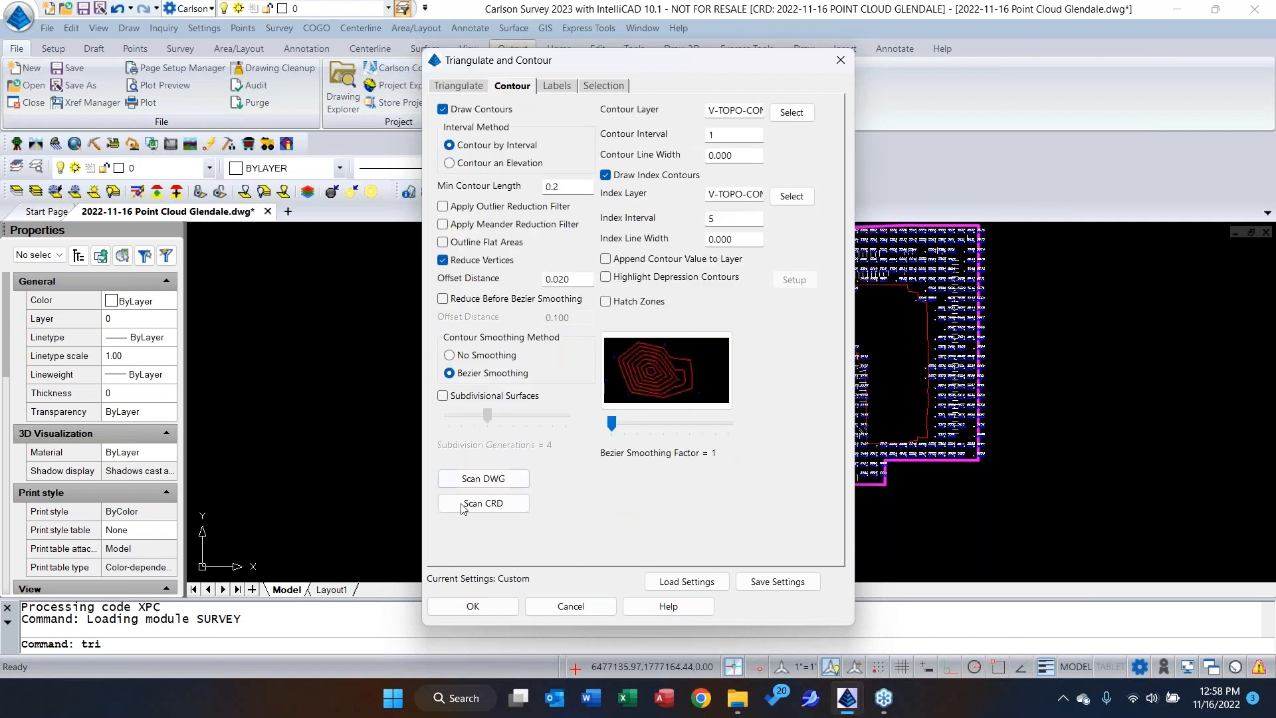
click(473, 603)
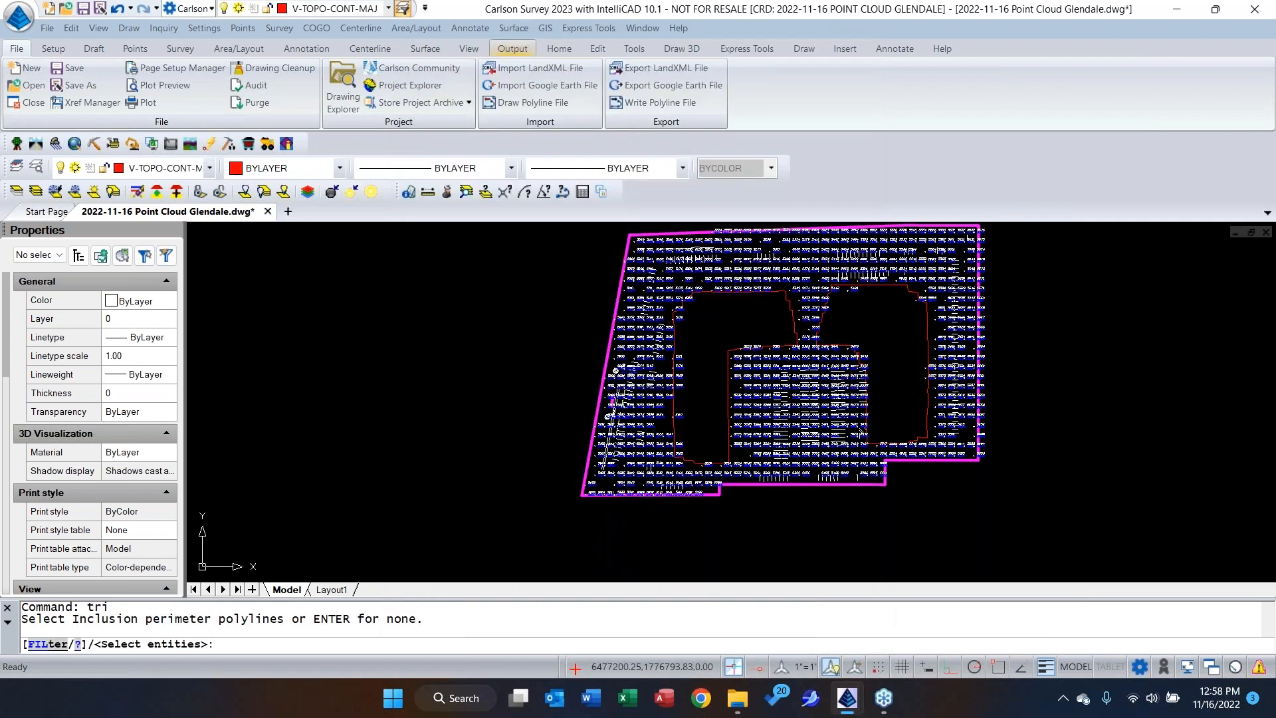
Choose the magenta site boundary as the inclusion perimeter and the two red building outlines as exclusion perimeters.
click(601, 404)
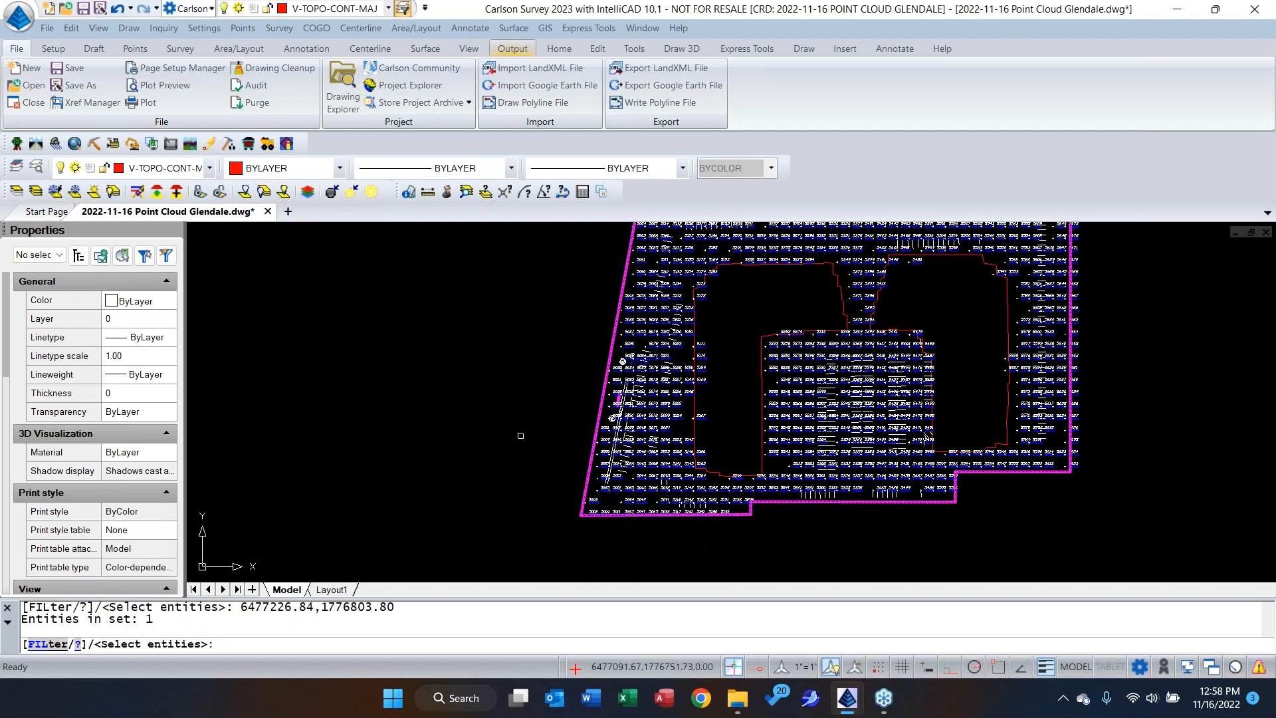
key(Return)
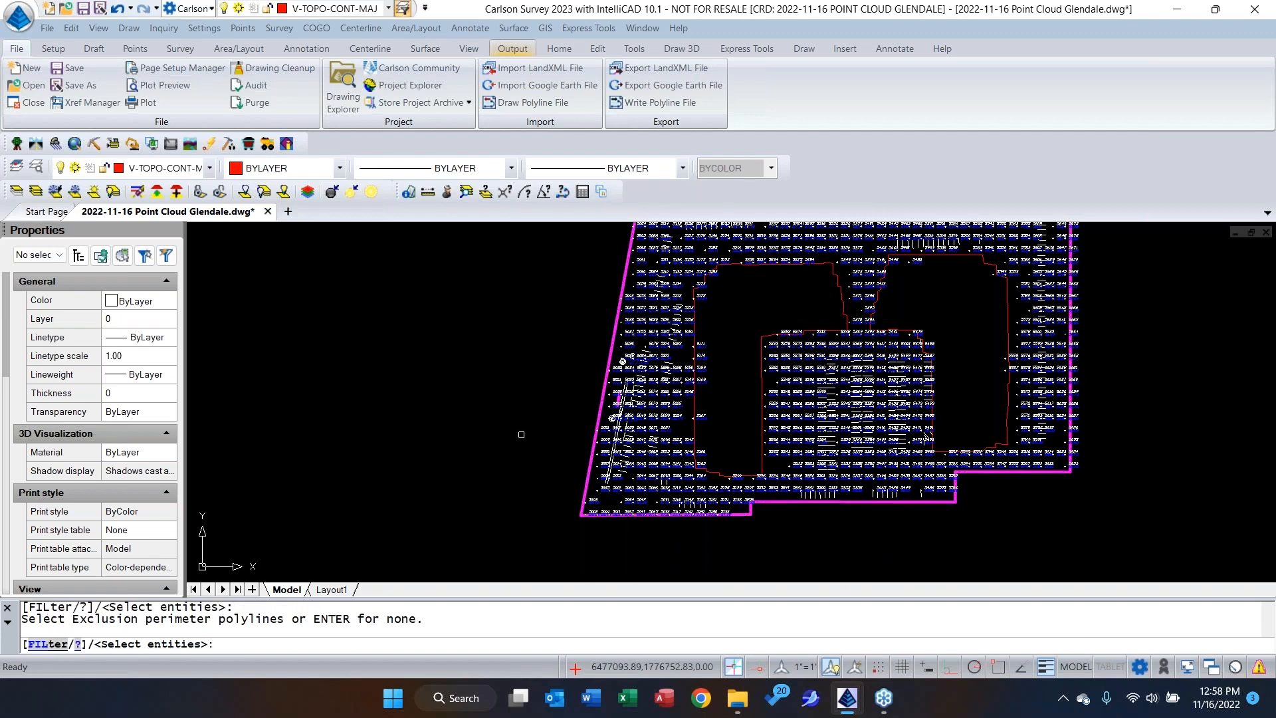
click(842, 293)
click(962, 254)
key(Return)
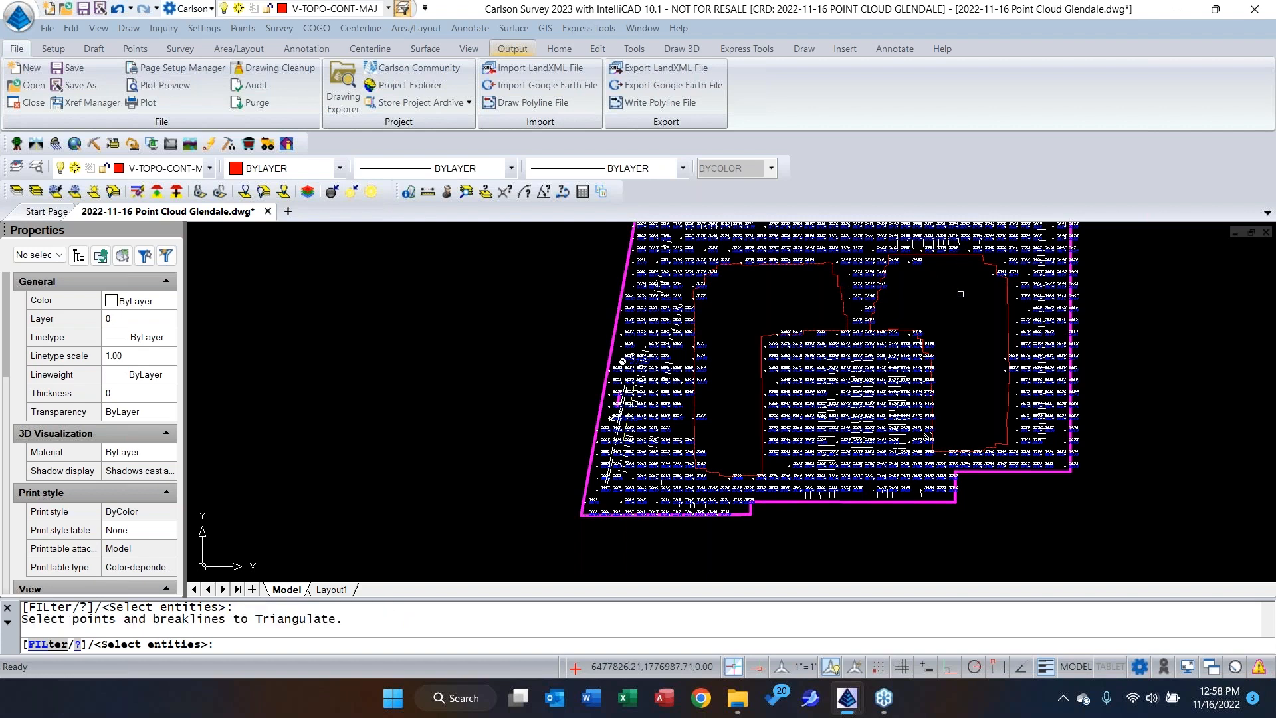
Triangulate and contour all points and breaklines across the whole site, and exit the error log.
scroll(730, 447, down, 2)
click(598, 243)
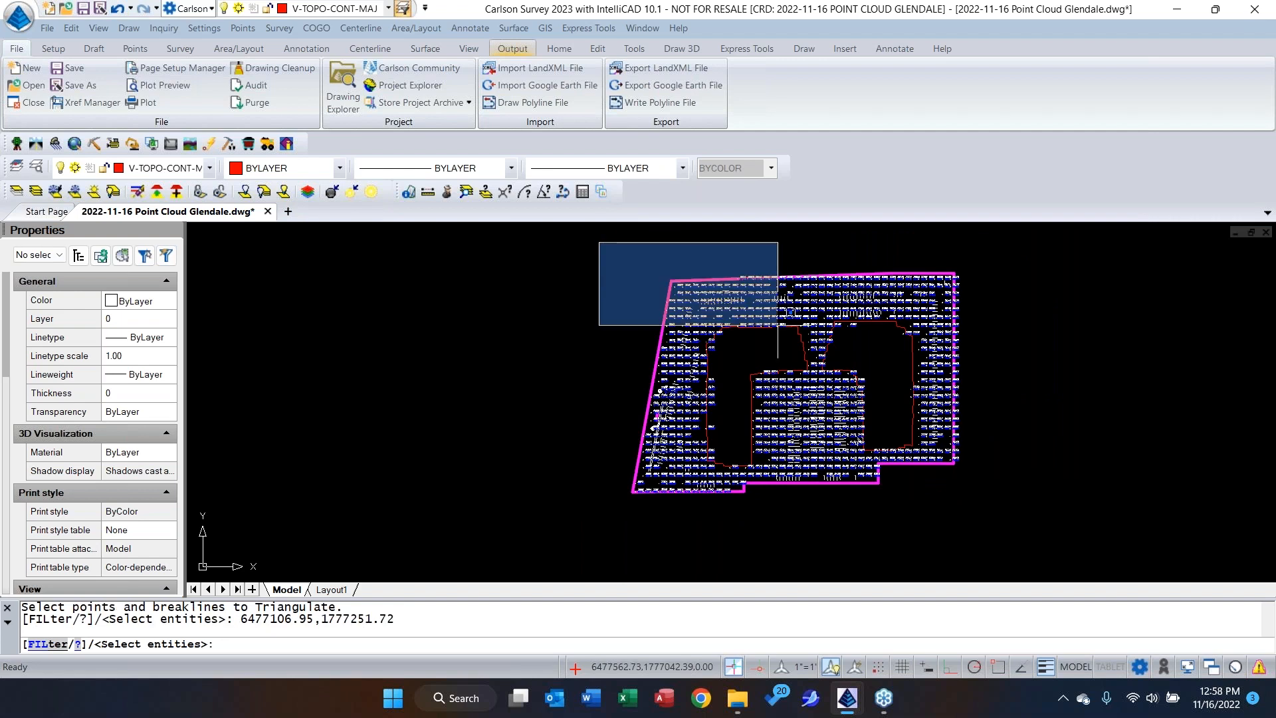
click(1014, 517)
key(Return)
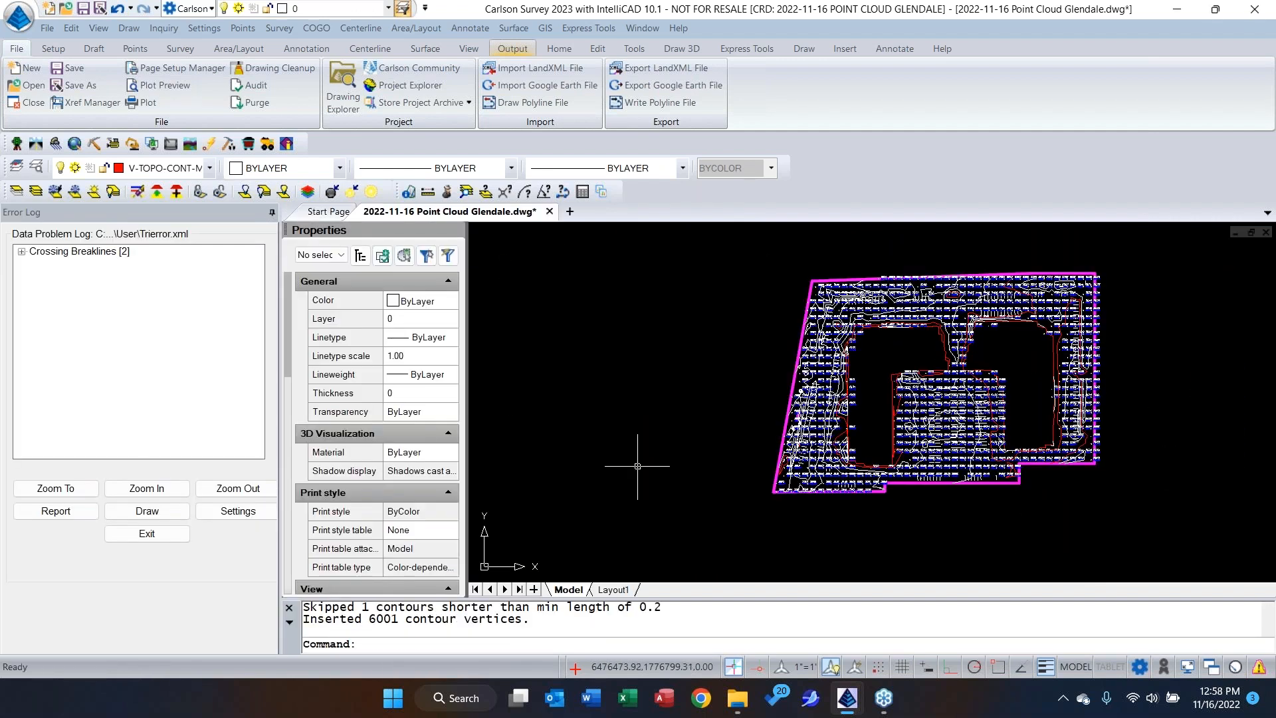
click(151, 533)
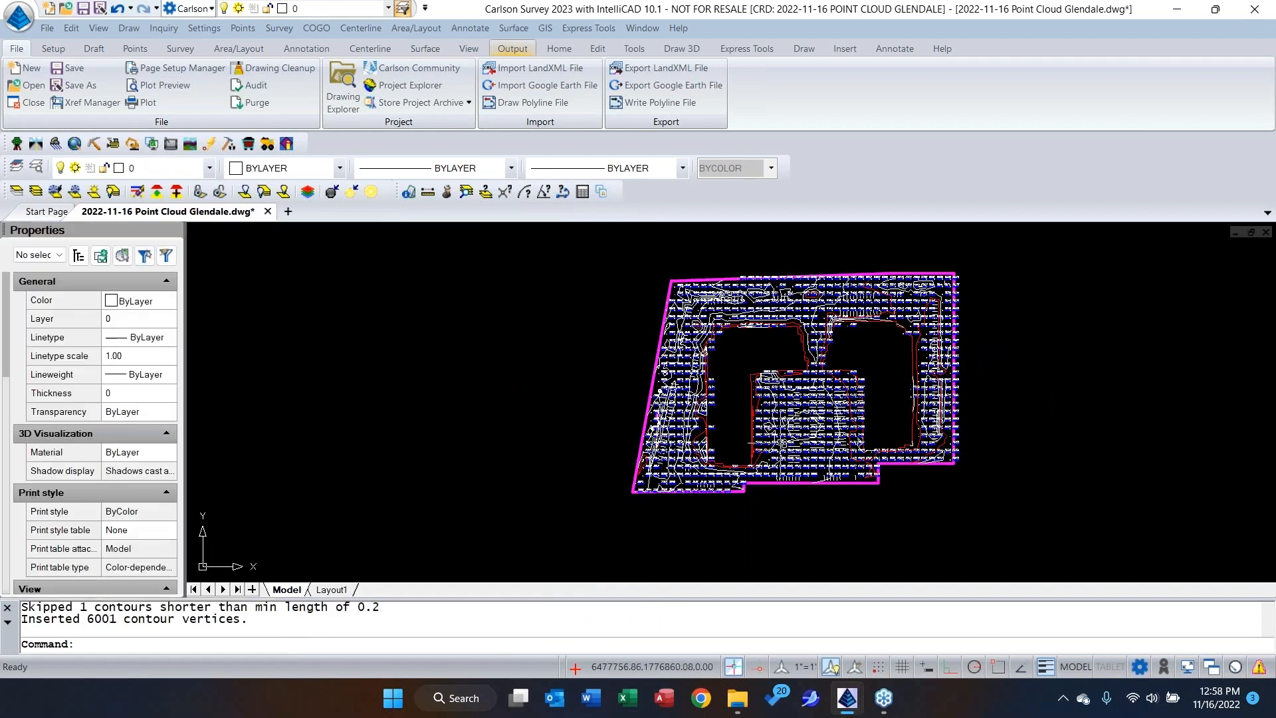
Load the EG.tin surface file into the 3D Surface File Viewer.
click(99, 28)
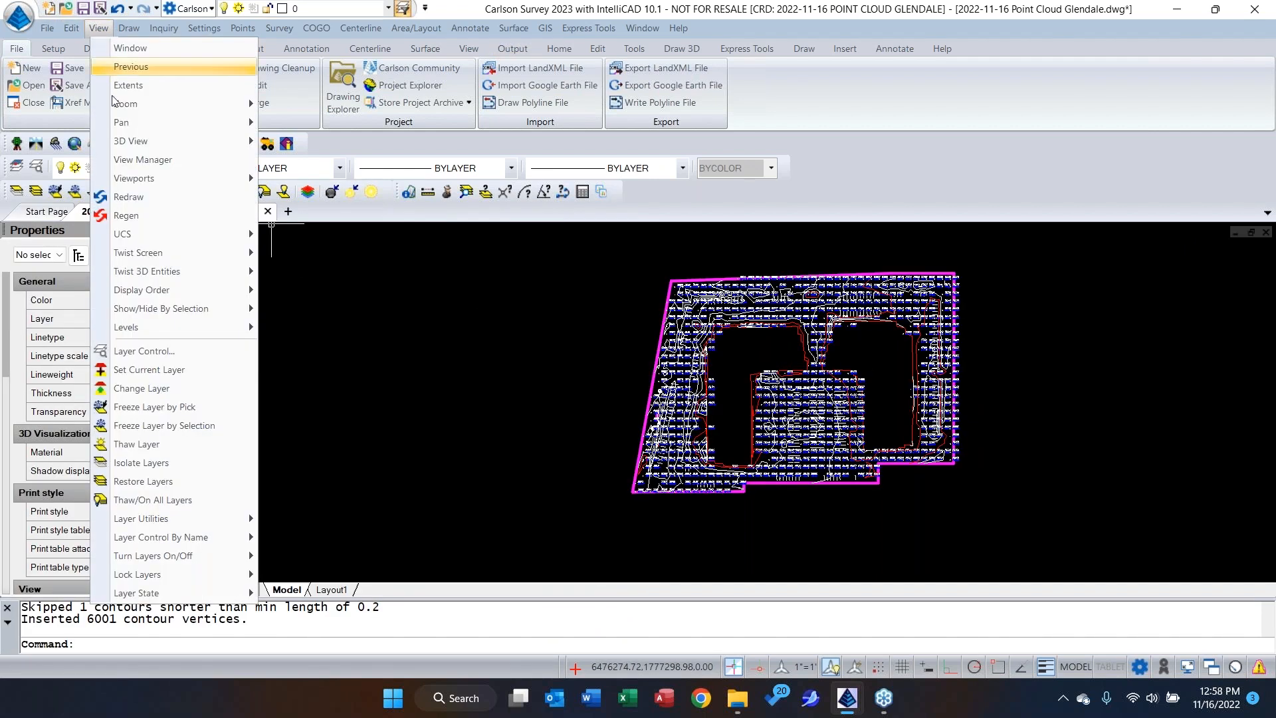
mouse_move(122, 143)
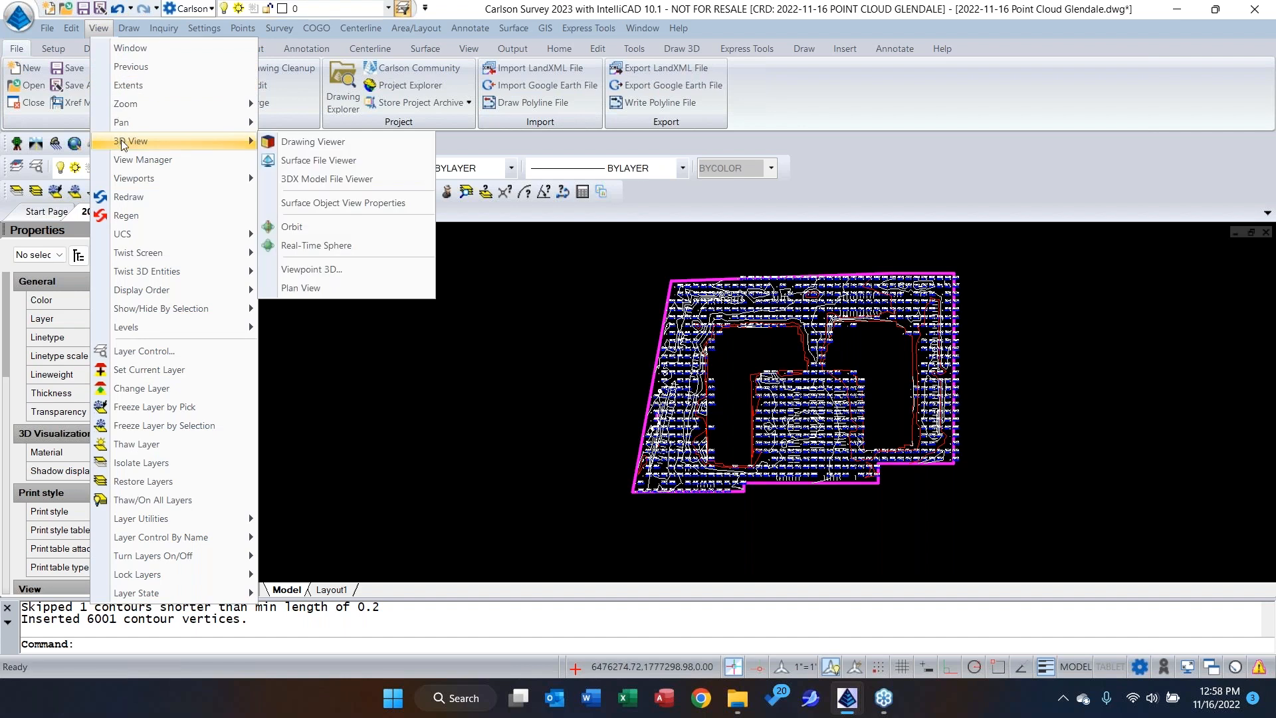
click(325, 166)
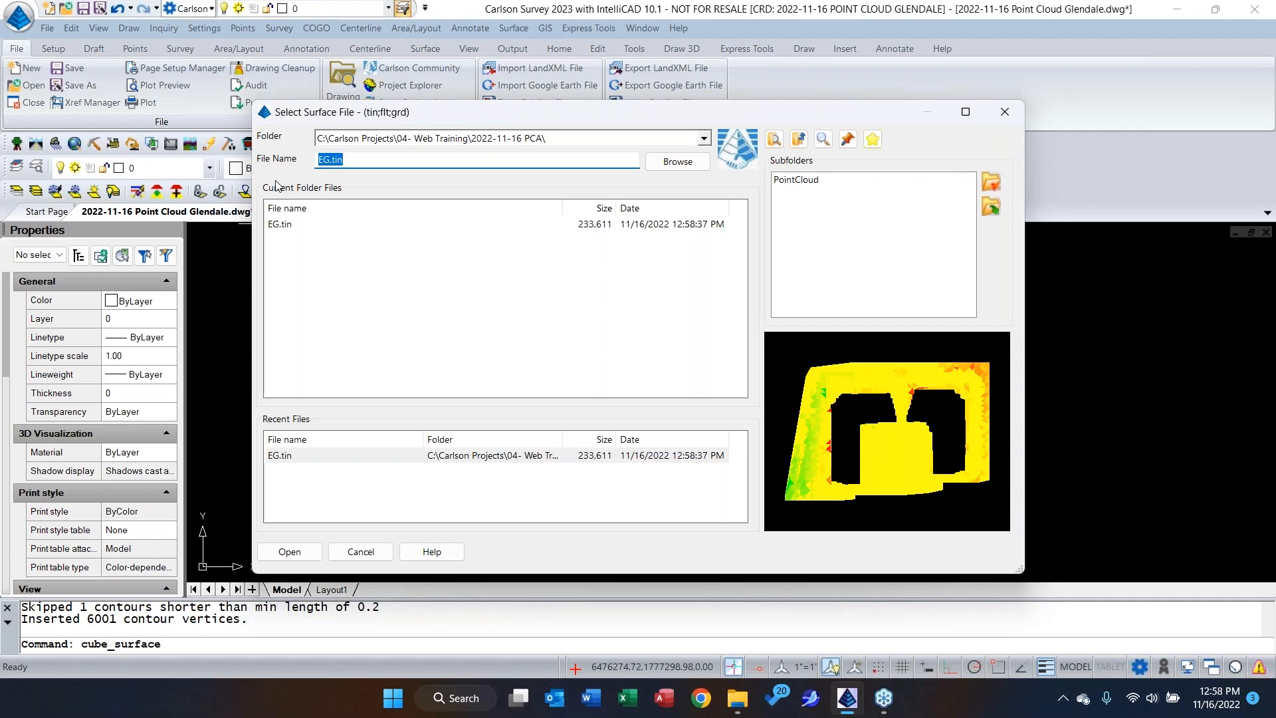
click(289, 552)
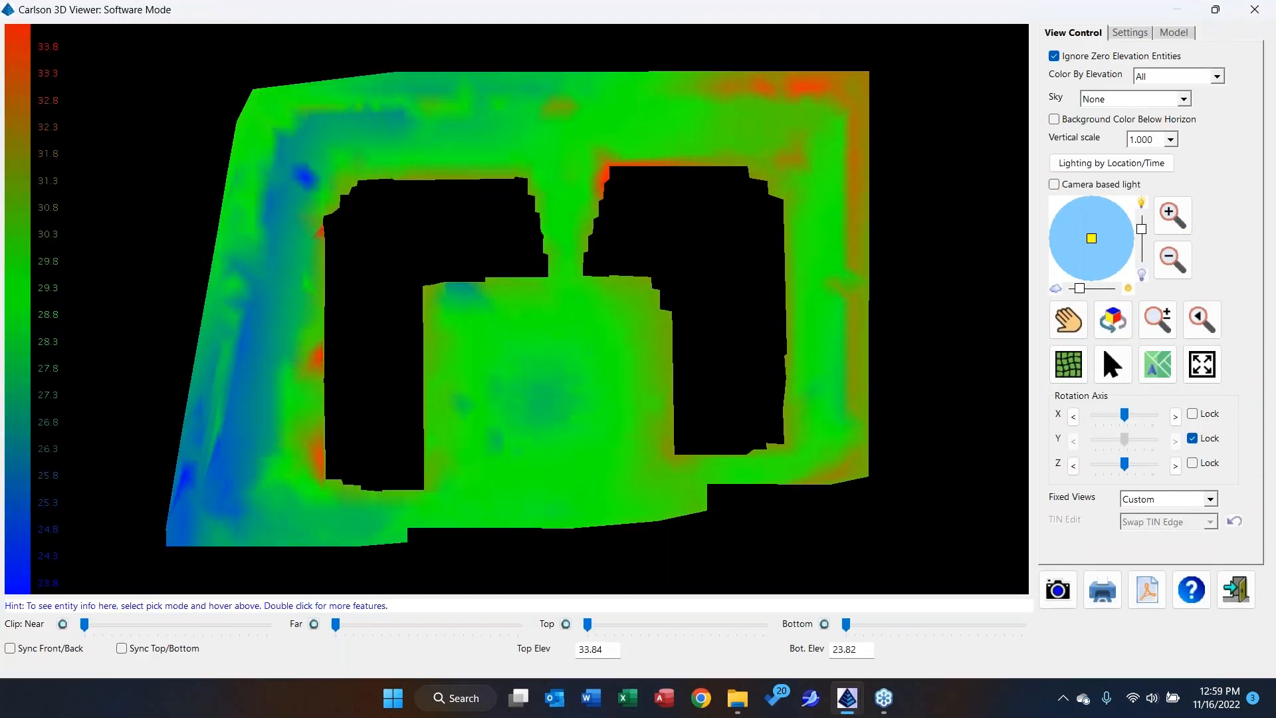
Examine the surface's triangulation as a tilted wireframe, close up on the site's west side, and close the viewer.
click(1063, 363)
drag(579, 454, 516, 342)
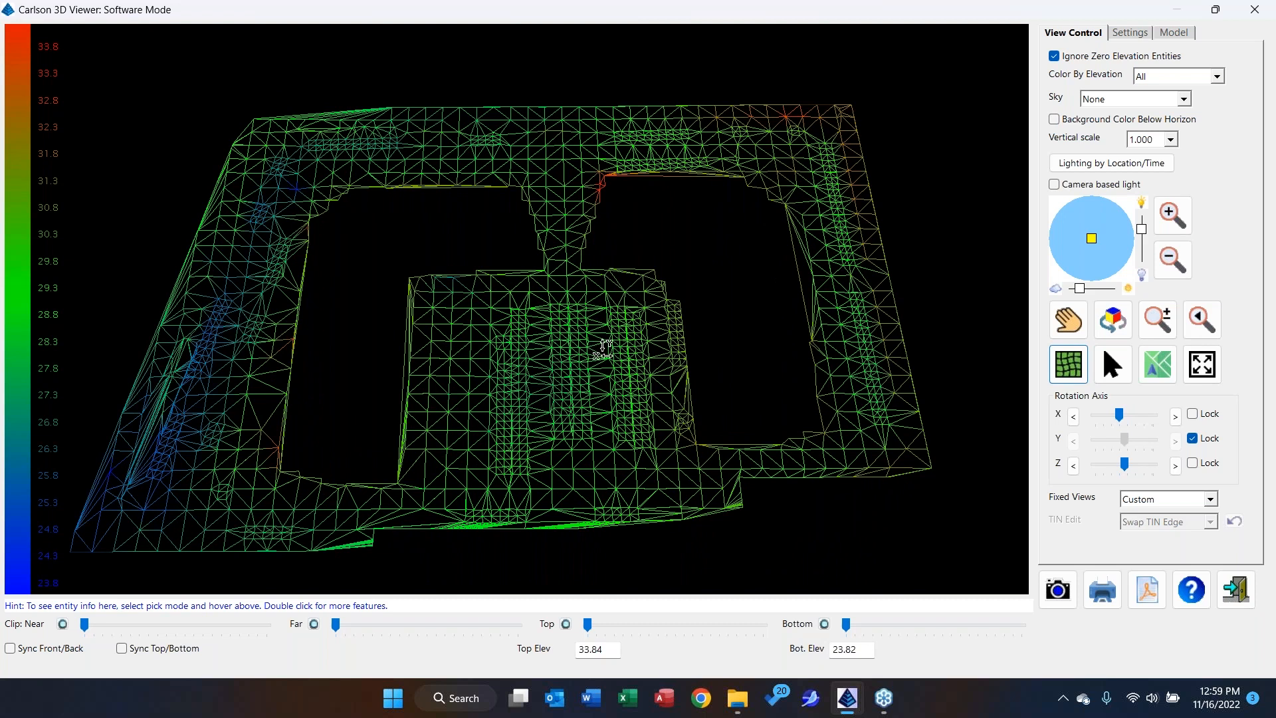
scroll(601, 347, up, 3)
drag(340, 357, 669, 303)
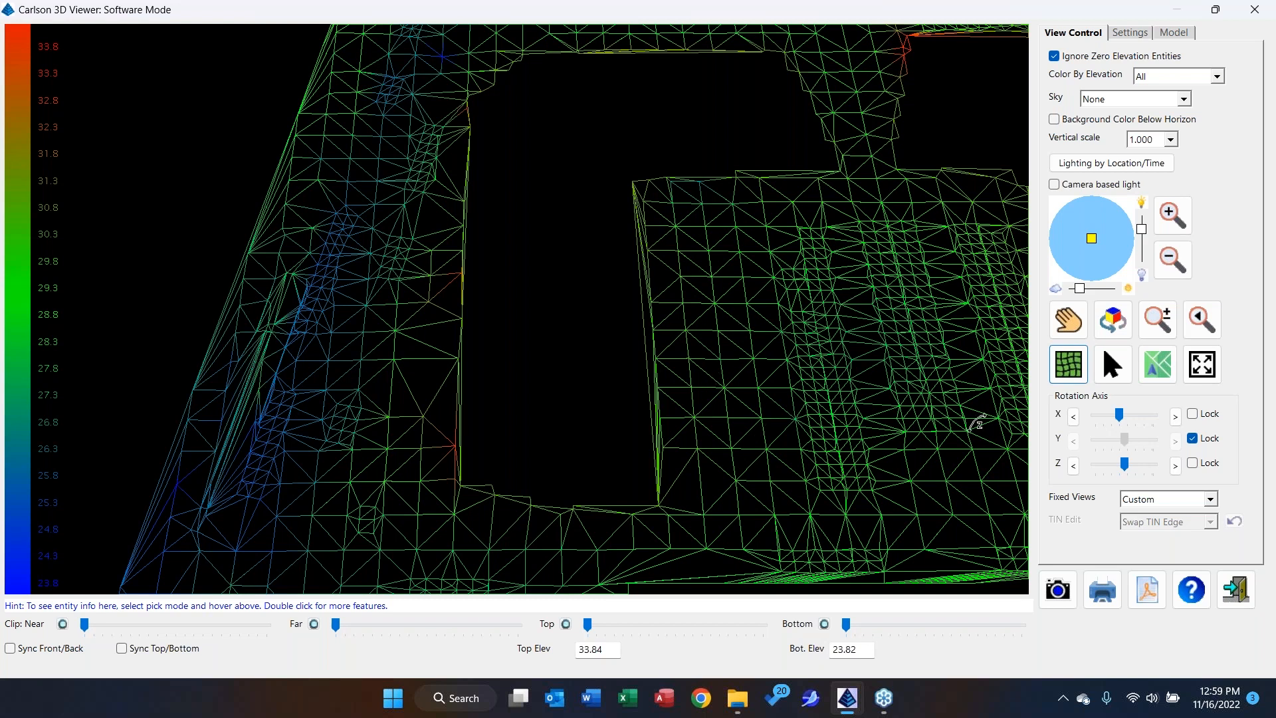
click(1260, 18)
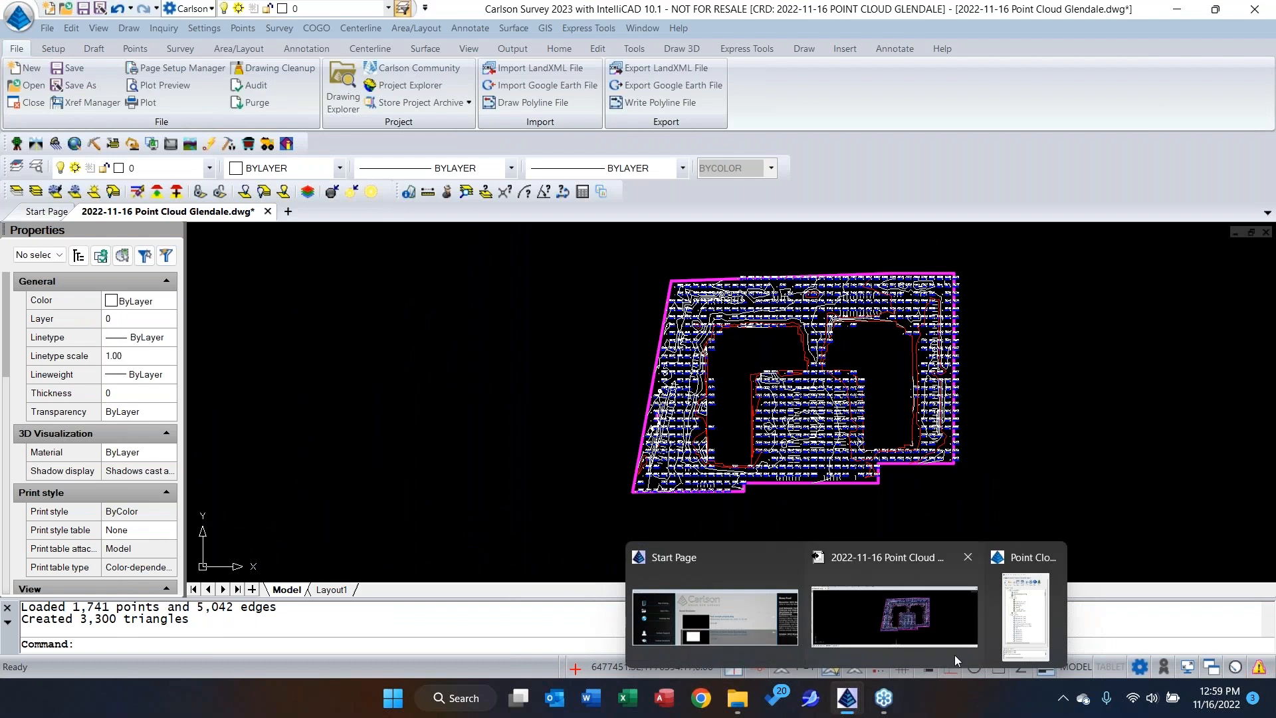
Return to the Point Cloud Advanced window and close the current Glendale project.
click(1026, 615)
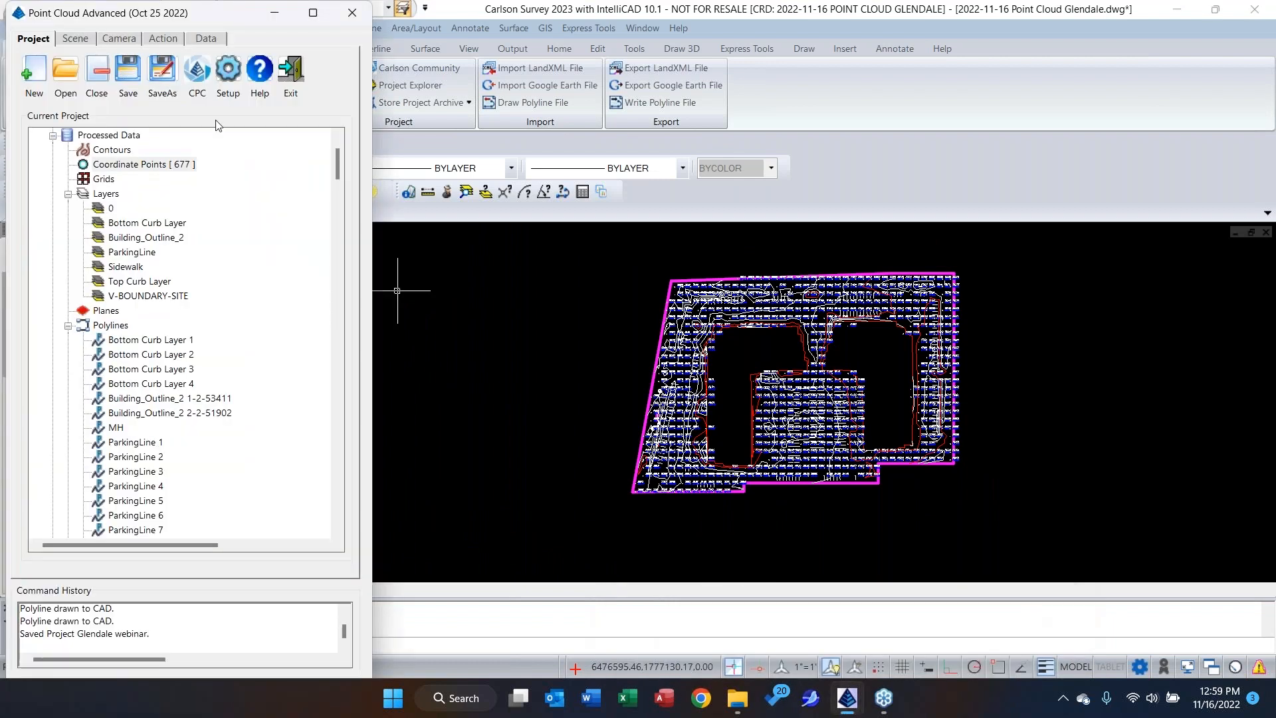
click(100, 75)
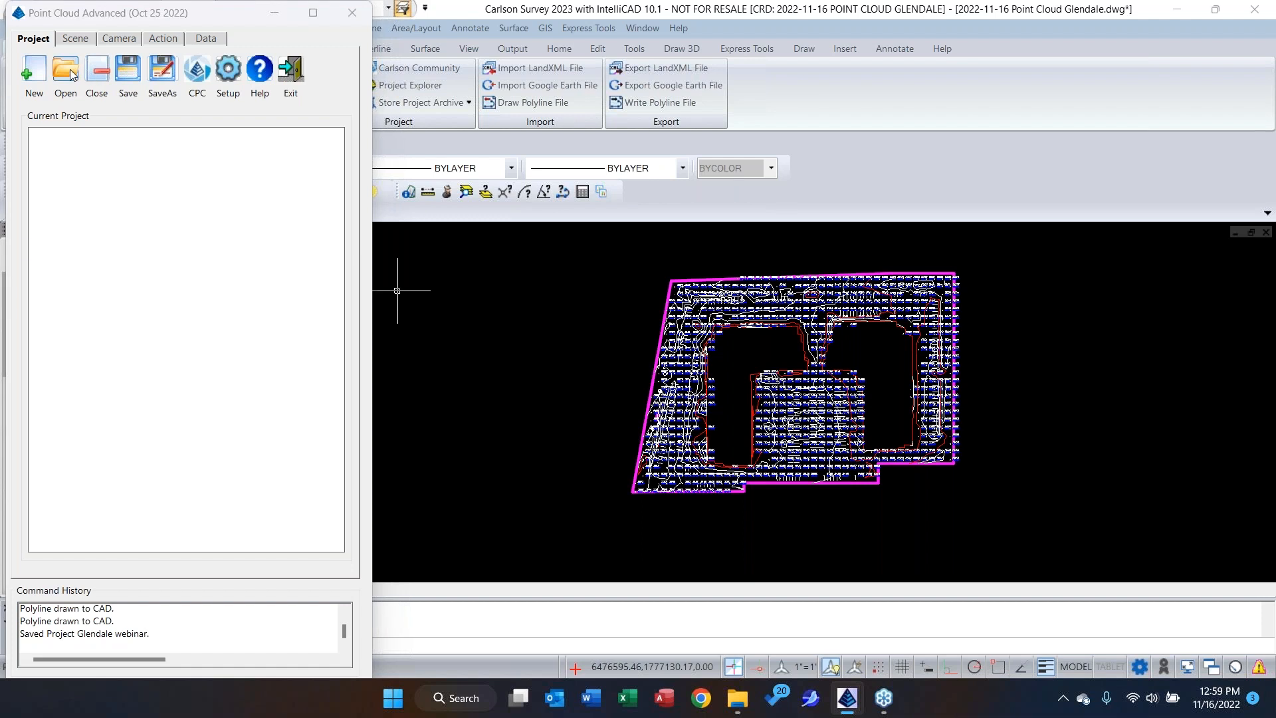
Open the Little Caesars Building.pc project and display its Scene Little_Caesars point cloud.
click(71, 73)
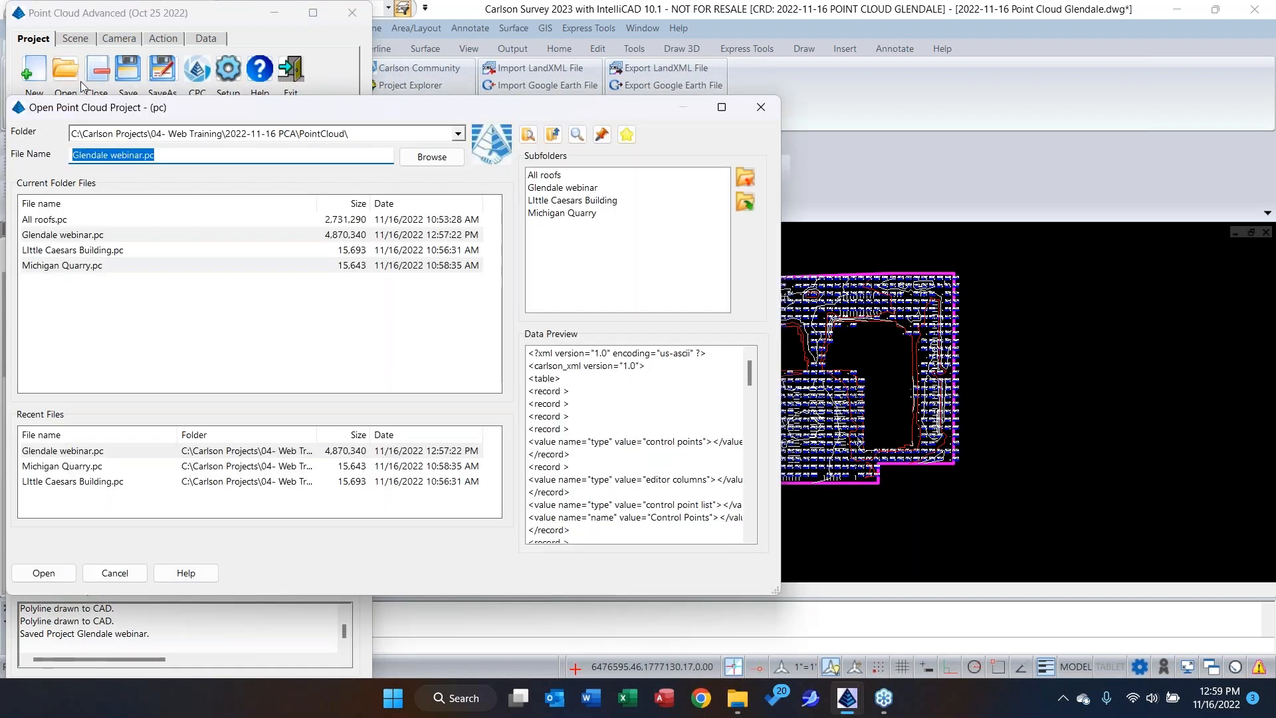
double_click(95, 252)
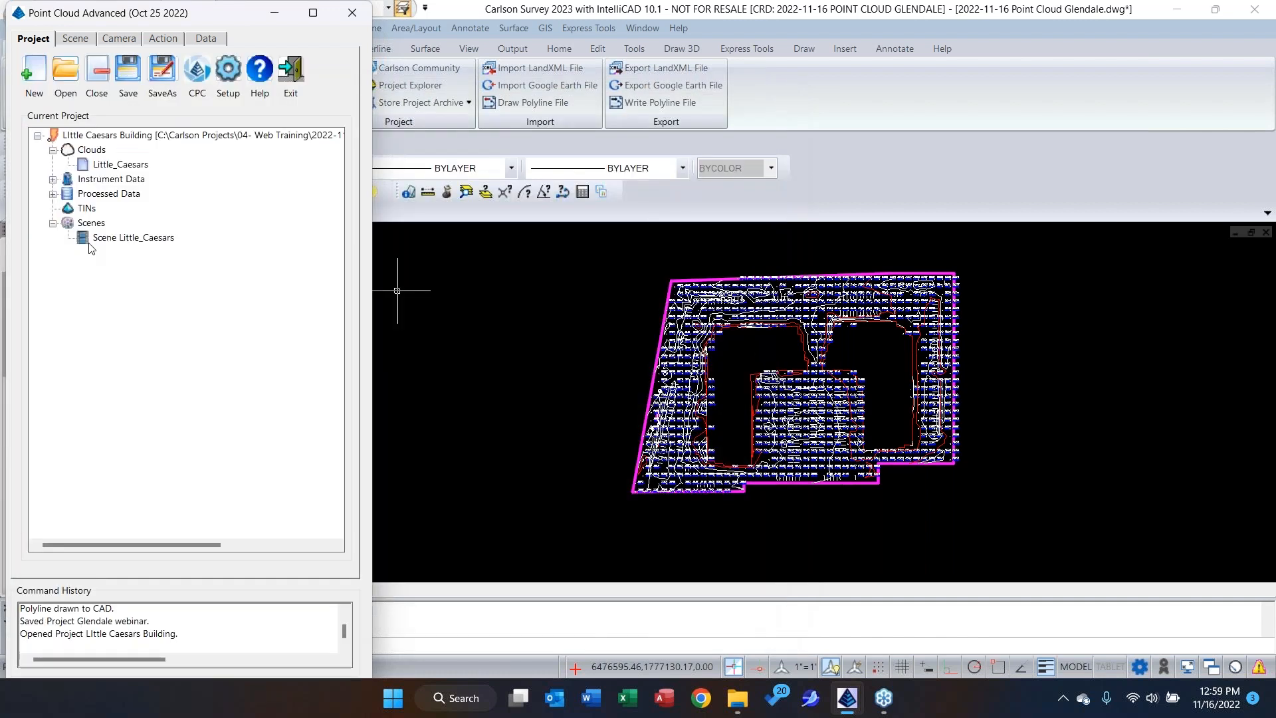
double_click(120, 238)
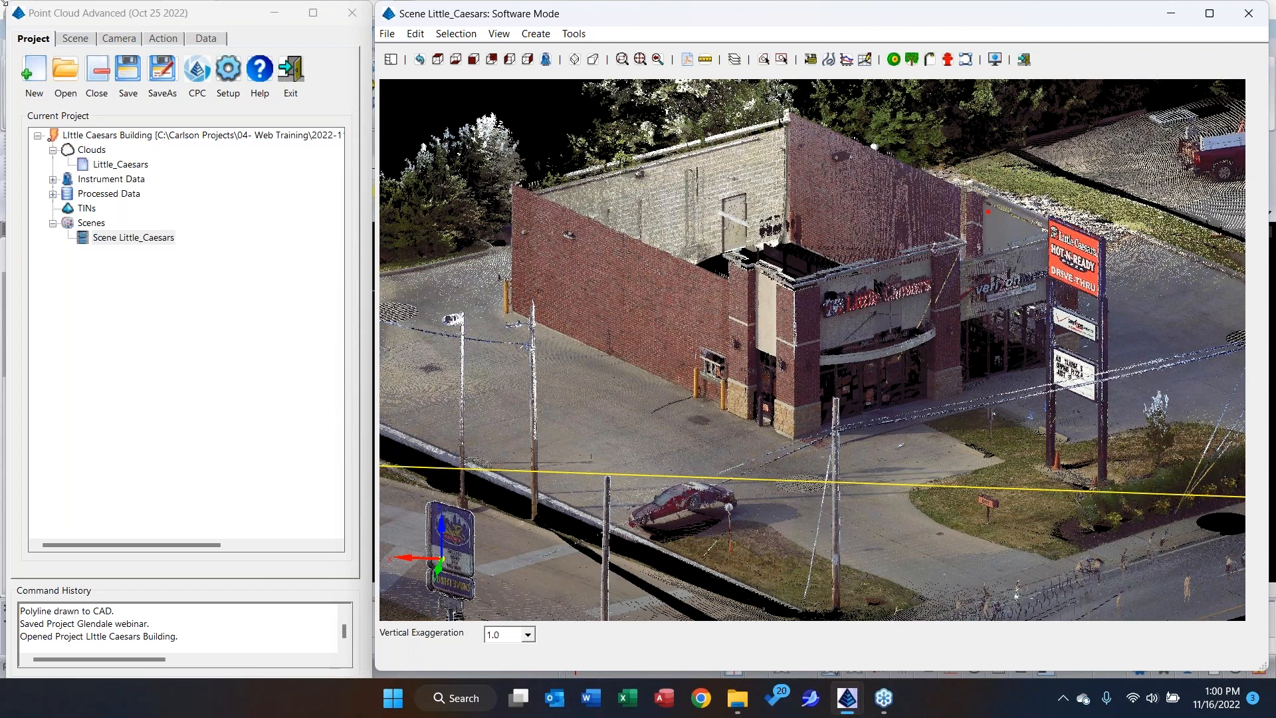
Extract the building outline by wall from the long brick side wall onto layer Building_Outline_2, with 8 ft minimum wall height and 12 ft story height.
click(164, 41)
click(136, 520)
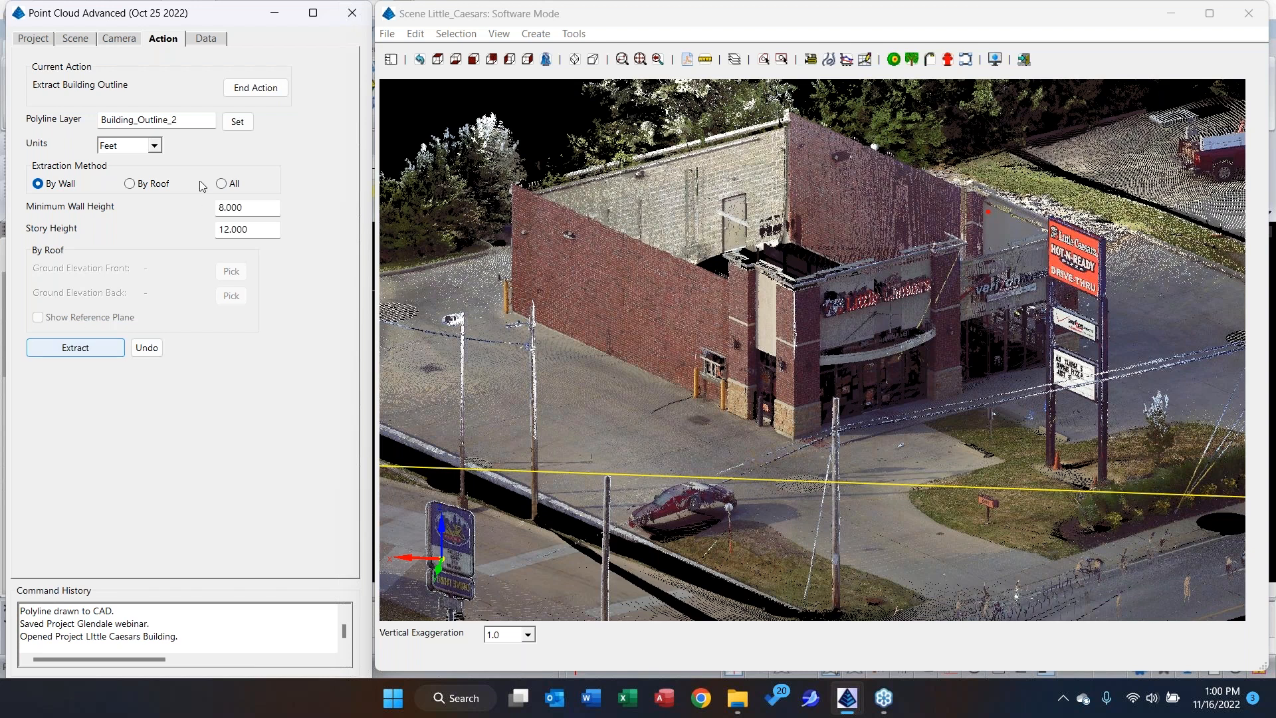
click(84, 351)
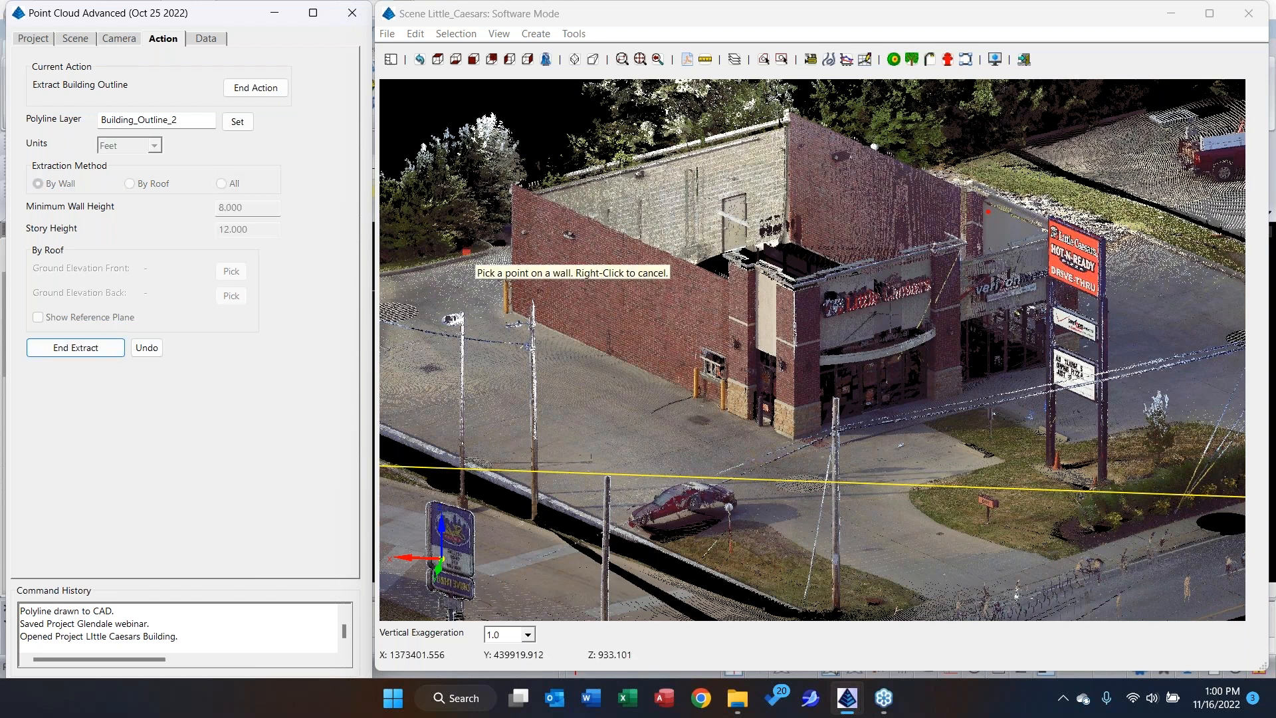
click(620, 298)
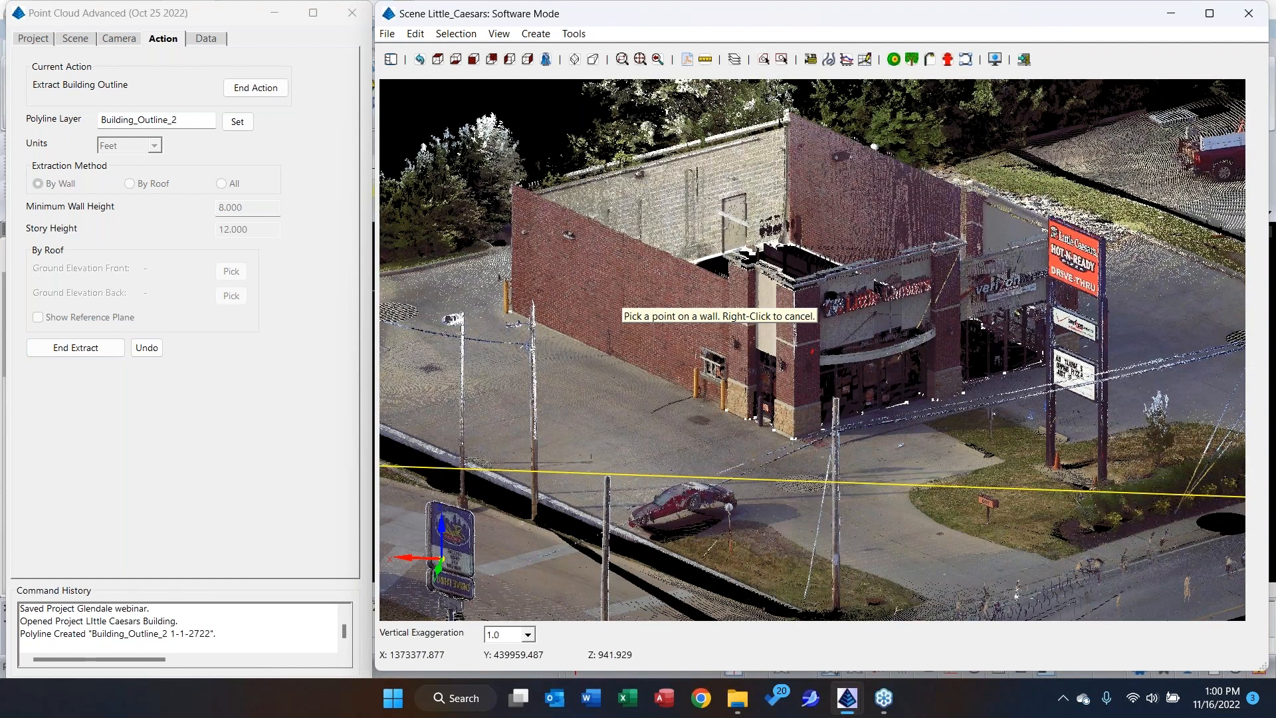
click(267, 90)
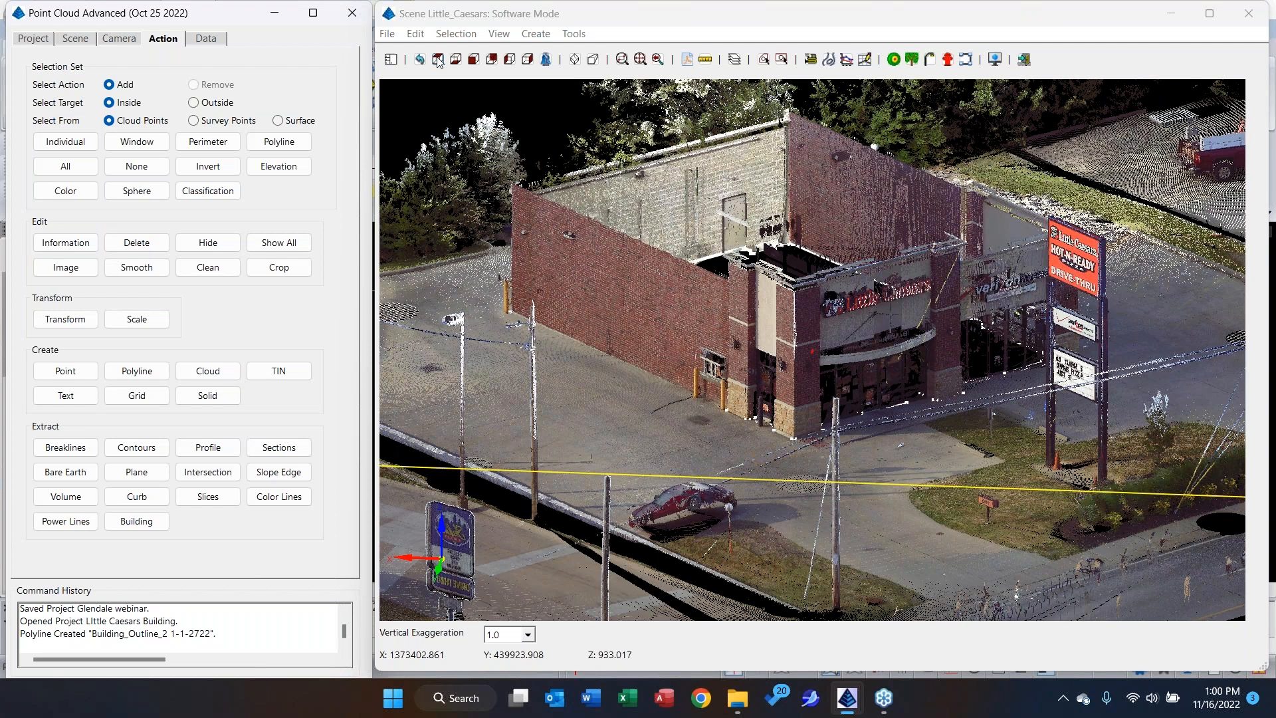
Examine the extracted building outline from below and above, and return to an angled view of the building.
click(455, 60)
click(456, 63)
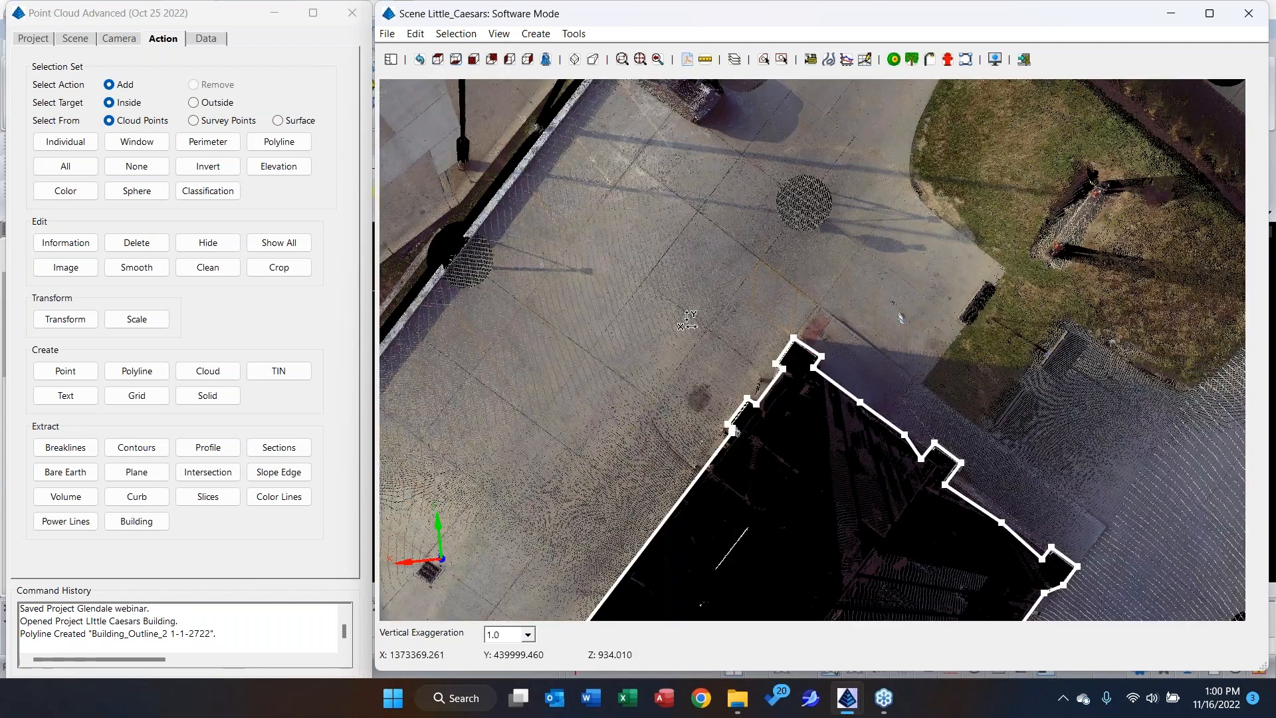
middle_drag(821, 321, 835, 199)
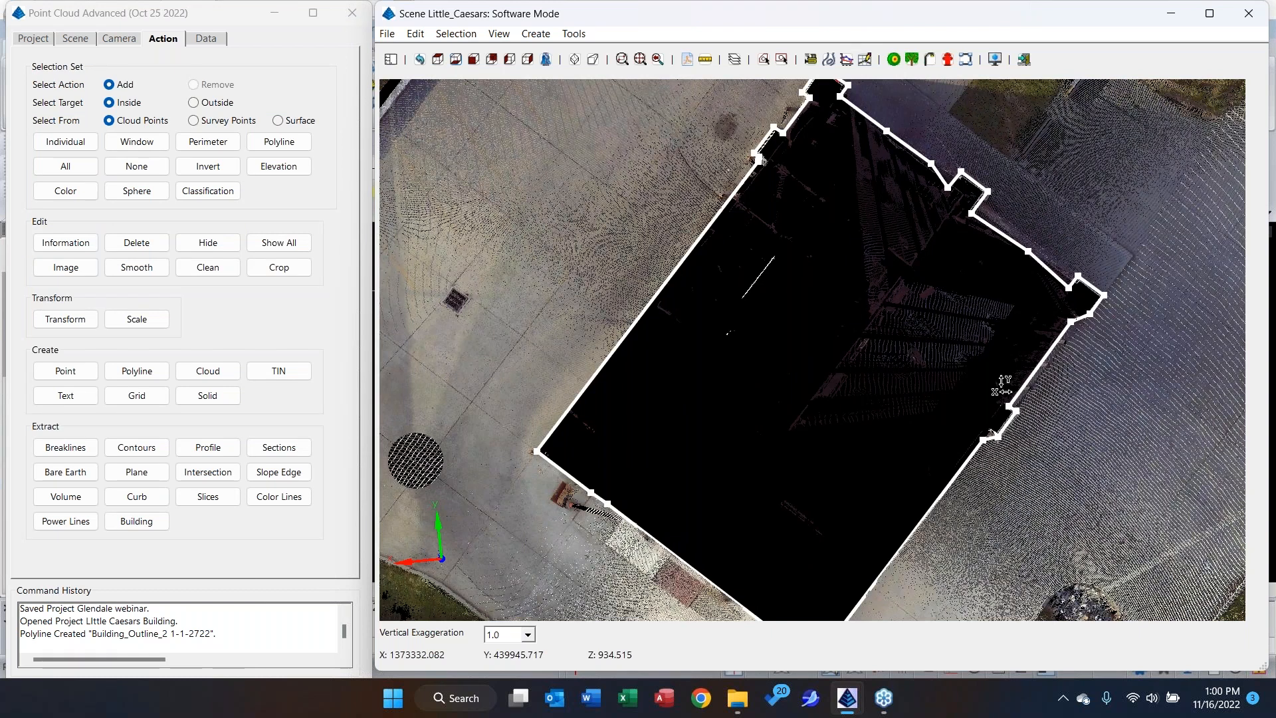
click(444, 62)
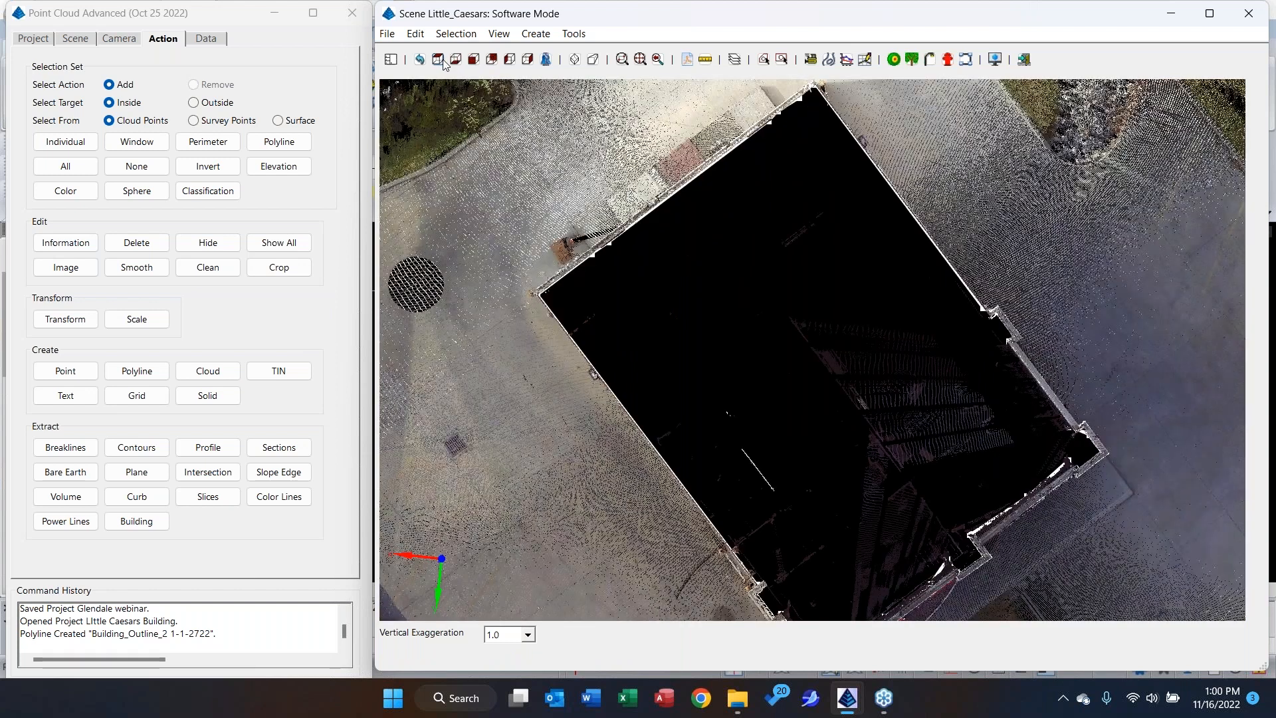
drag(753, 412, 738, 443)
middle_drag(611, 489, 644, 413)
drag(644, 413, 749, 415)
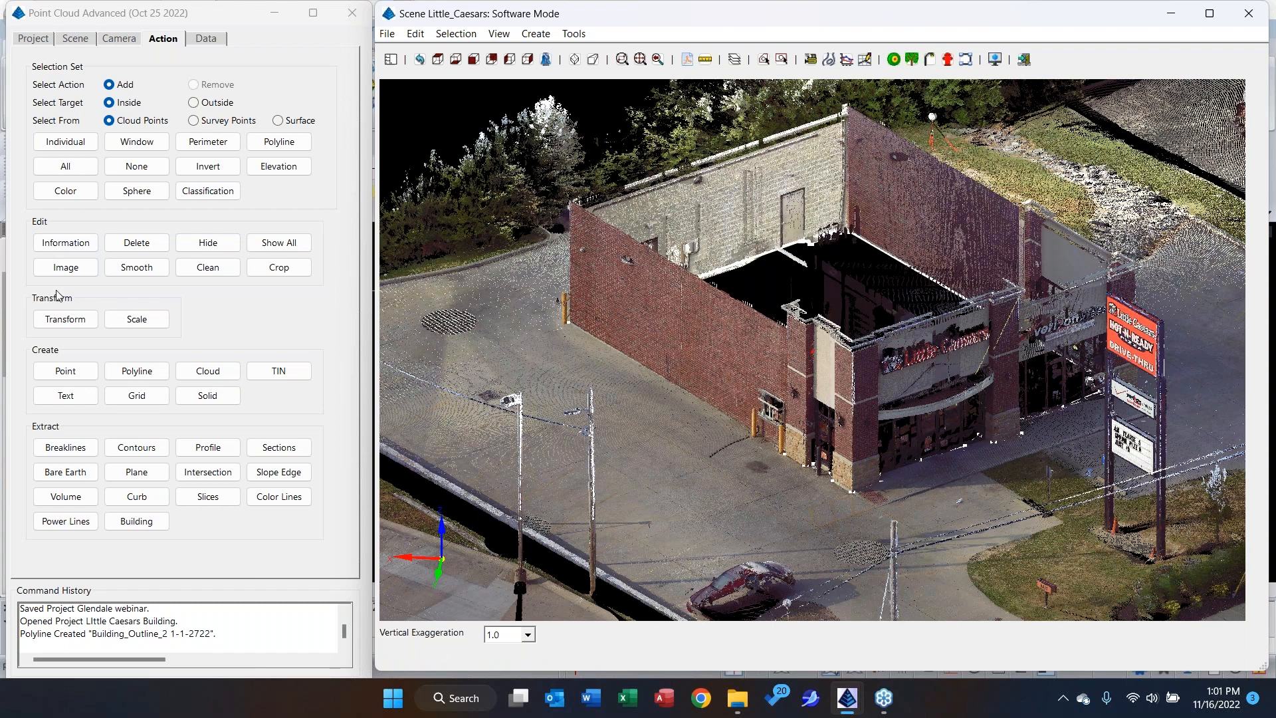
Extract the long brick side wall as a plane with a full shrink-wrap polyline on layer WALL, using 1 Point pick mode.
click(143, 479)
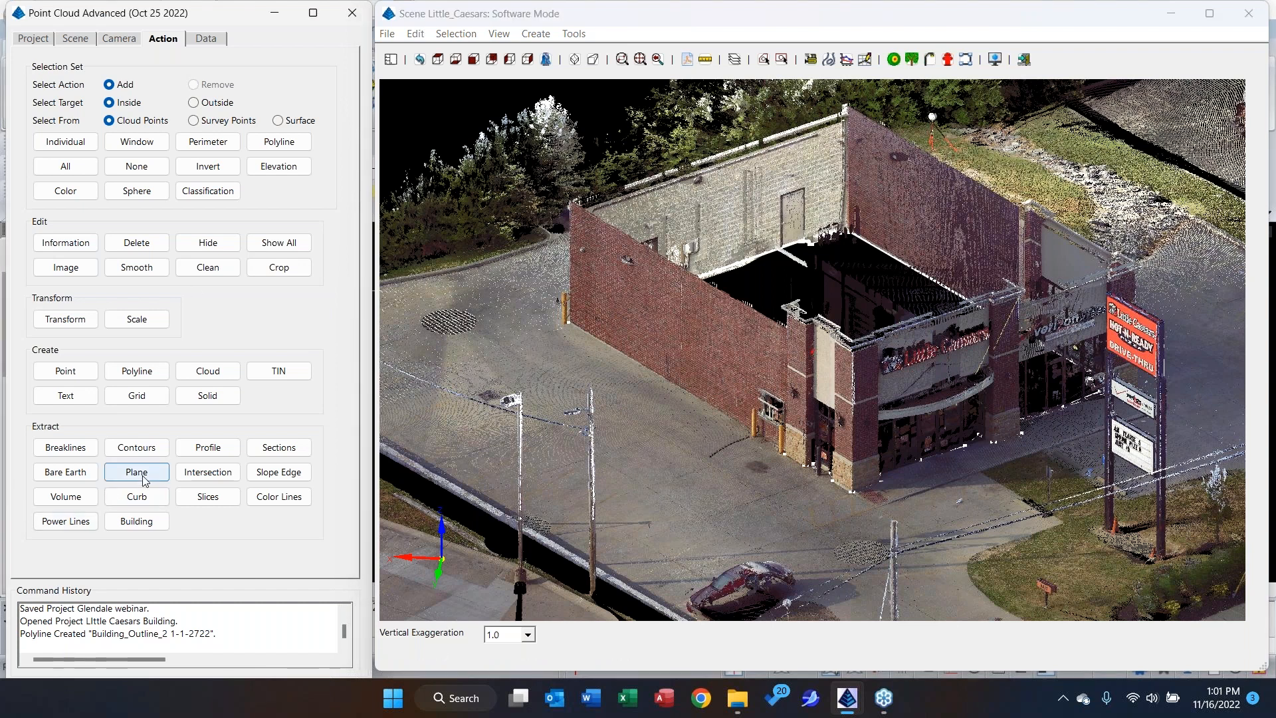
click(123, 196)
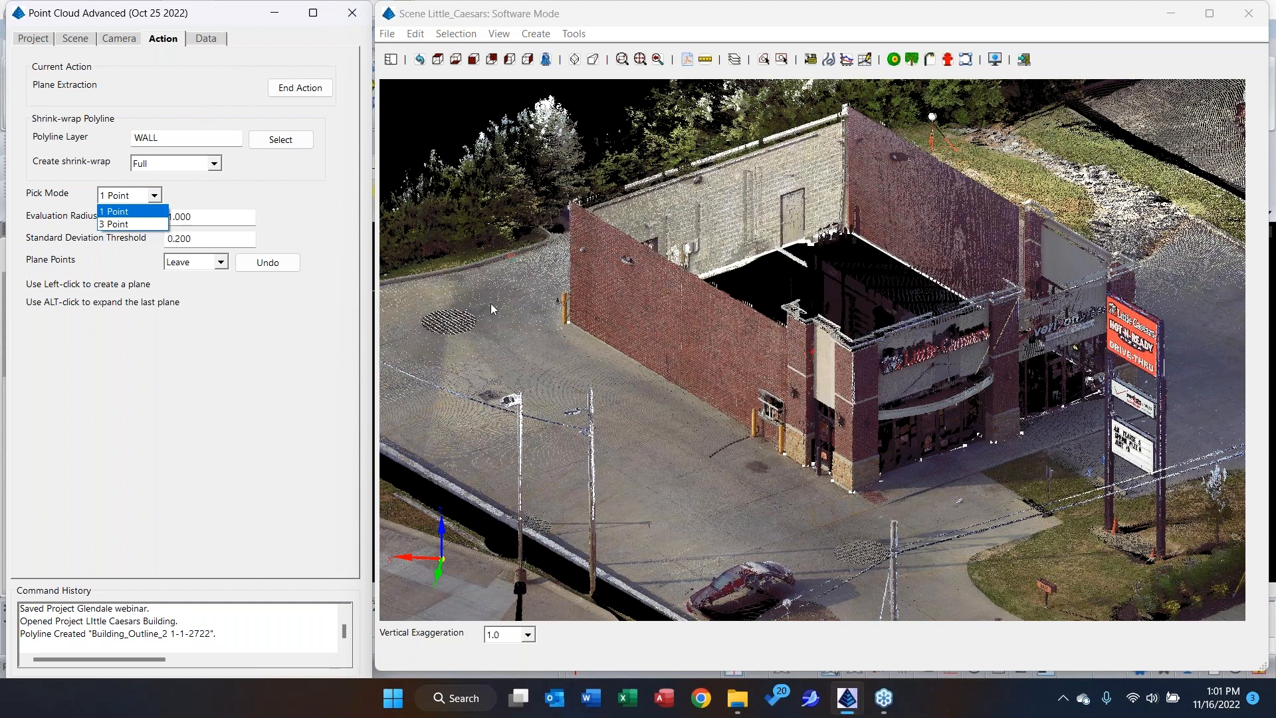
click(123, 224)
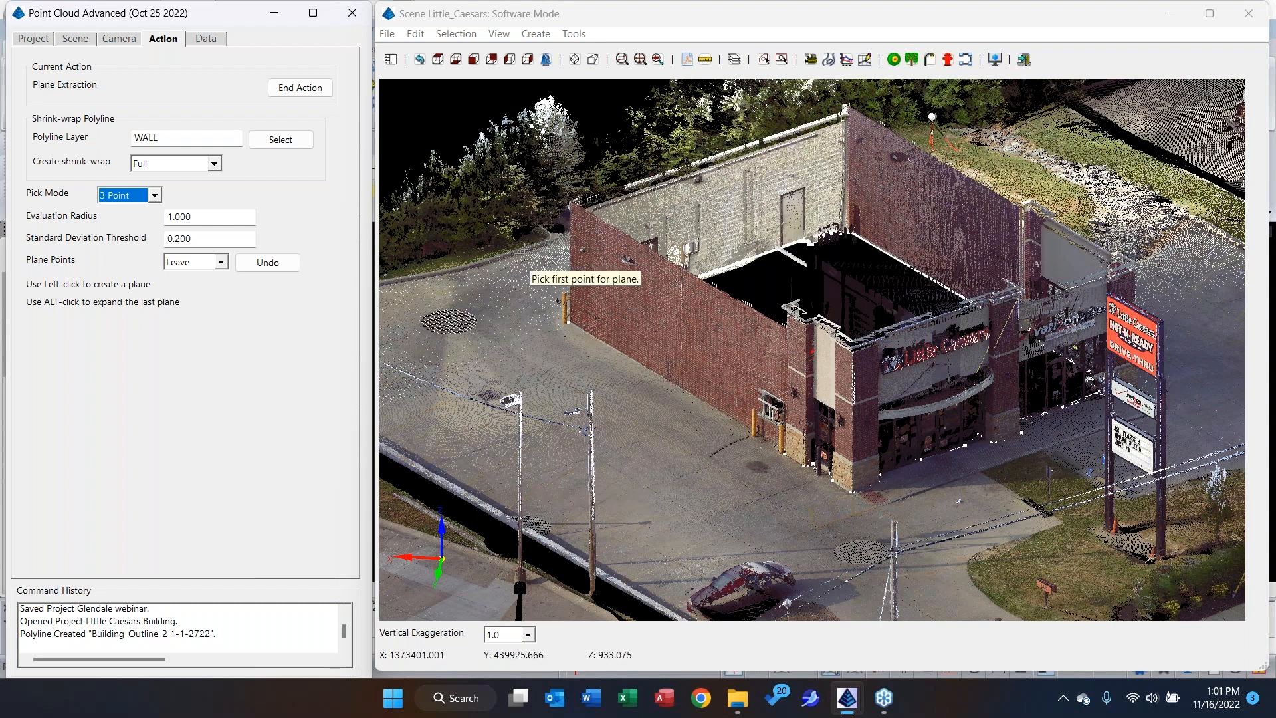
click(171, 164)
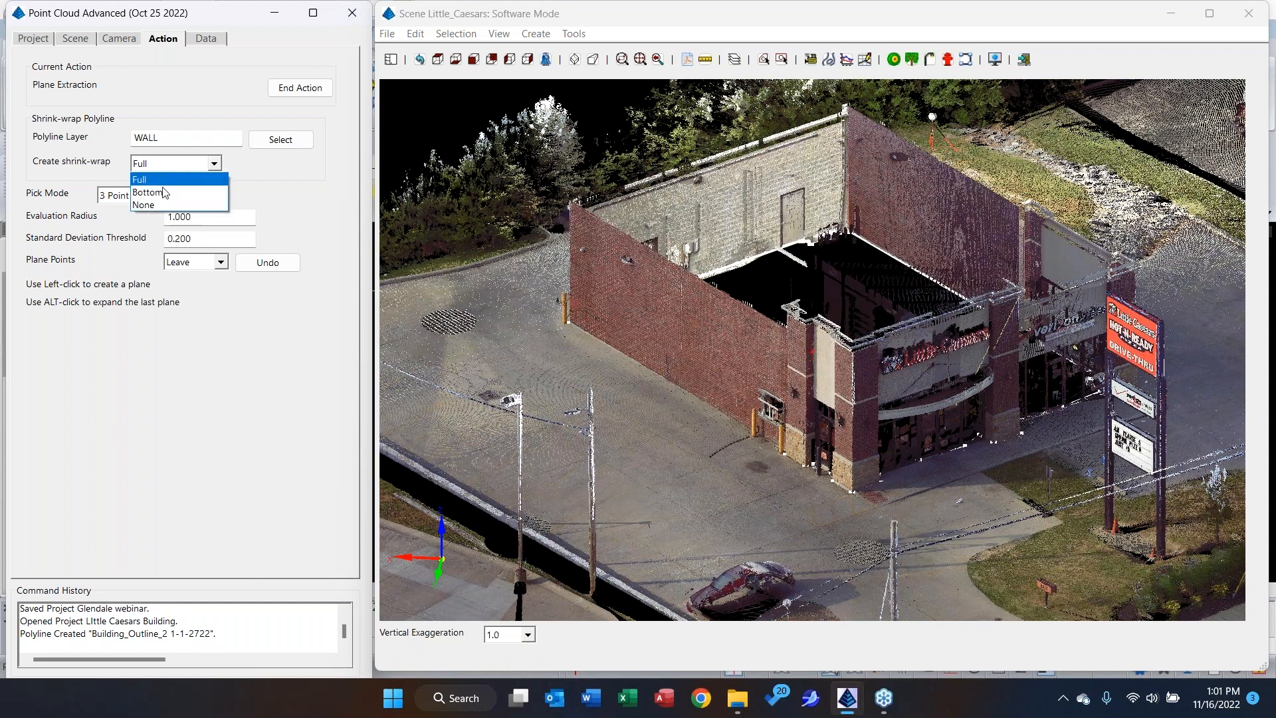
click(152, 183)
click(130, 194)
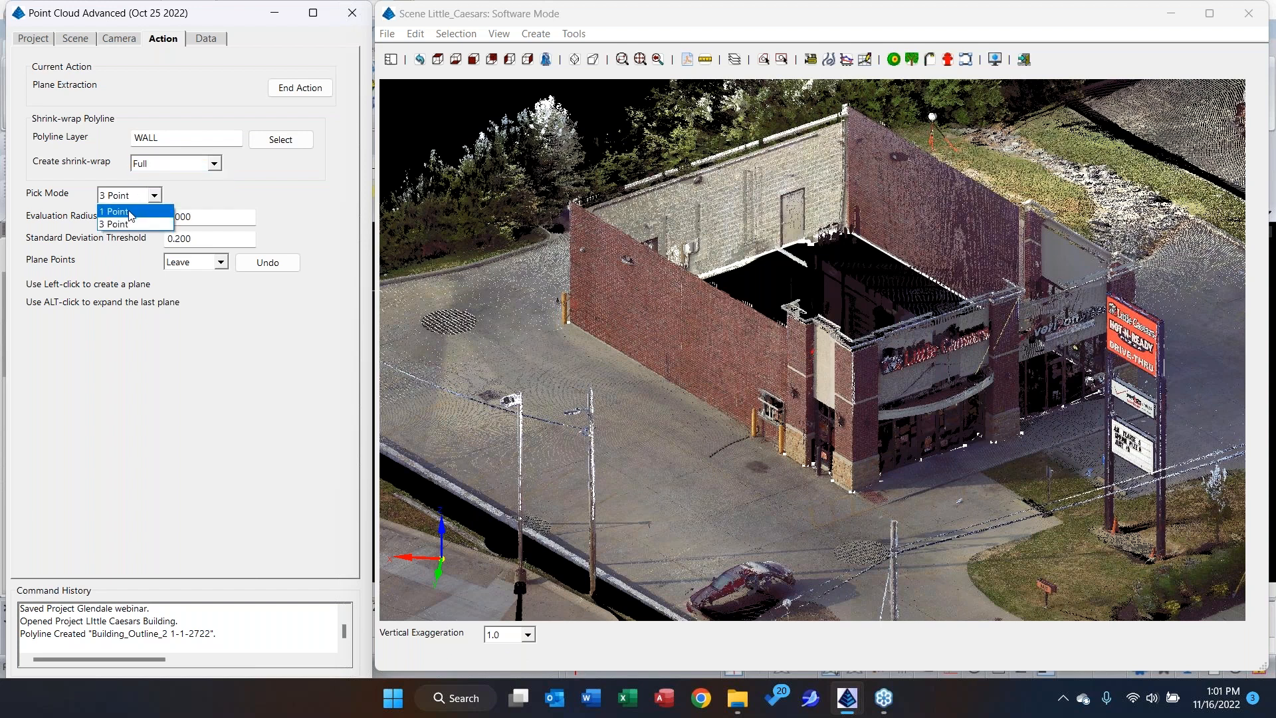
click(129, 204)
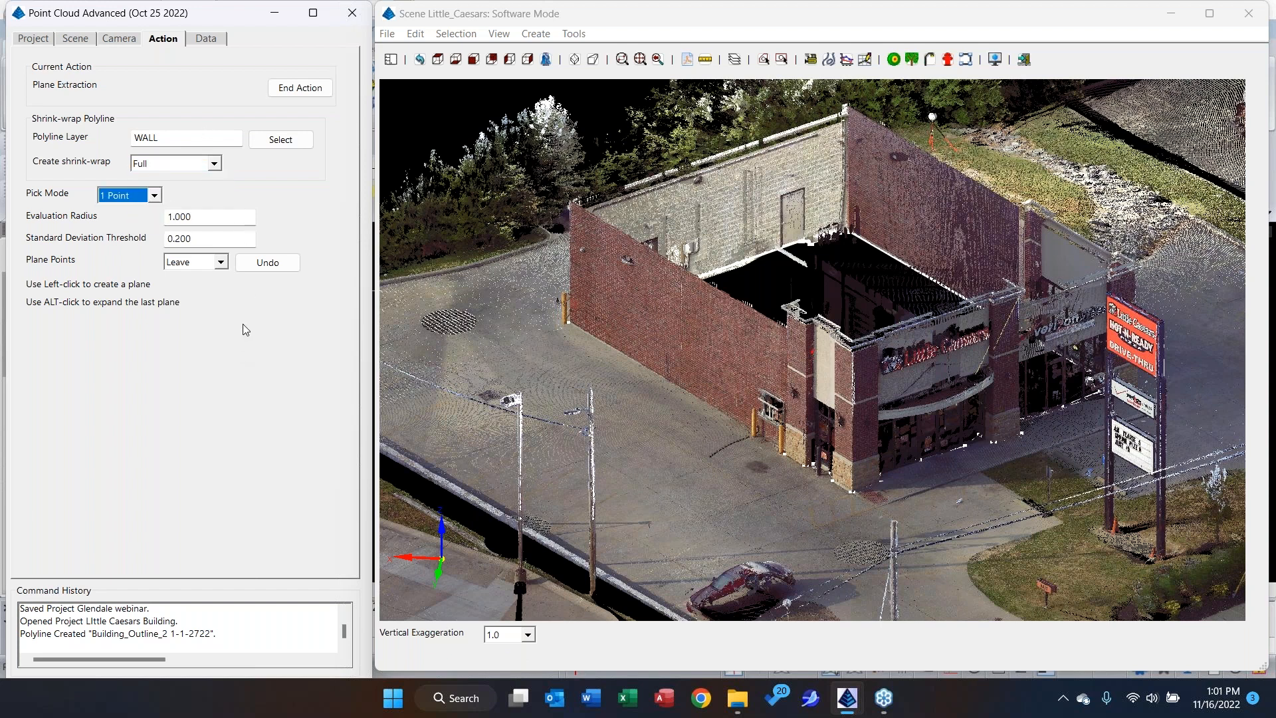
click(658, 319)
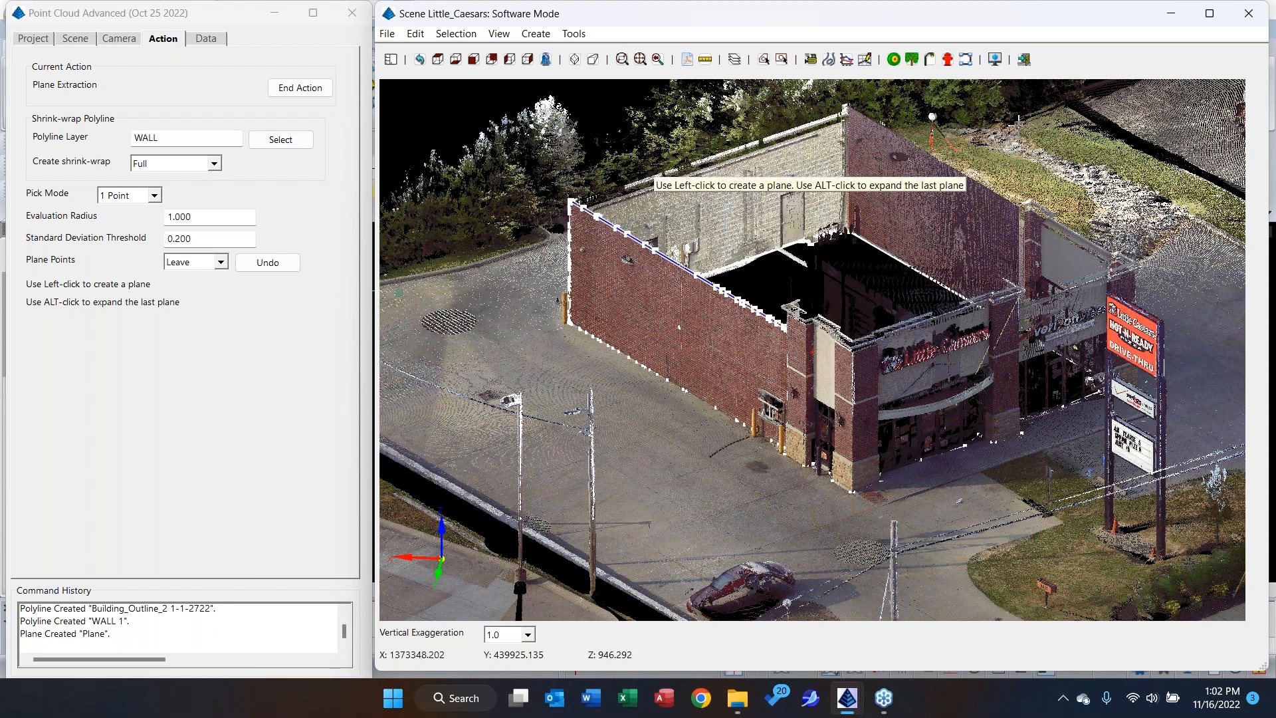
click(310, 91)
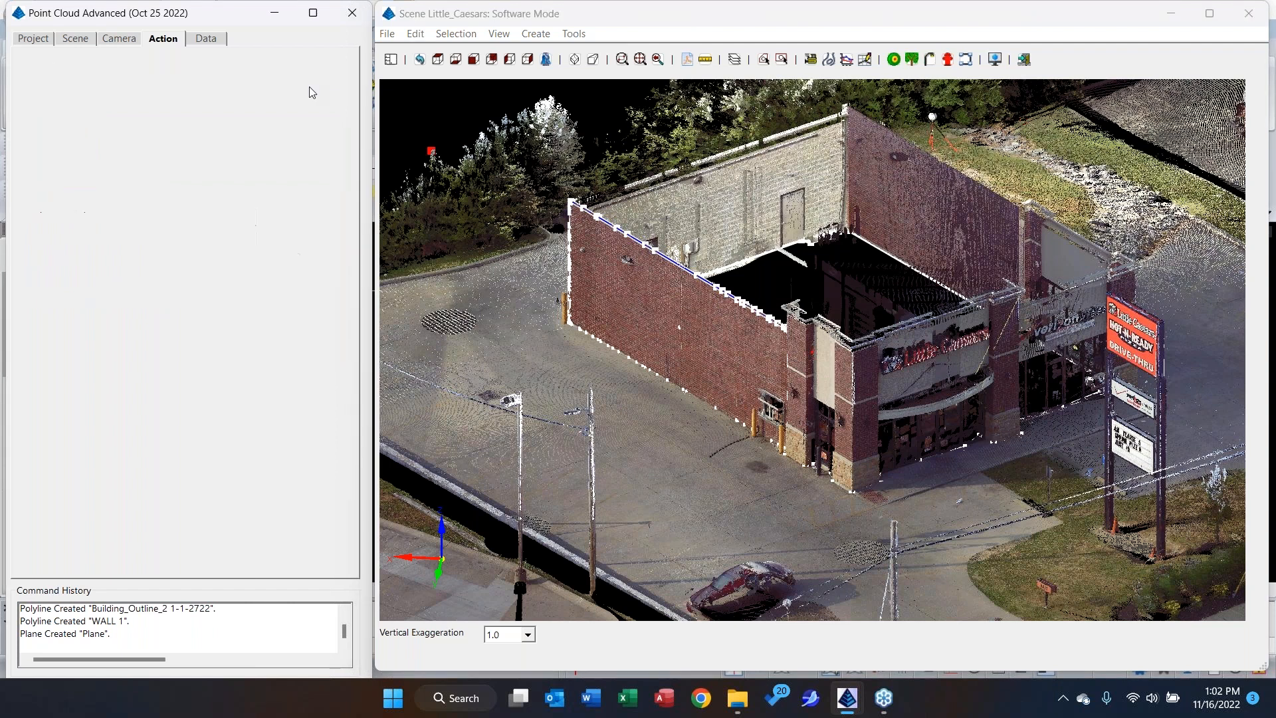
Extract the nearest overhead wire between the first two utility poles with 3 Point detection, as a polyline on layer PowerLines.
scroll(612, 222, down, 5)
drag(470, 177, 842, 334)
scroll(842, 334, up, 3)
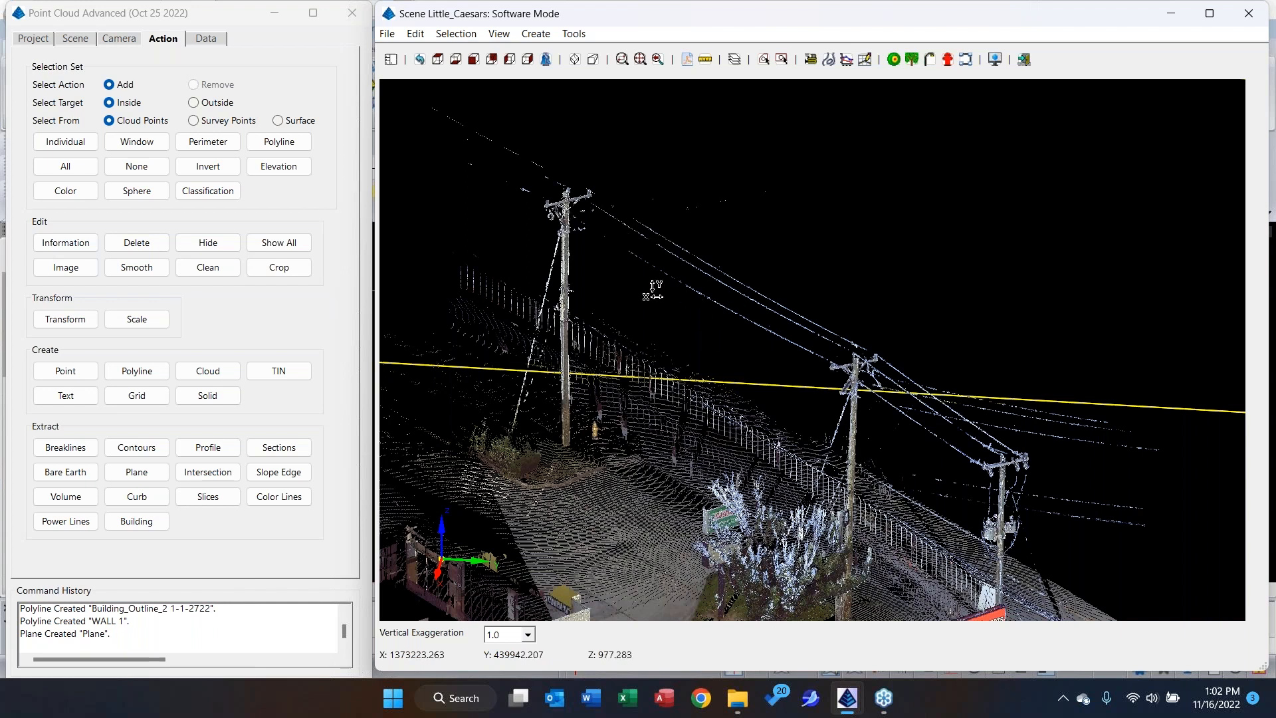
click(48, 525)
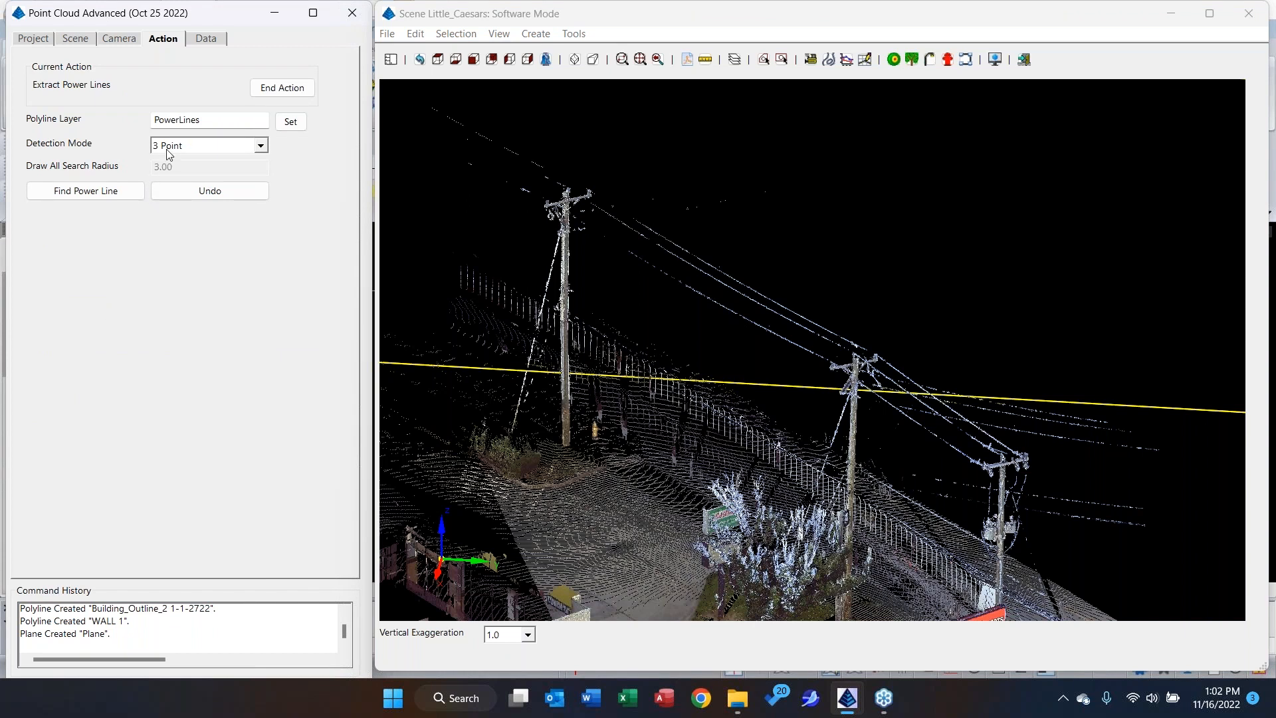
click(106, 191)
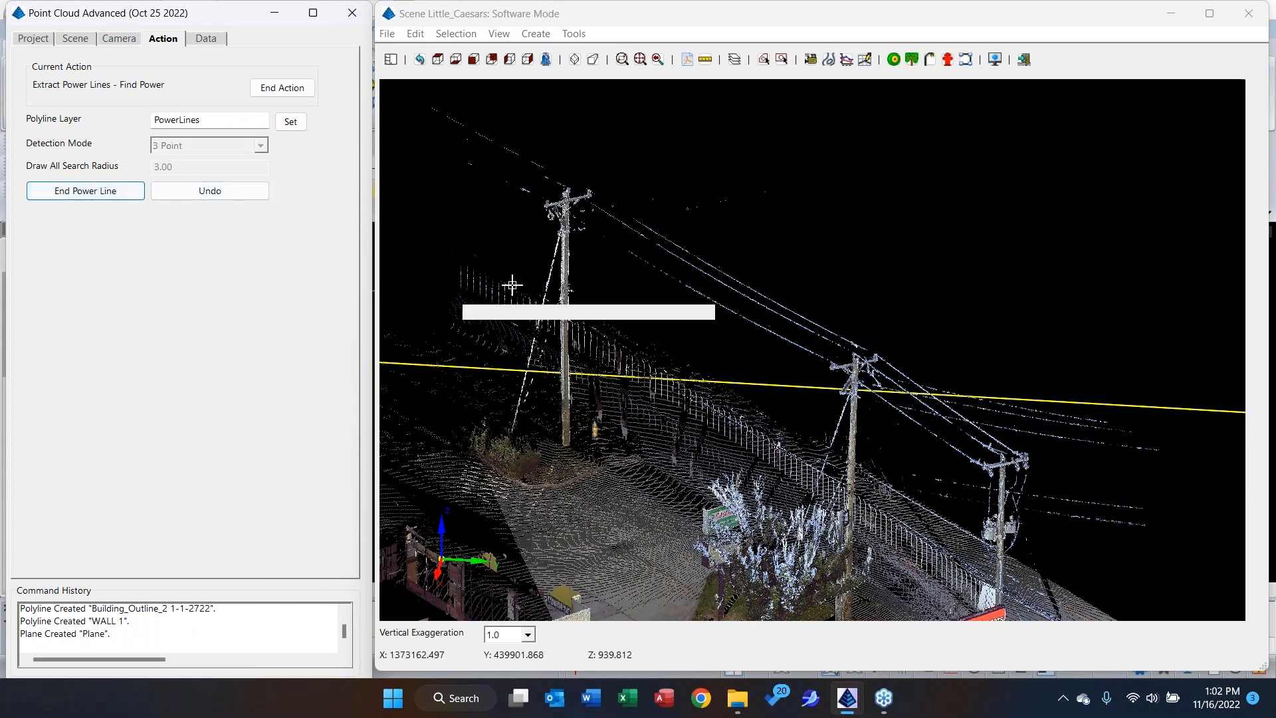
scroll(550, 202, up, 2)
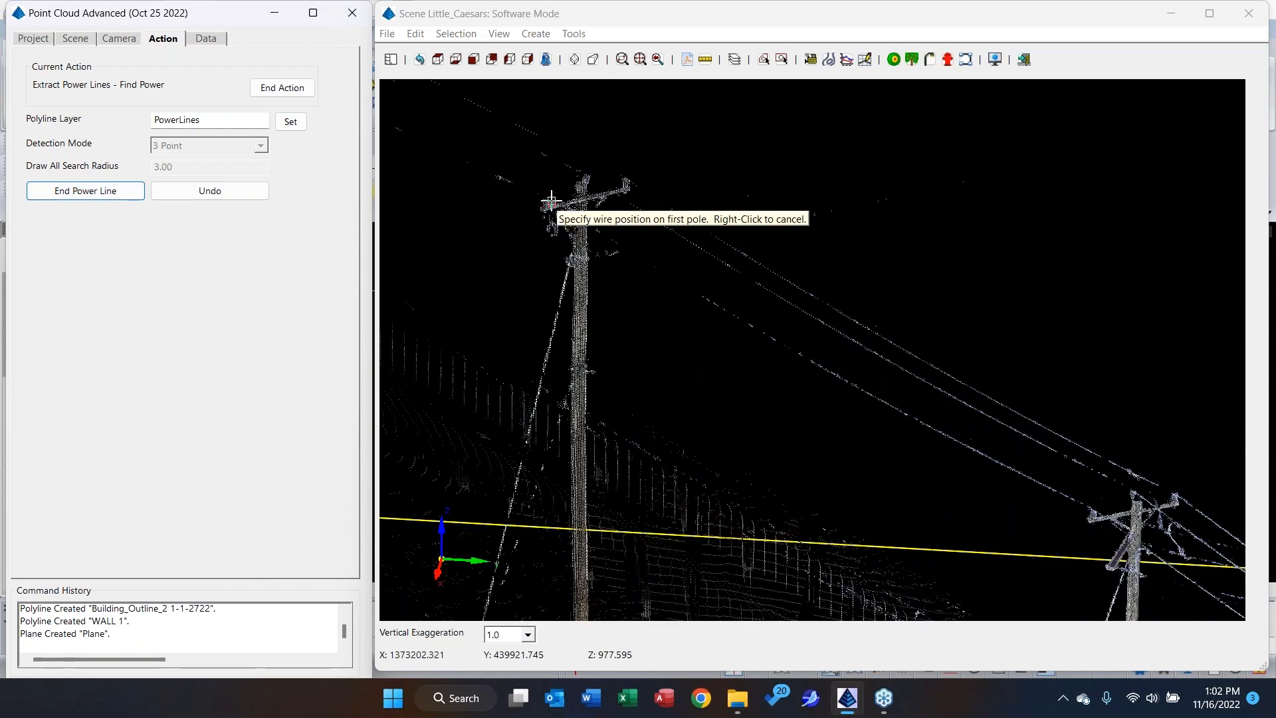
click(548, 200)
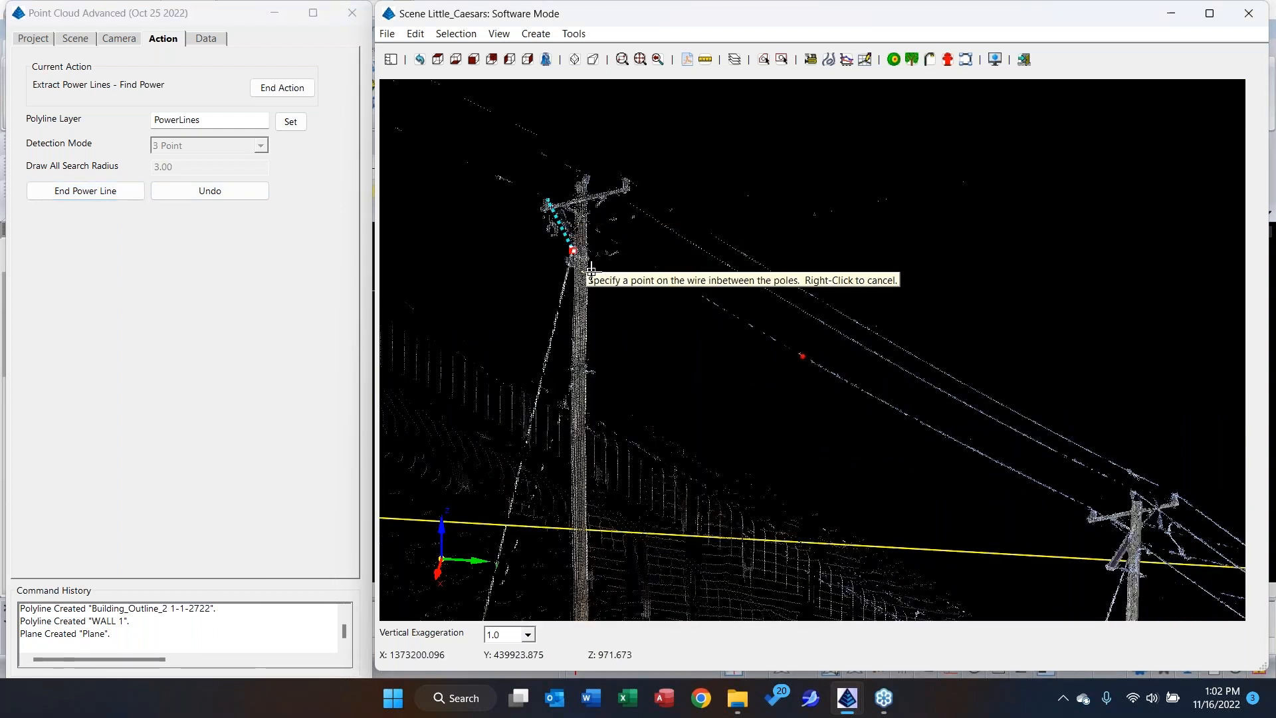
click(857, 394)
middle_drag(798, 405, 624, 294)
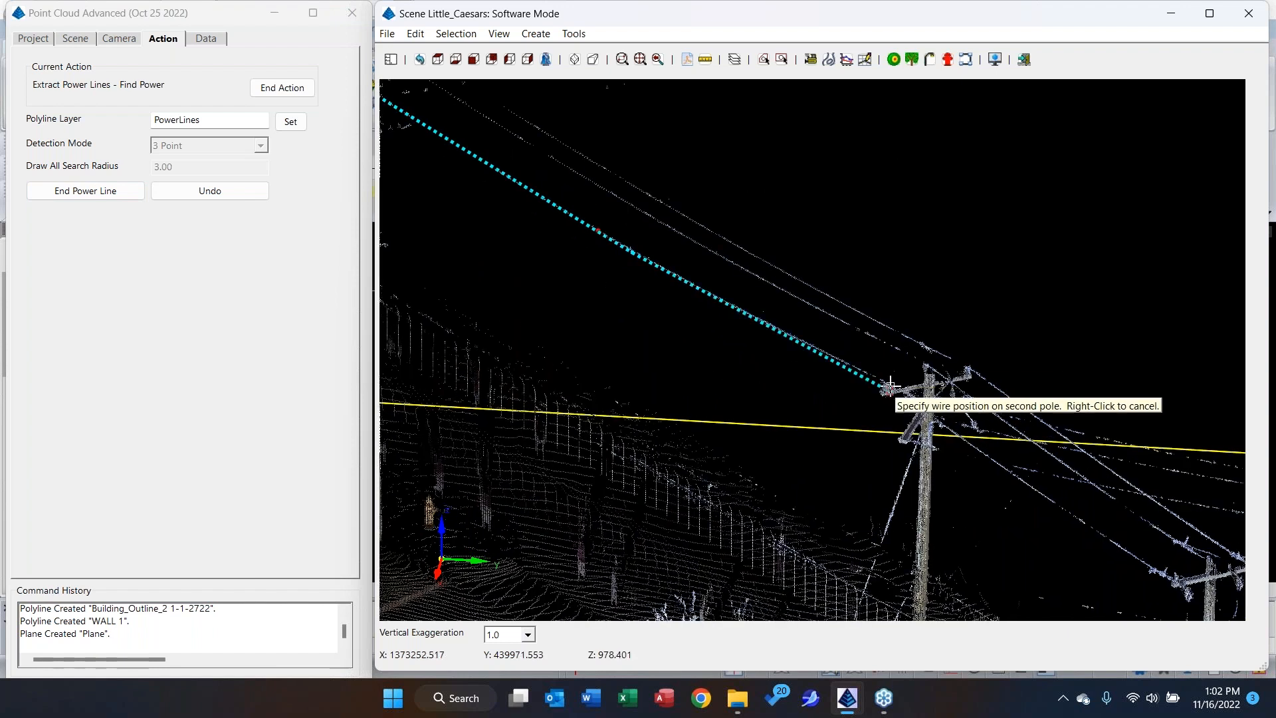
click(886, 383)
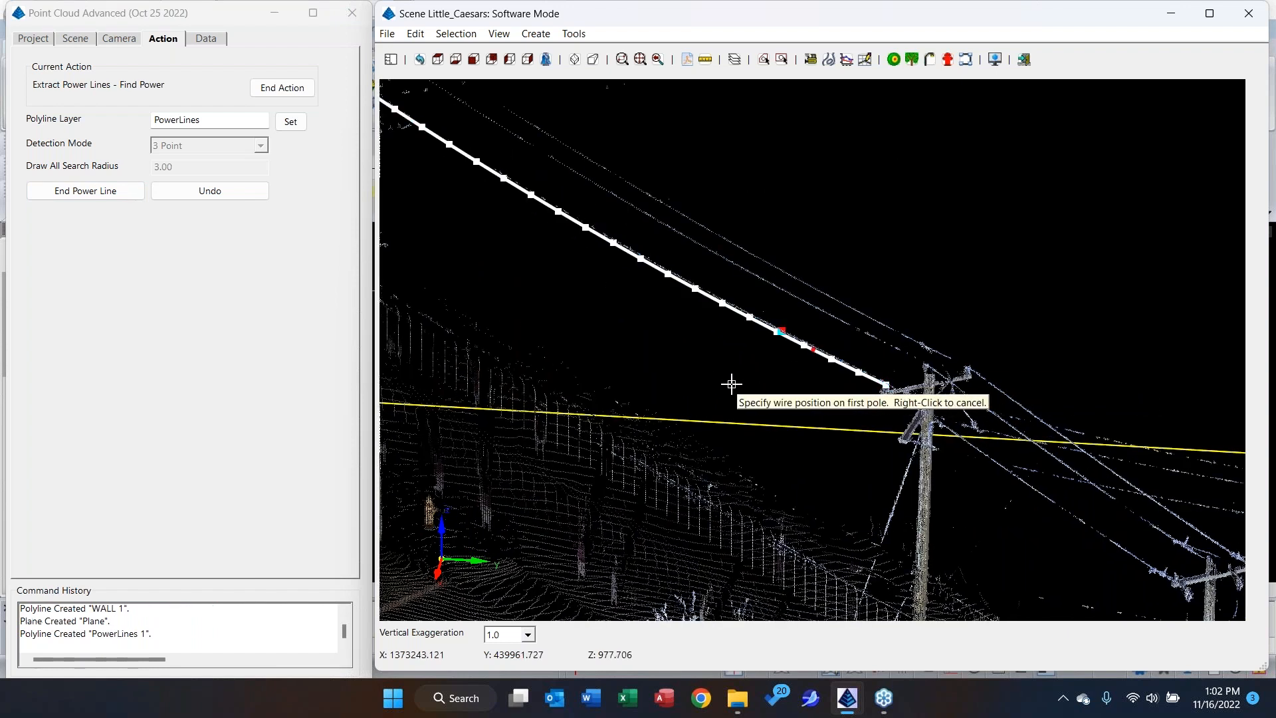
scroll(723, 385, down, 3)
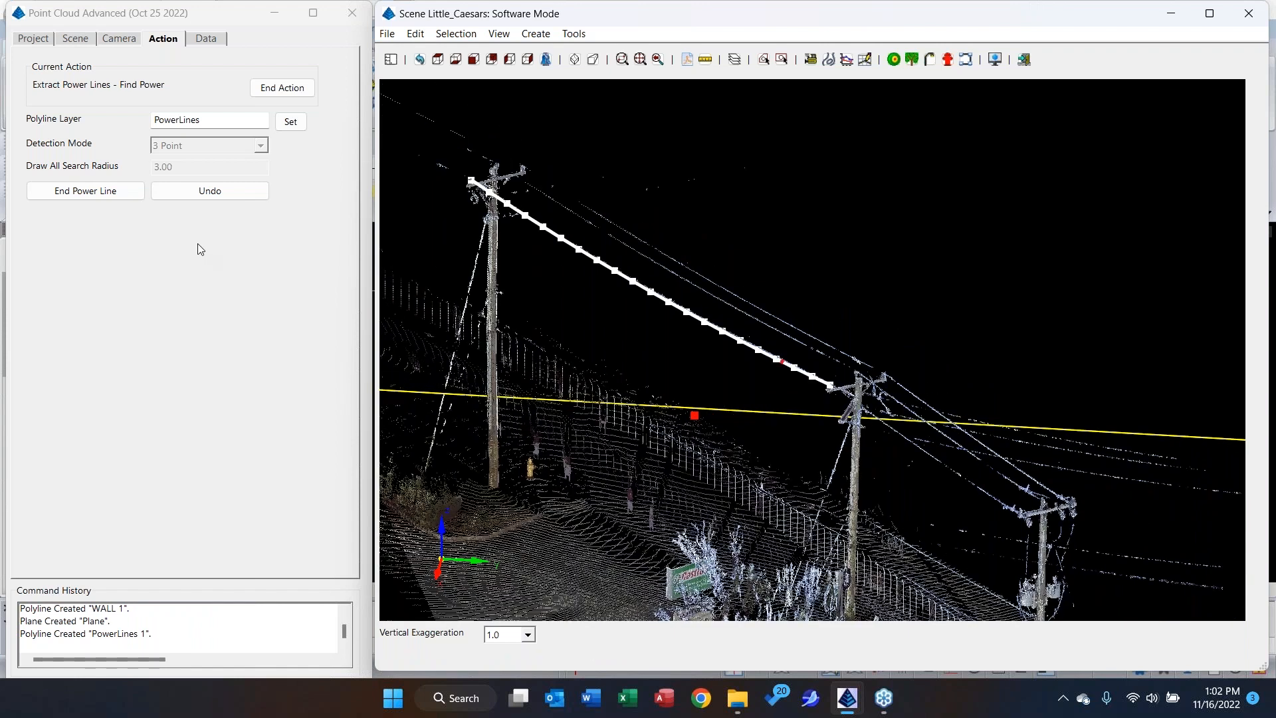
click(98, 193)
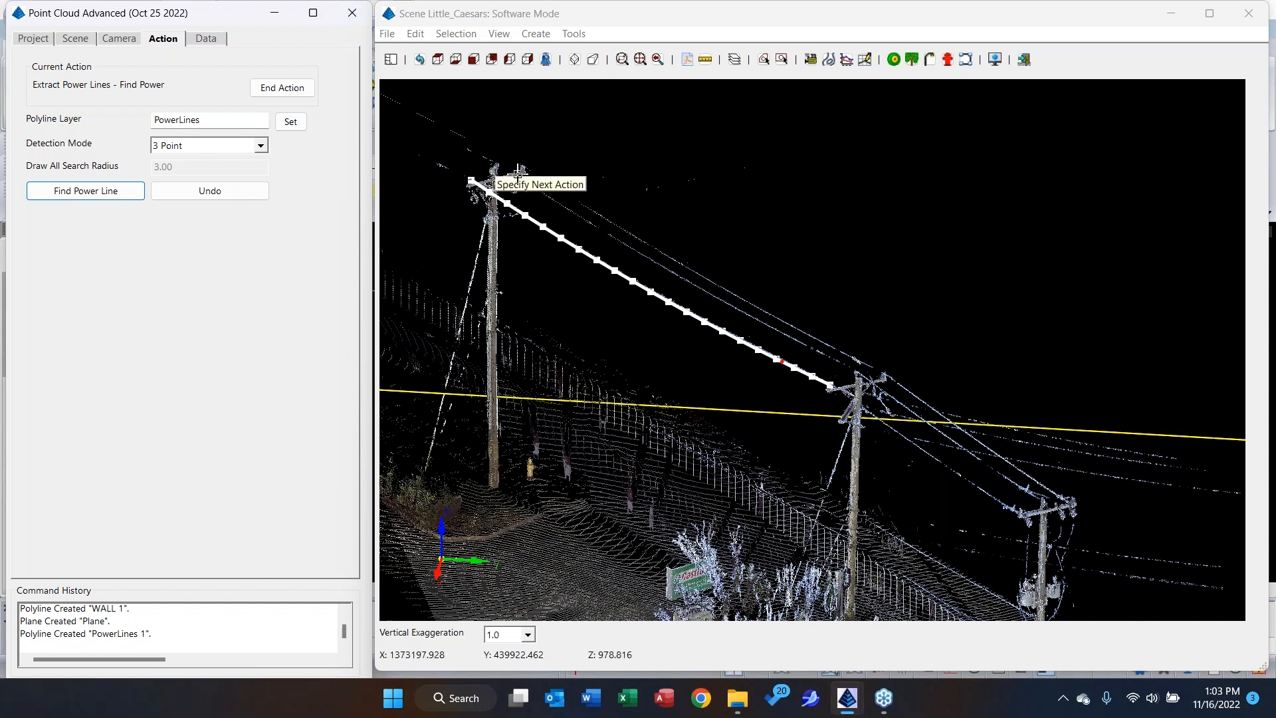
Extract the middle wire between the same poles with 1 Point Draw All detection and a 3.00 search radius, and end the power line extraction.
click(233, 146)
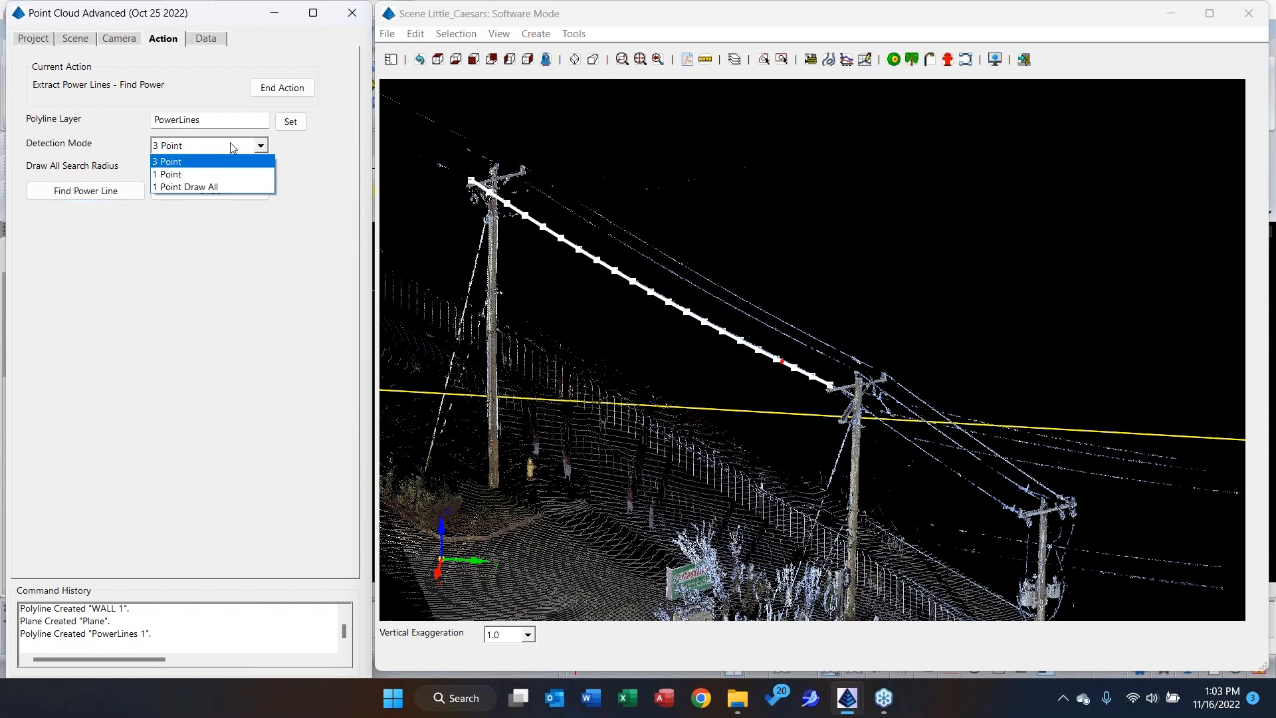
click(187, 187)
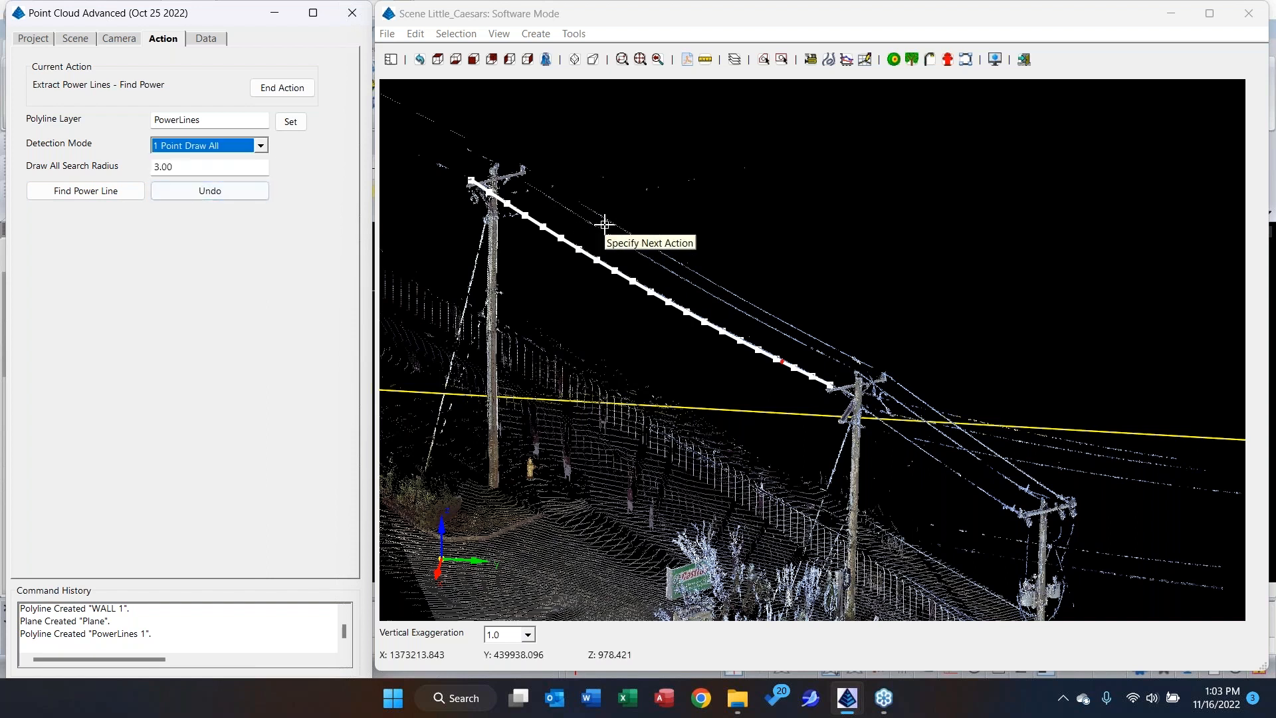
click(573, 242)
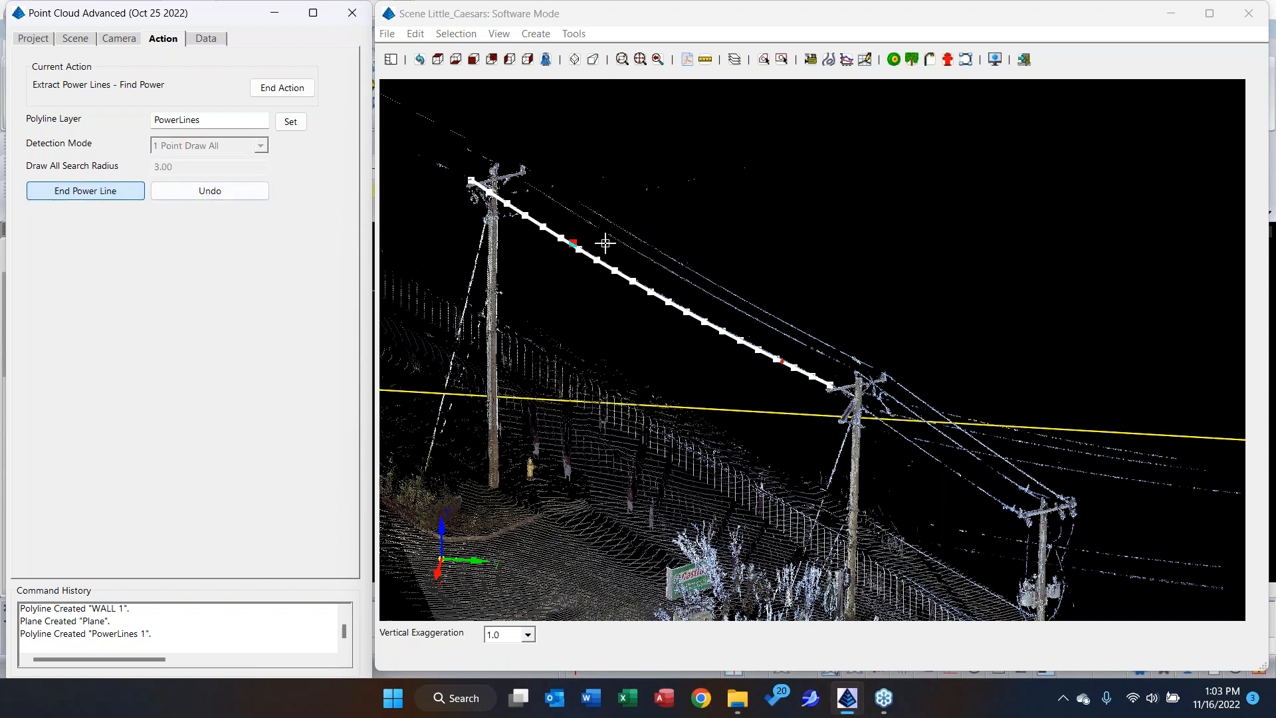
click(650, 260)
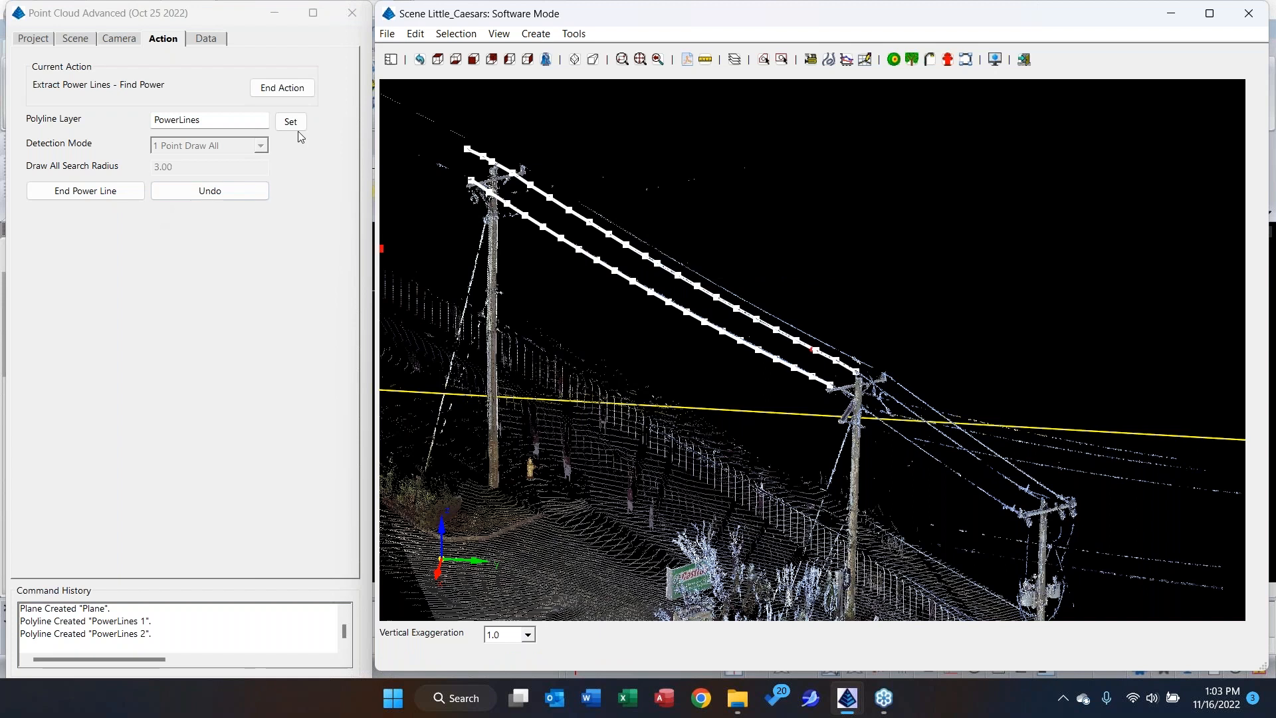
click(283, 89)
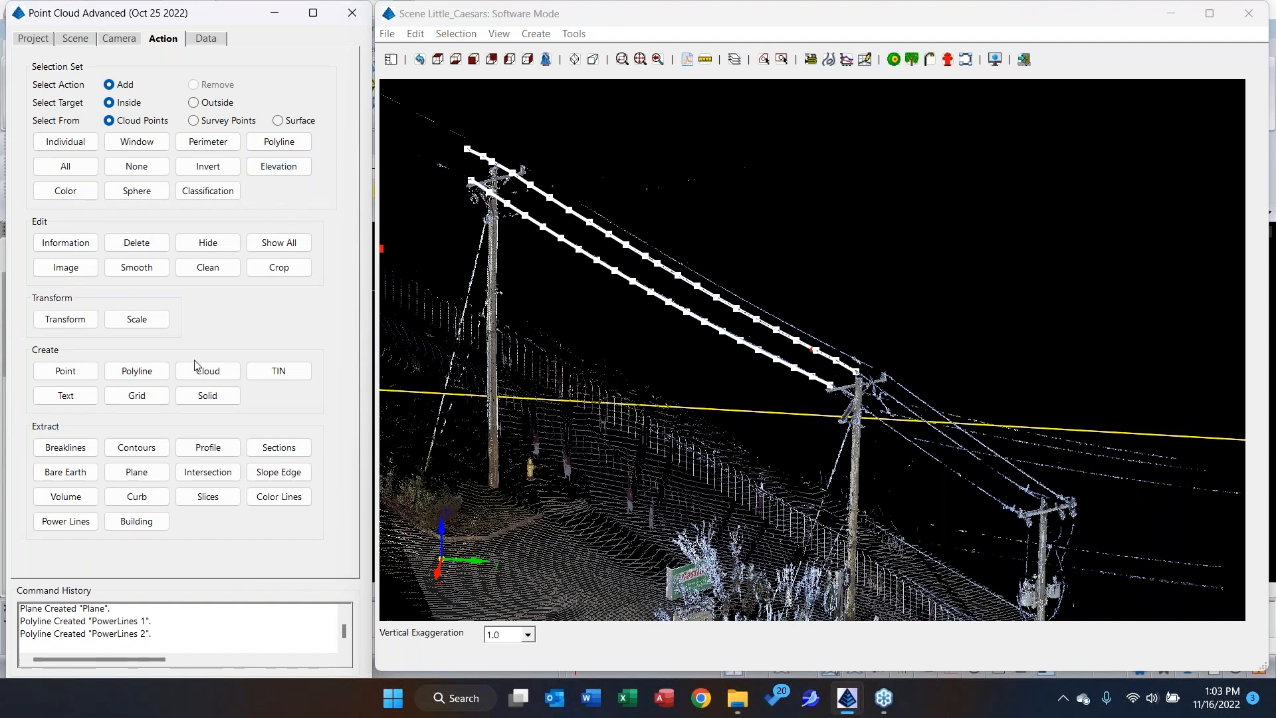
Create a coordinate point with the Pole feature type at the base of the first utility pole beside the fence.
click(65, 371)
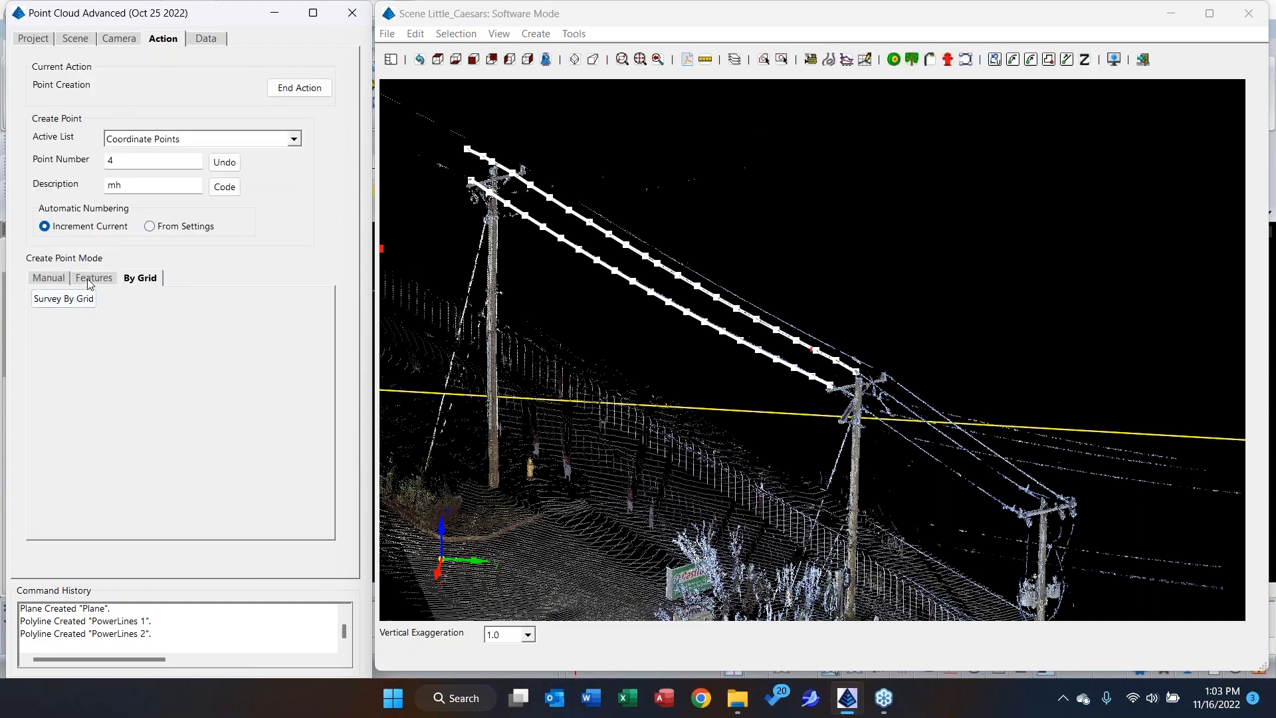
click(87, 279)
click(128, 406)
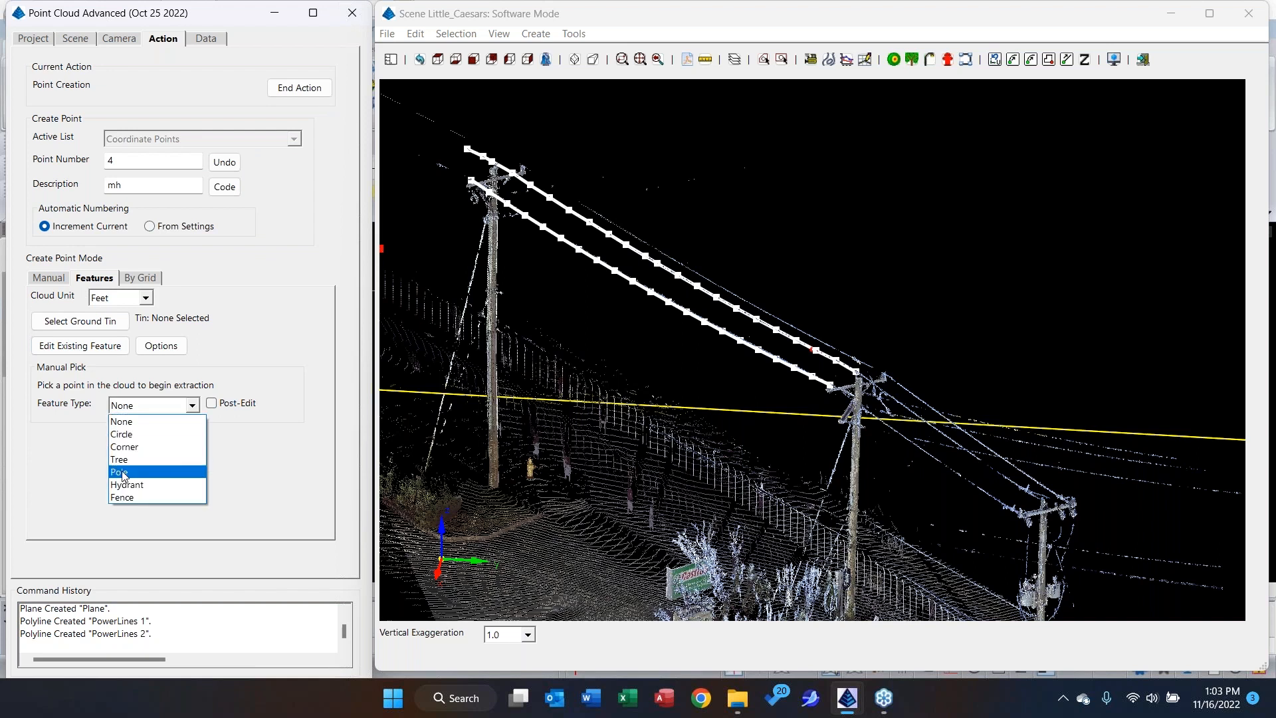
click(122, 472)
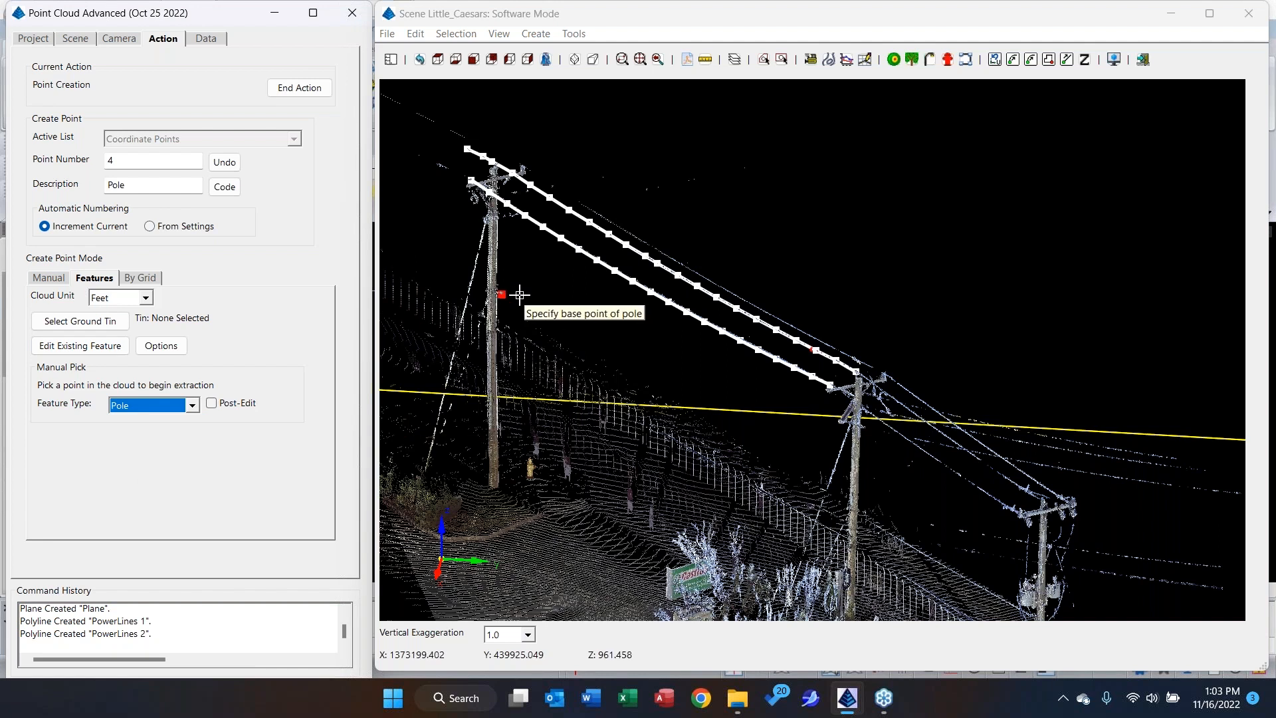
click(494, 477)
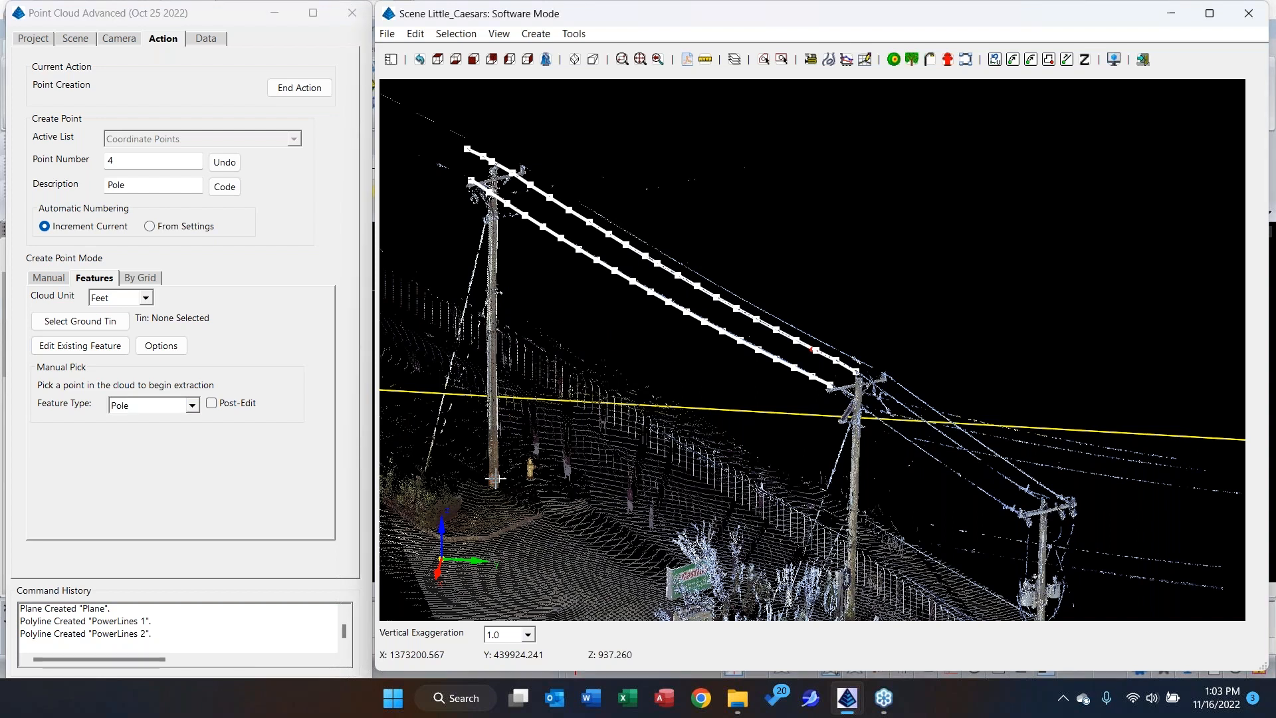
Extract the utility pole with transformers by its base beside the sidewalk as another Pole feature, and end point creation.
middle_drag(636, 480, 458, 270)
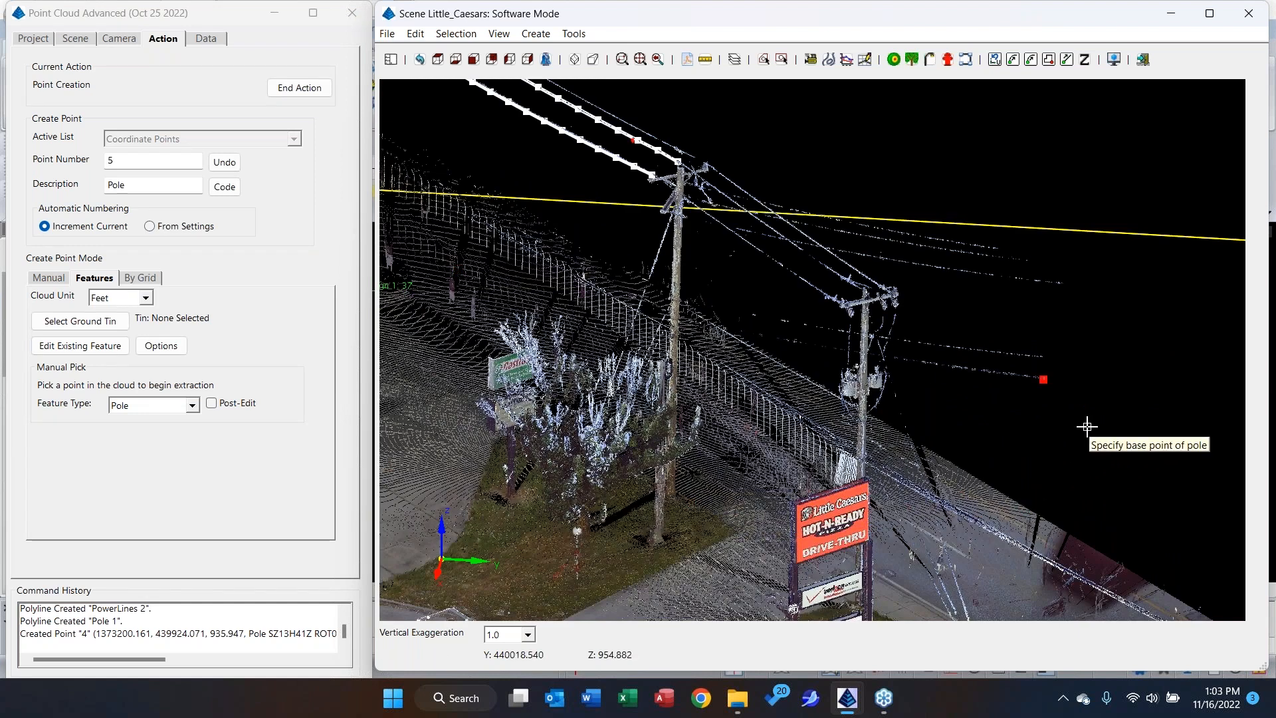
drag(1087, 430, 639, 488)
middle_drag(689, 402, 788, 203)
scroll(645, 438, up, 1)
scroll(644, 438, up, 2)
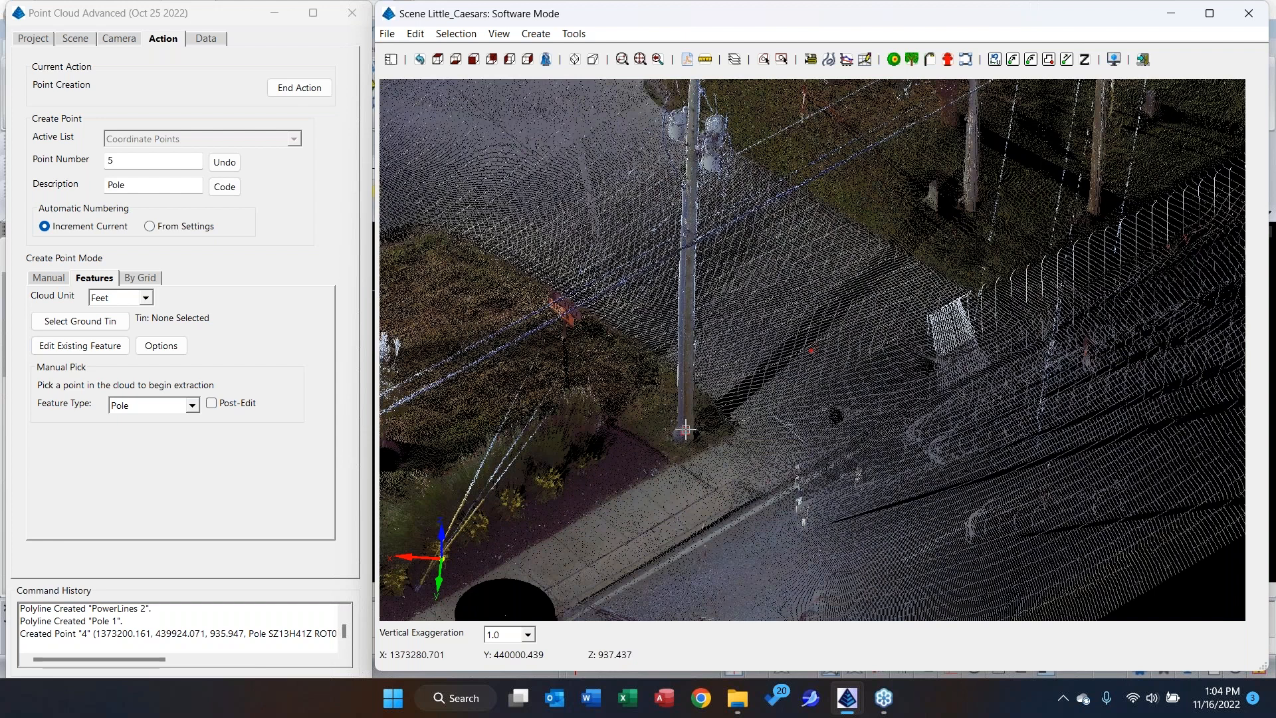
click(685, 430)
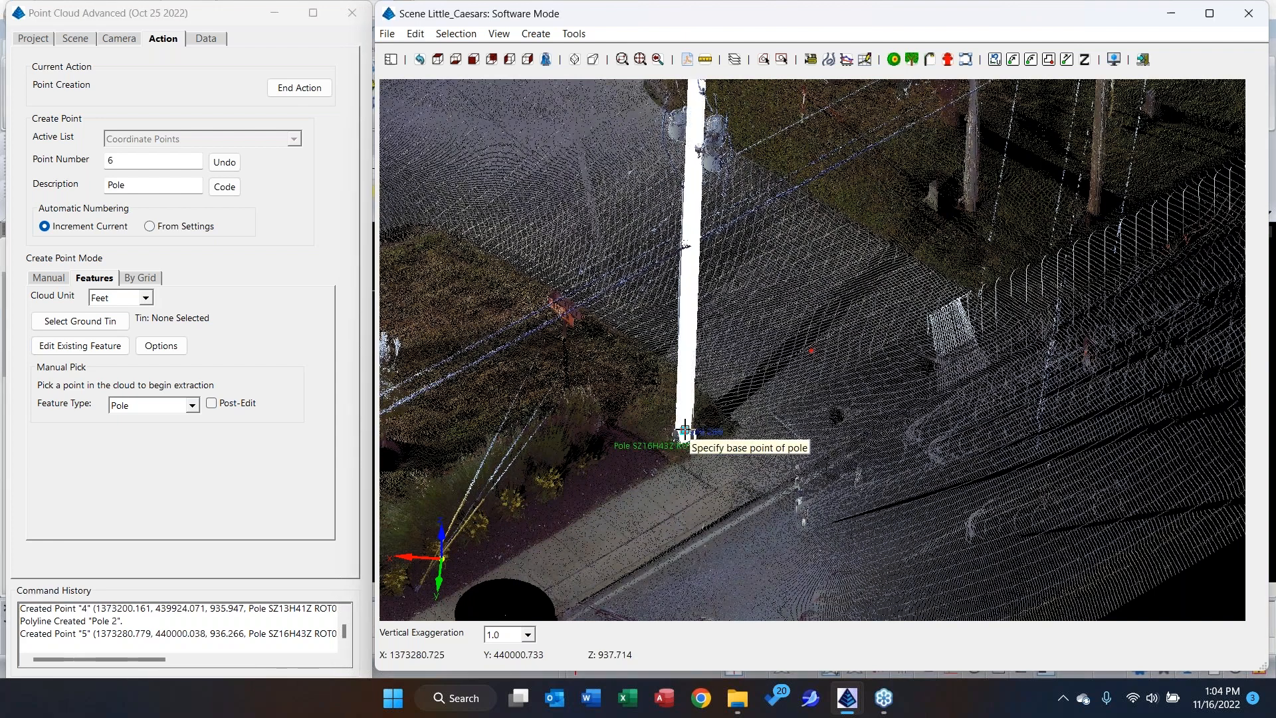
scroll(680, 435, down, 2)
middle_drag(680, 436, 1206, 210)
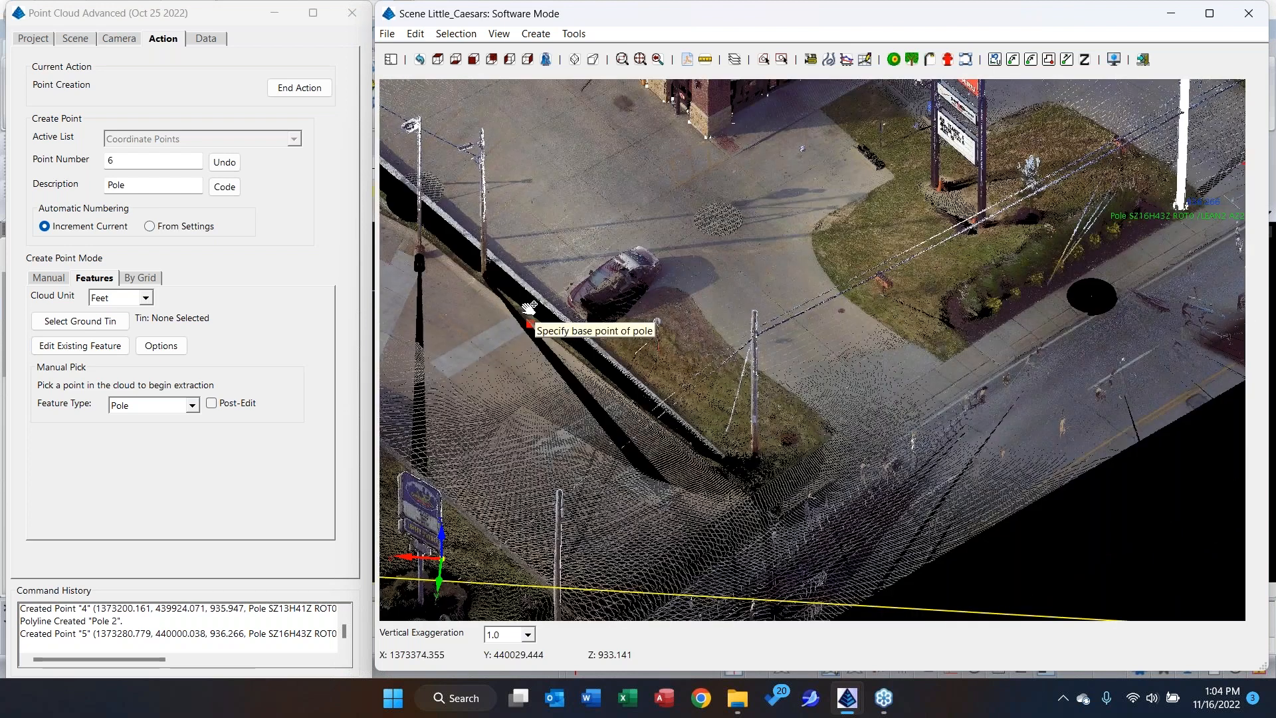
middle_drag(529, 309, 526, 301)
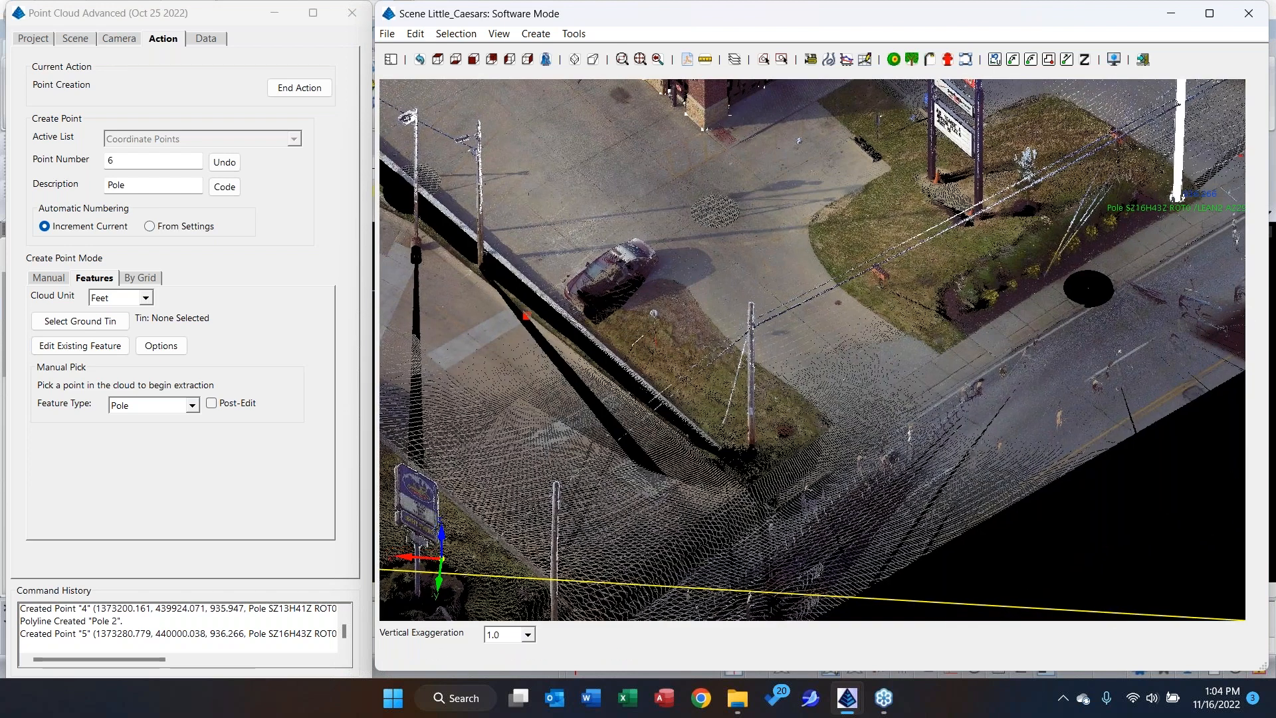
click(278, 89)
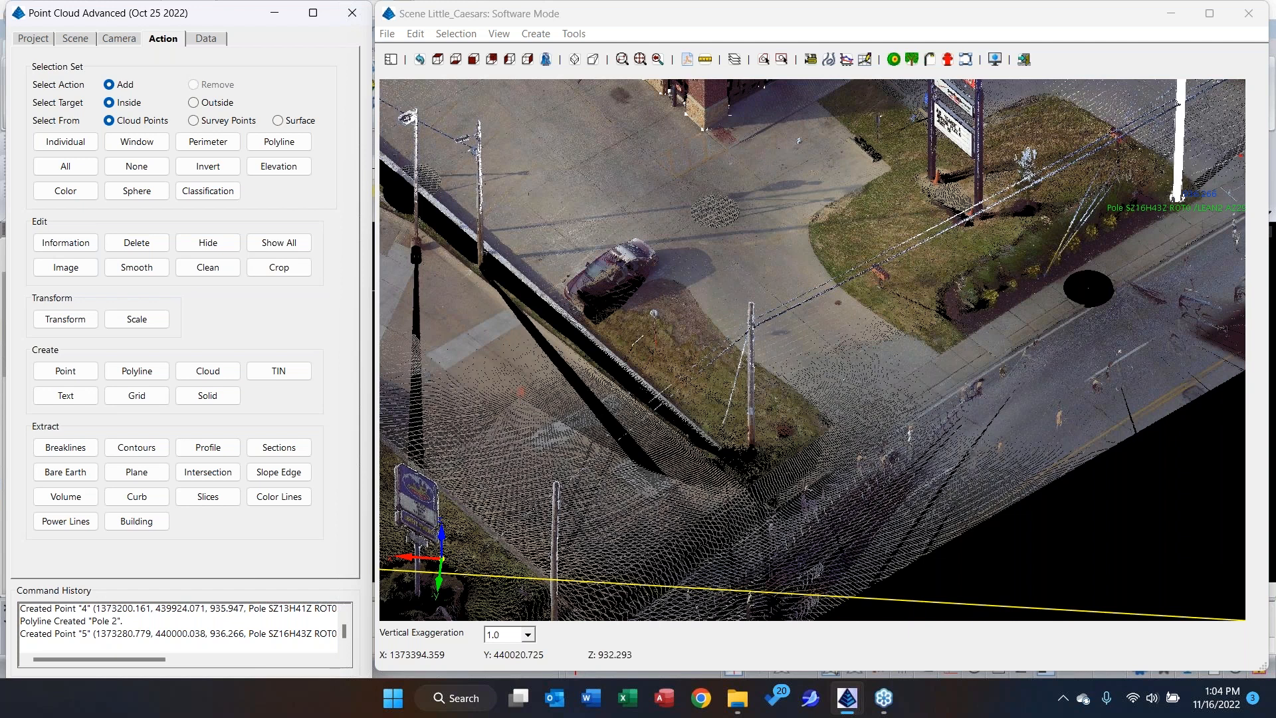
Save the Little Caesars Building project with its extracted polylines, plane and pole points.
click(42, 40)
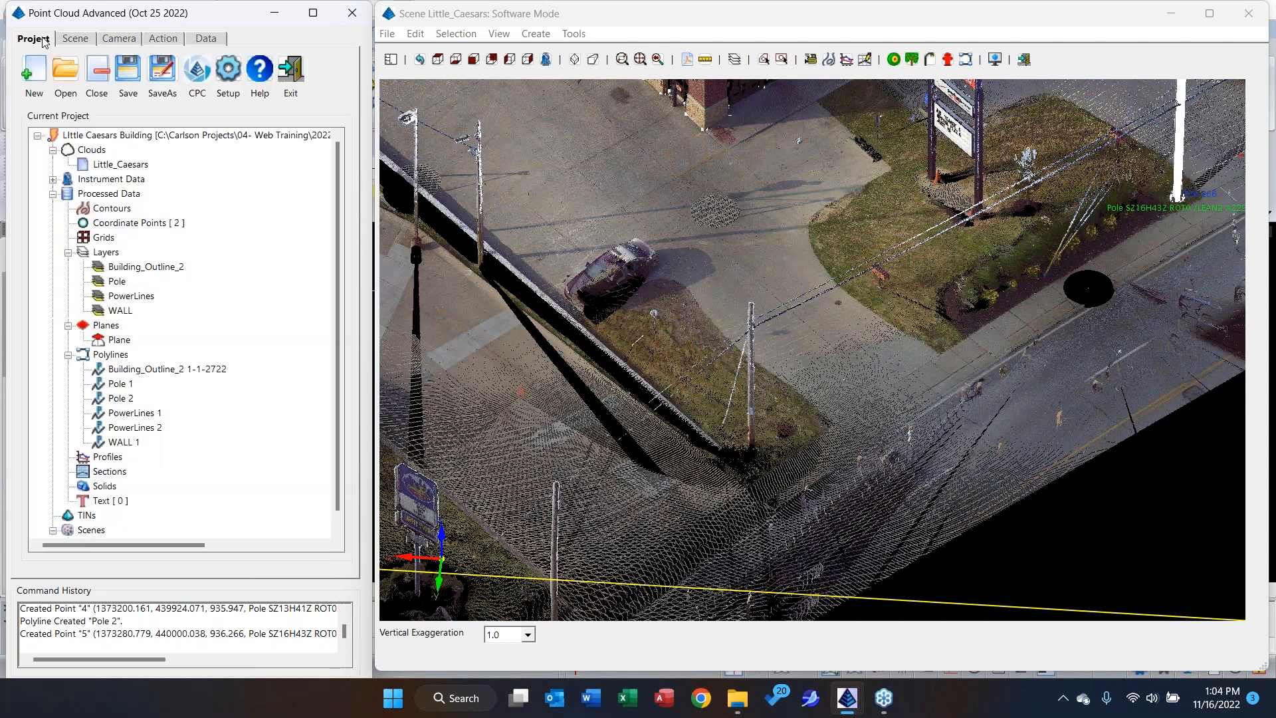
click(136, 76)
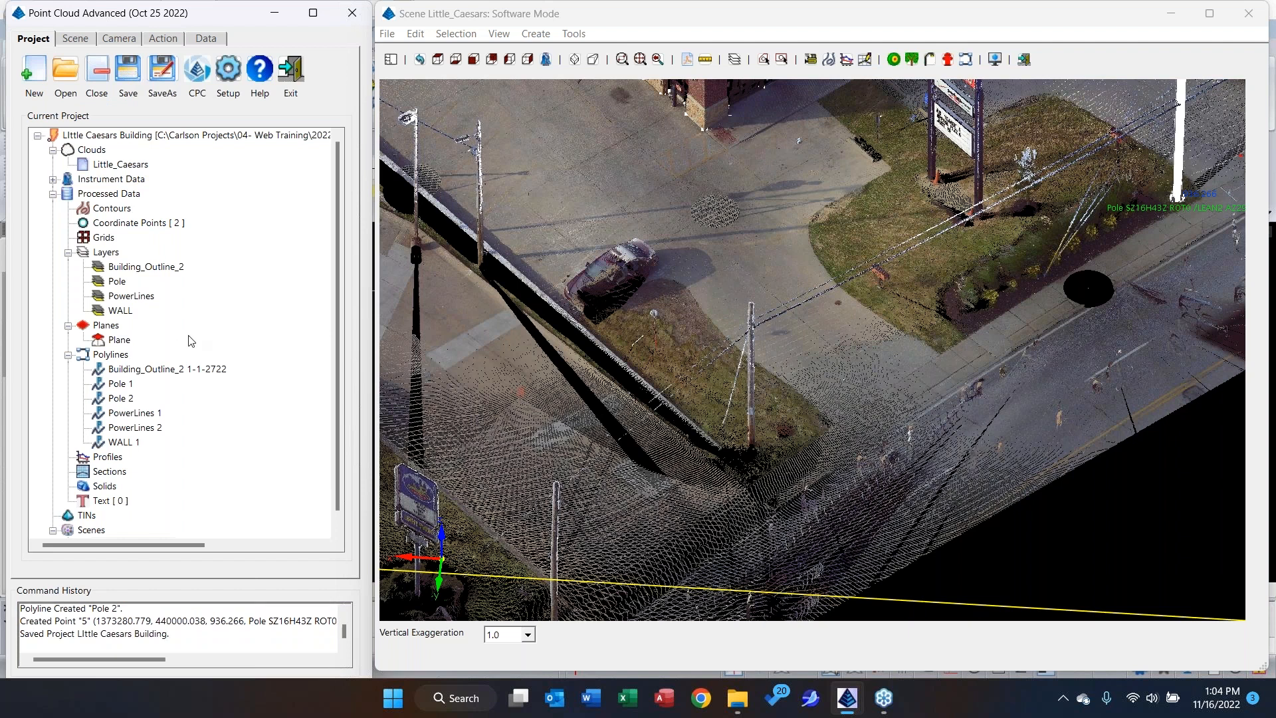
right_click(118, 355)
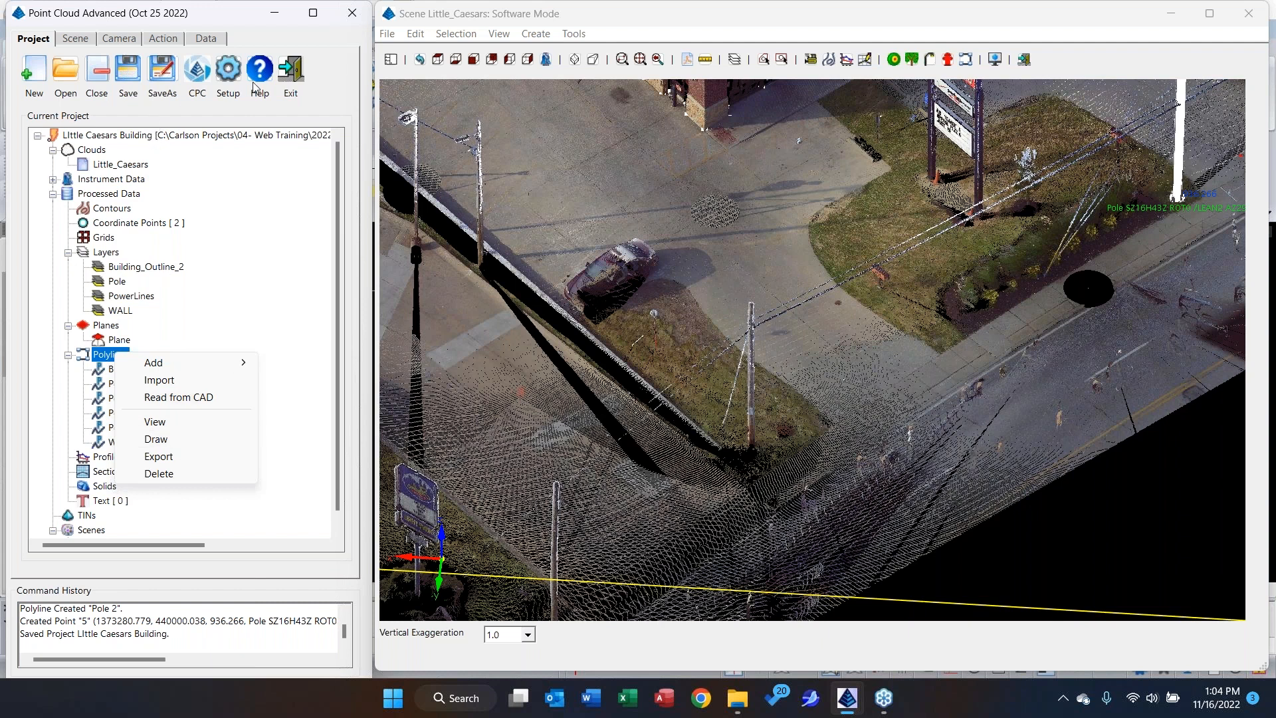
Open the Michigan Quarry.pc project and display its Scene 0- Merged Cloud in plan view.
click(66, 76)
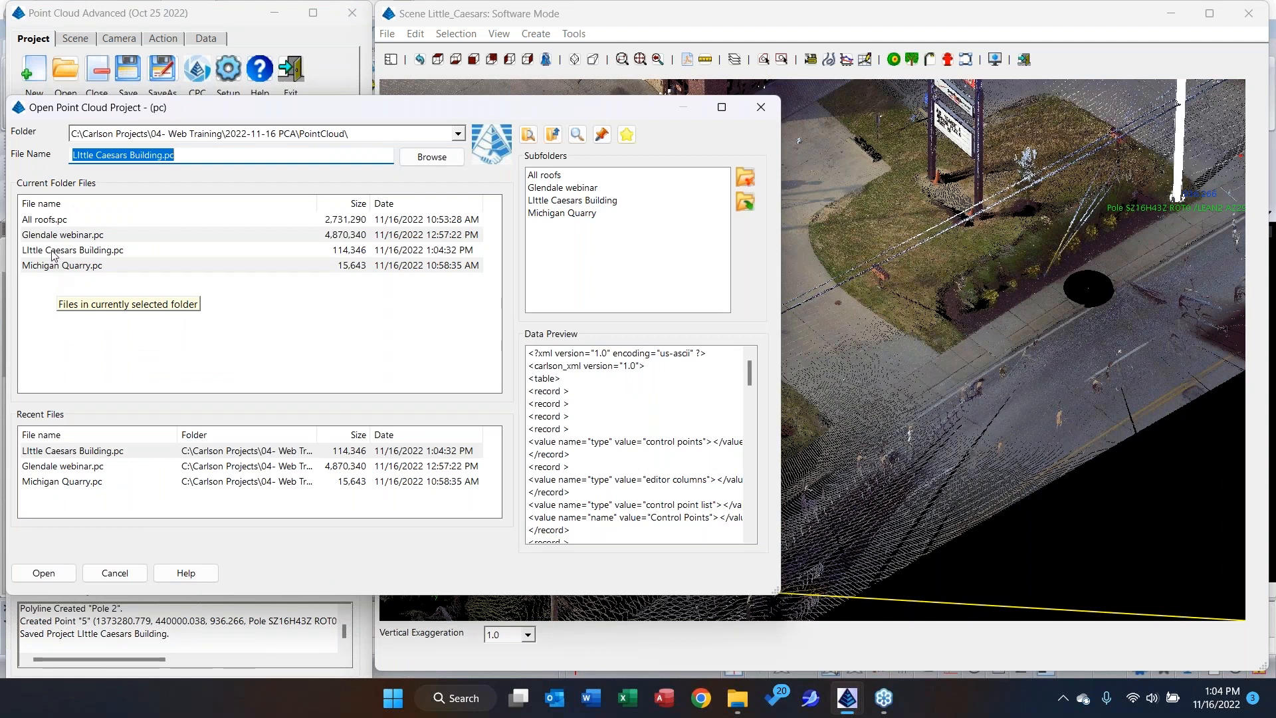
double_click(51, 266)
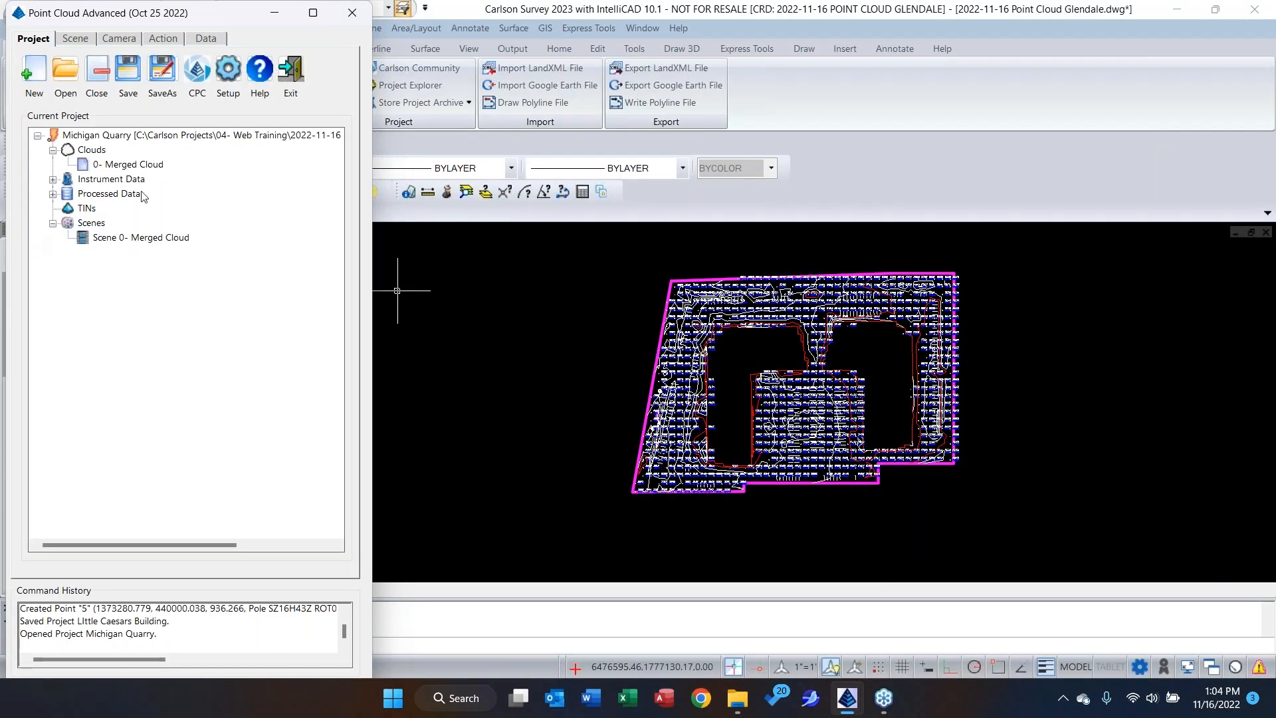
click(160, 237)
double_click(160, 237)
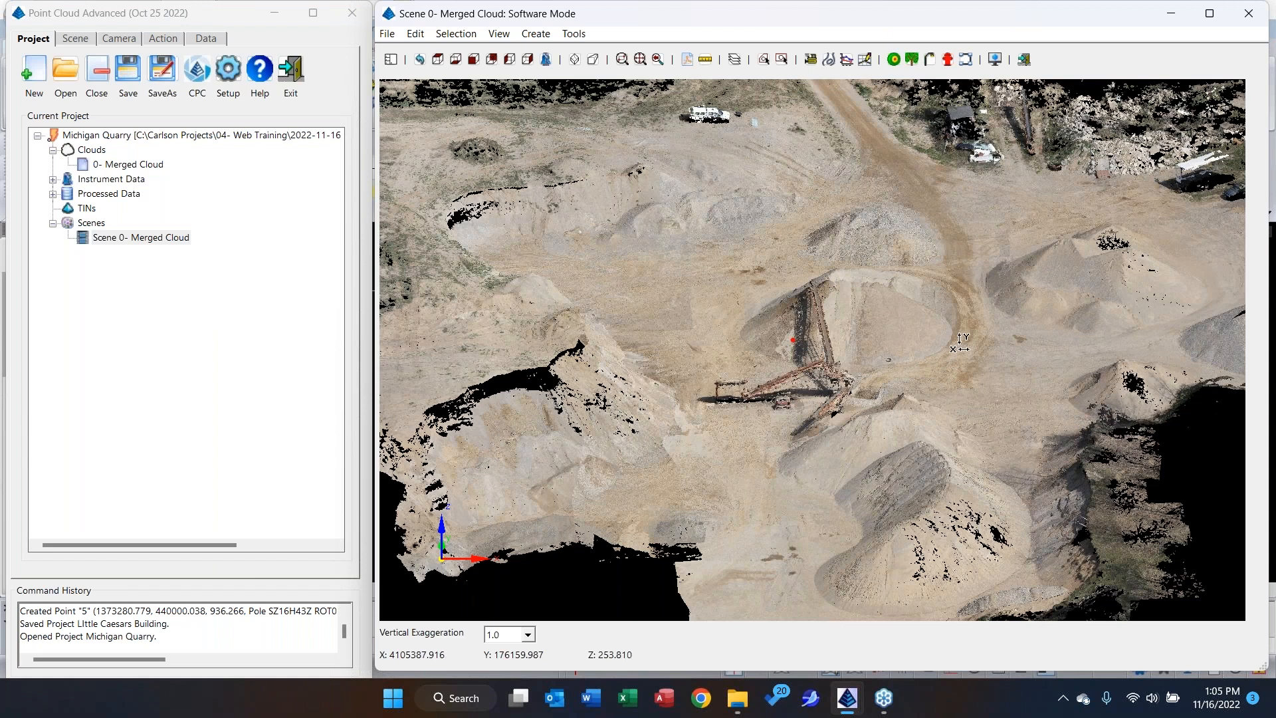
scroll(963, 340, down, 2)
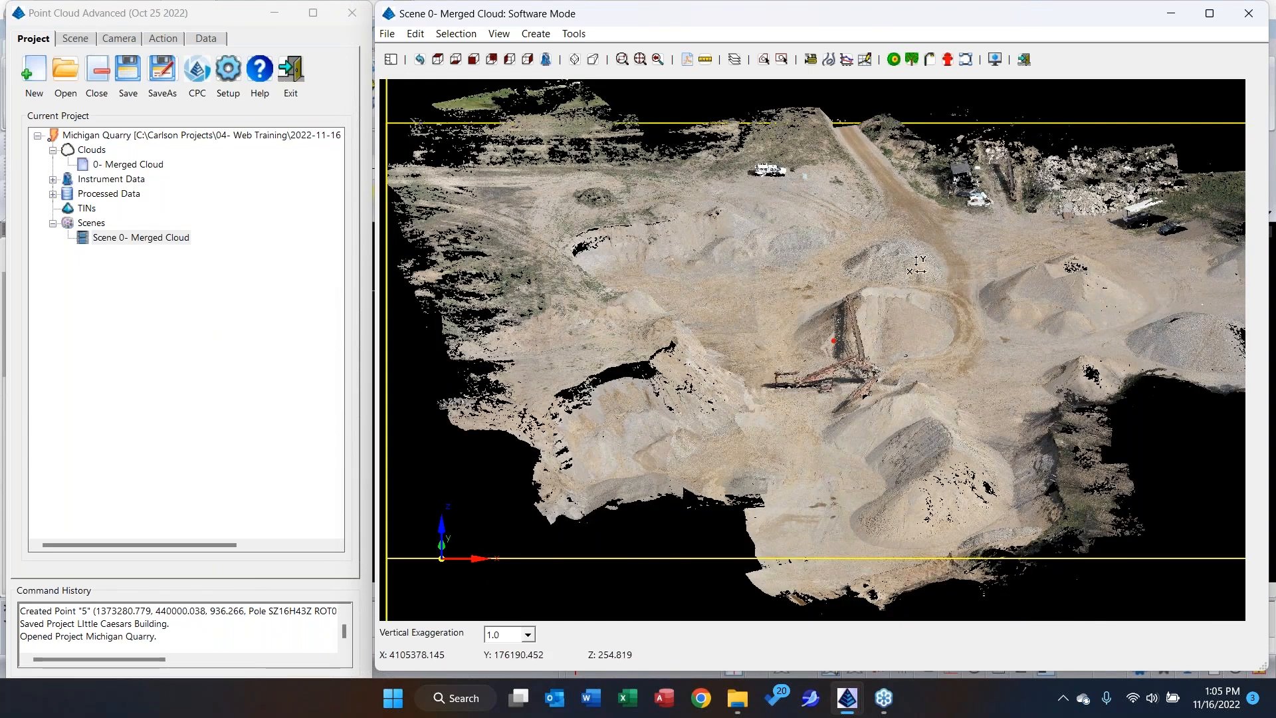
click(438, 60)
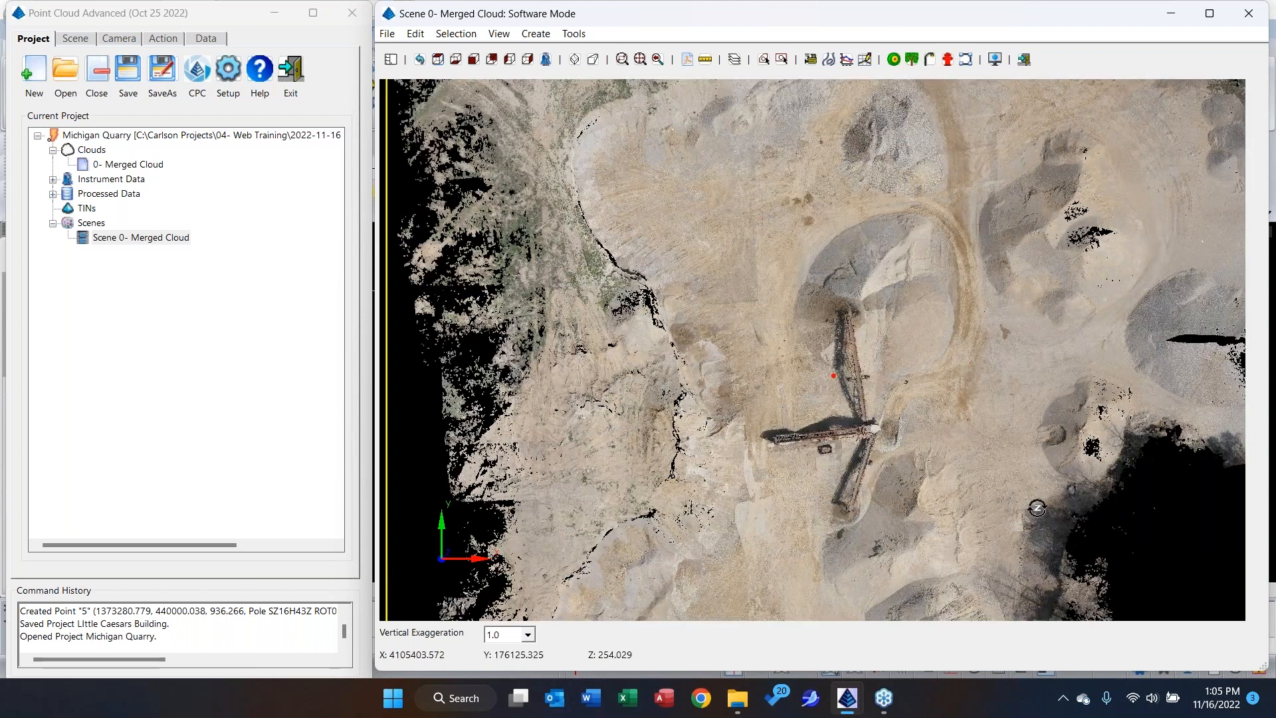
Examine the Bare Earth extraction options for the merged cloud and leave them without extracting.
click(168, 39)
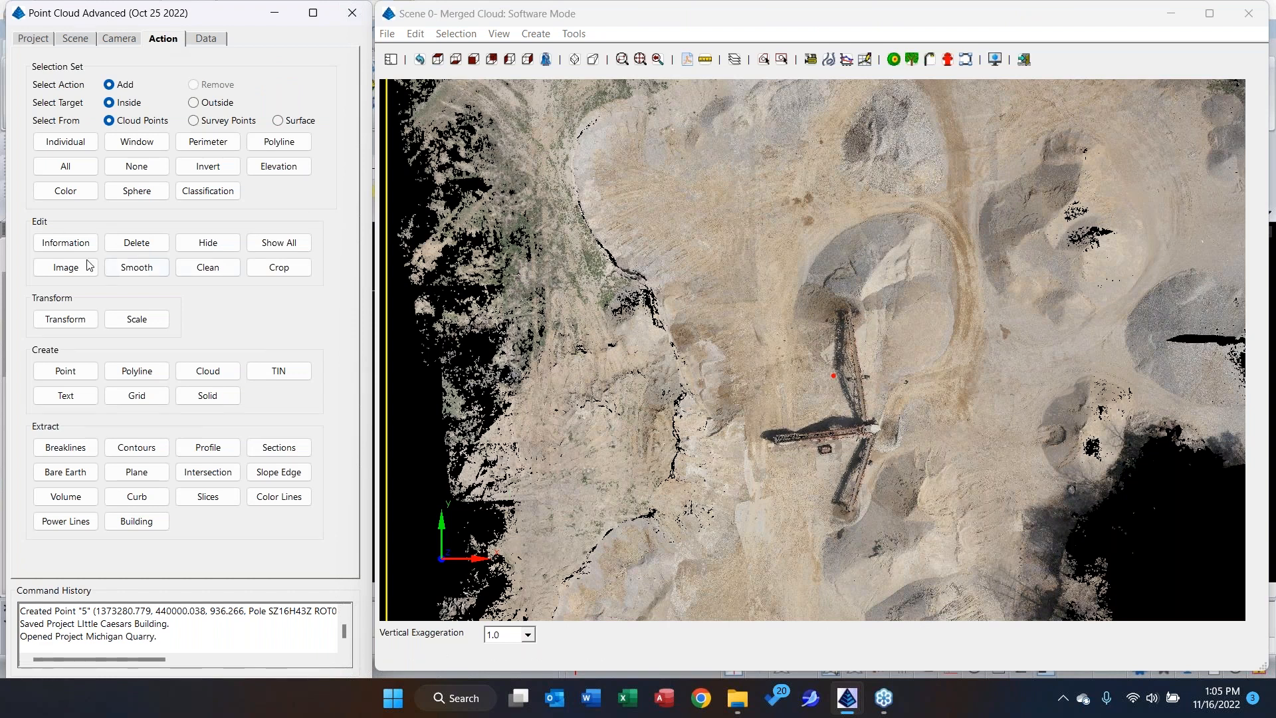
click(78, 473)
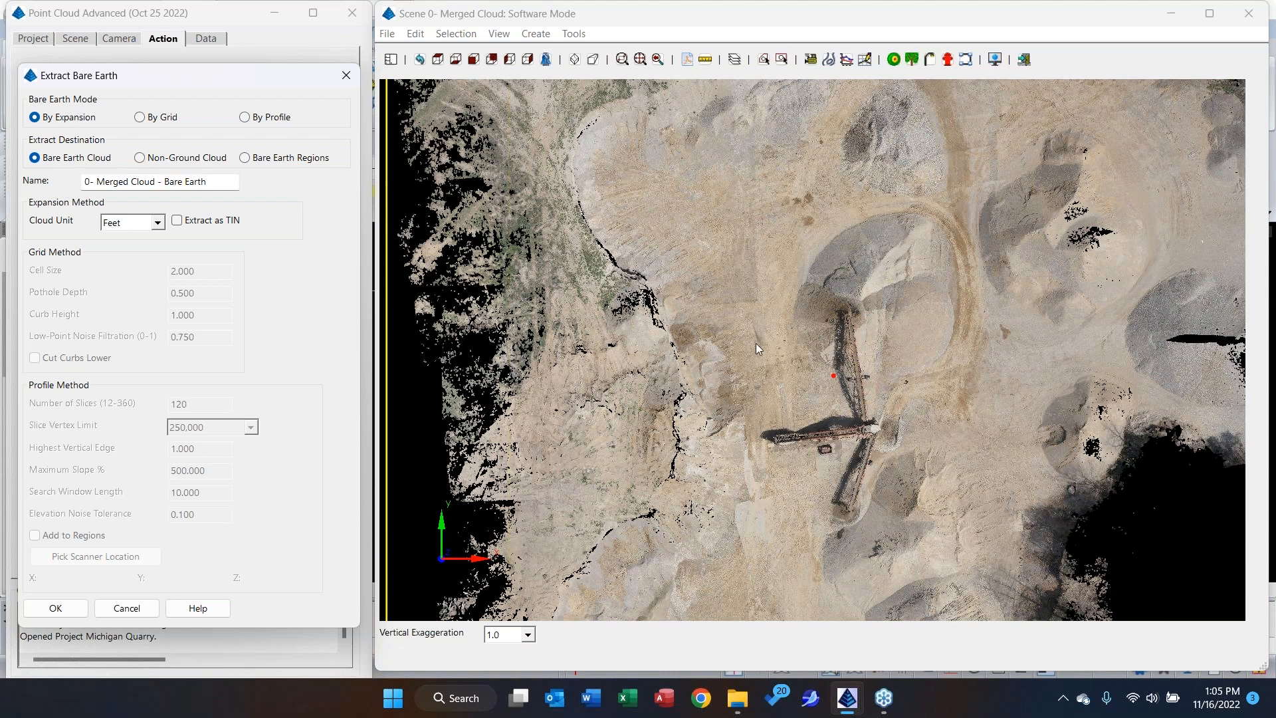
click(141, 612)
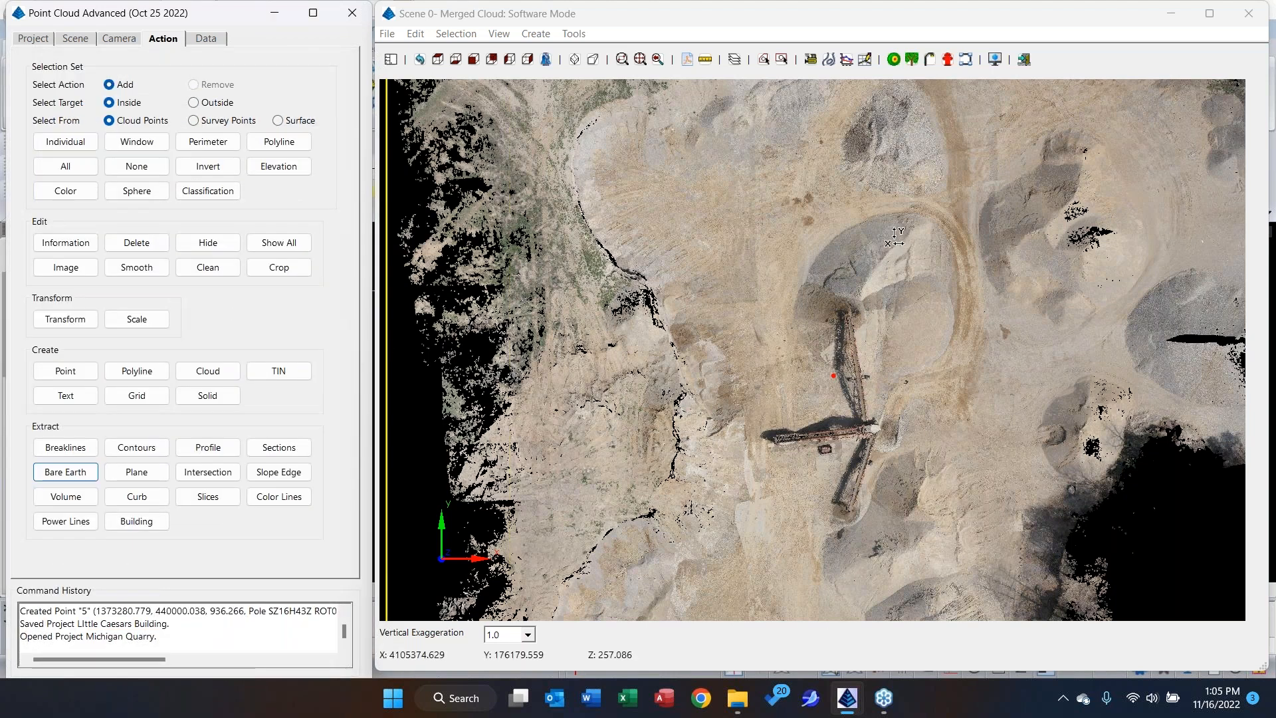
Set the polyline creation layer to Stockpile 1 and start a new polyline for the gravel pile beside the haul road.
scroll(872, 412, up, 4)
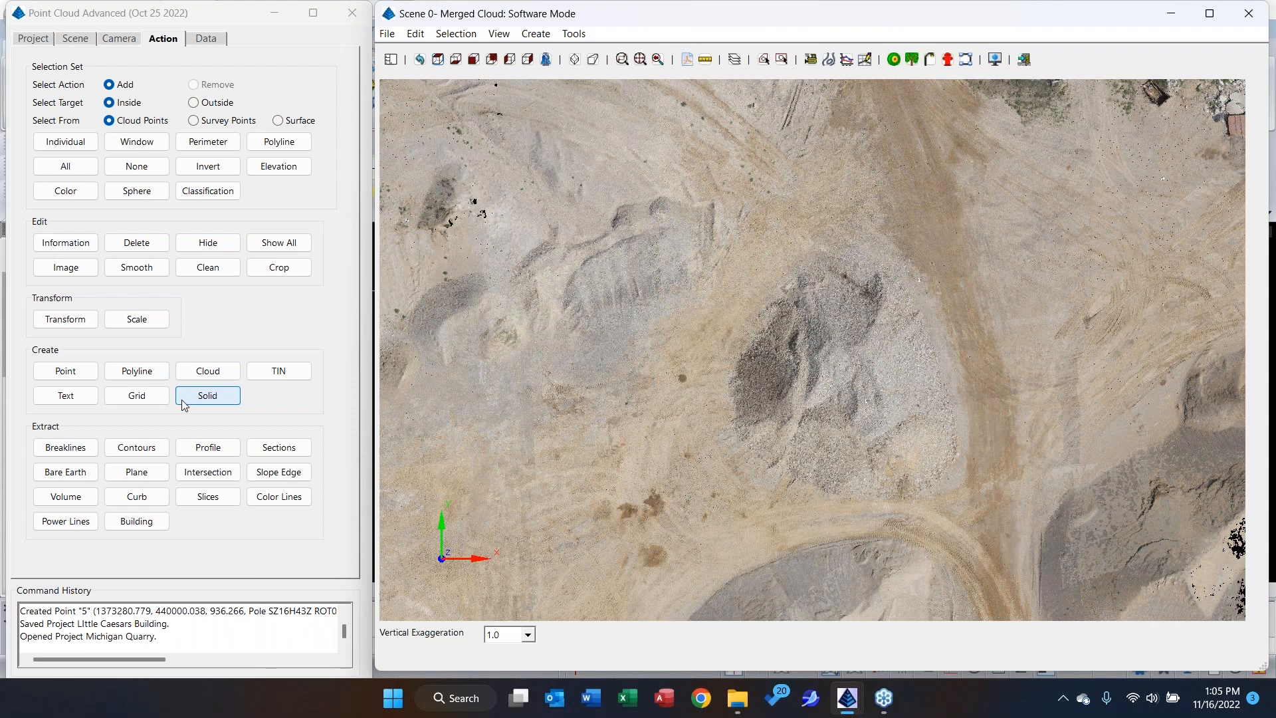
click(280, 143)
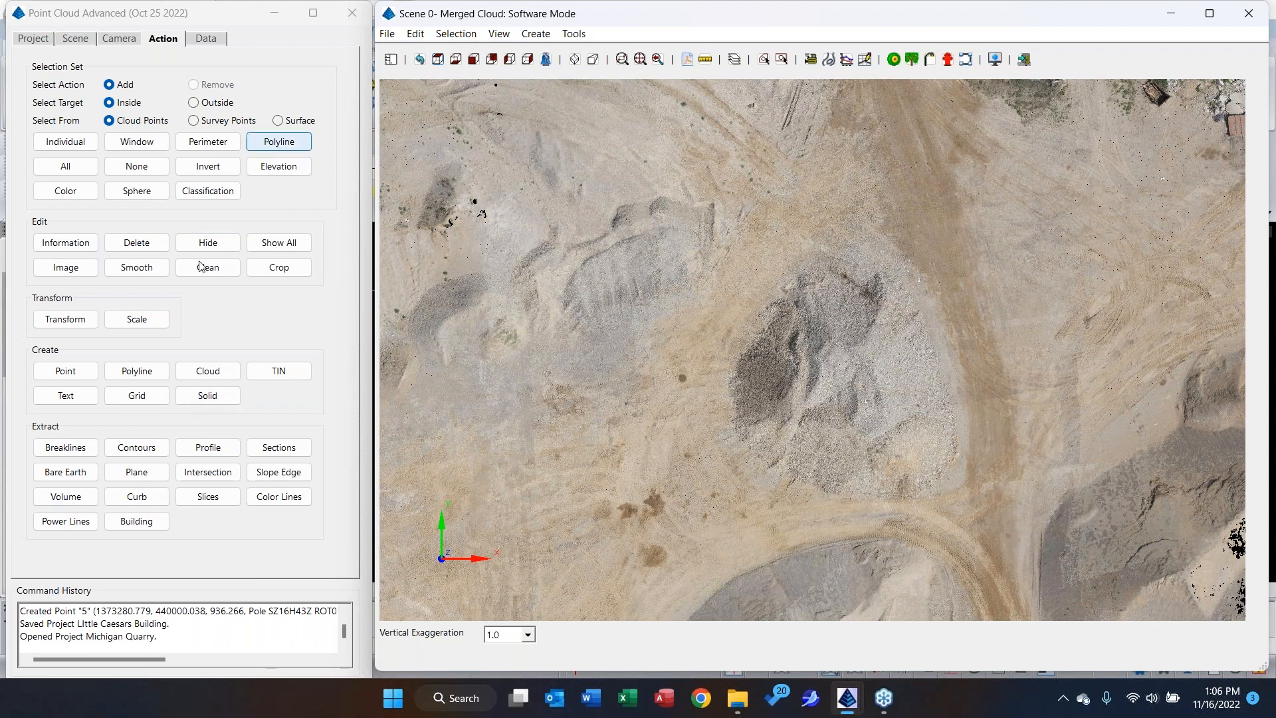
click(139, 372)
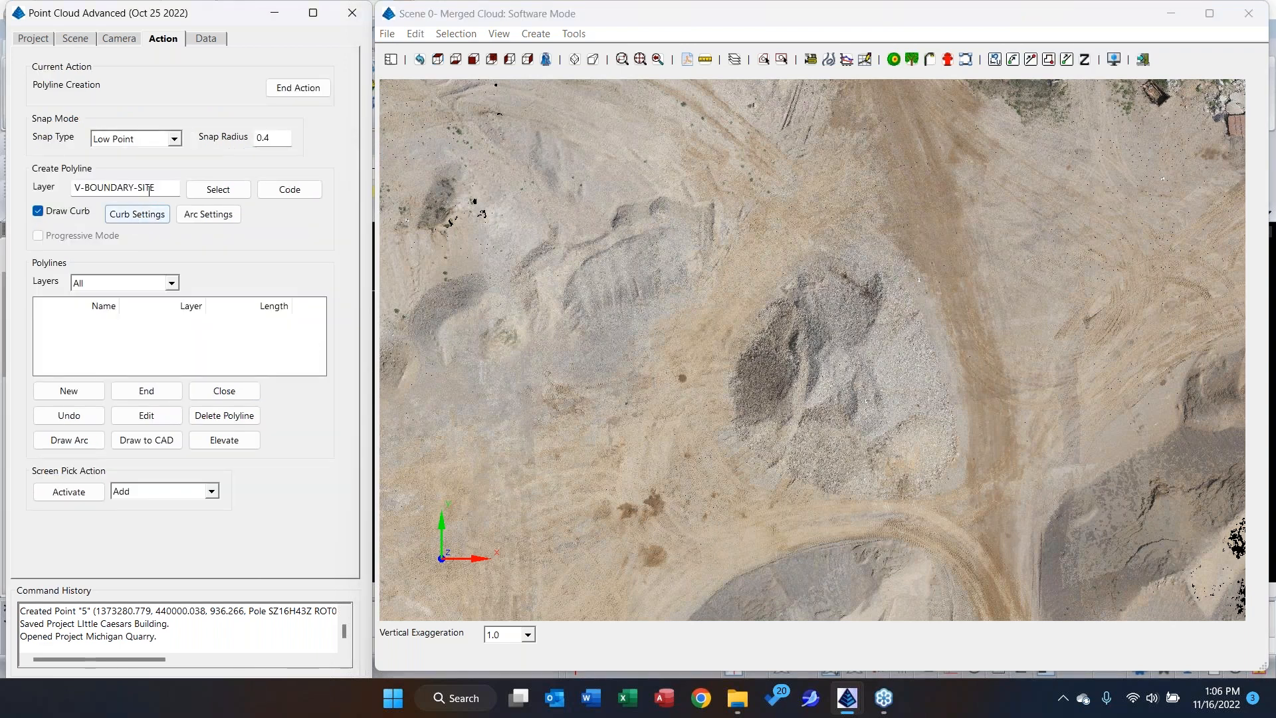
drag(160, 189, 41, 194)
text(Stockpile 1)
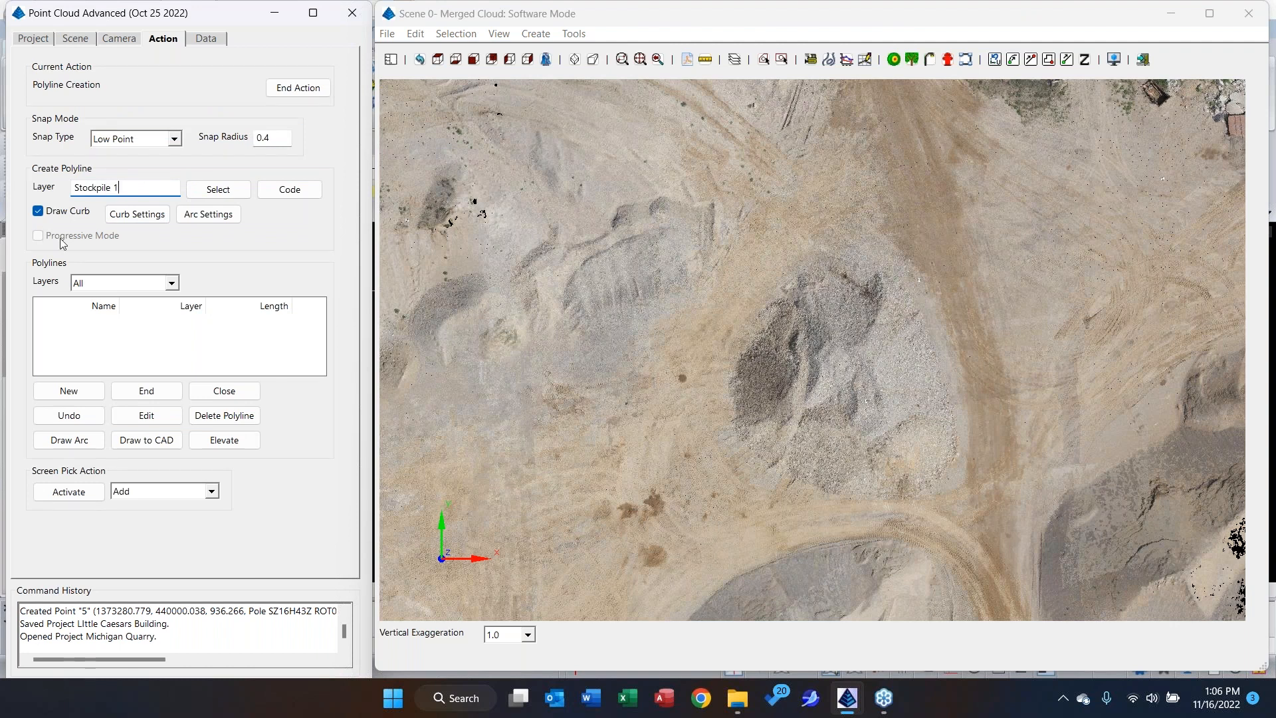
click(89, 395)
Trace a closed polyline about 79.3 long around the gravel pile's toe with Low Point snapping, and end polyline creation.
click(888, 245)
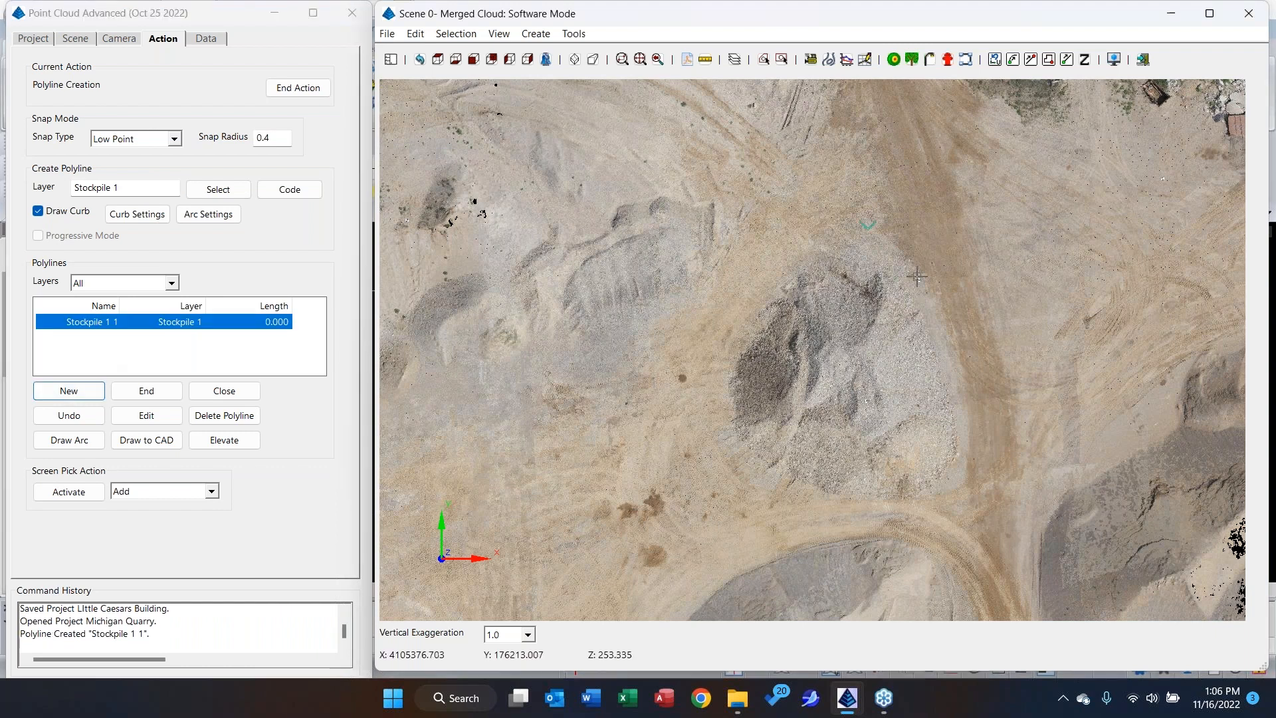
click(932, 285)
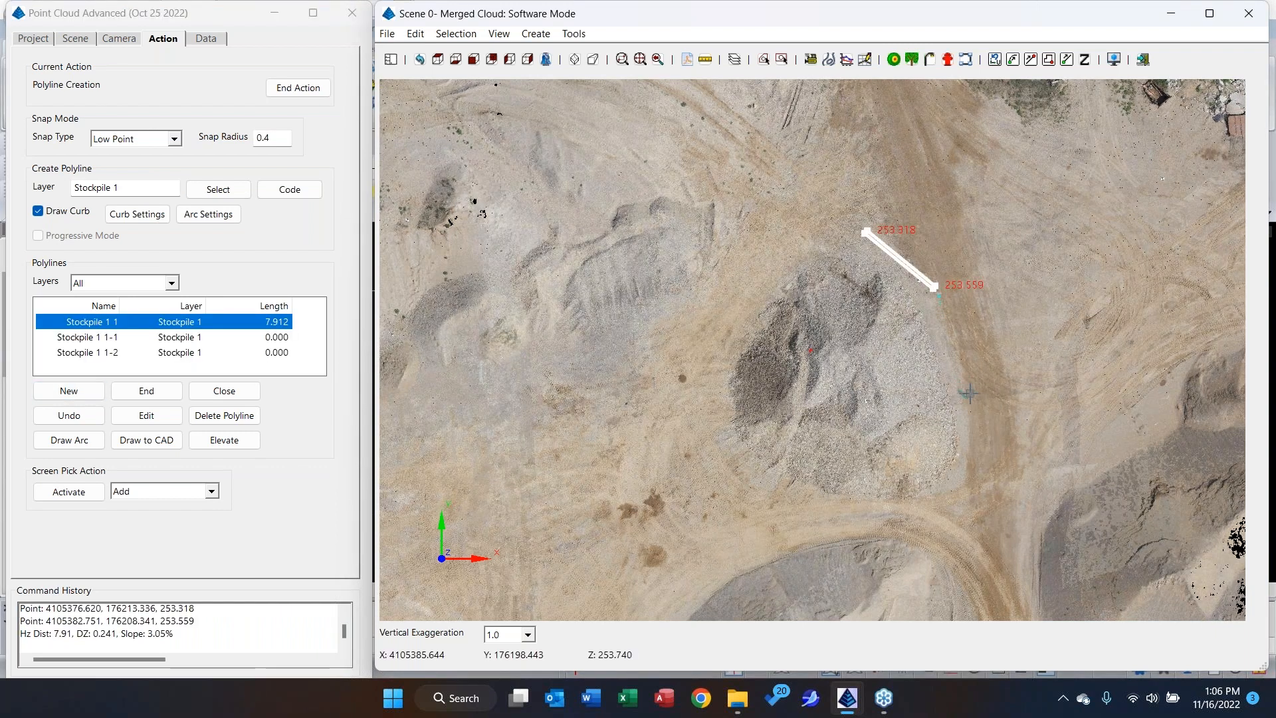
click(961, 398)
click(965, 480)
click(959, 495)
click(850, 508)
click(798, 508)
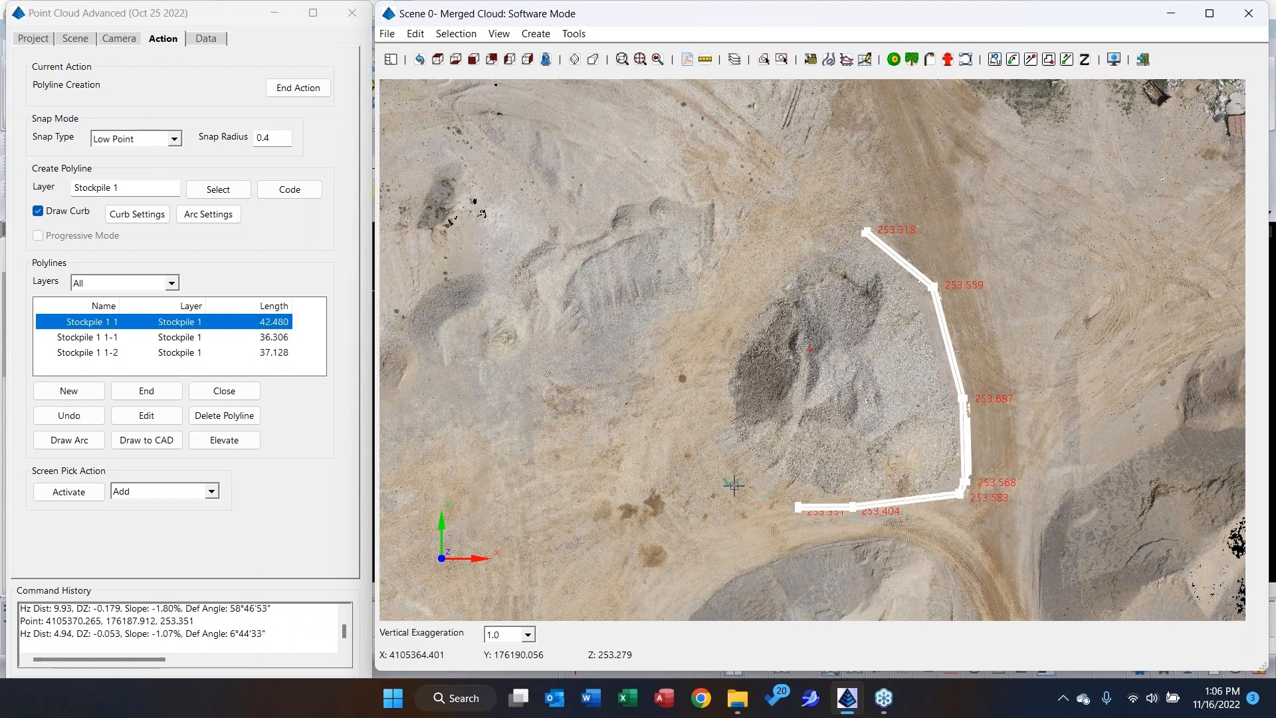
click(734, 477)
click(718, 392)
click(752, 287)
click(803, 240)
right_click(803, 241)
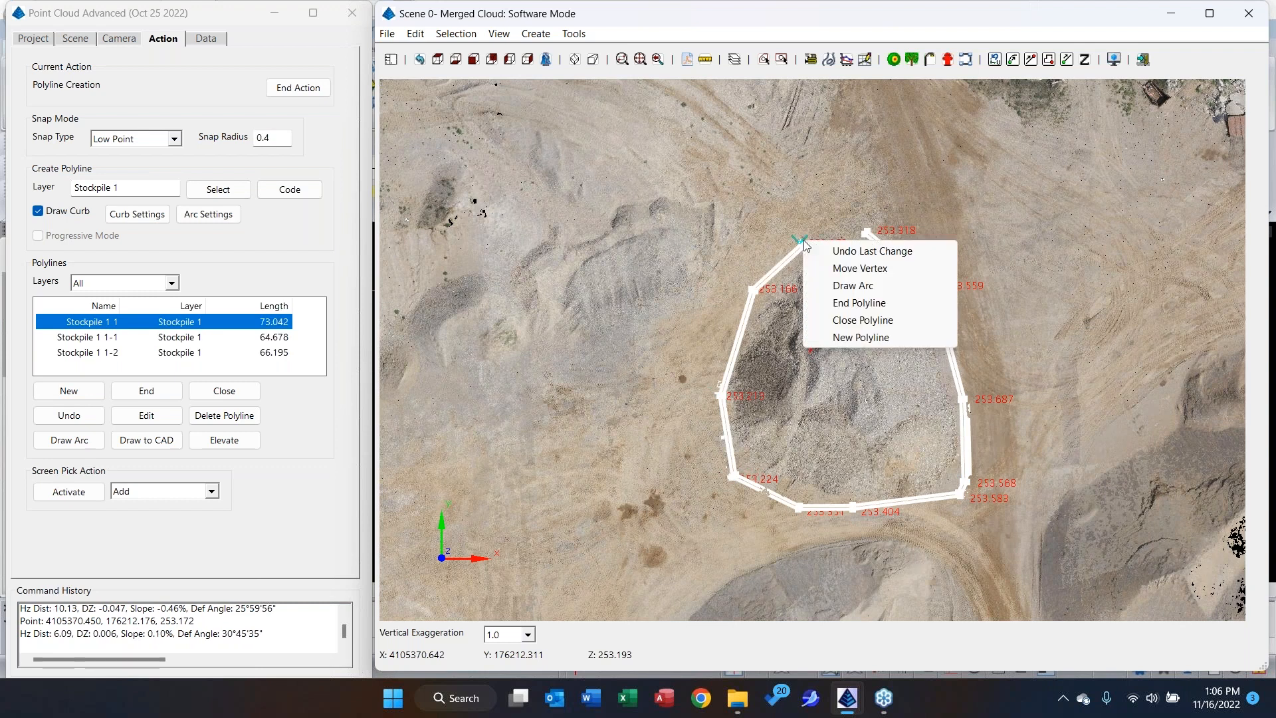
click(834, 321)
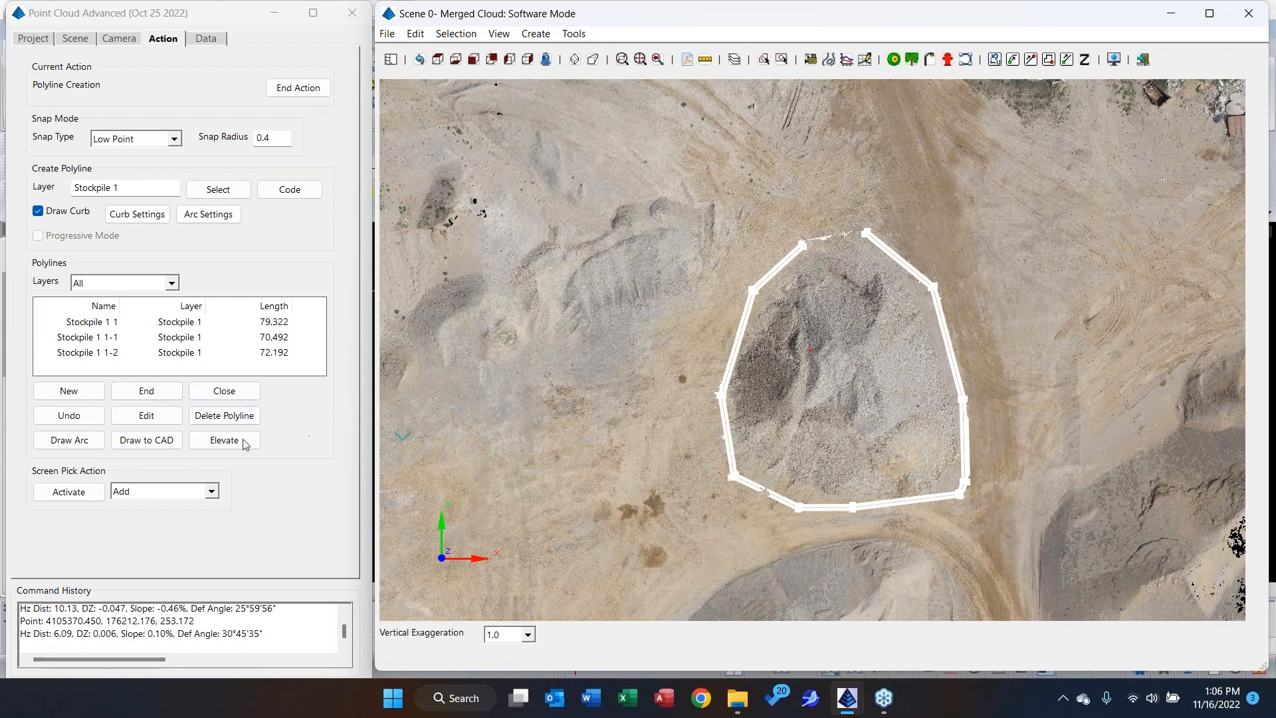
click(303, 91)
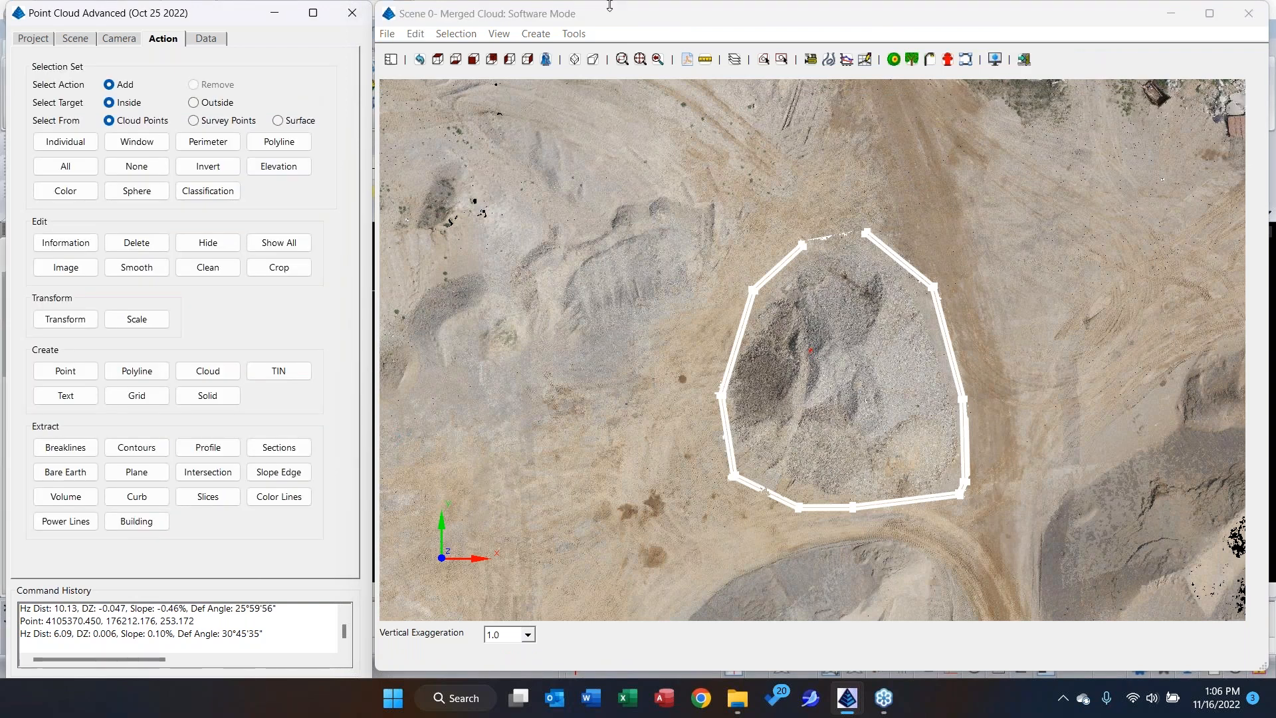
Measure a short distance on the ground just outside the west edge of the stockpile boundary.
click(706, 60)
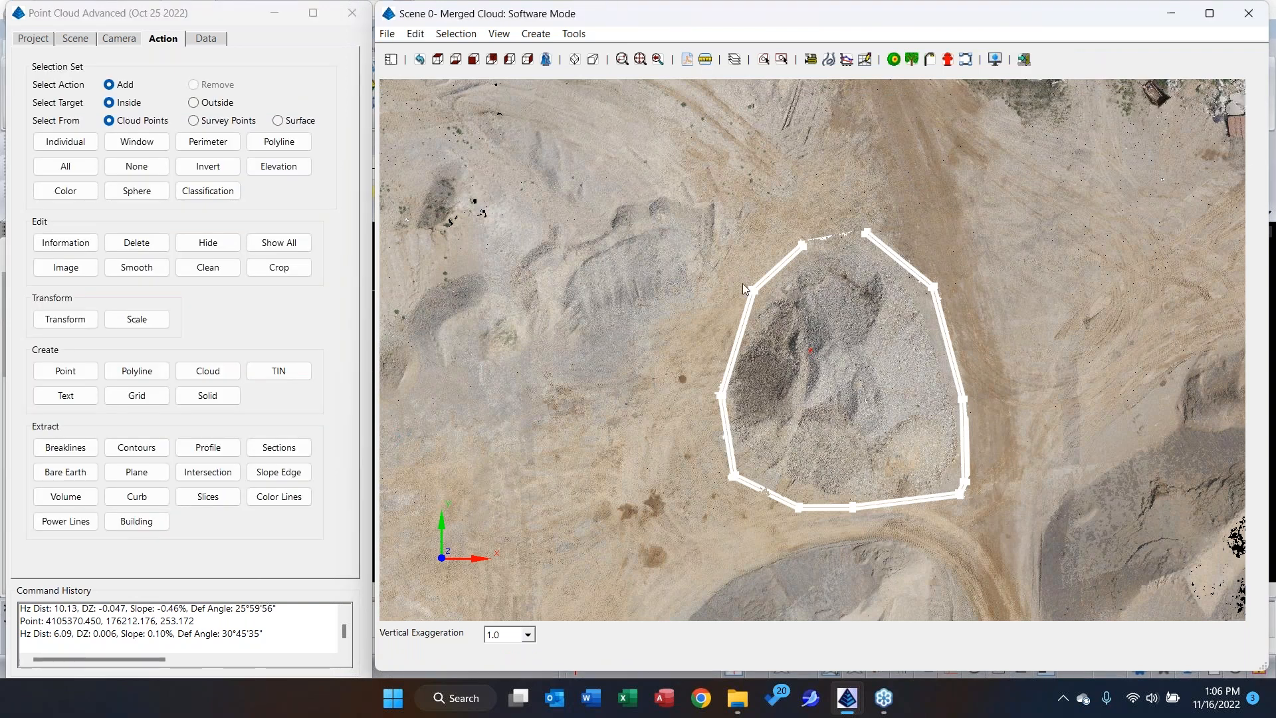
click(710, 423)
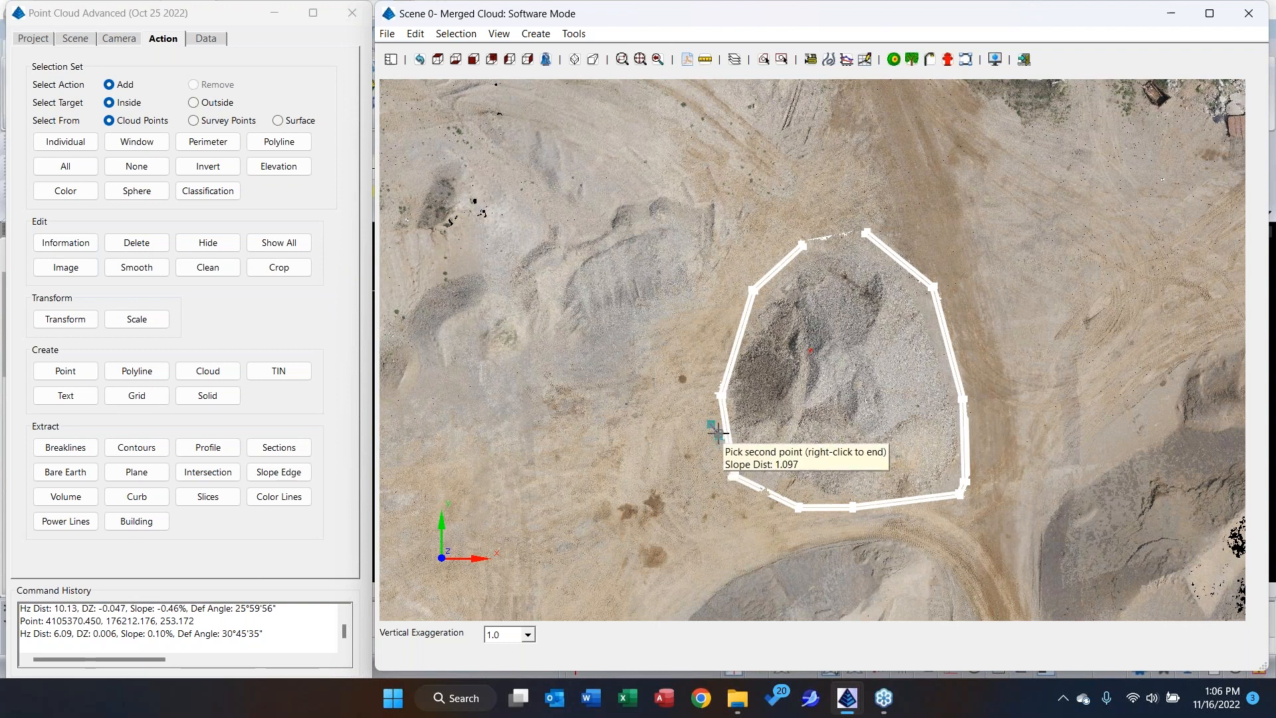
click(718, 433)
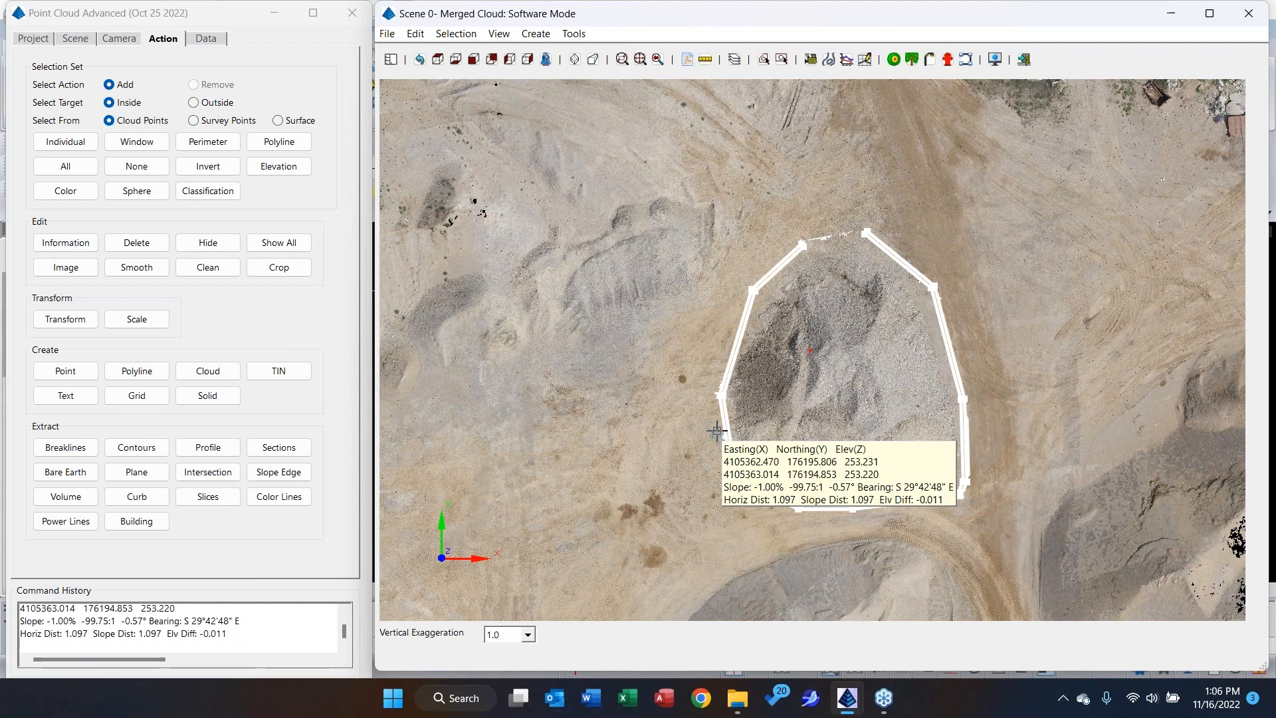
click(716, 430)
right_click(699, 374)
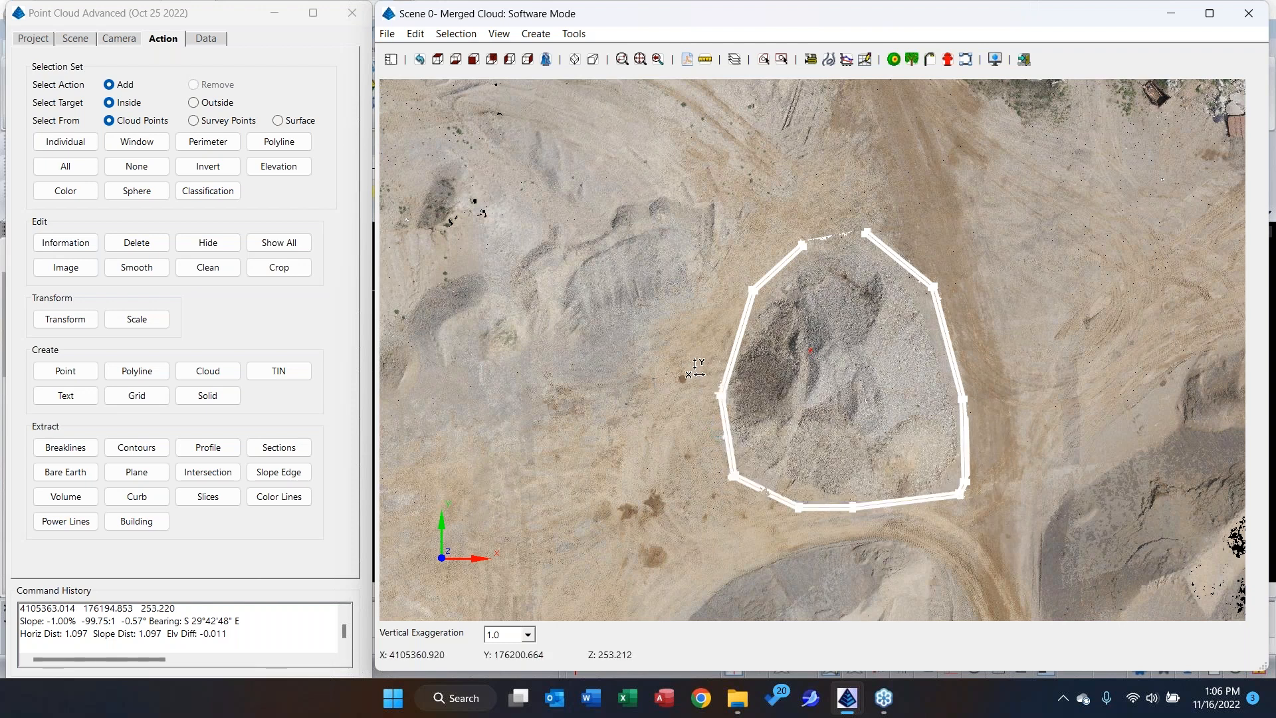
Extract the volume inside the stockpile boundary polyline, using a base elevation of 253.221 picked on the ground just west of the pile.
click(78, 499)
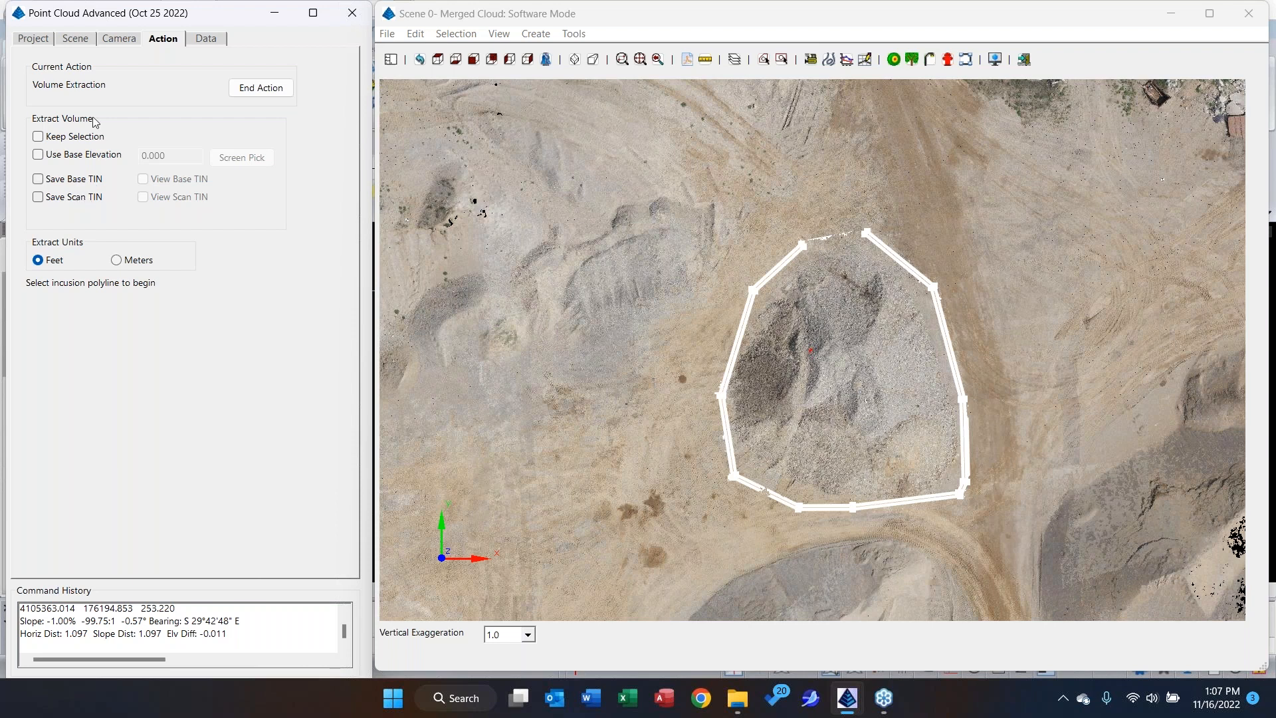
click(79, 158)
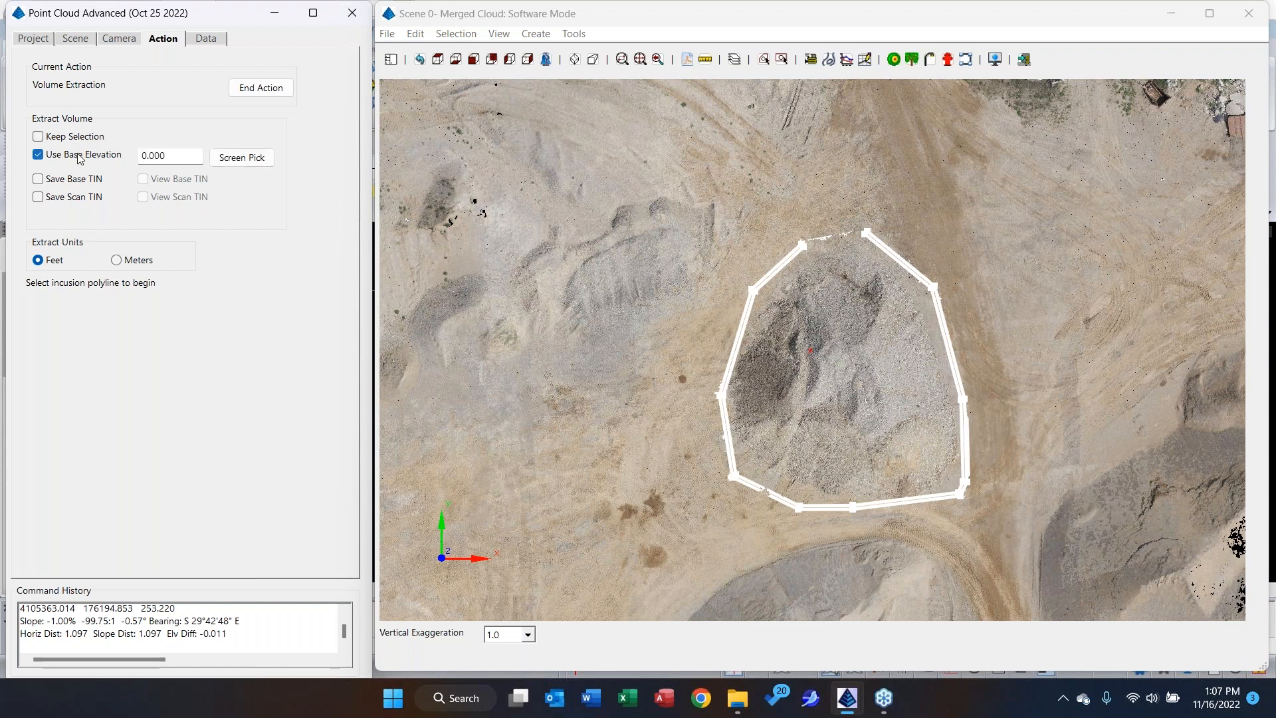
key(Tab)
click(246, 158)
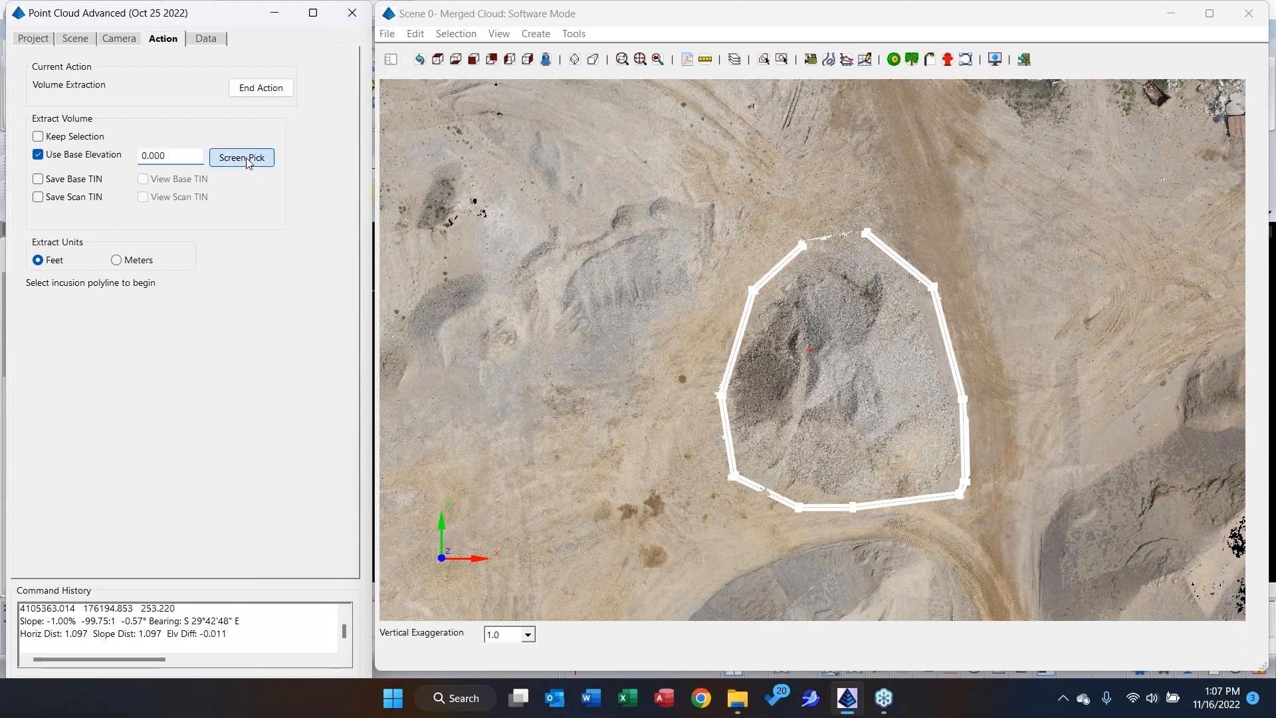
click(725, 349)
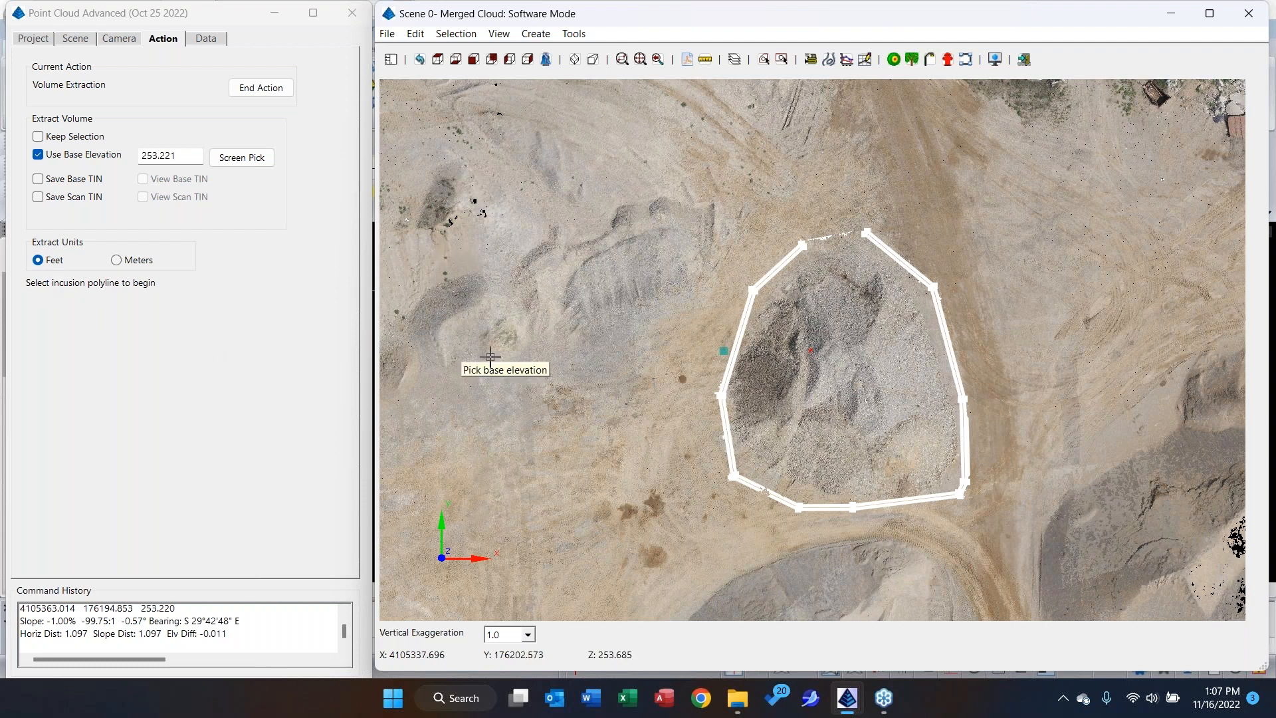
click(726, 429)
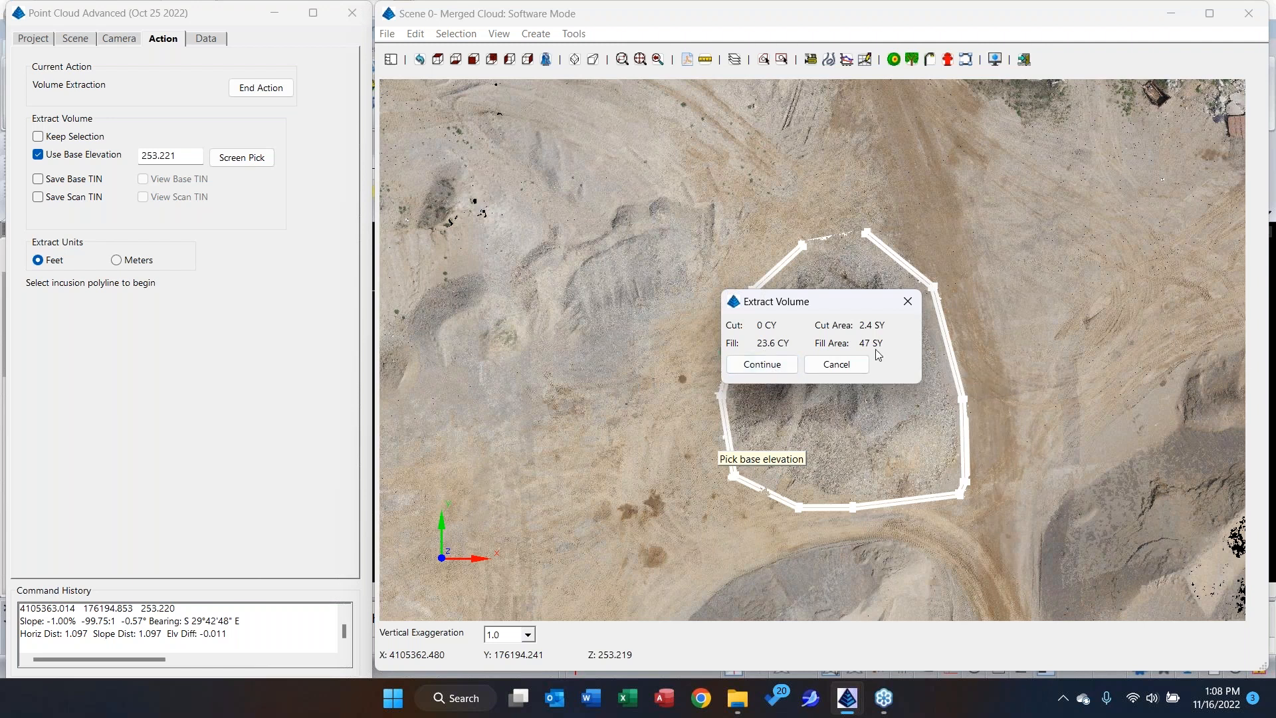
Continue to the volume report, review the available fields, display it in the PC_EXTRACT_VOLUME format, and close the report and formatter.
click(782, 369)
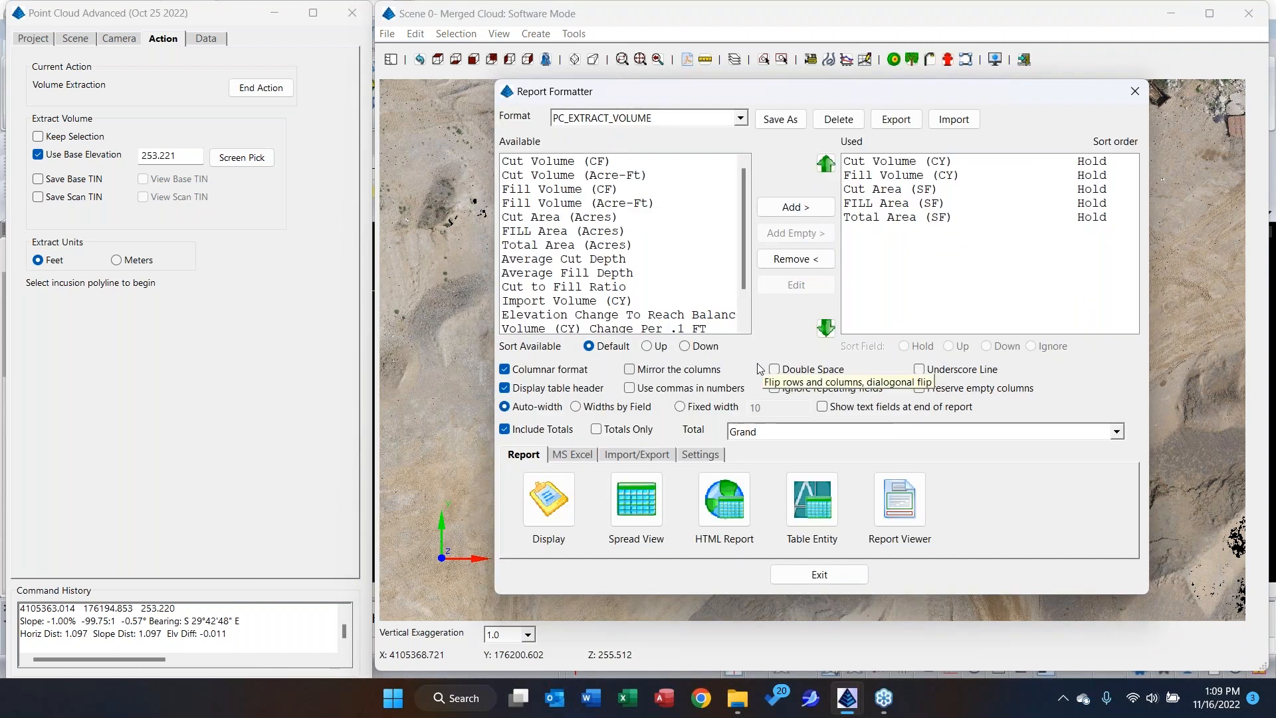
drag(743, 253, 743, 307)
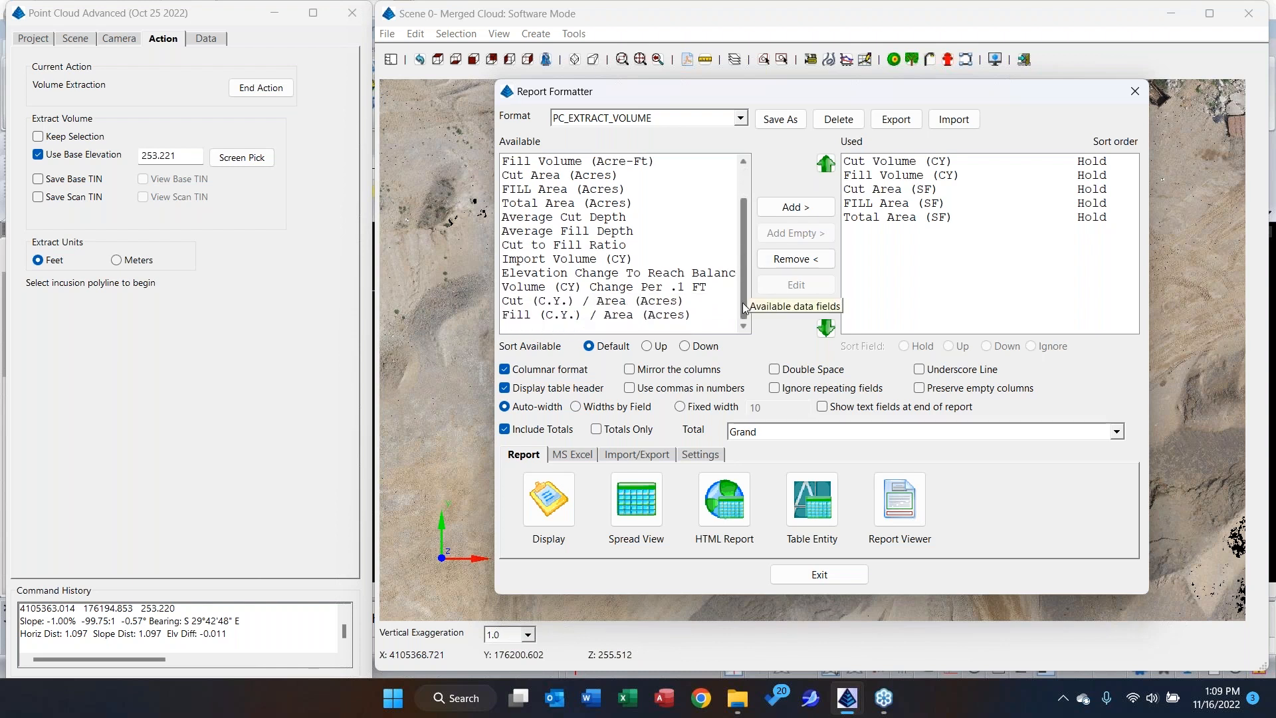
scroll(744, 308, up, 1)
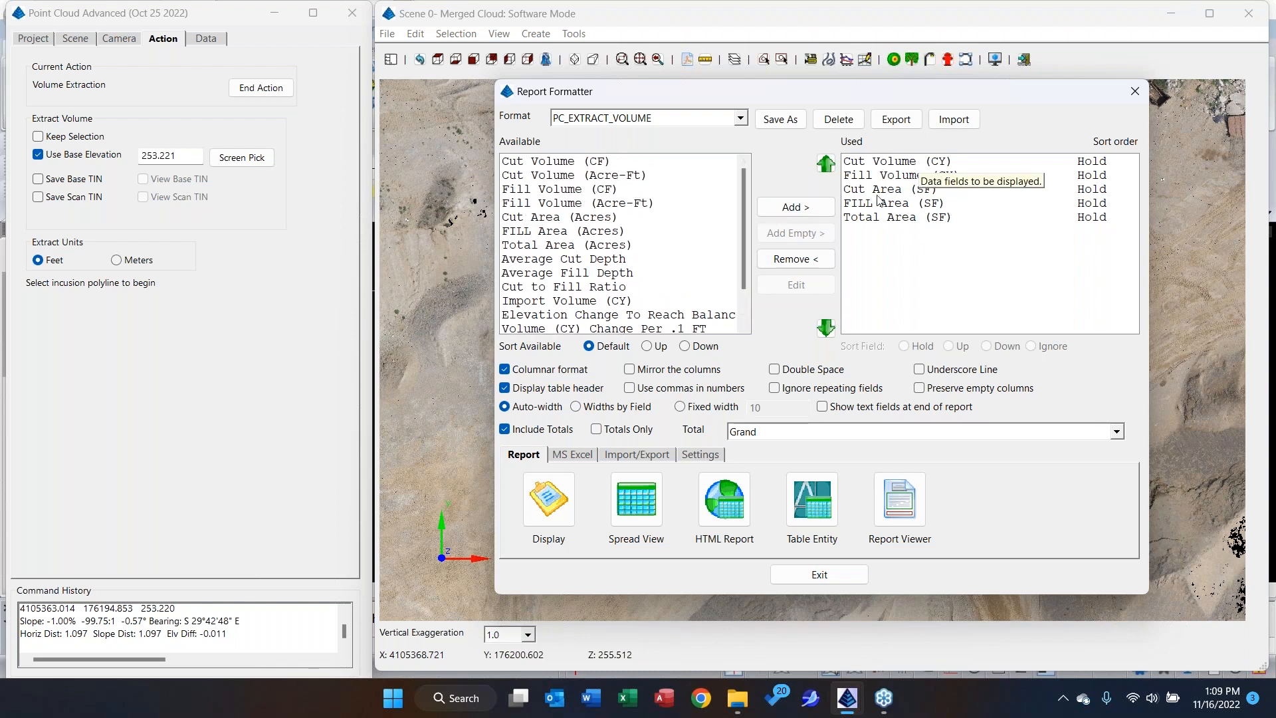
click(549, 510)
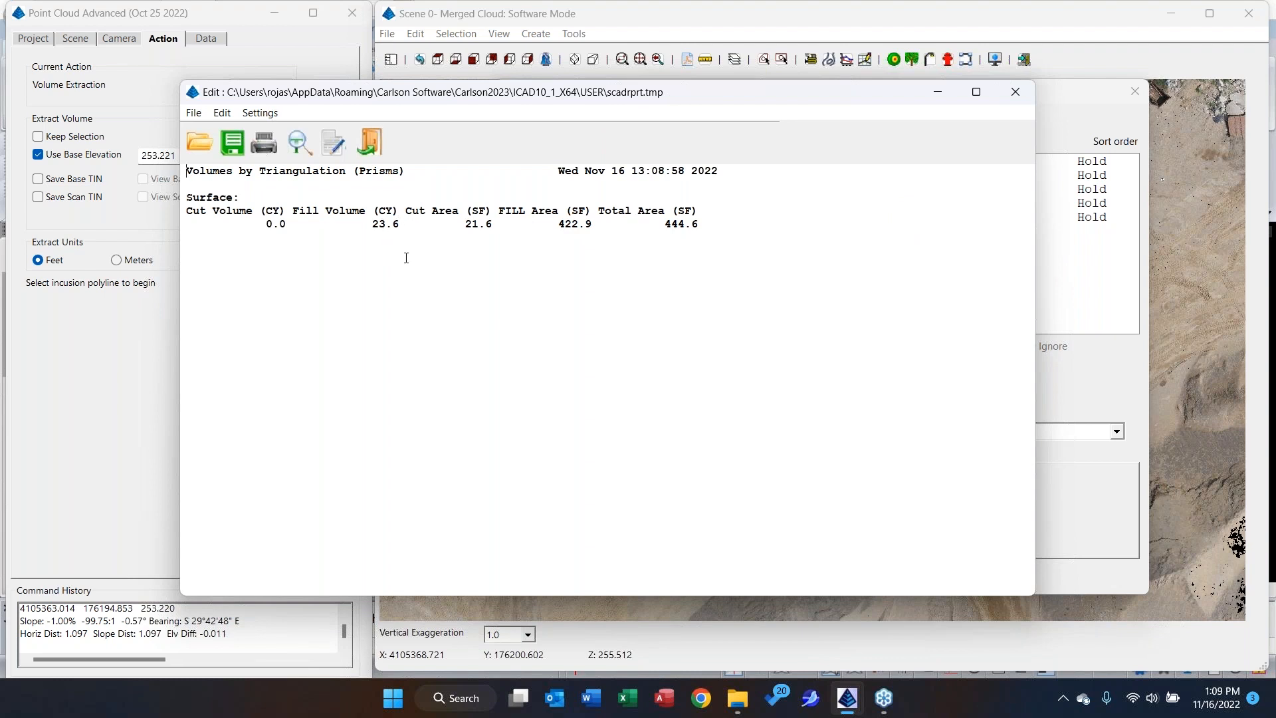
click(1013, 93)
click(834, 574)
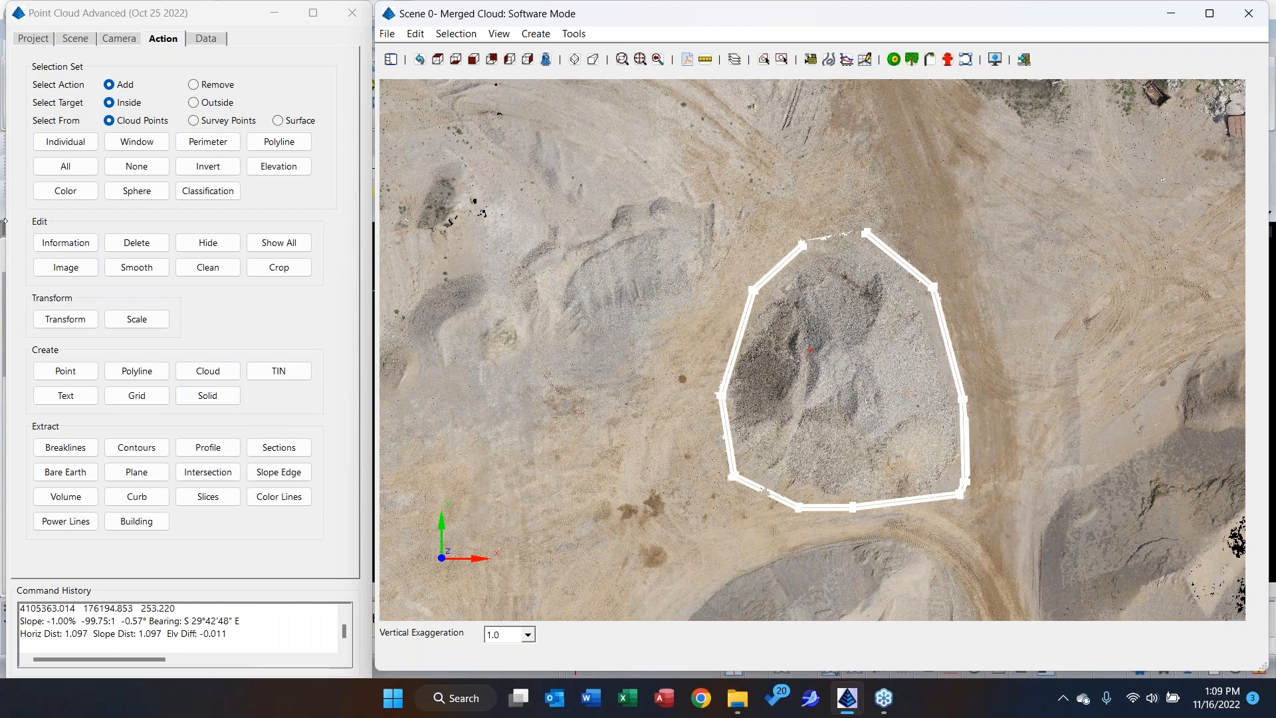
Set the polyline creation layer to Profile and draw a diagonal line about 34.7 long across the stockpile from northwest to southeast.
click(152, 372)
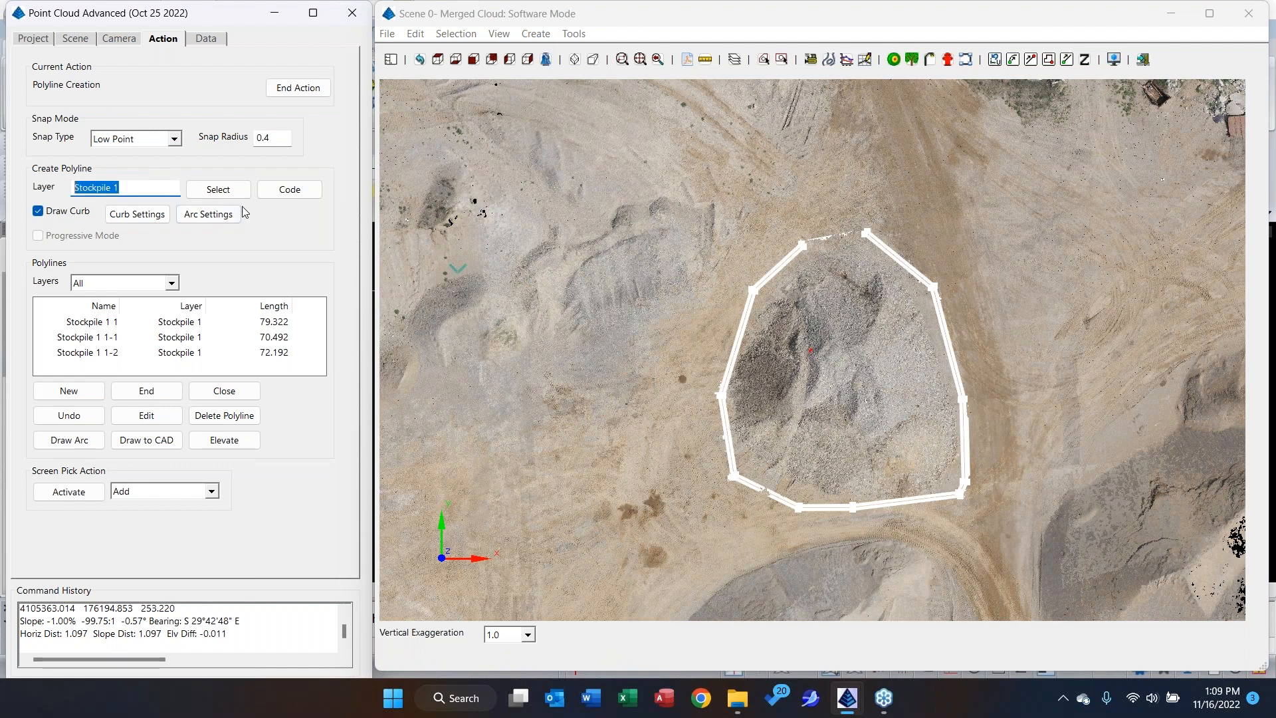
text(Profile)
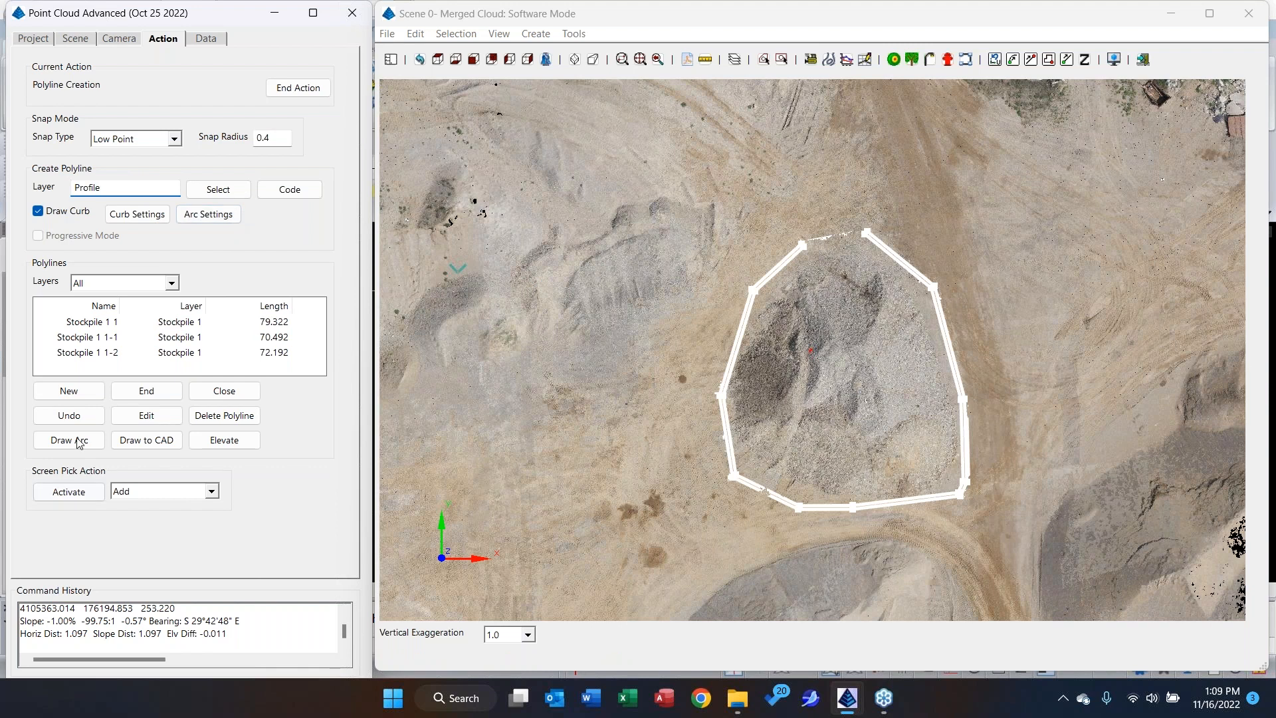
click(69, 391)
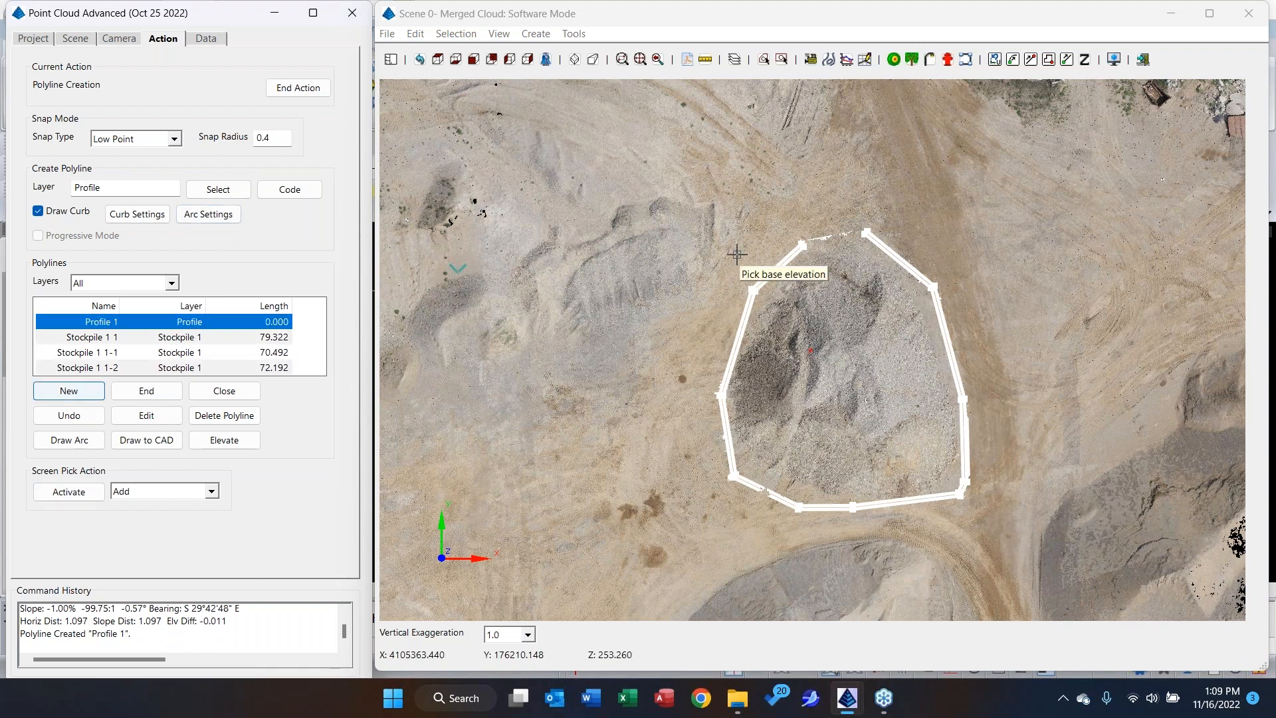
click(732, 222)
click(944, 540)
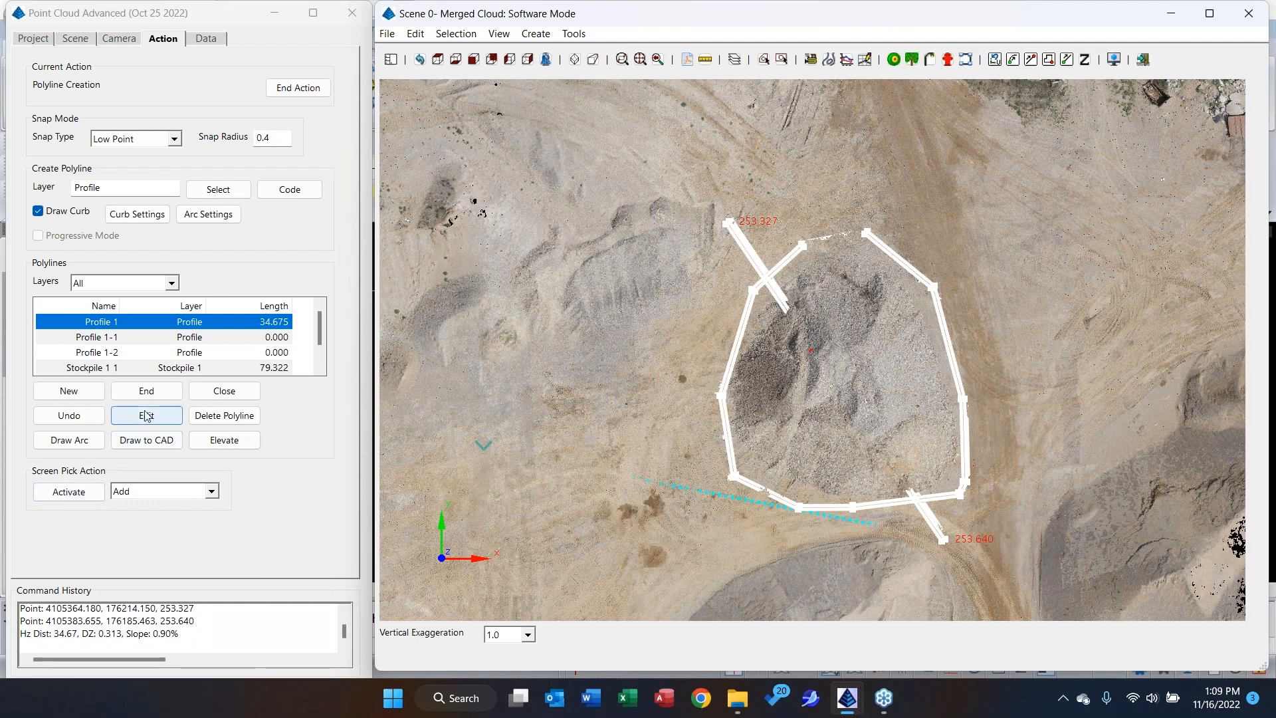
Undo the diagonal line's last point and redraw it with curb drawing off, about 33.9 long in total.
click(68, 415)
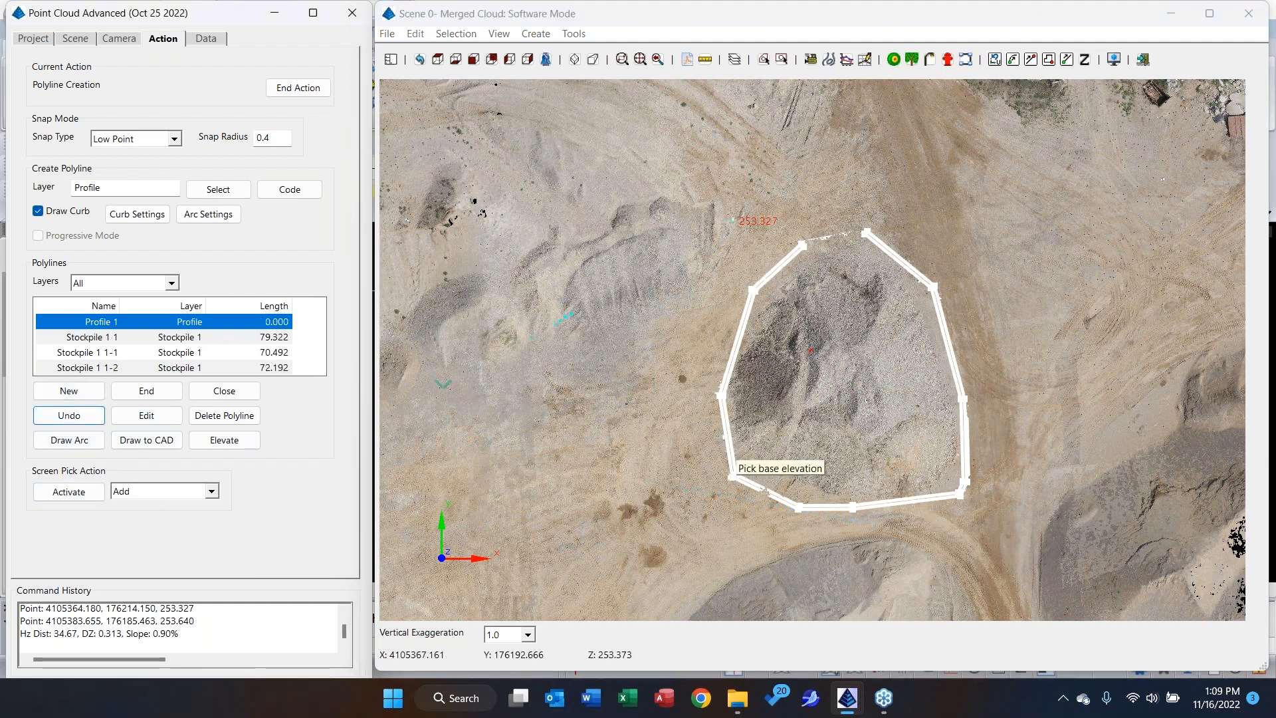
click(38, 212)
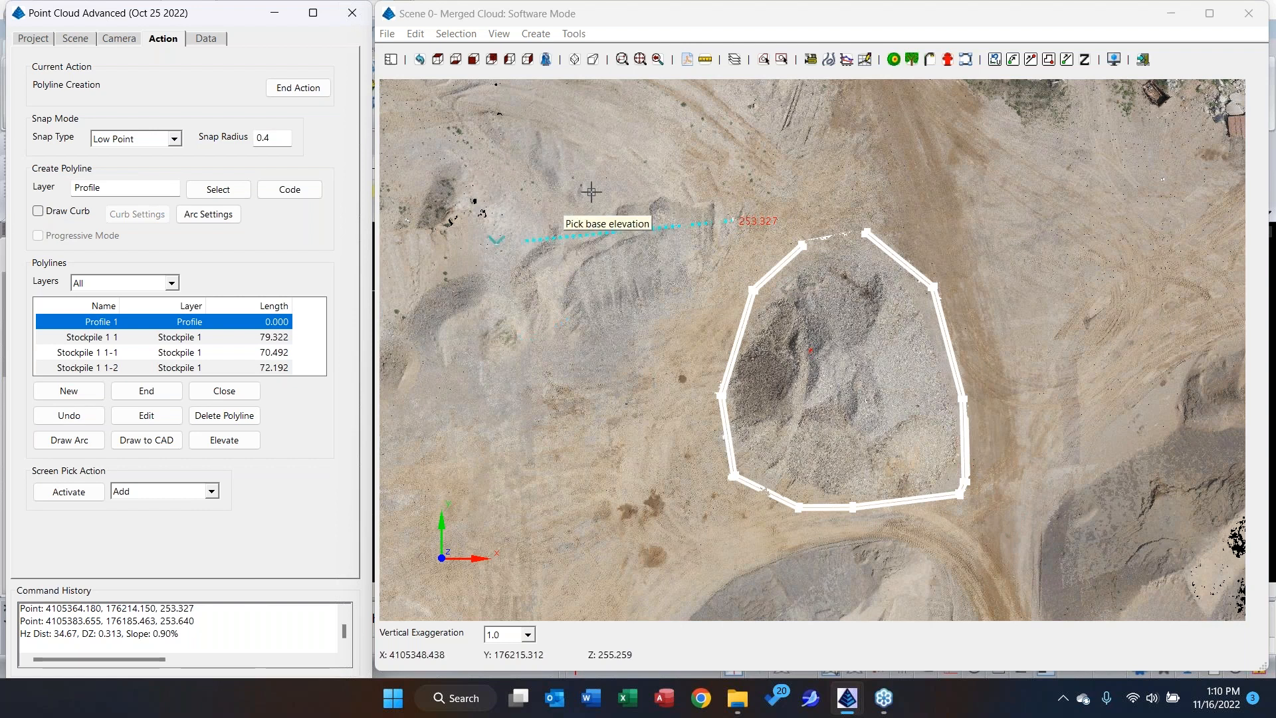
click(931, 536)
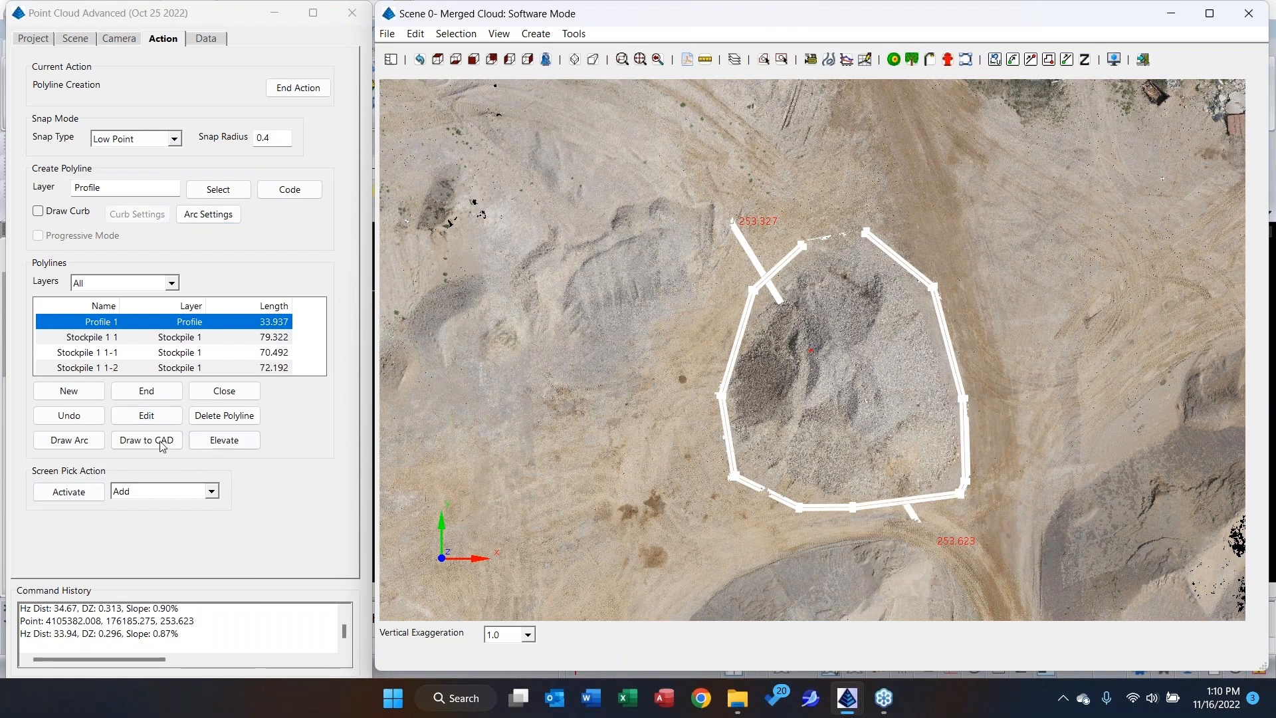
click(149, 398)
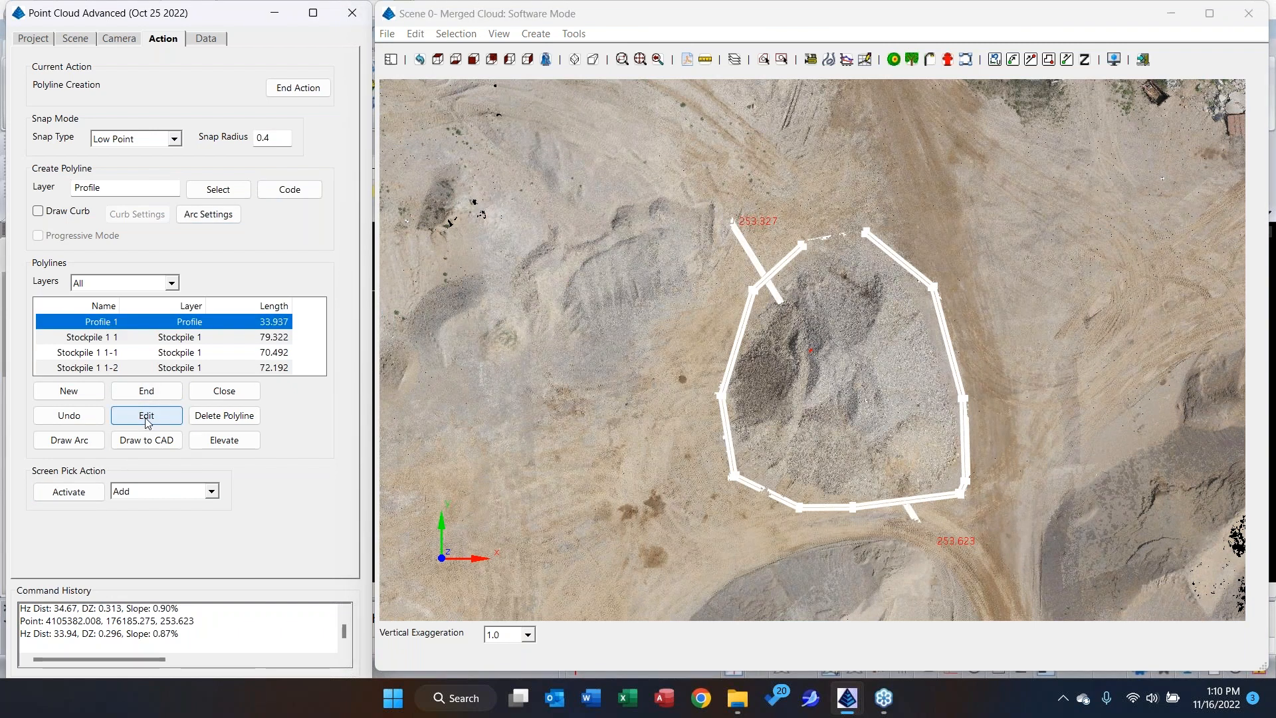
Delete the diagonal profile line and set the polyline layer to Profile again.
click(233, 415)
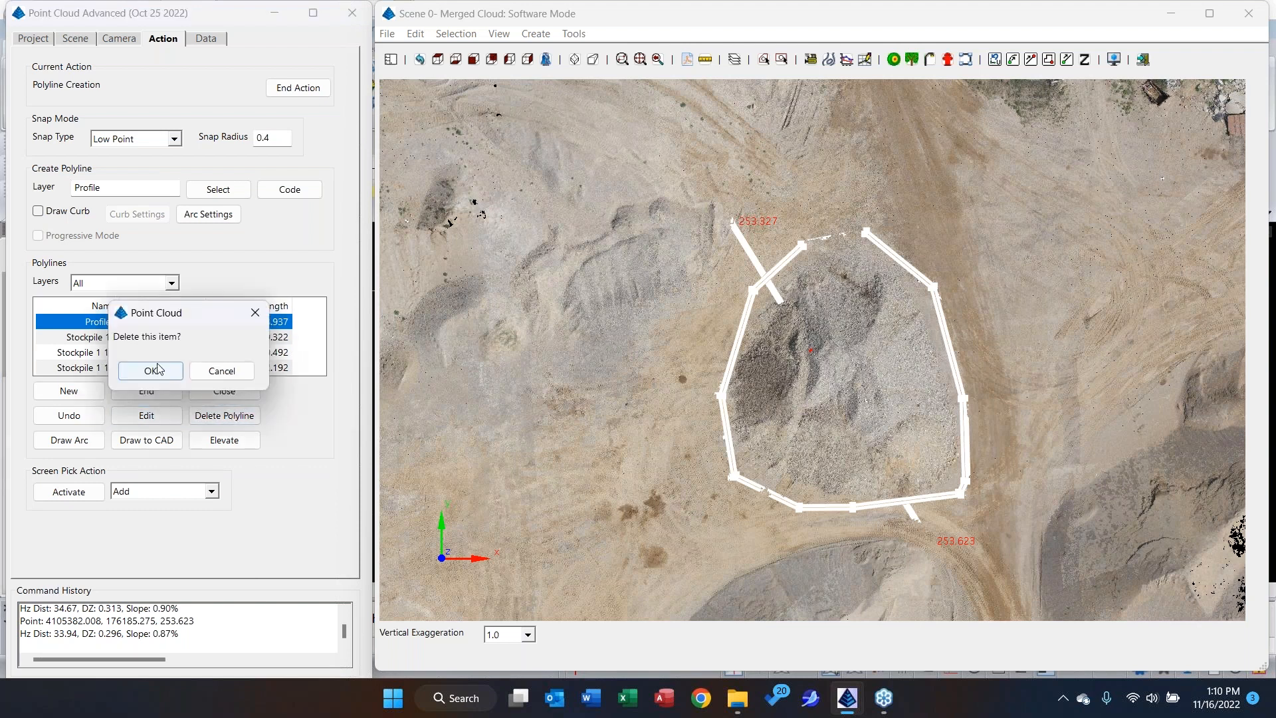
click(151, 371)
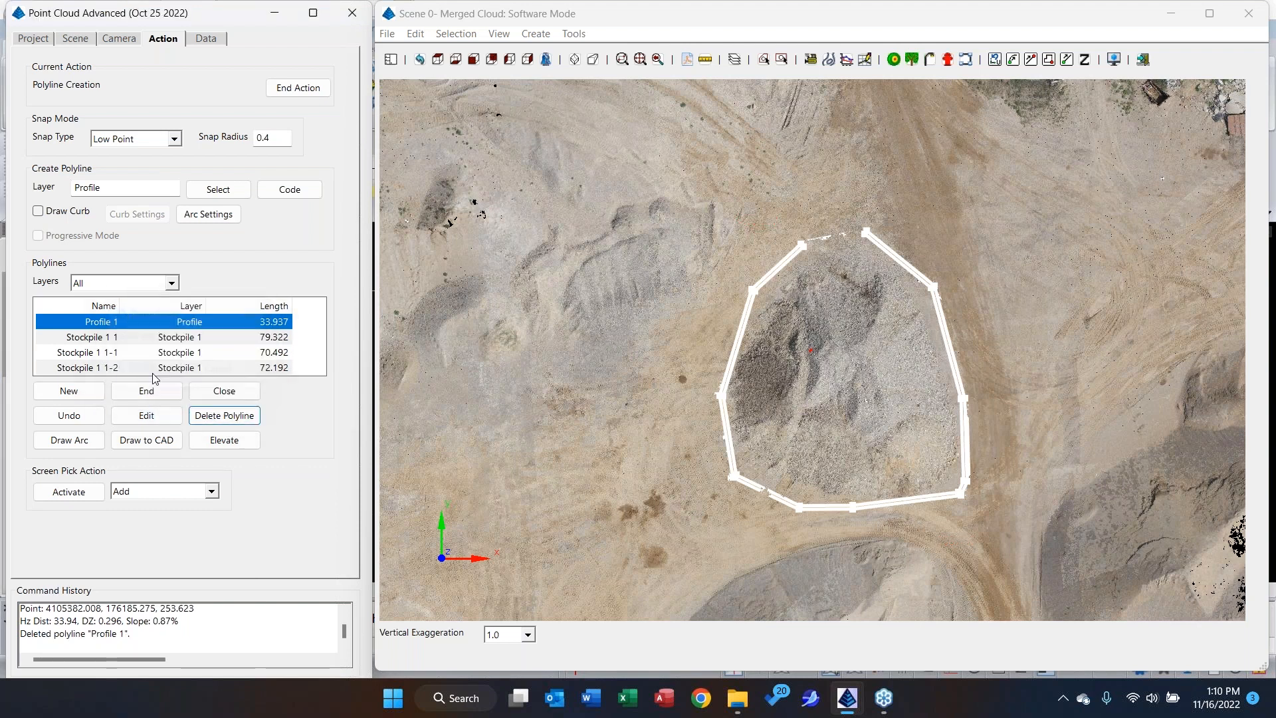
text(Pro)
text(j)
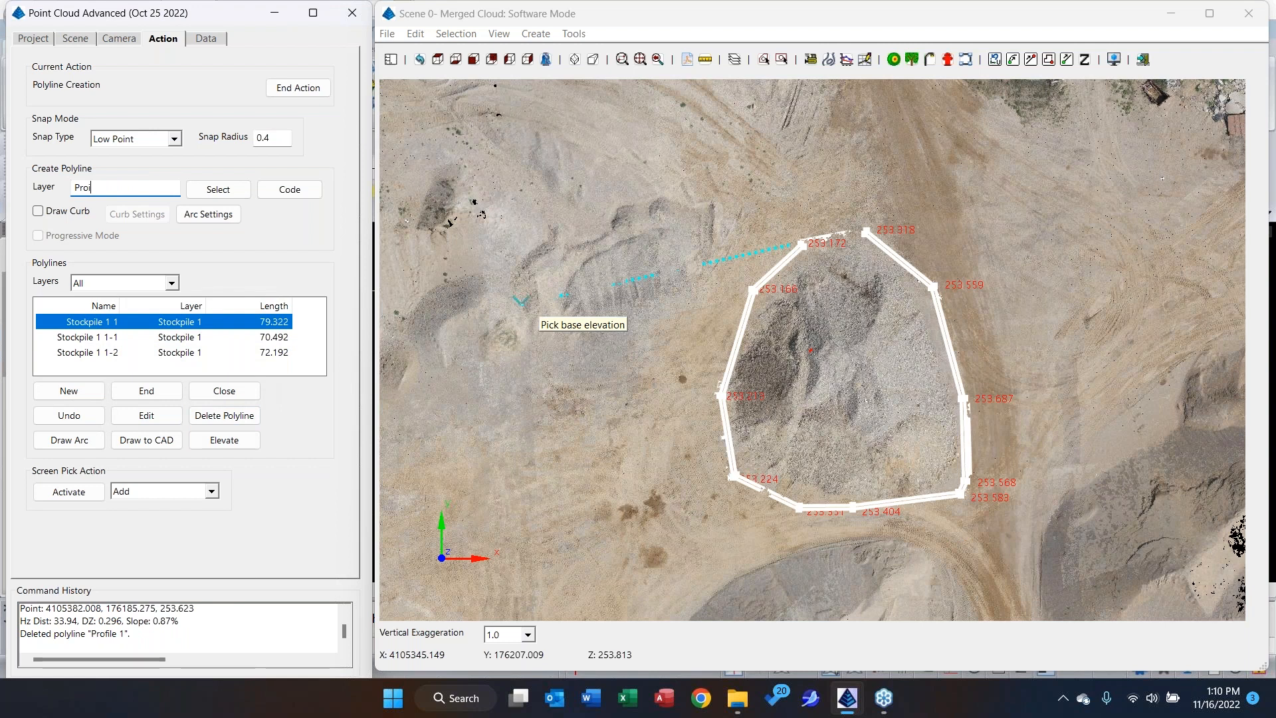
text(ile)
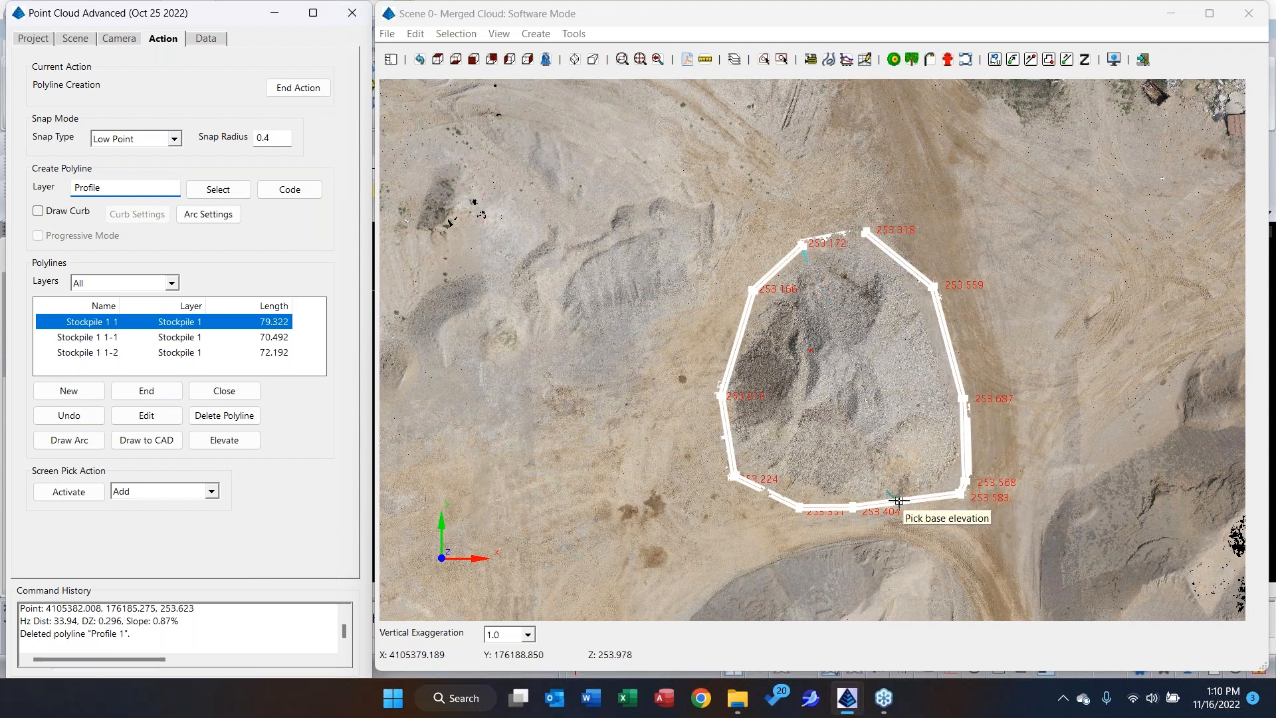
Draw a new polyline about 29.5 long across the stockpile from its north side to its south side, and end polyline creation.
click(69, 390)
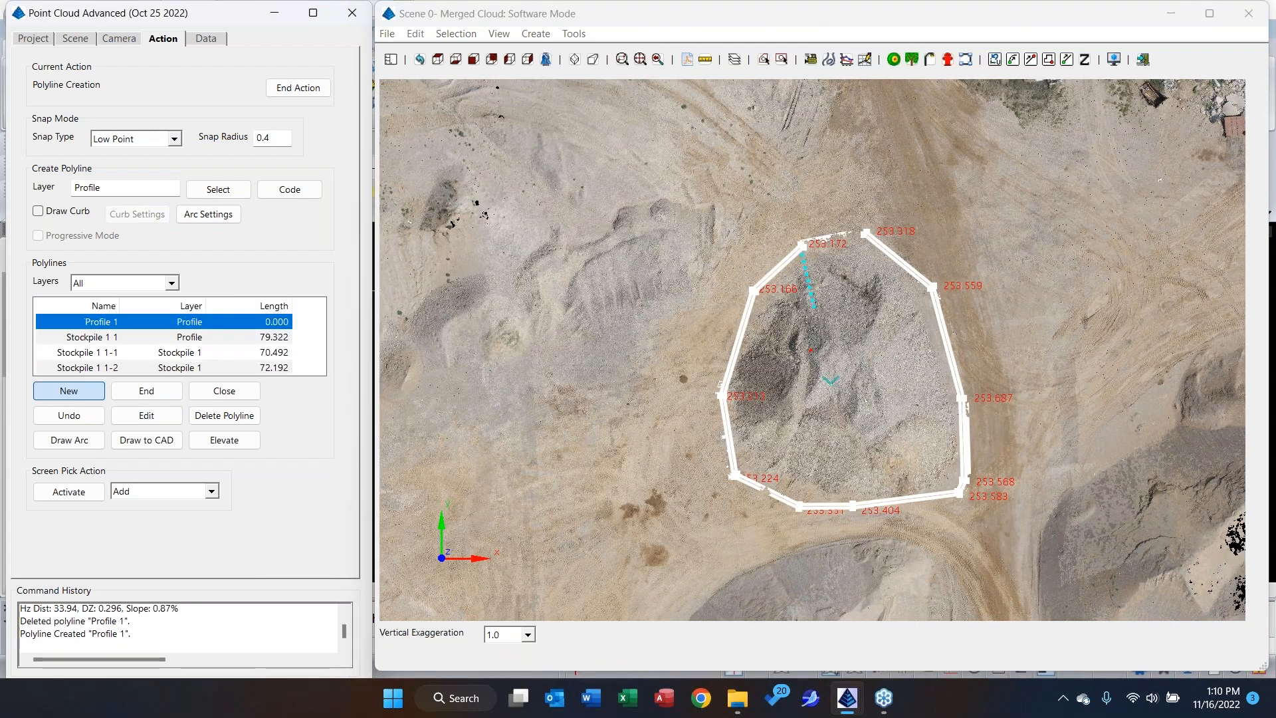
click(805, 218)
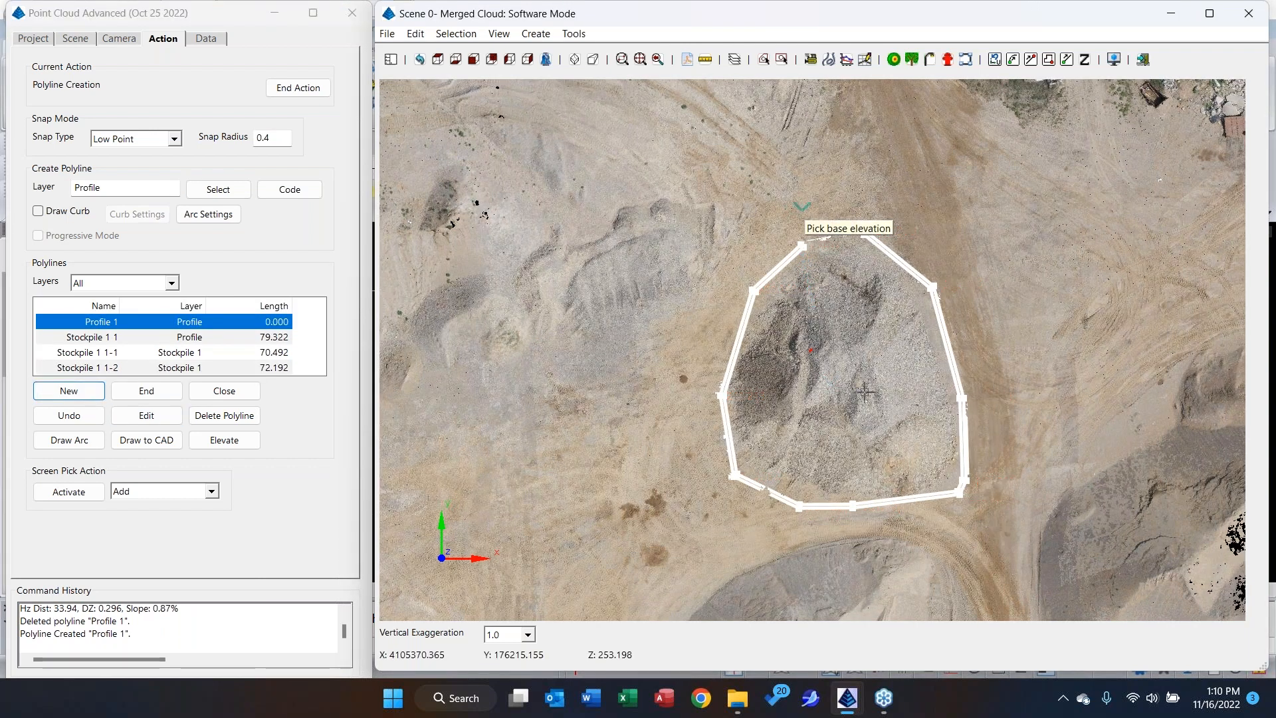
click(912, 518)
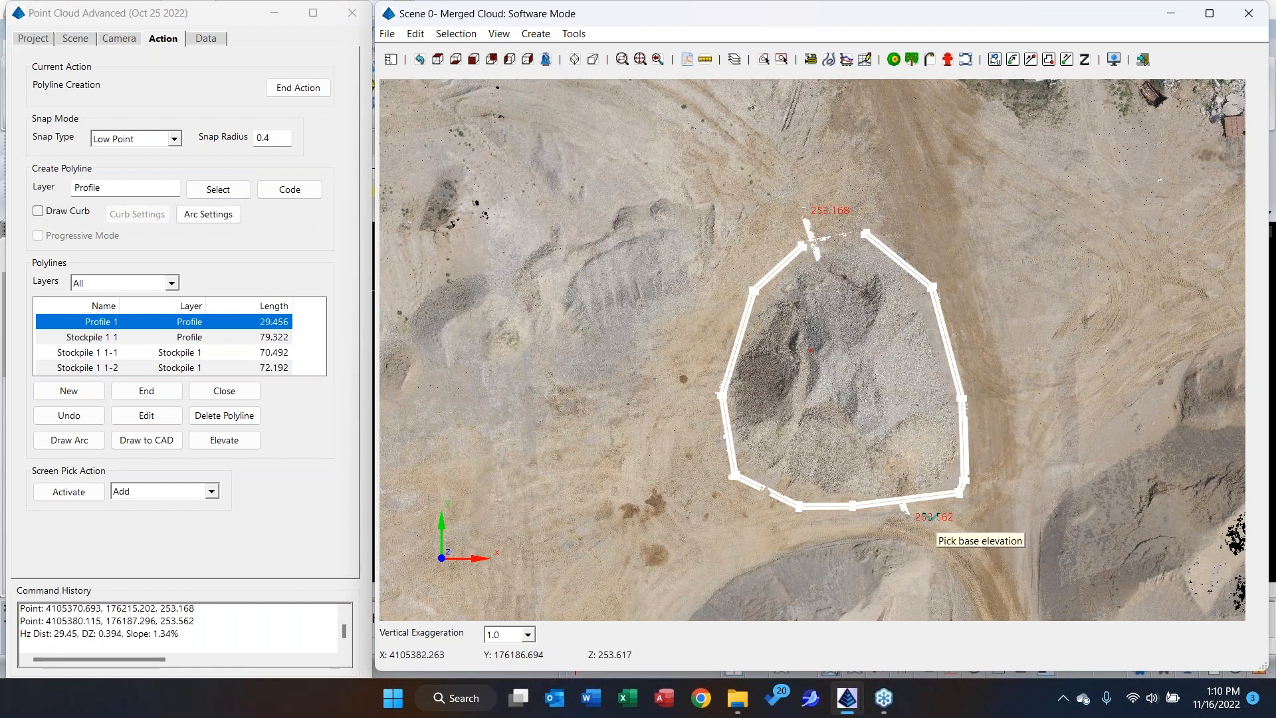
right_click(931, 523)
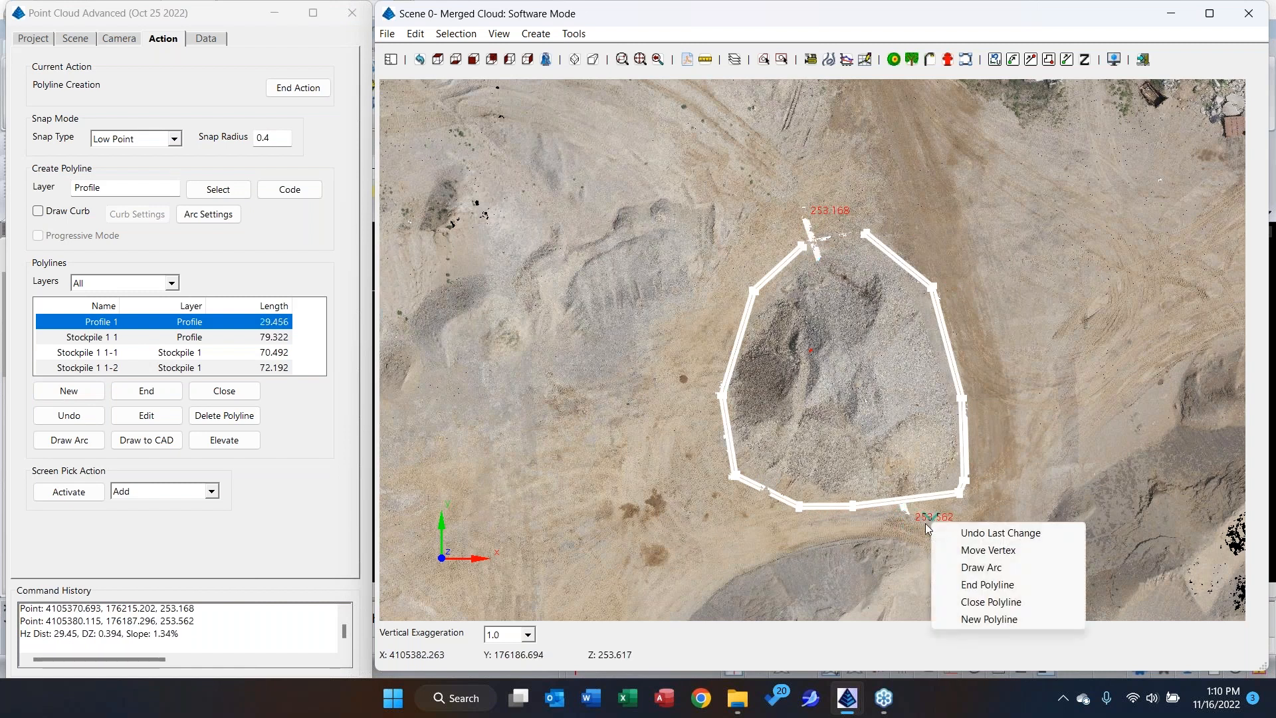
click(987, 584)
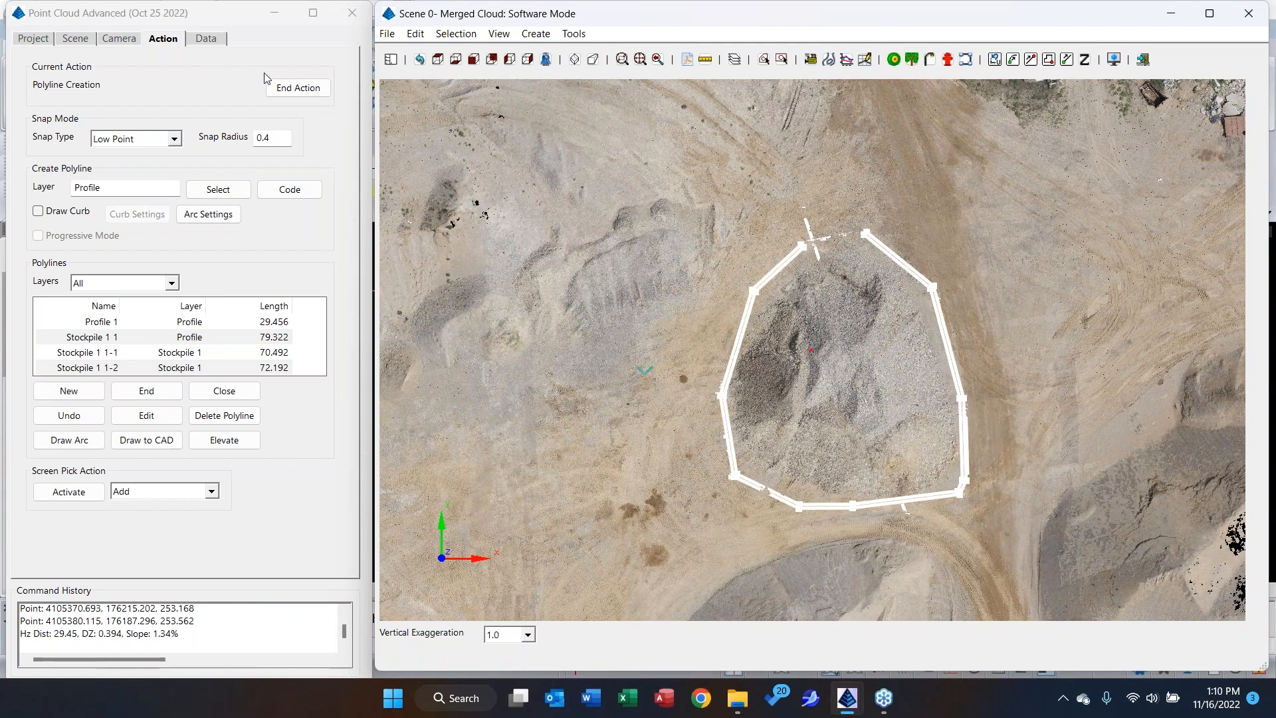
click(296, 88)
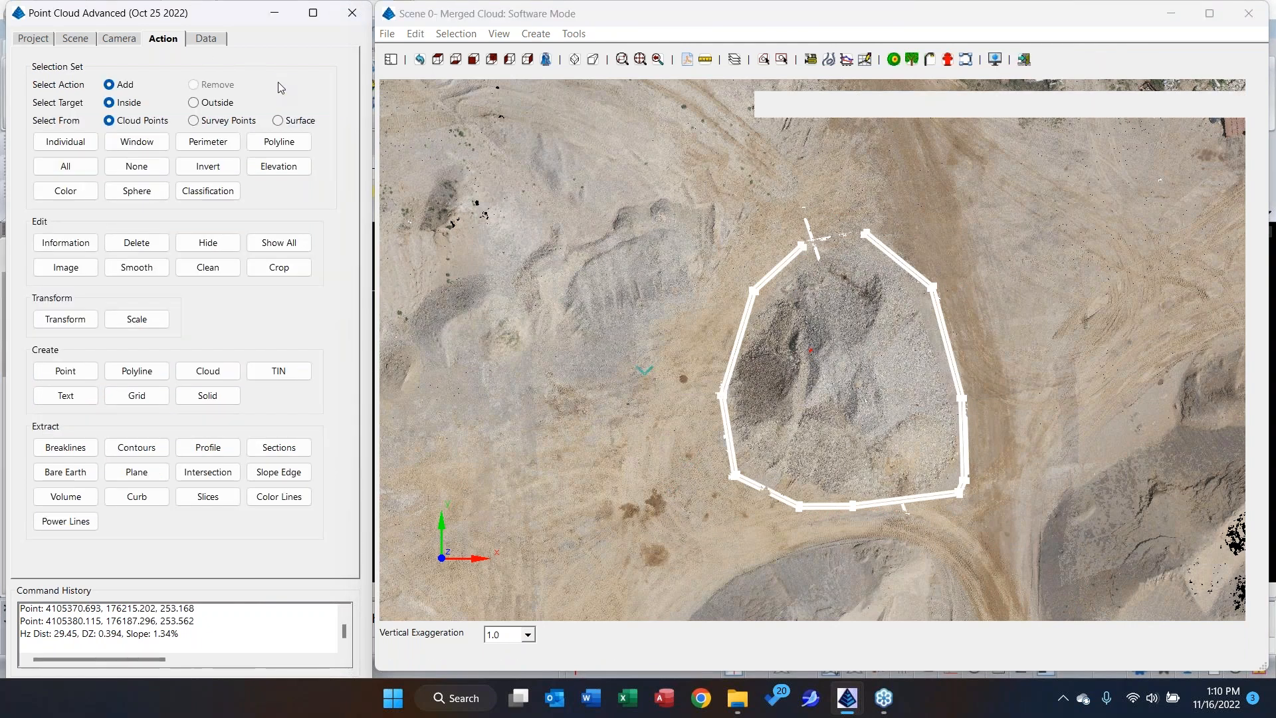
Extract a profile along the Profile 1 polyline and save it to the project.
click(208, 447)
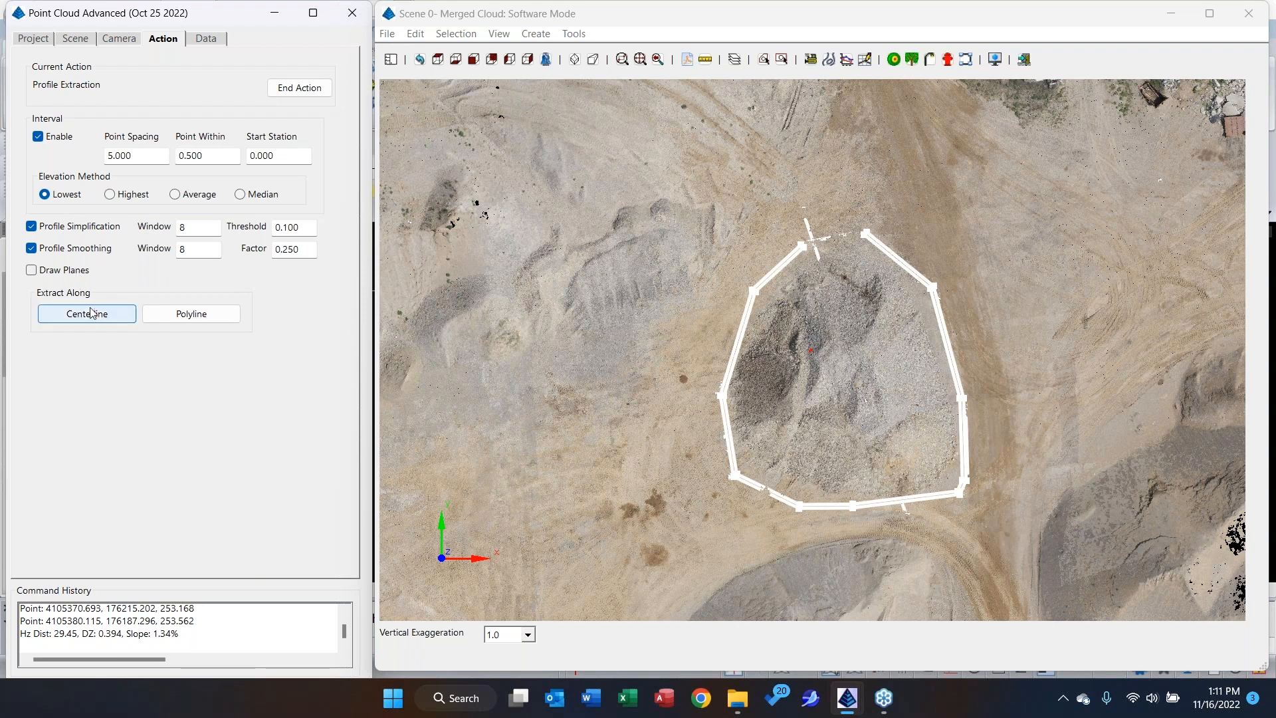
click(161, 314)
click(106, 242)
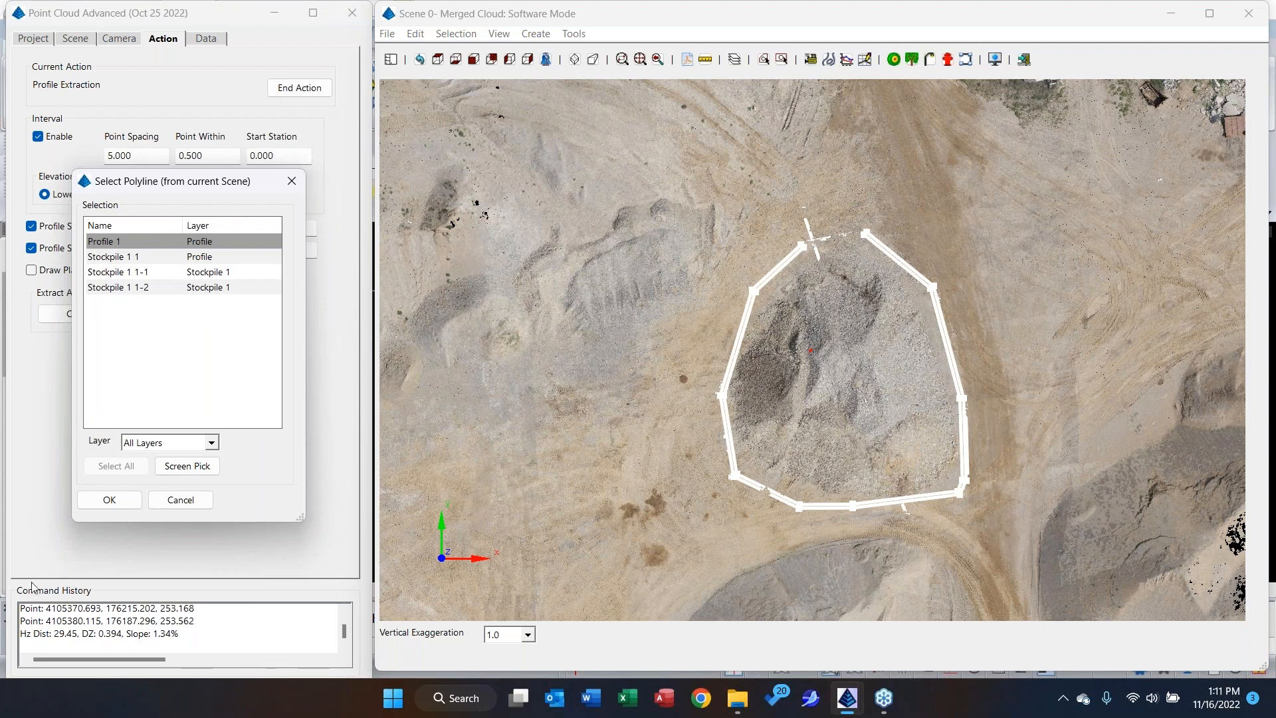
click(110, 500)
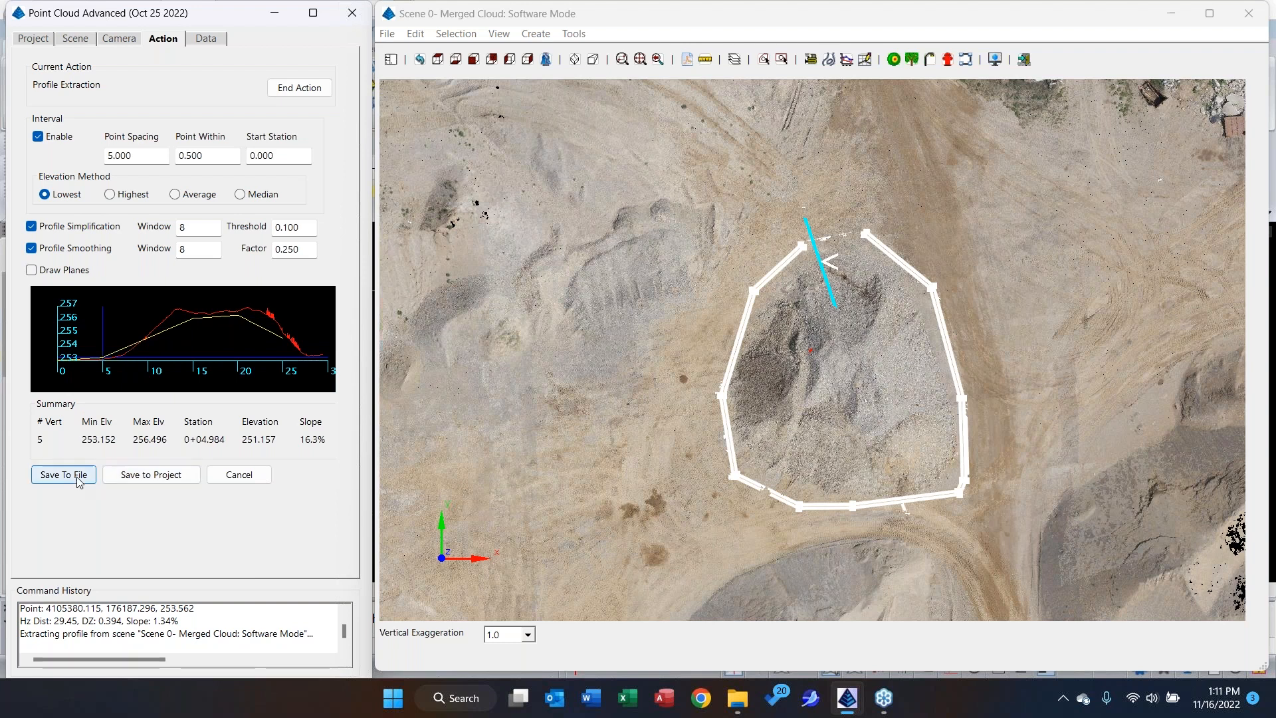
click(168, 475)
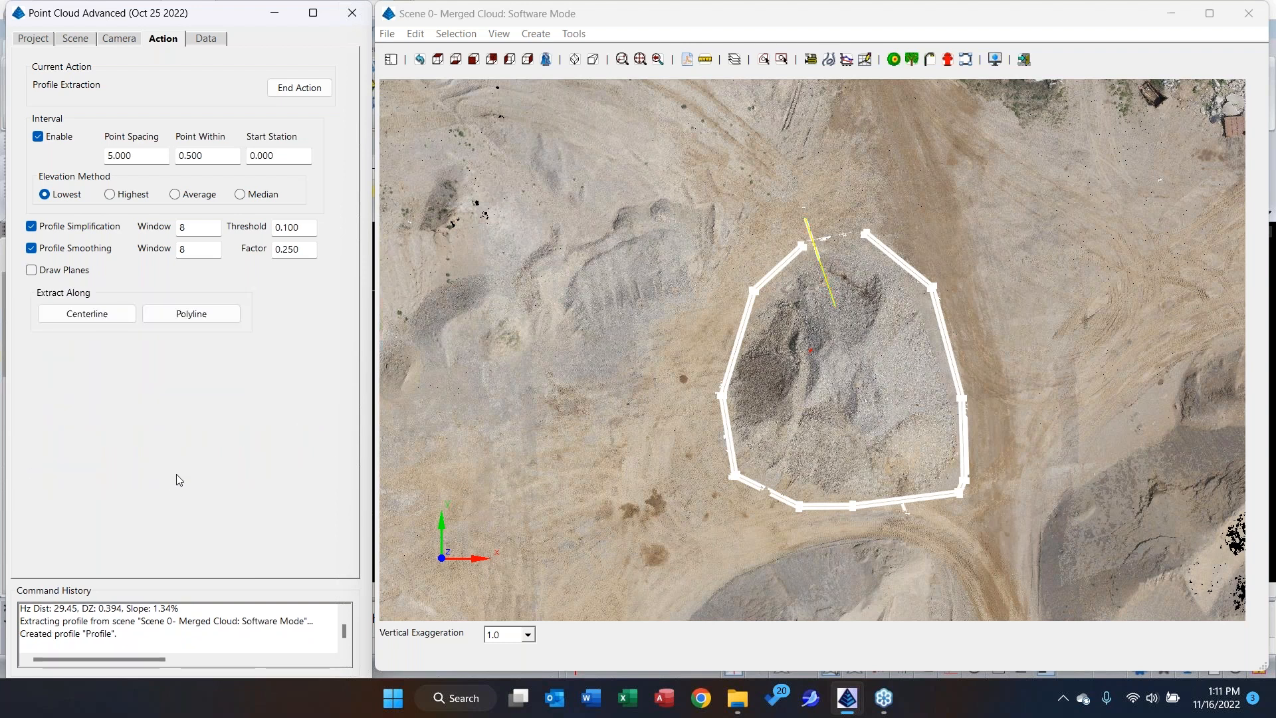